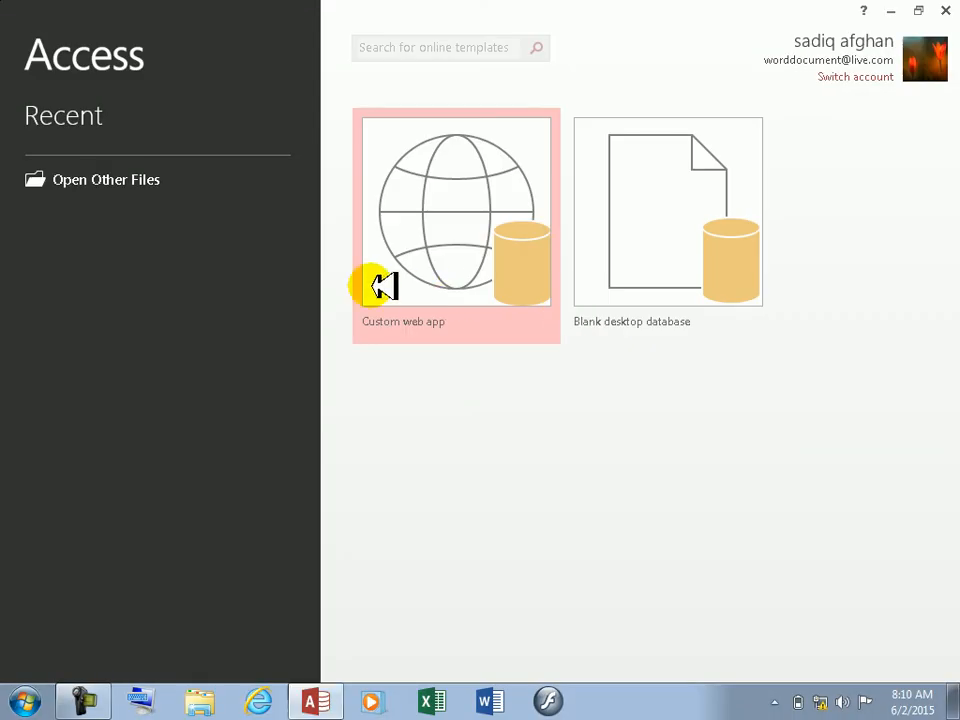
Step: Open the DB3 database and display its Basic DB table in Design view
left_click(48, 158)
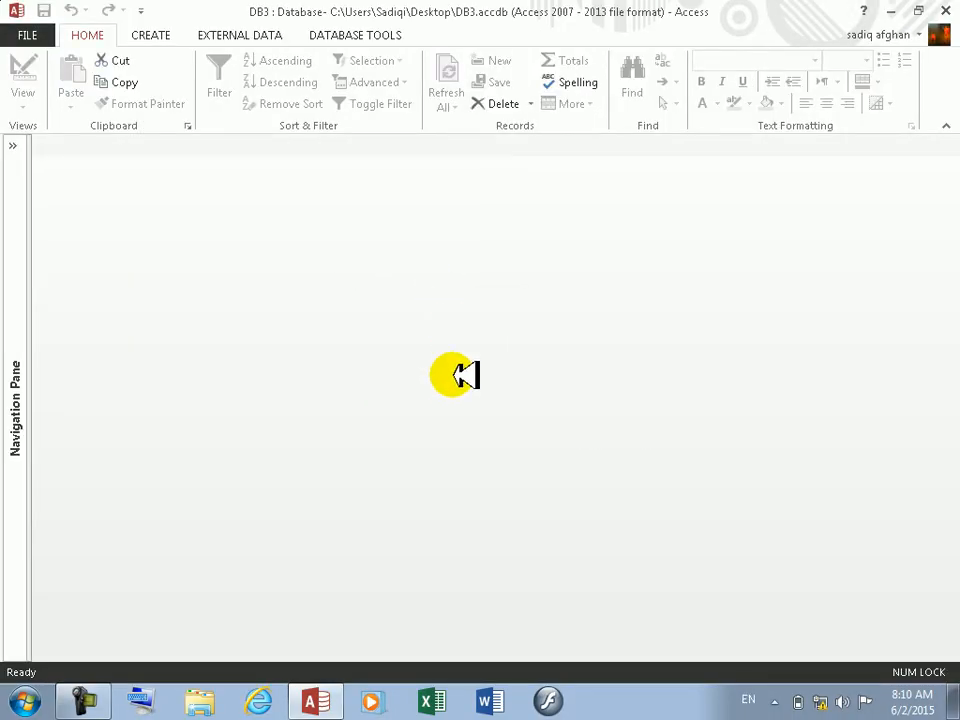
left_click(666, 533)
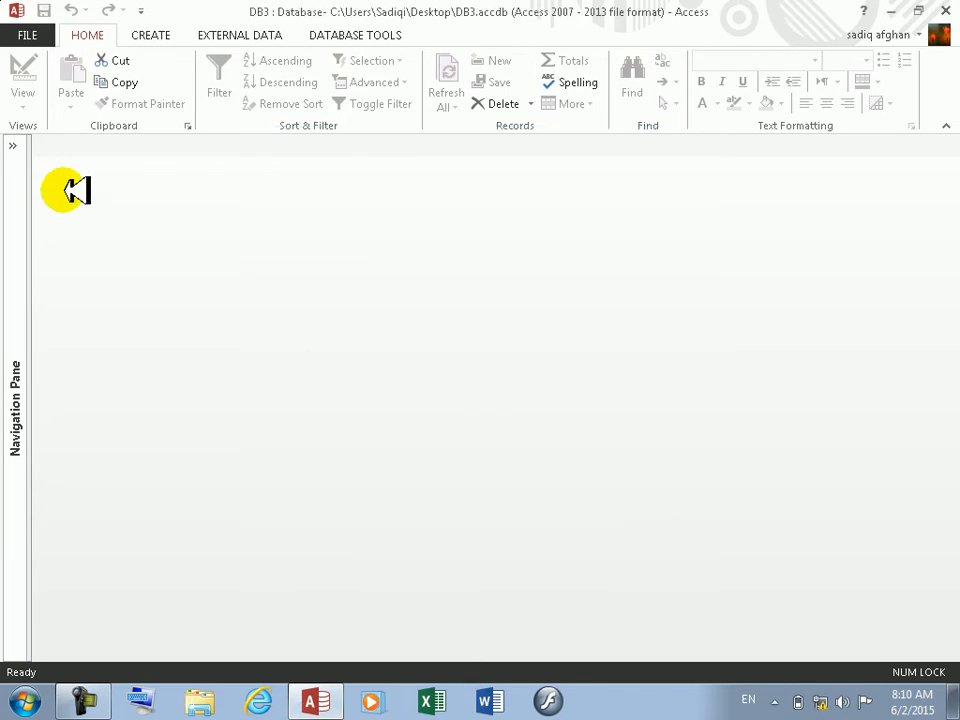
left_click(14, 145)
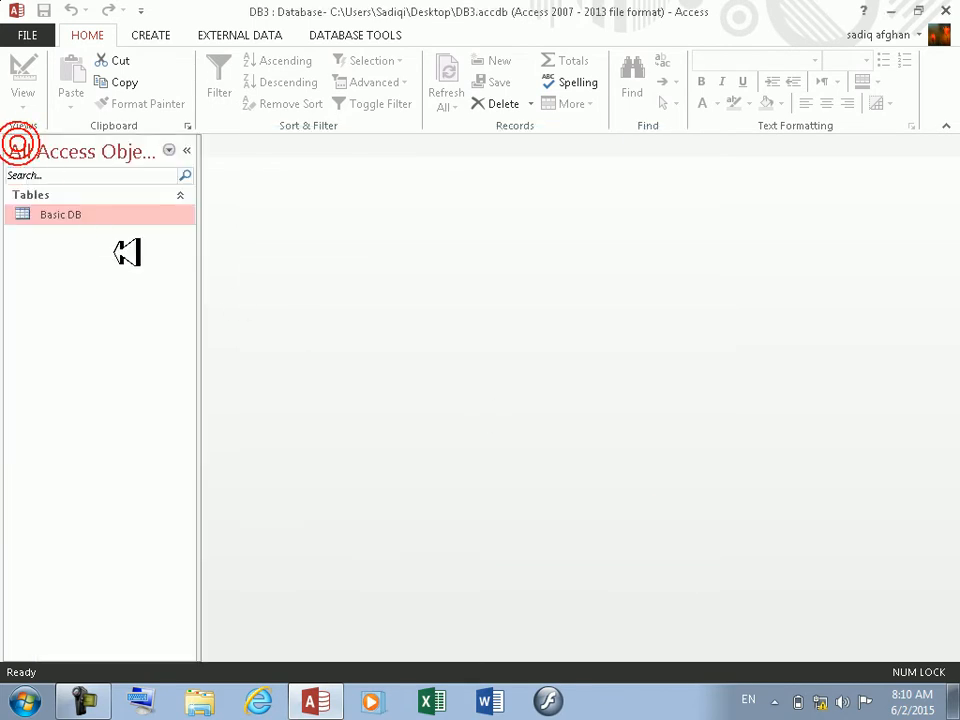
double_click(77, 212)
left_click(366, 187)
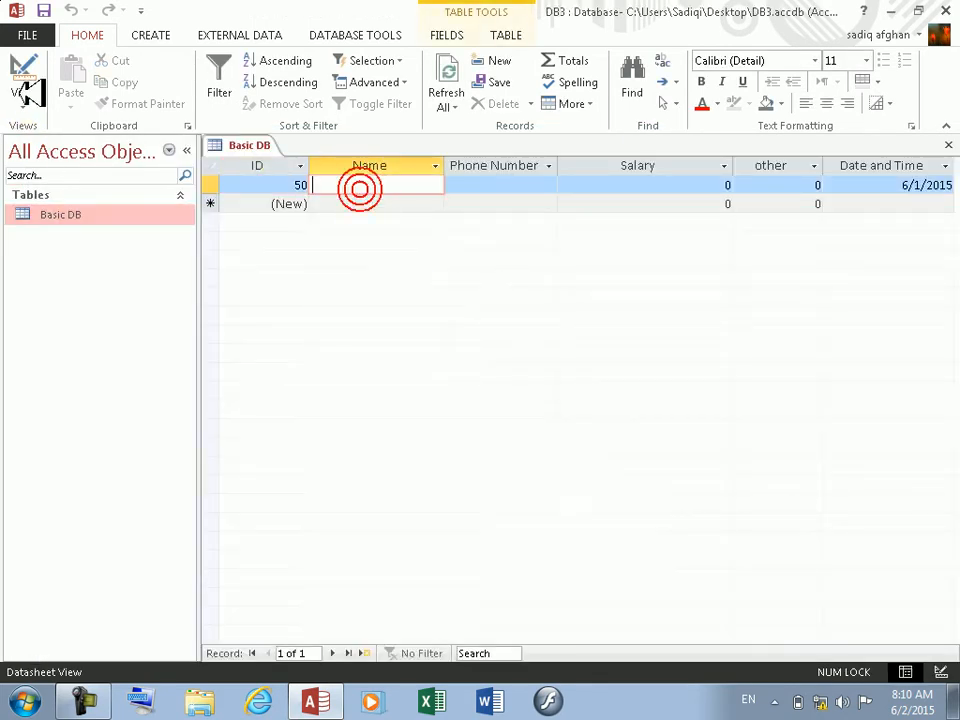
left_click(21, 62)
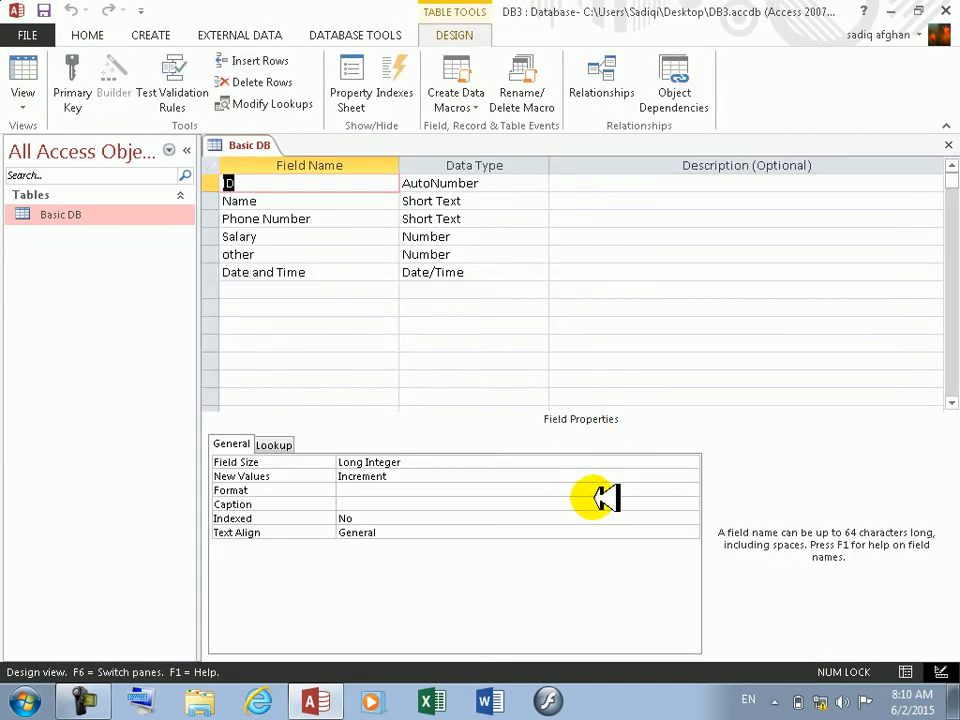
Step: Examine the field properties of the Salary, other, and Date and Time fields, especially the number precision and decimal settings
left_click(274, 206)
left_click(240, 272)
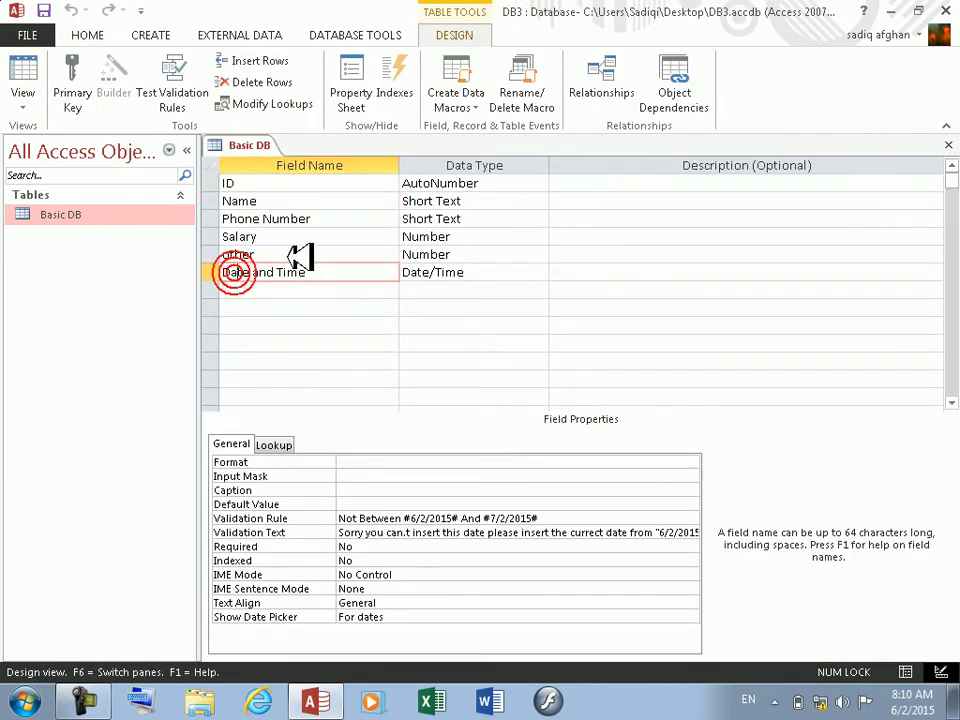
left_click(285, 255)
left_click(277, 237)
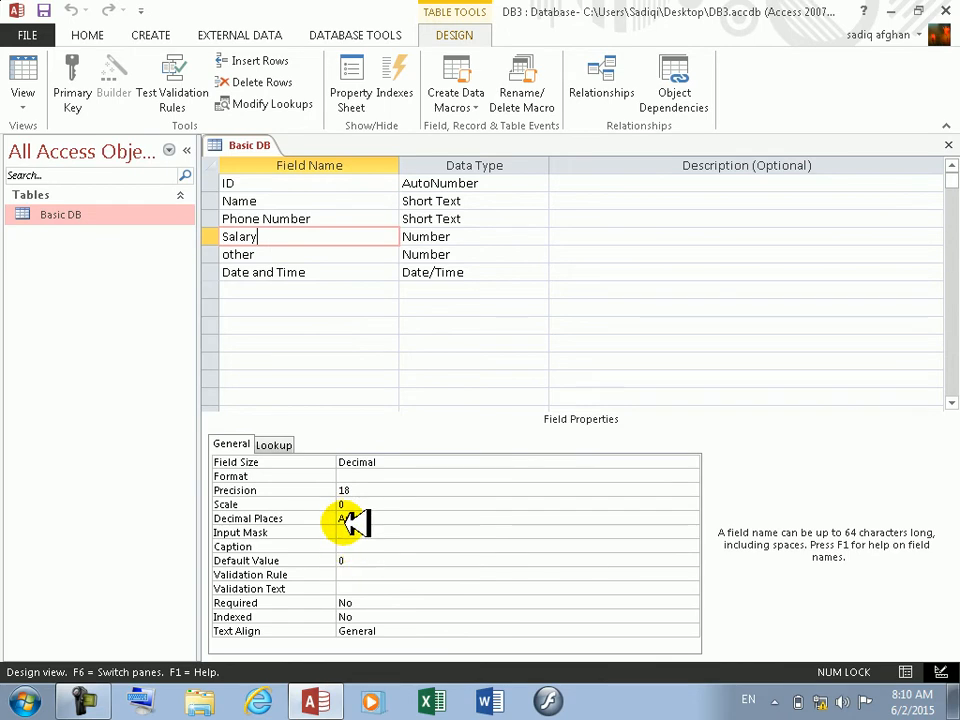
left_click(360, 490)
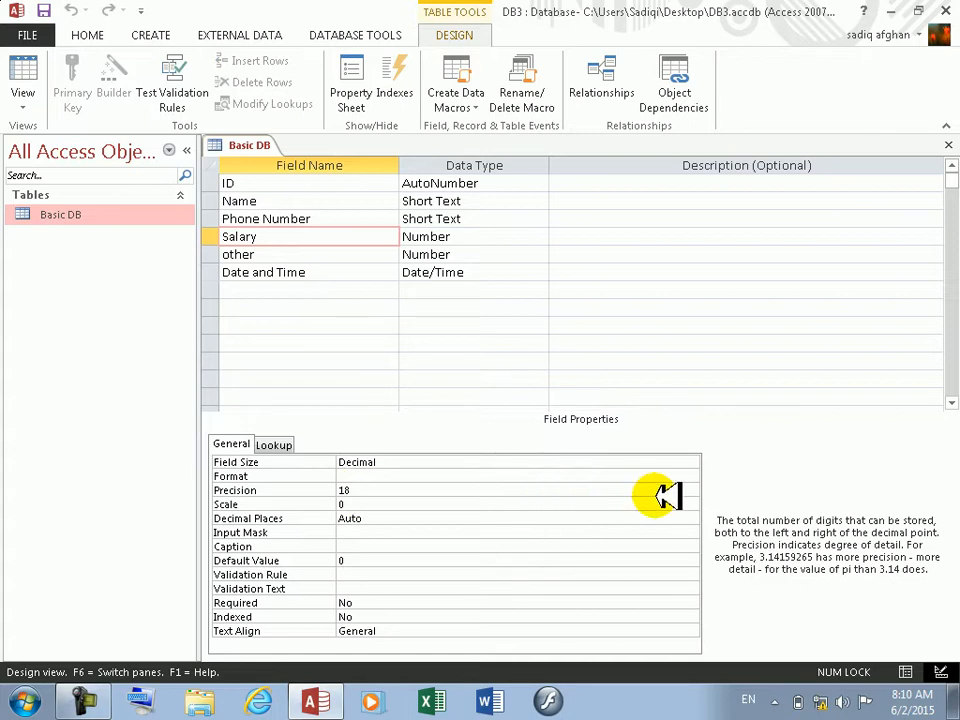
left_click(320, 261)
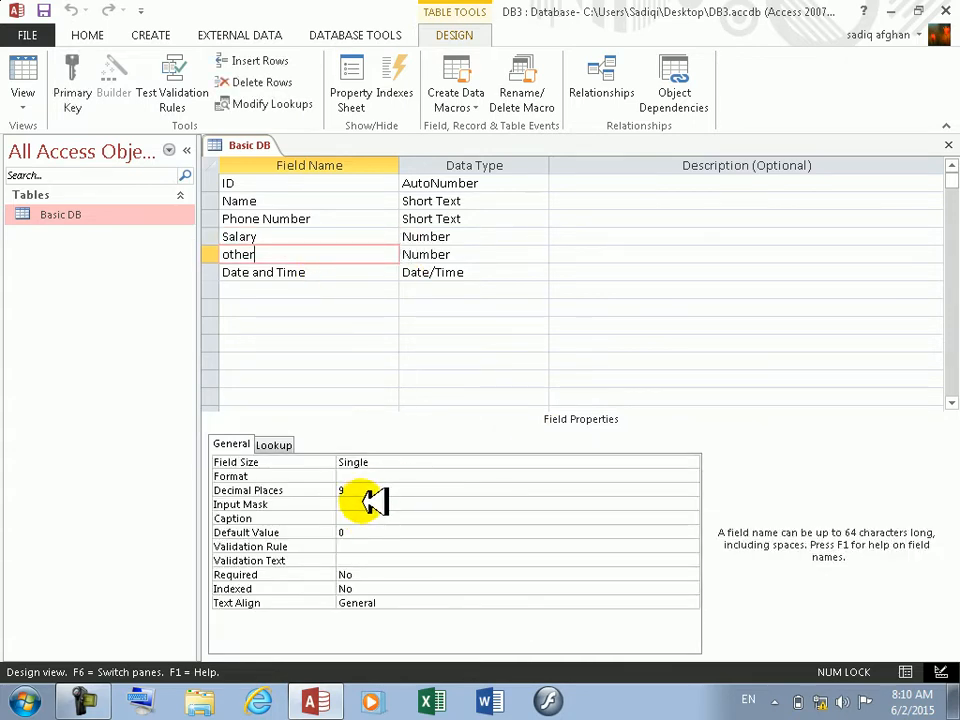
left_click(435, 237)
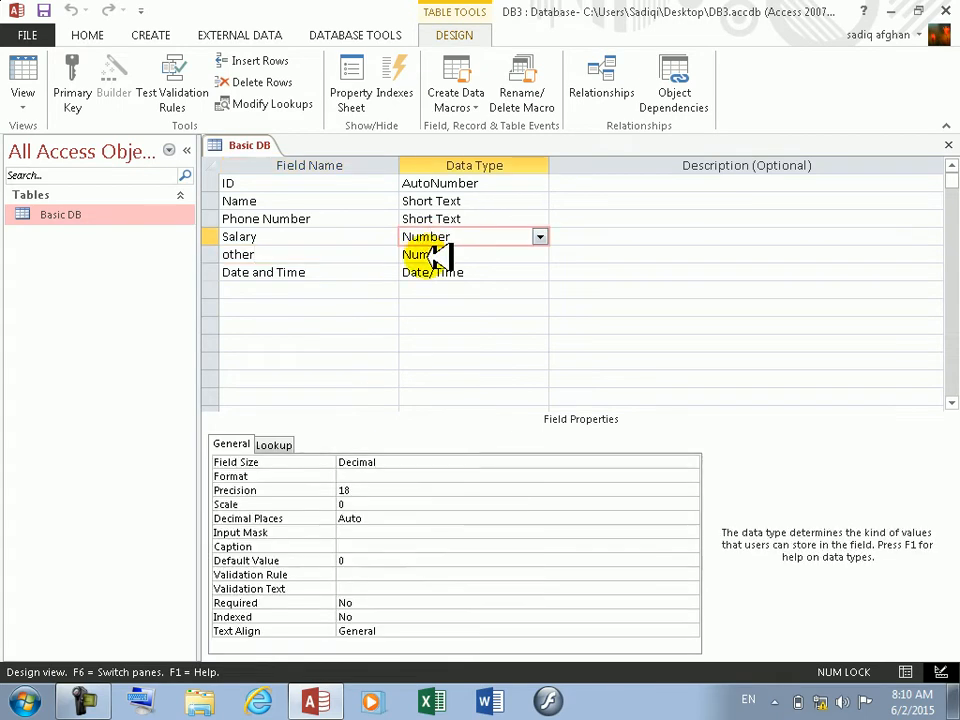
left_click(436, 256)
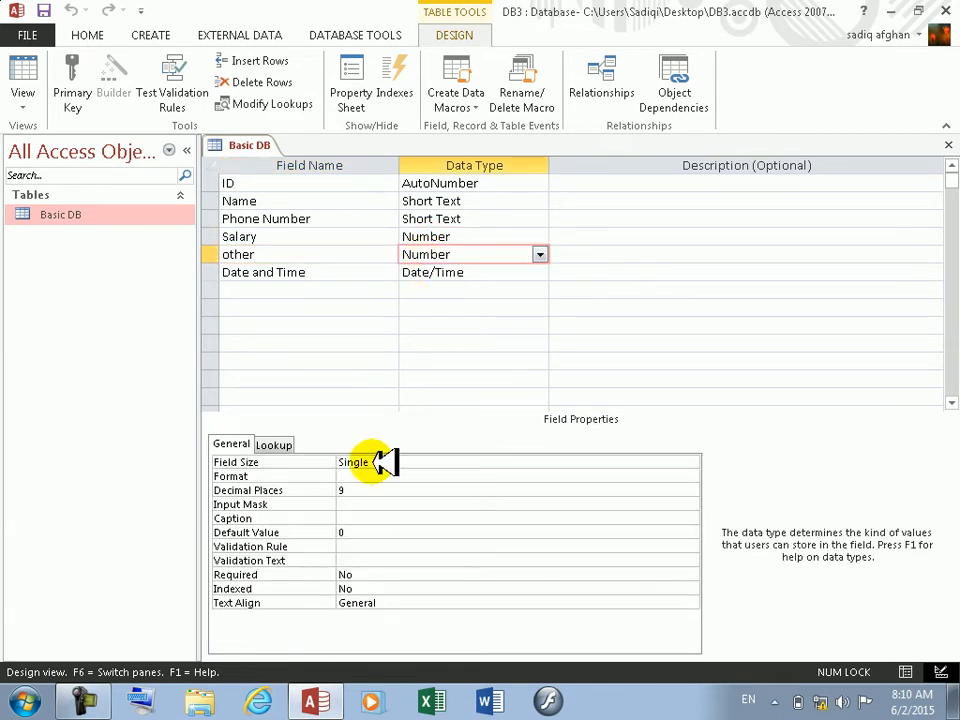
Step: Remove the existing validation rule from the Date and Time field
left_click(273, 272)
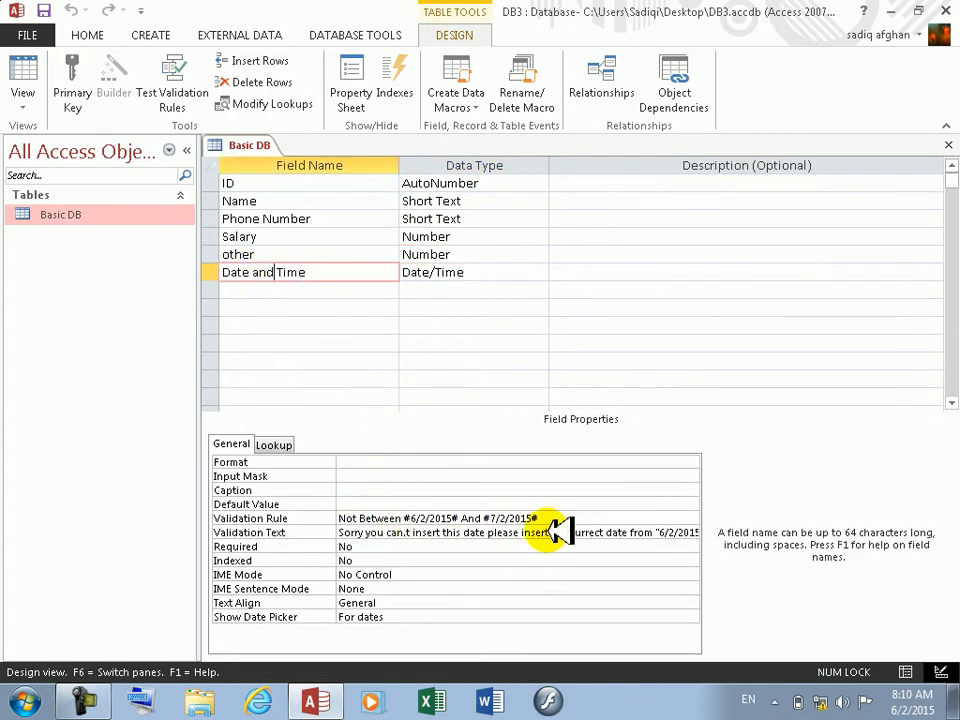
left_click_drag(550, 518, 337, 517)
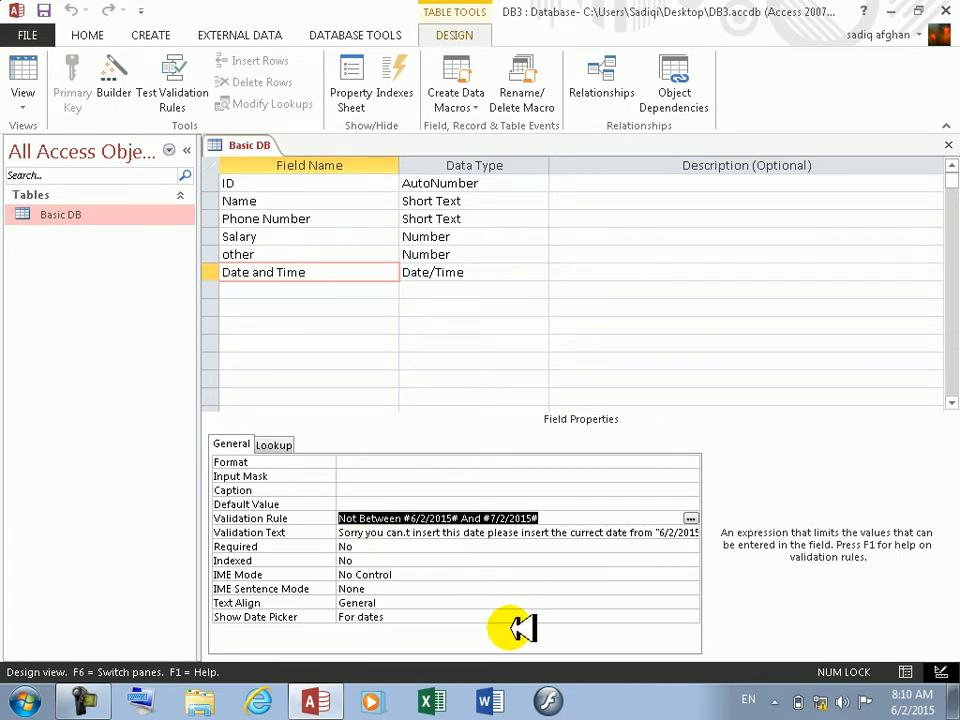
type("line")
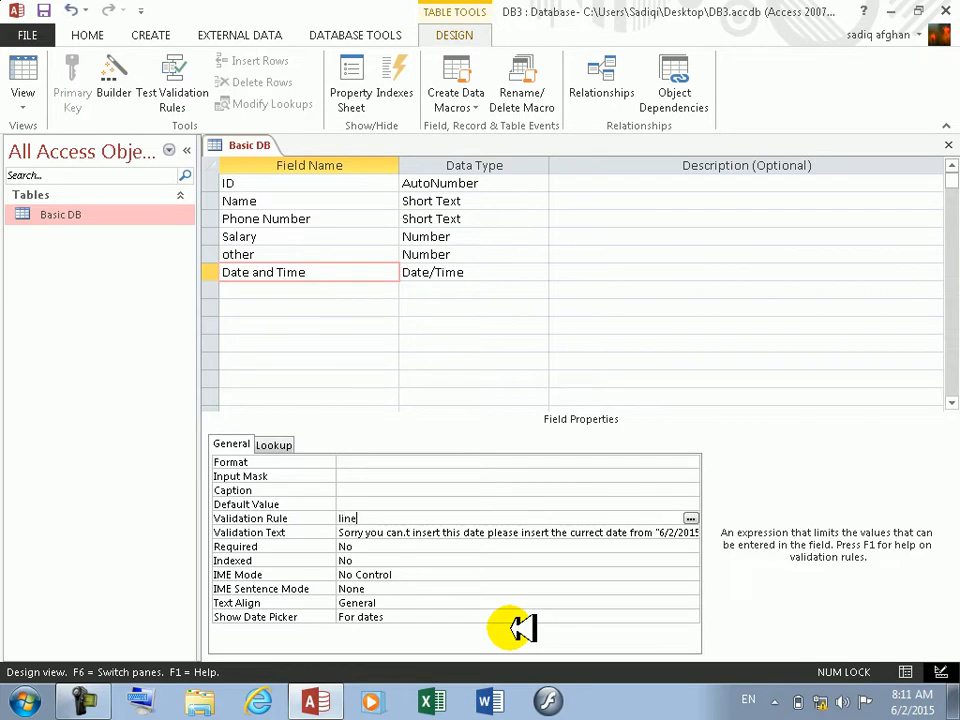
key("BackSpace")
key("Escape")
key("Return")
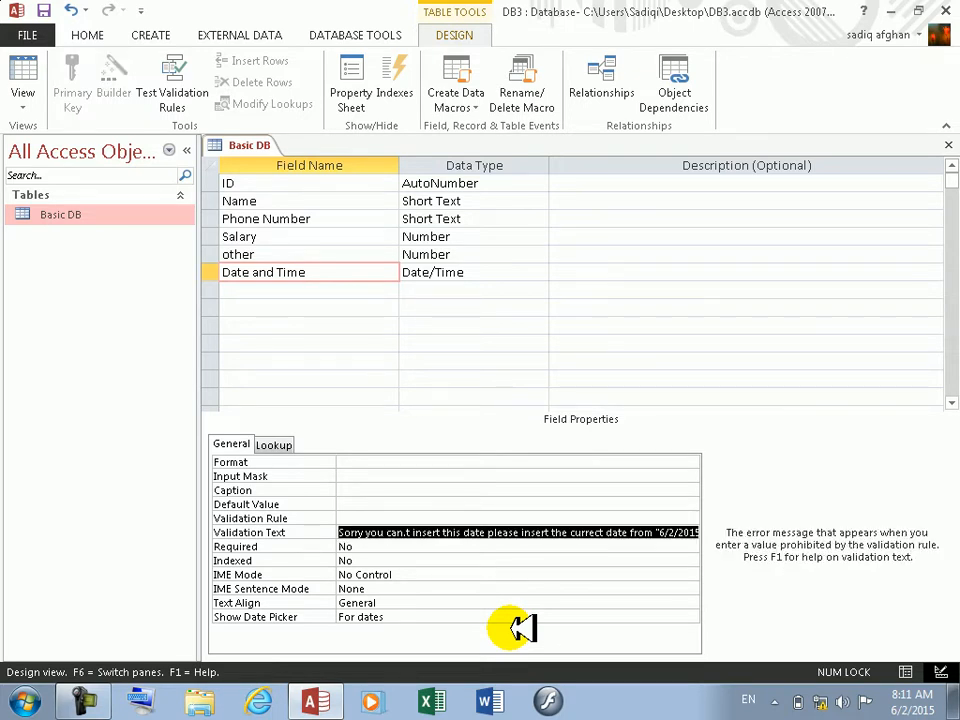
Step: Try to enter a validation rule starting with like for the Date and Time field and erase it again
left_click(358, 517)
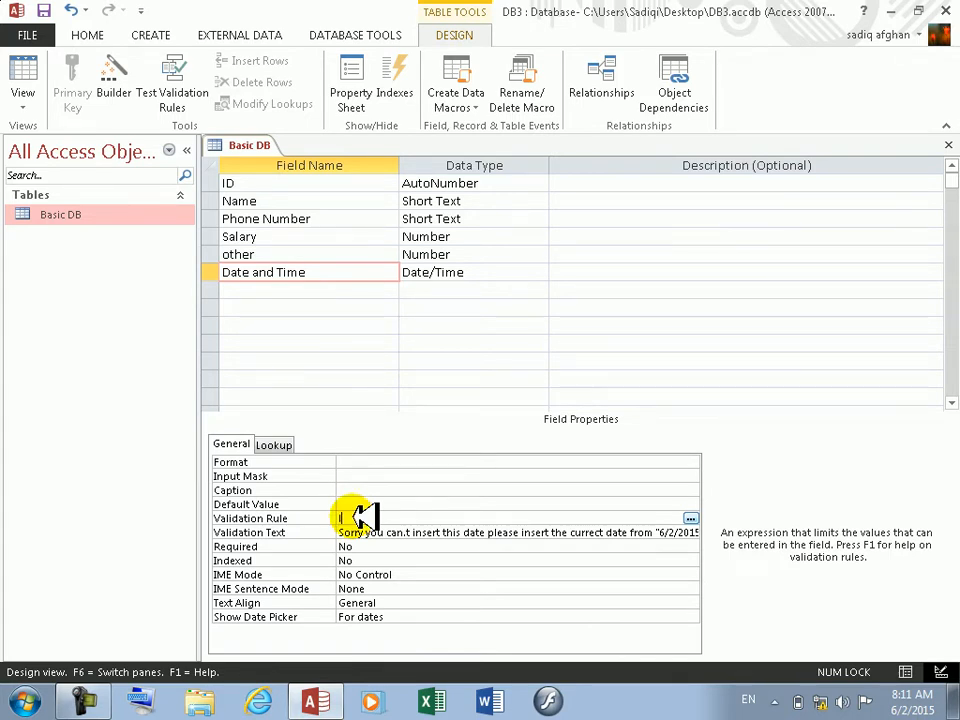
type("l")
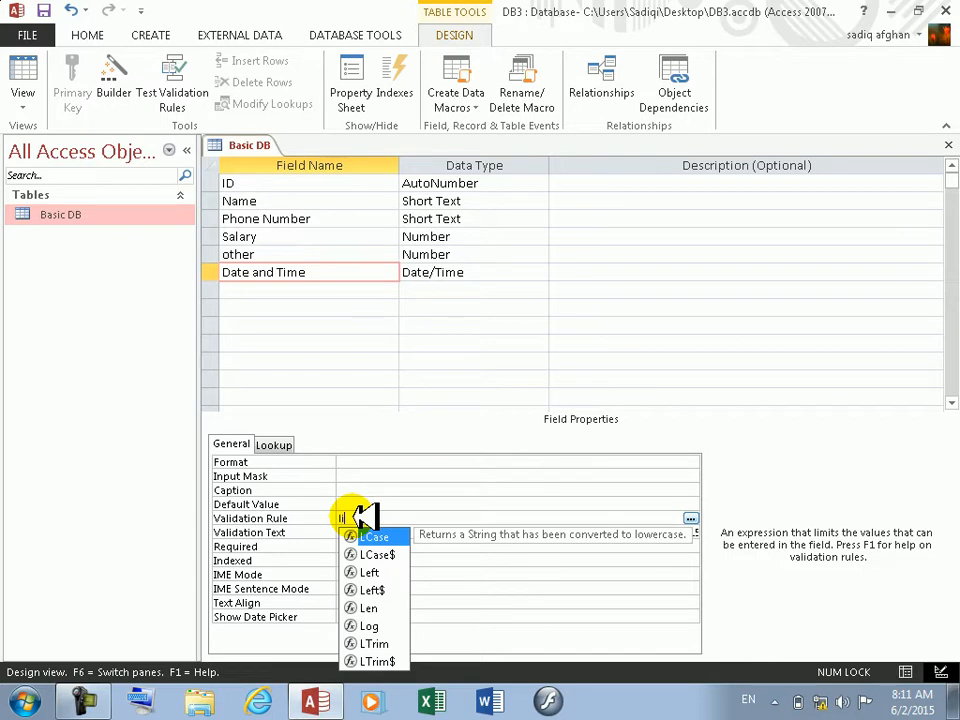
type("ike")
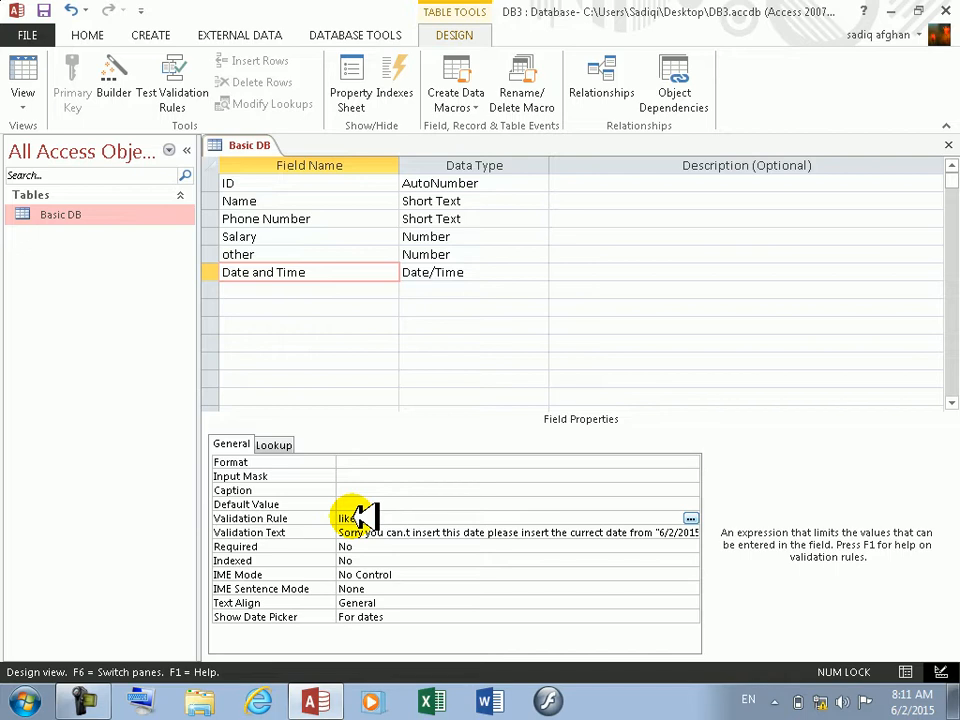
key("Return")
key("Return")
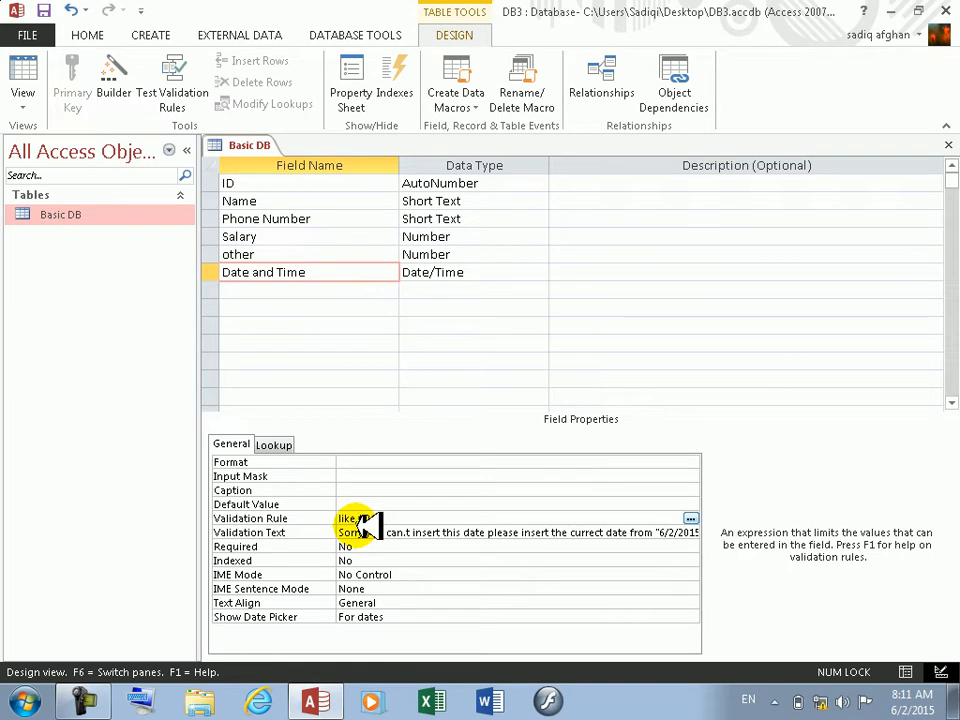
key("BackSpace")
key("BackSpace")
key("BackSpace")
key("BackSpace")
key("BackSpace")
key("BackSpace")
key("Return")
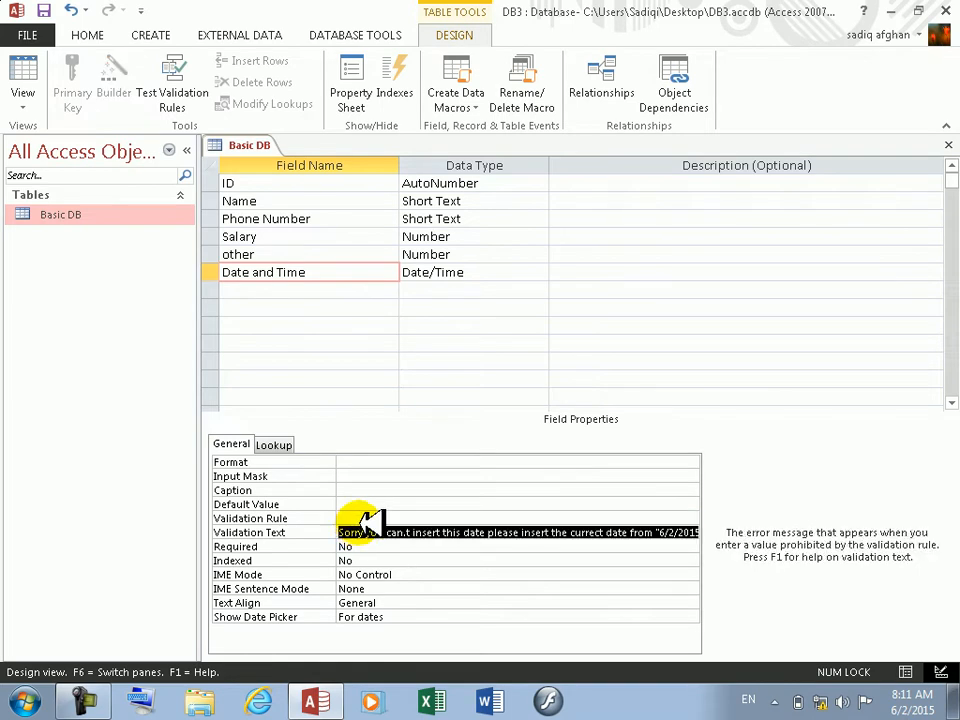
Step: Clear the validation text of the Date and Time field
left_click(364, 519)
left_click(353, 535)
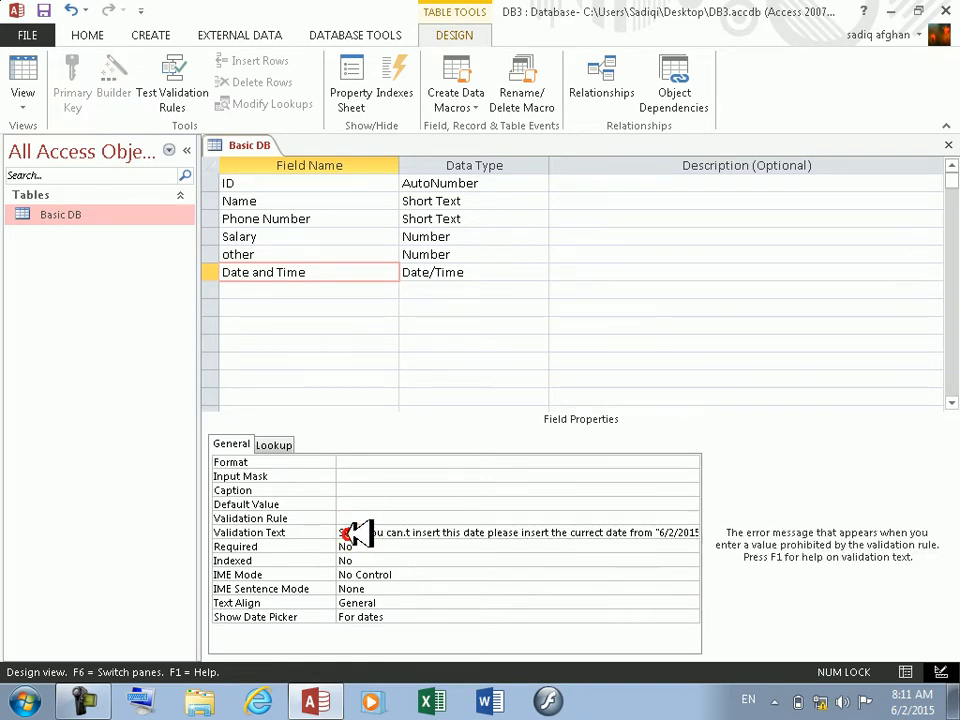
left_click(372, 532)
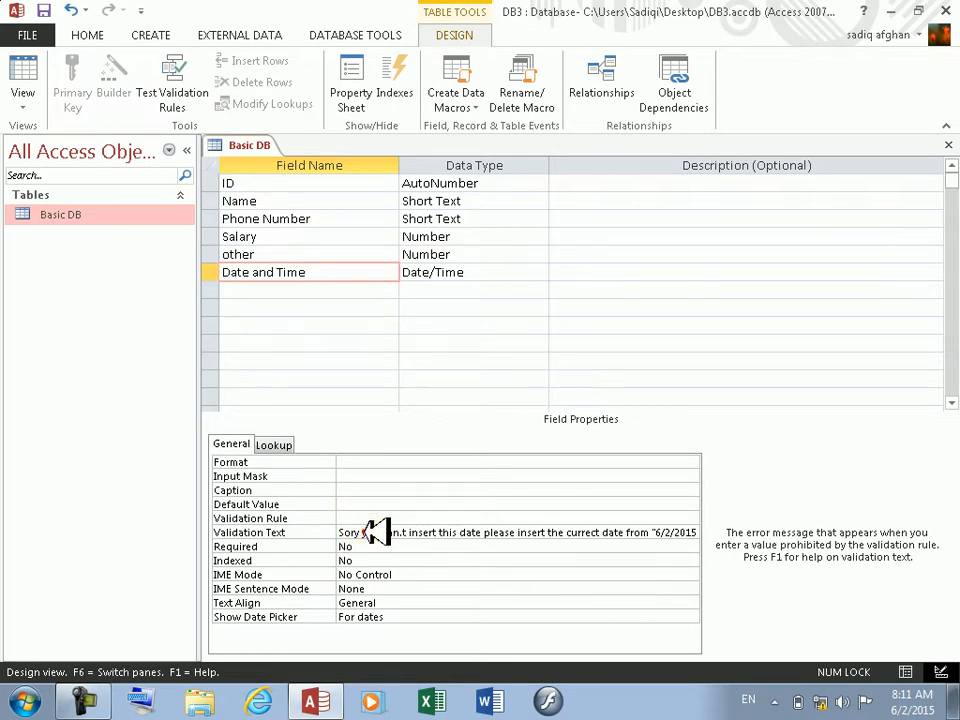
left_click(405, 531)
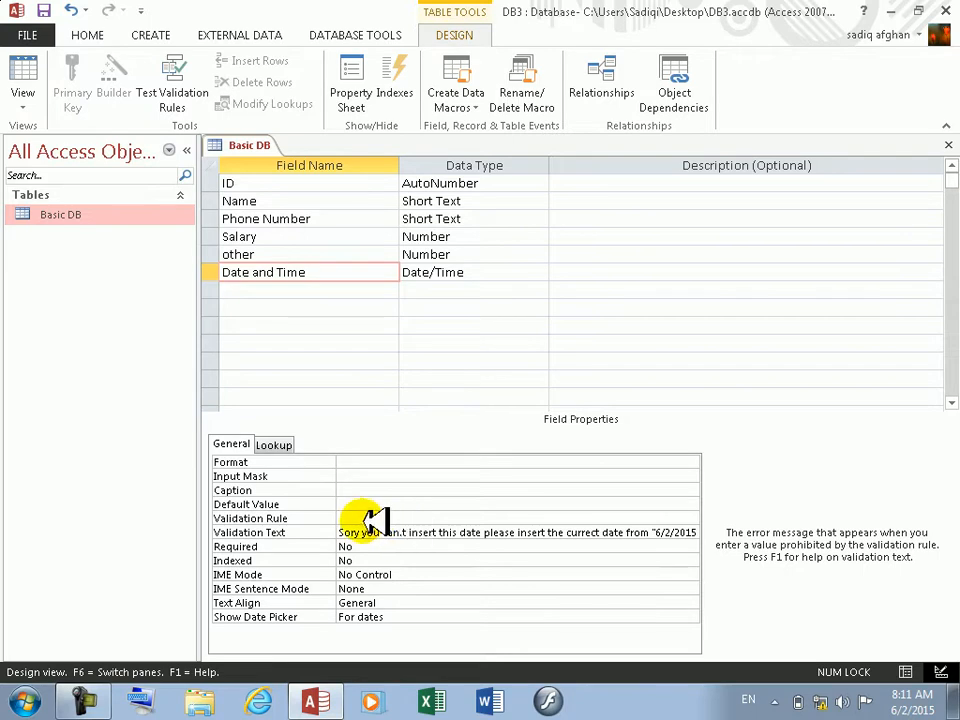
left_click(375, 519)
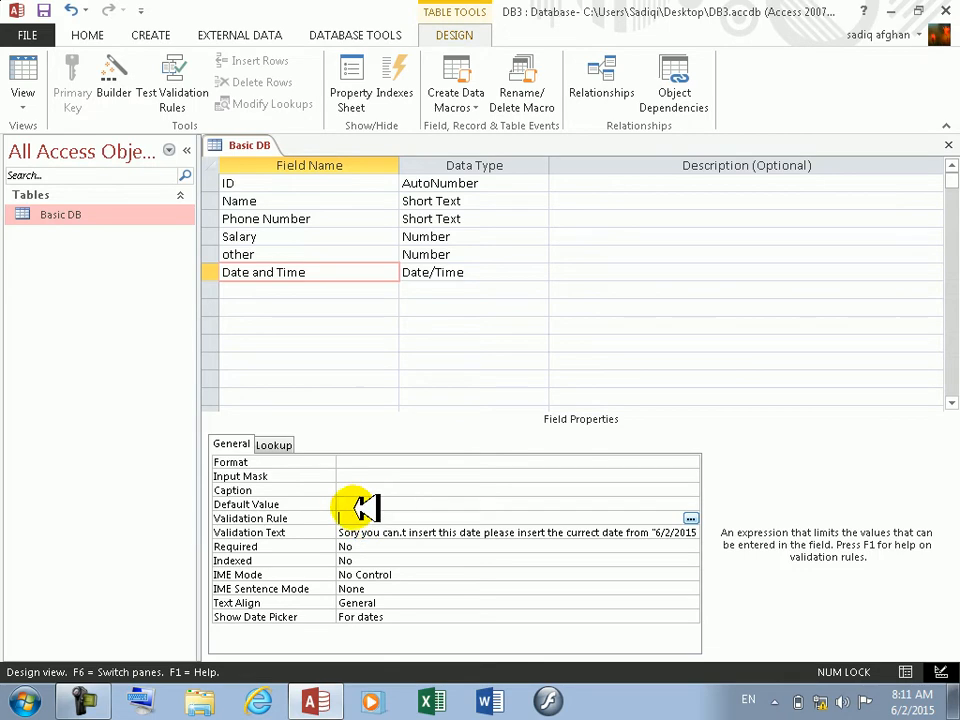
left_click(365, 505)
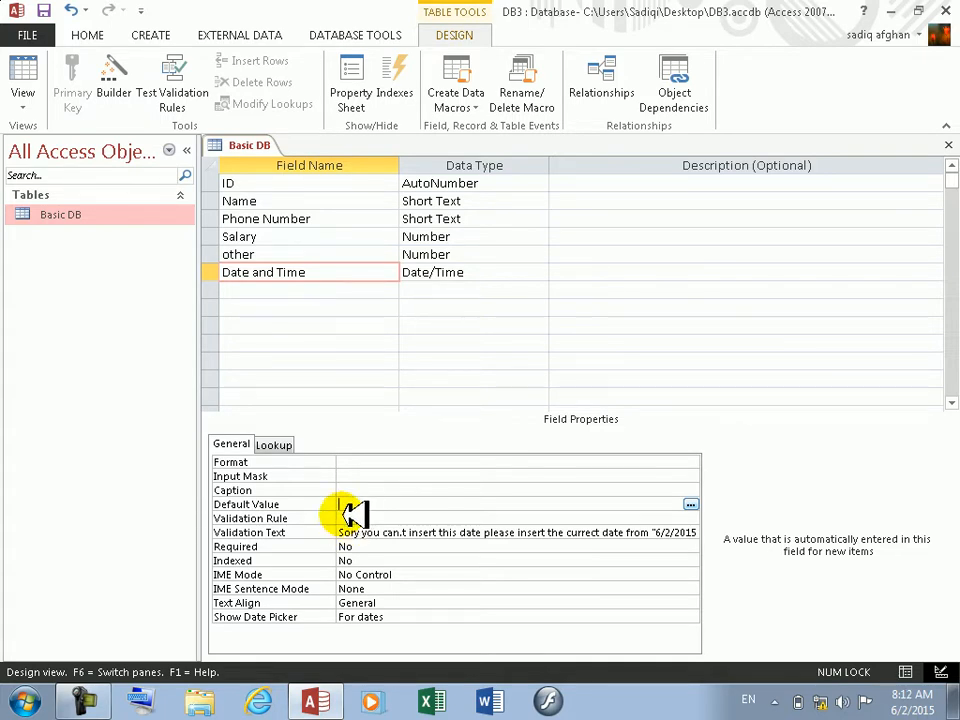
left_click(376, 517)
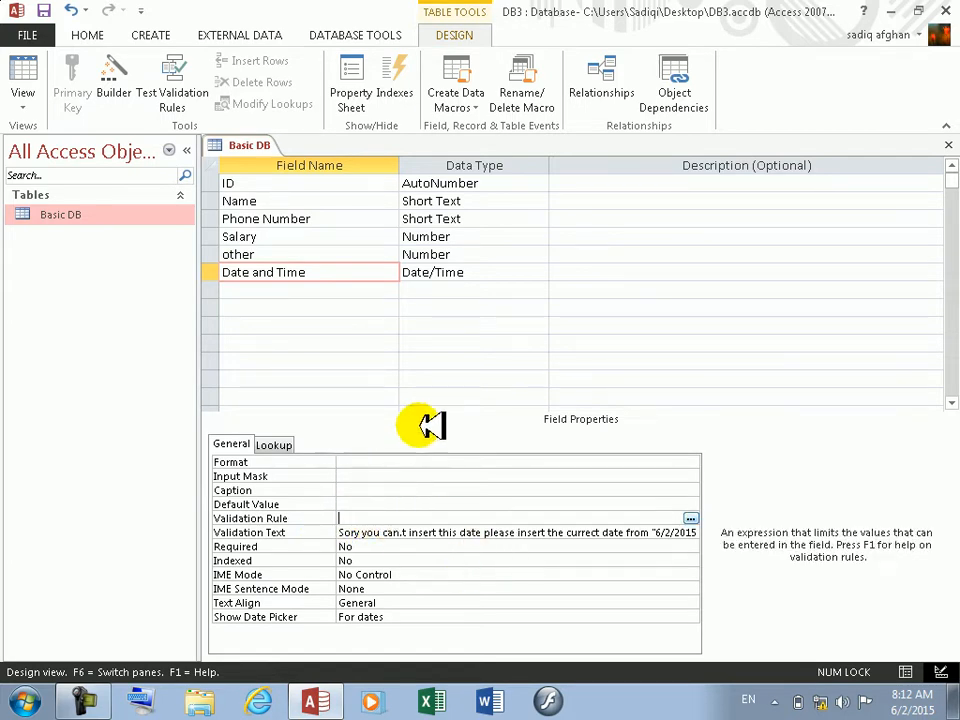
left_click_drag(350, 532, 952, 575)
key("BackSpace")
key("BackSpace")
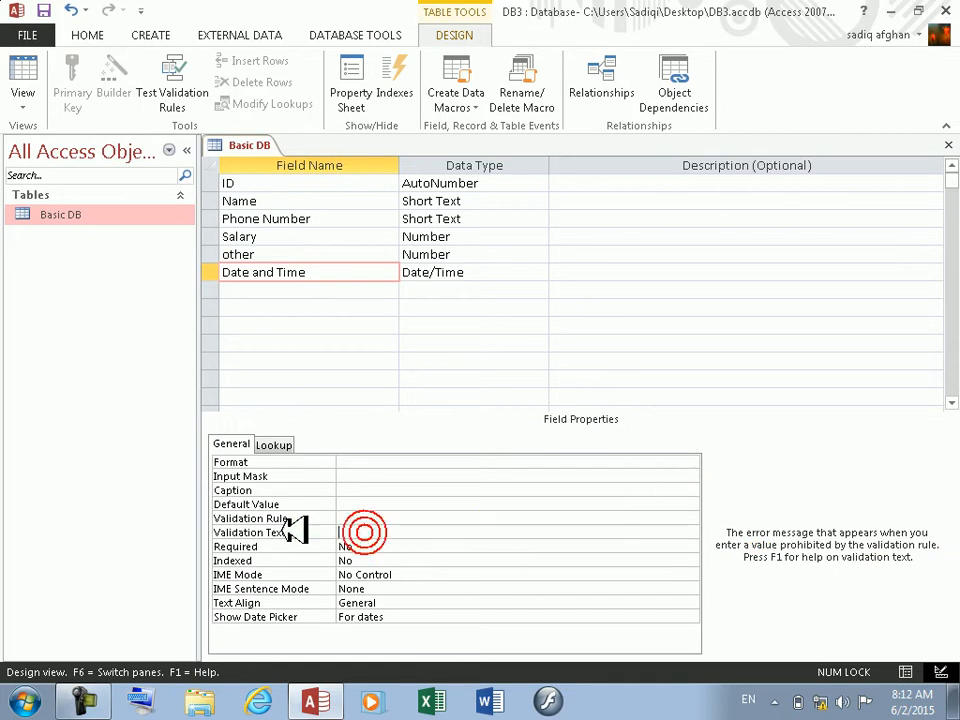
Step: Try "in 06" and "like" as the validation rule of the Date and Time field
left_click(372, 519)
left_click(372, 520)
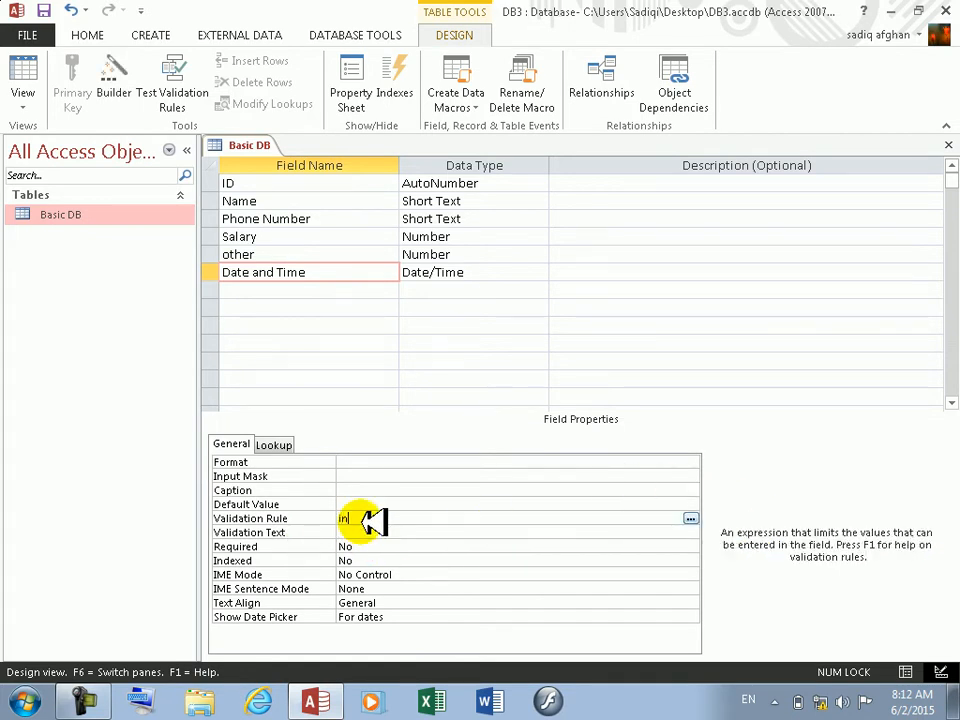
type("in 06")
key("Return")
key("Return")
key("BackSpace")
type("like")
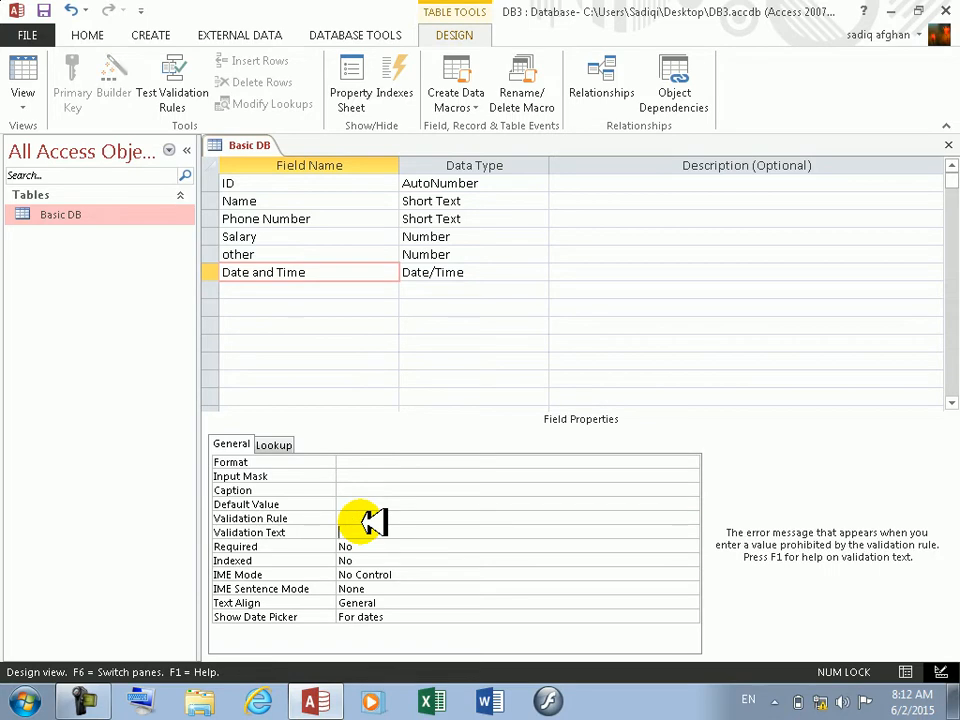
Step: Try to build the validation expression like,"#06 for the Date and Time field in the Expression Builder
left_click(342, 518)
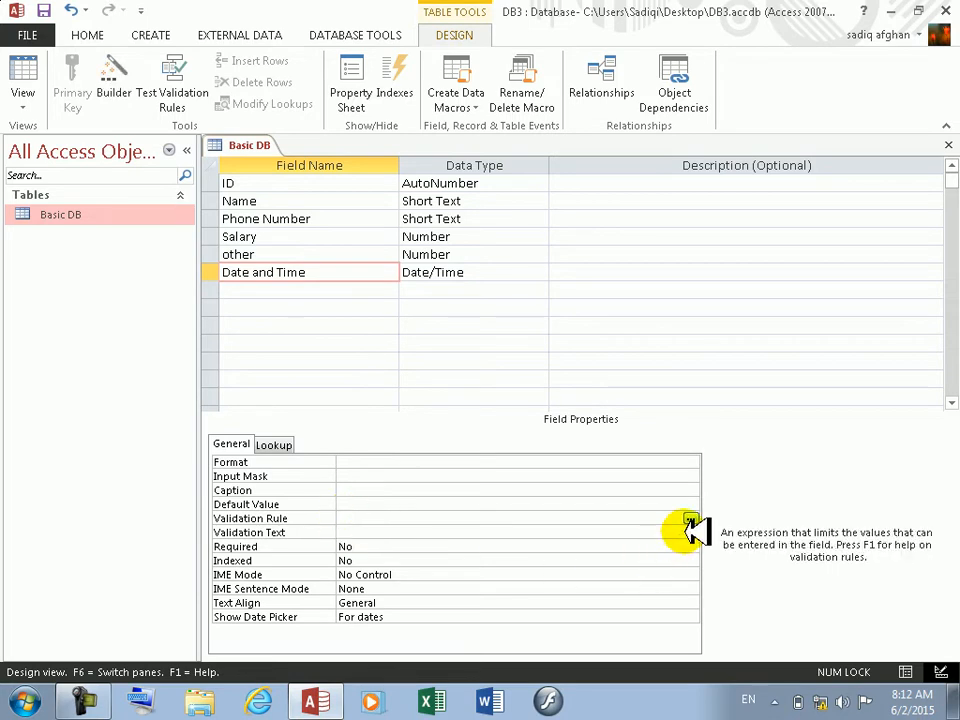
left_click(690, 518)
left_click(395, 191)
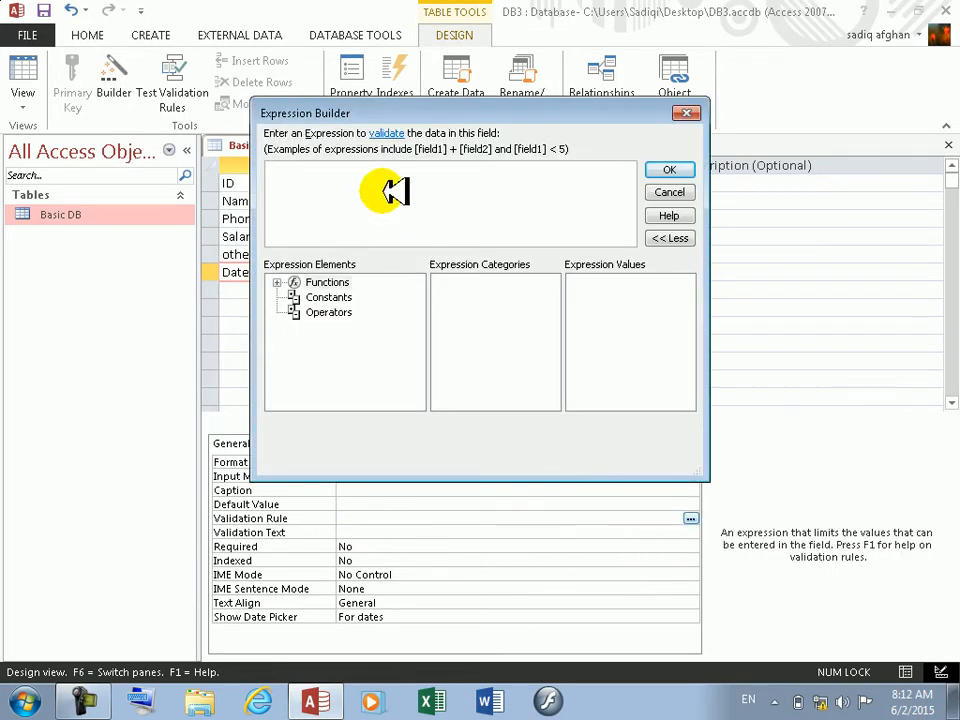
type("li")
type("ke,\"@#06")
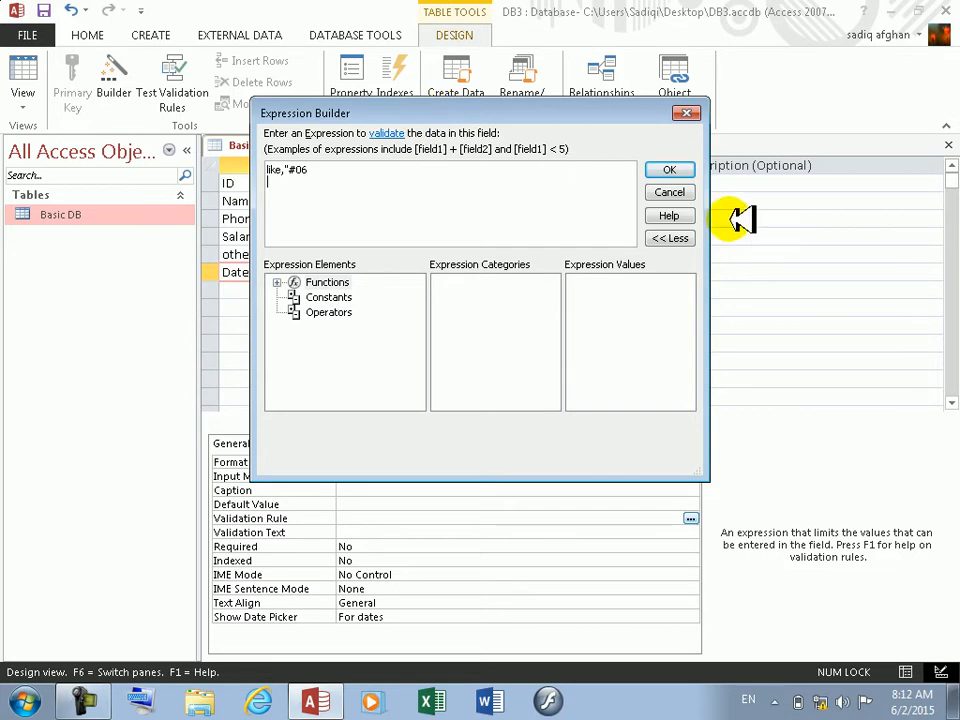
left_click(672, 166)
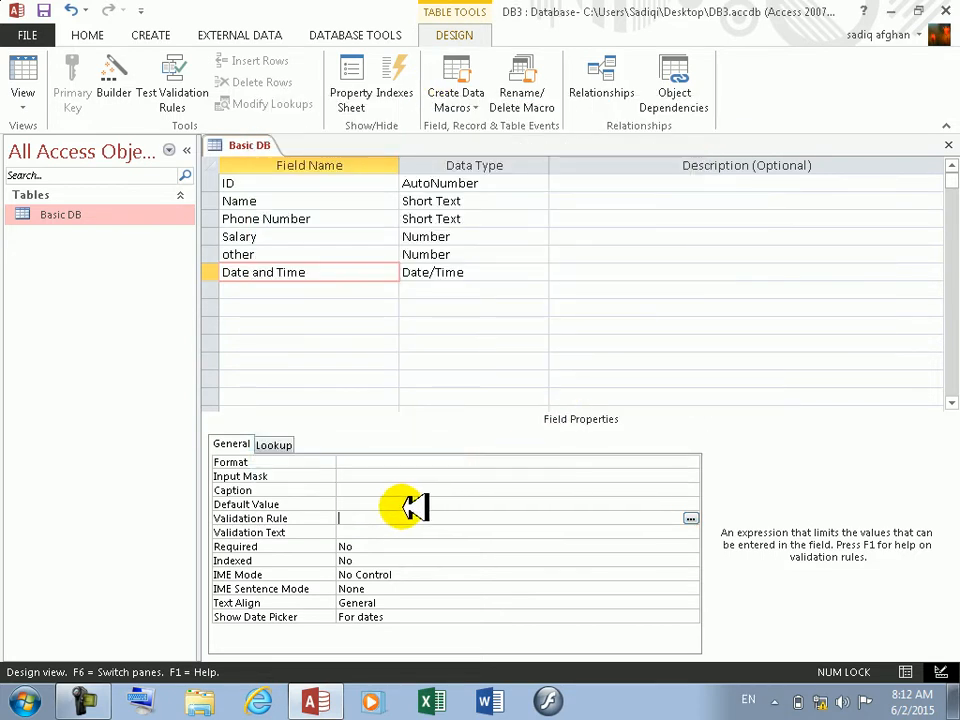
Step: Set the validation rule of the Date and Time field to Like 6
type("ikw3")
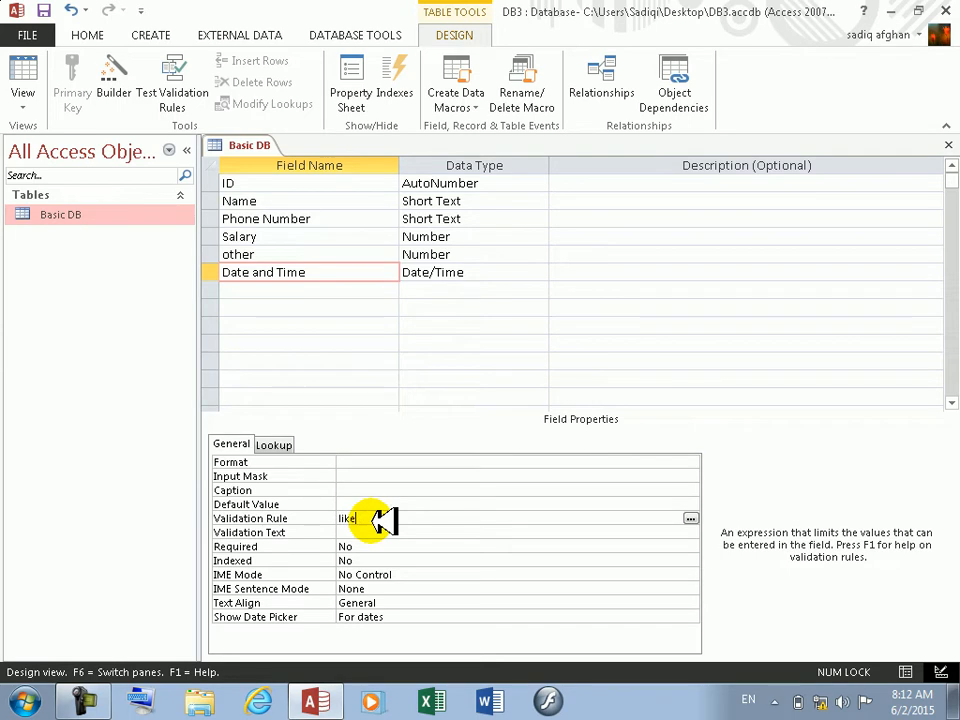
type(" 6")
key("Return")
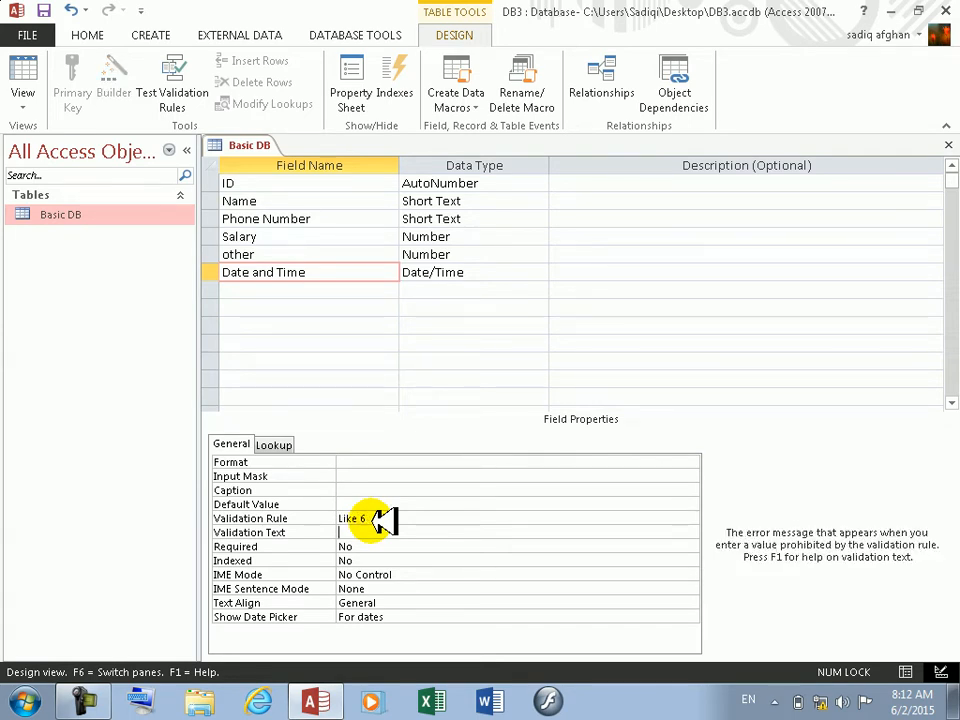
Step: Switch the Basic DB table to Datasheet view, saving it and keeping the new validation rule despite the existing data
left_click(376, 519)
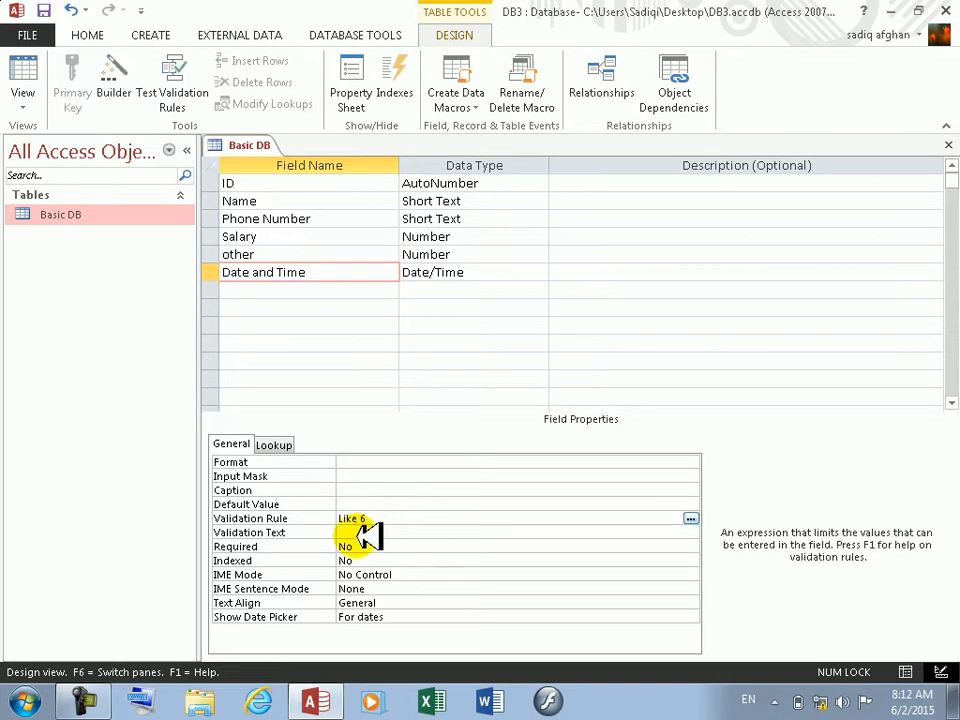
left_click(25, 70)
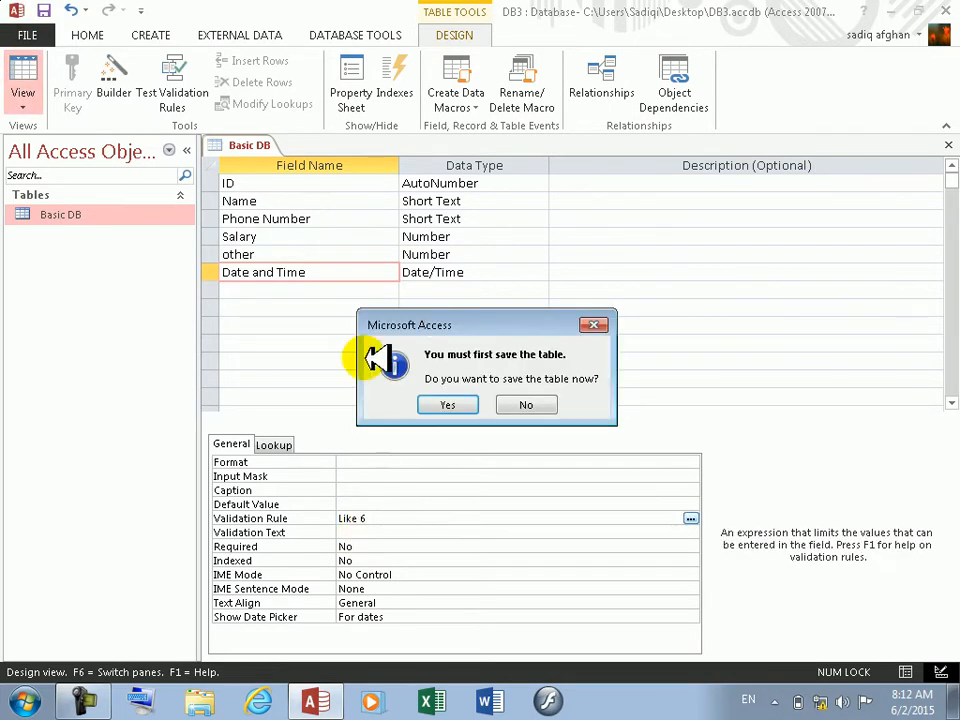
left_click(437, 404)
left_click(430, 404)
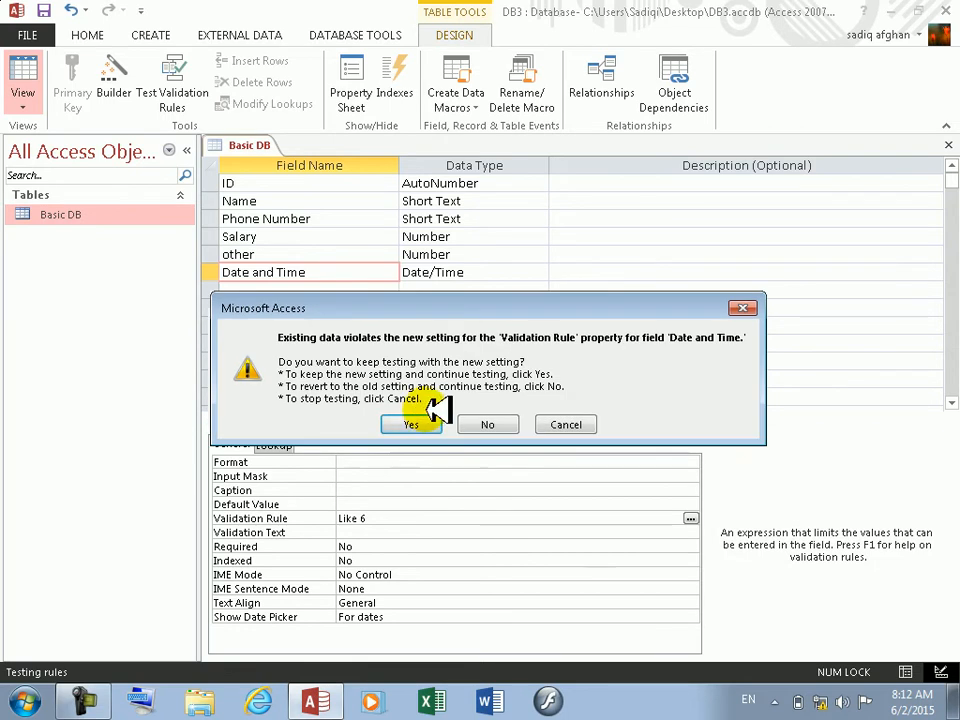
left_click(420, 418)
Step: Delete the record dated 6/1/2015 from the Basic DB table
left_click(640, 197)
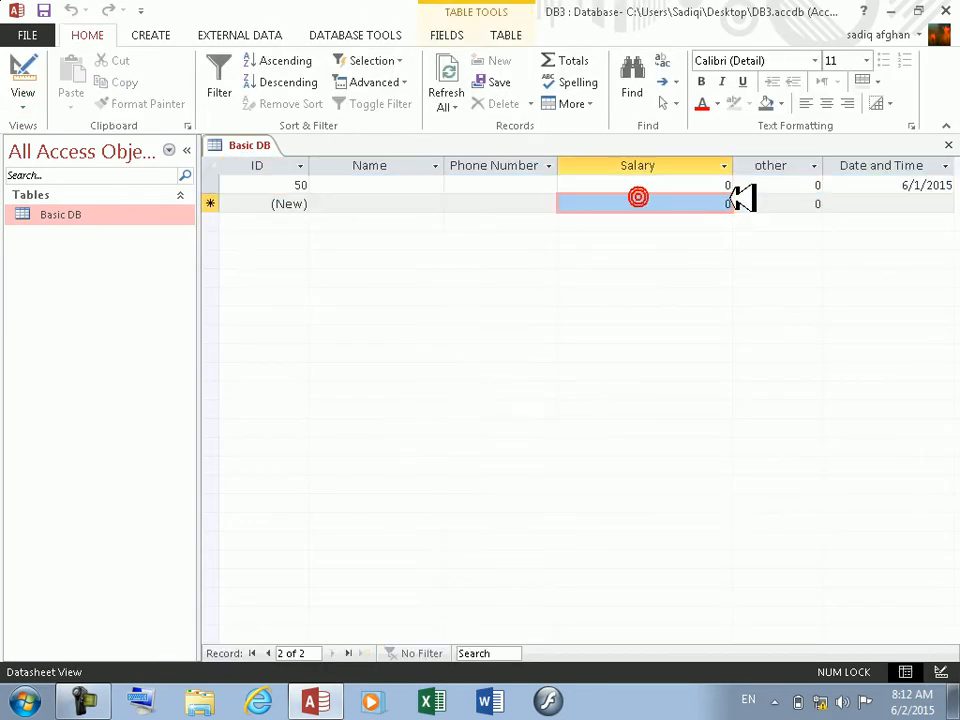
left_click(878, 184)
left_click(928, 208)
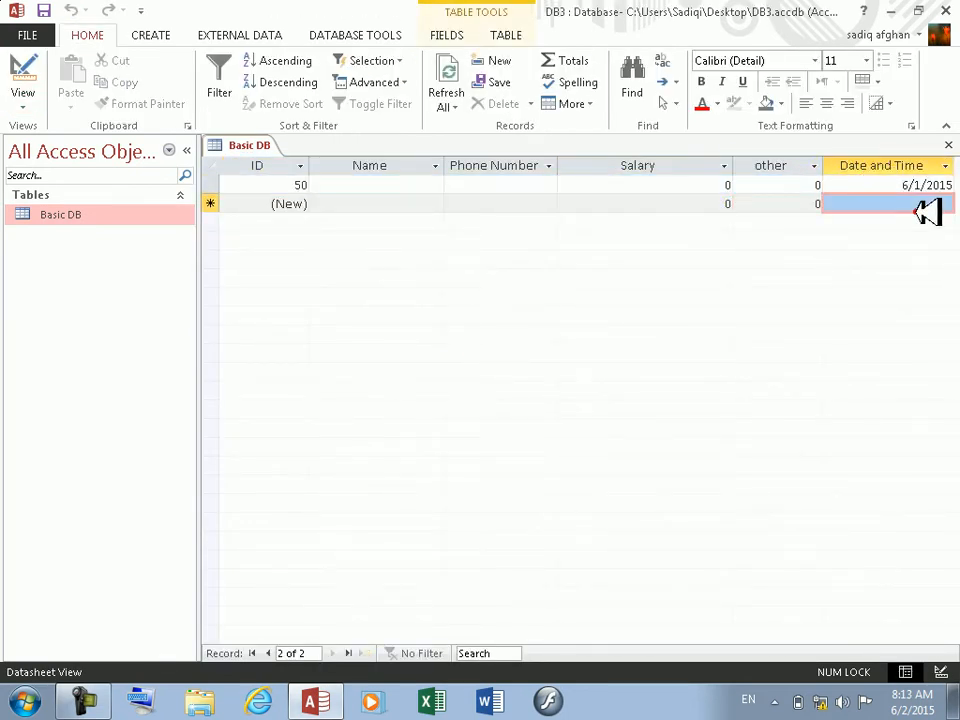
left_click(214, 185)
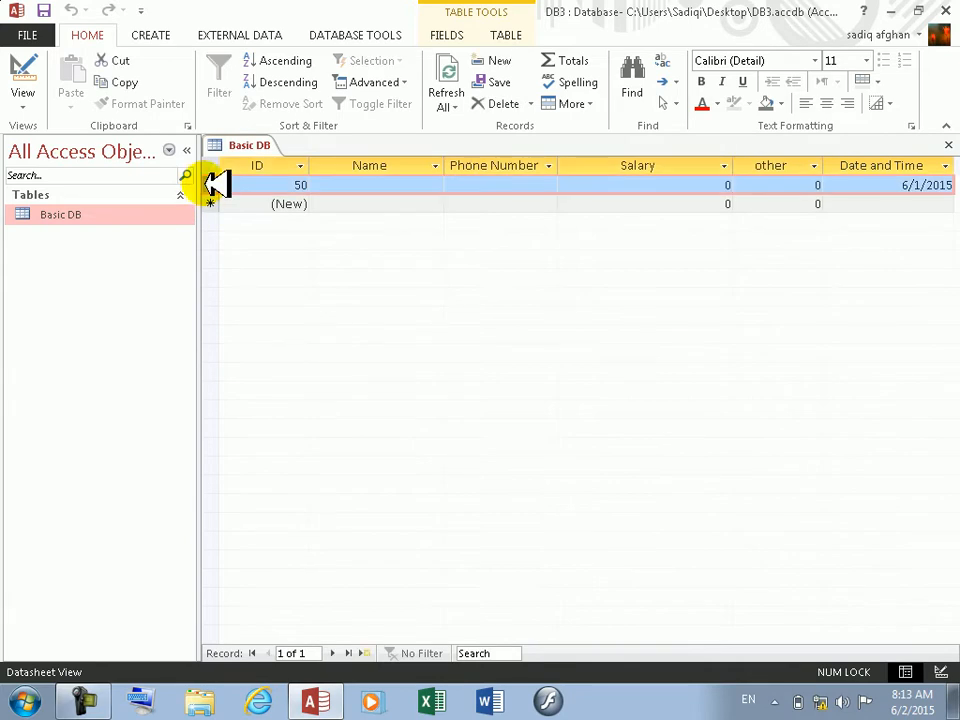
key("Delete")
key("Return")
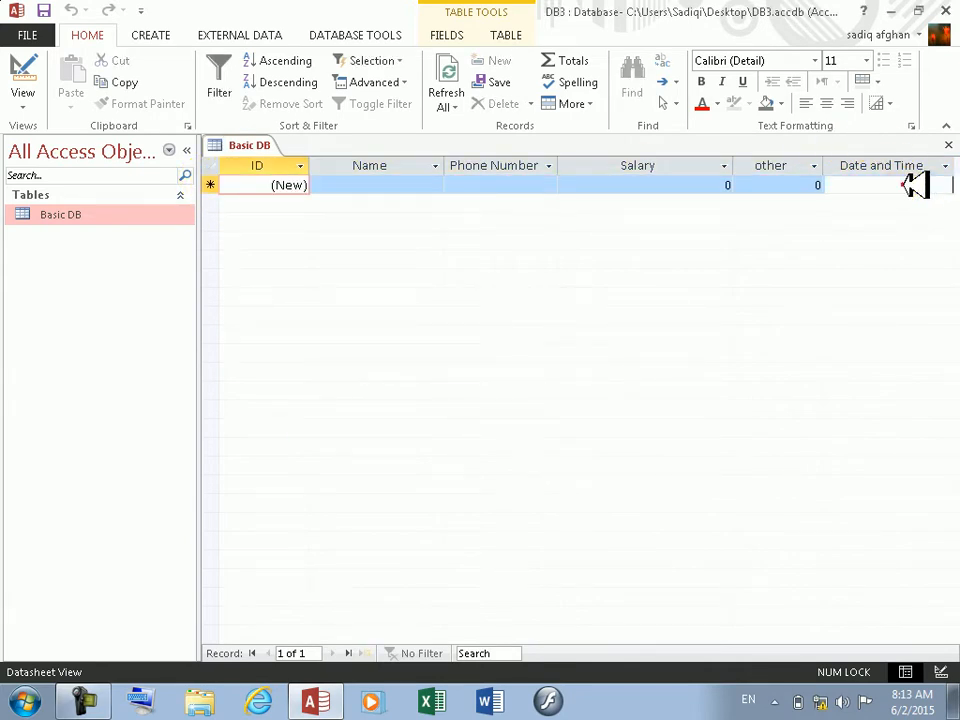
Step: Try to enter today's date from the calendar in the Date and Time field of a new record
left_click(953, 185)
left_click(954, 185)
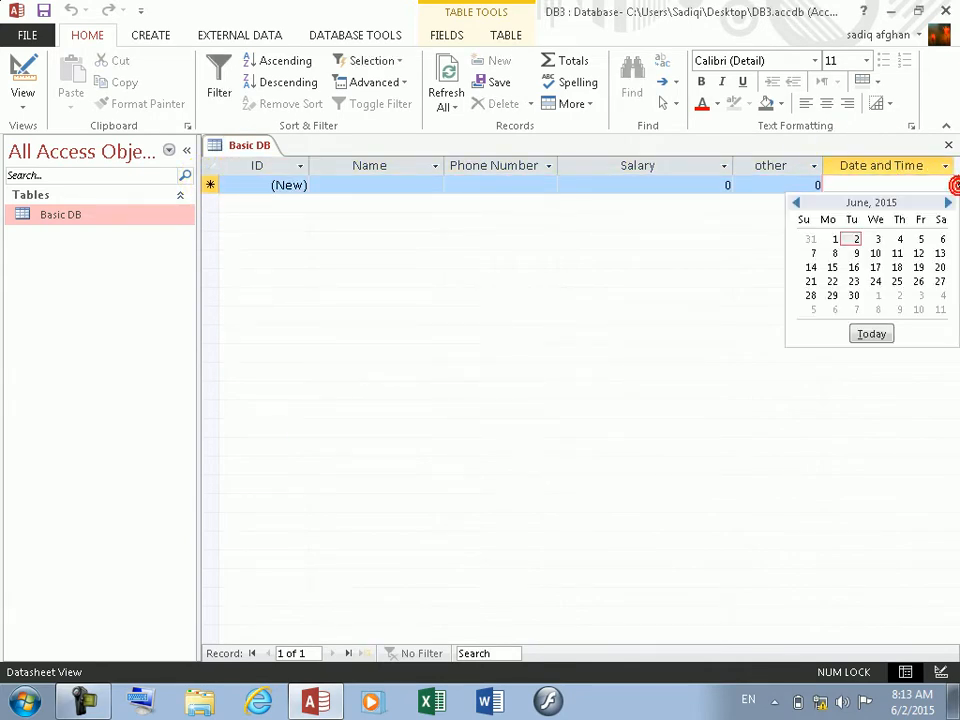
left_click(872, 331)
left_click(748, 190)
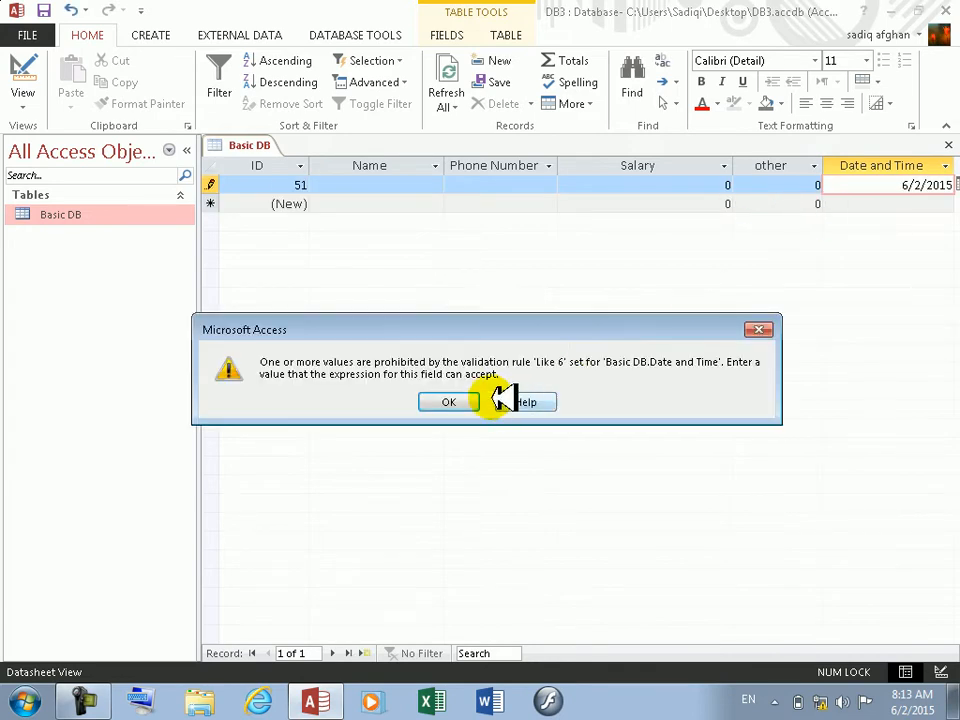
left_click(452, 401)
left_click(760, 190)
left_click(450, 399)
left_click(443, 394)
Step: Clear the Date and Time value of the new record
key("BackSpace")
key("BackSpace")
key("BackSpace")
key("BackSpace")
key("BackSpace")
key("BackSpace")
key("BackSpace")
key("BackSpace")
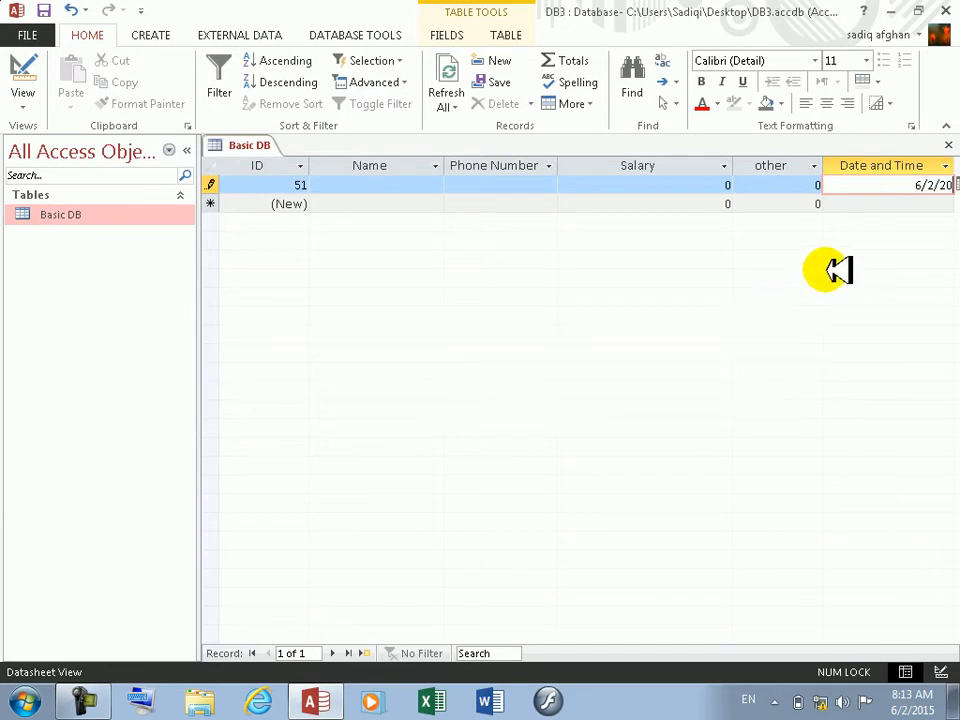
Step: Return to Design view and set the validation rule of the Date and Time field to Like ",#06"
left_click(22, 70)
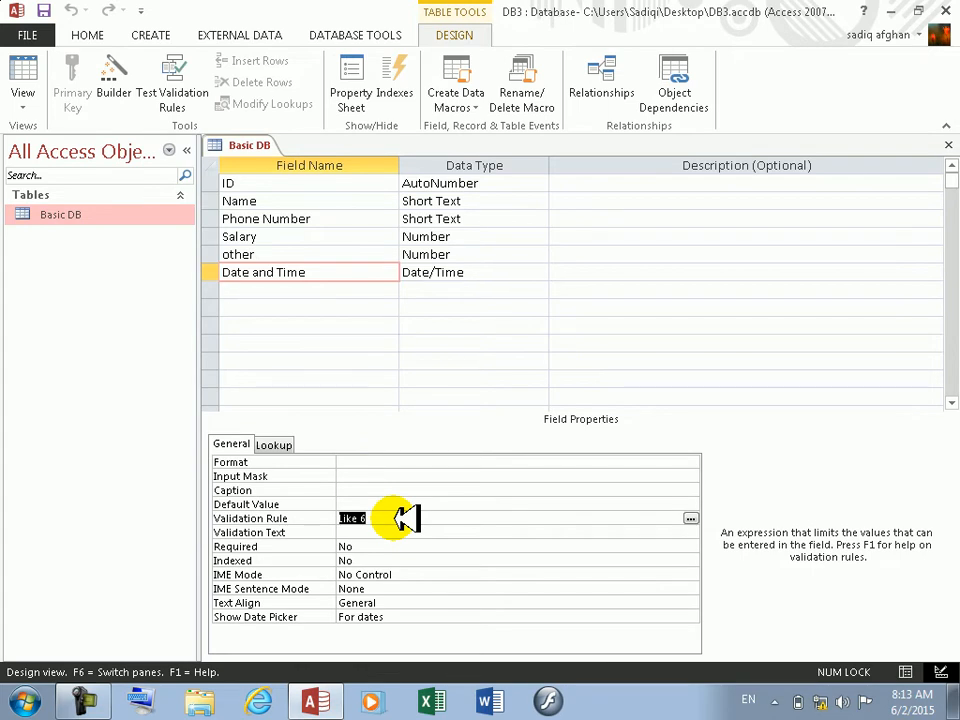
type("like\"#06")
key("Return")
key("Return")
key("BackSpace")
key("BackSpace")
key("BackSpace")
type(",")
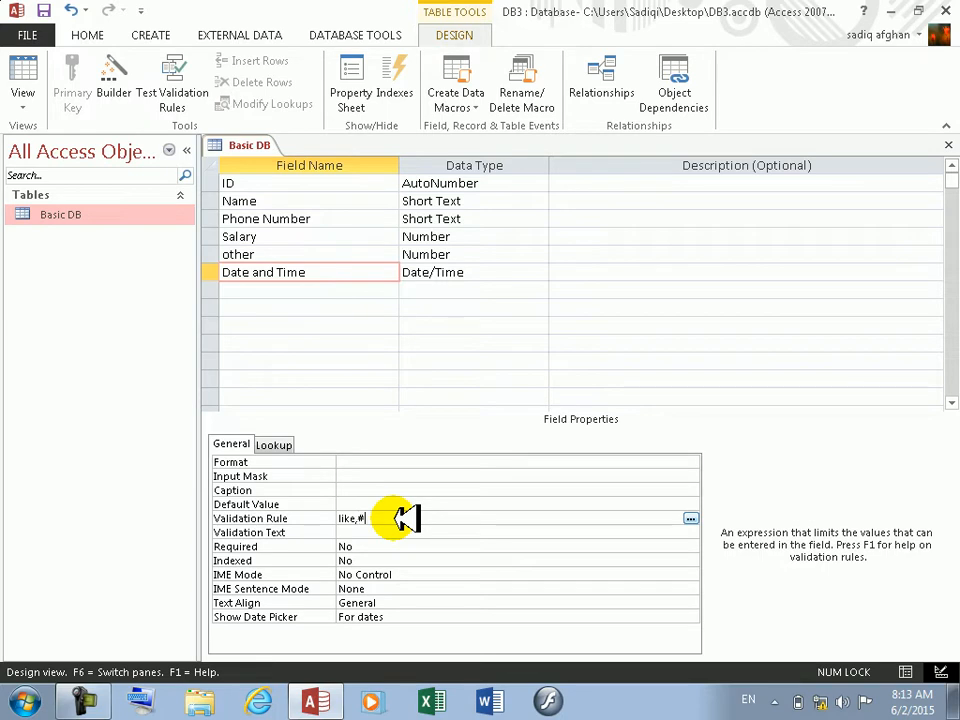
type("#06")
key("Return")
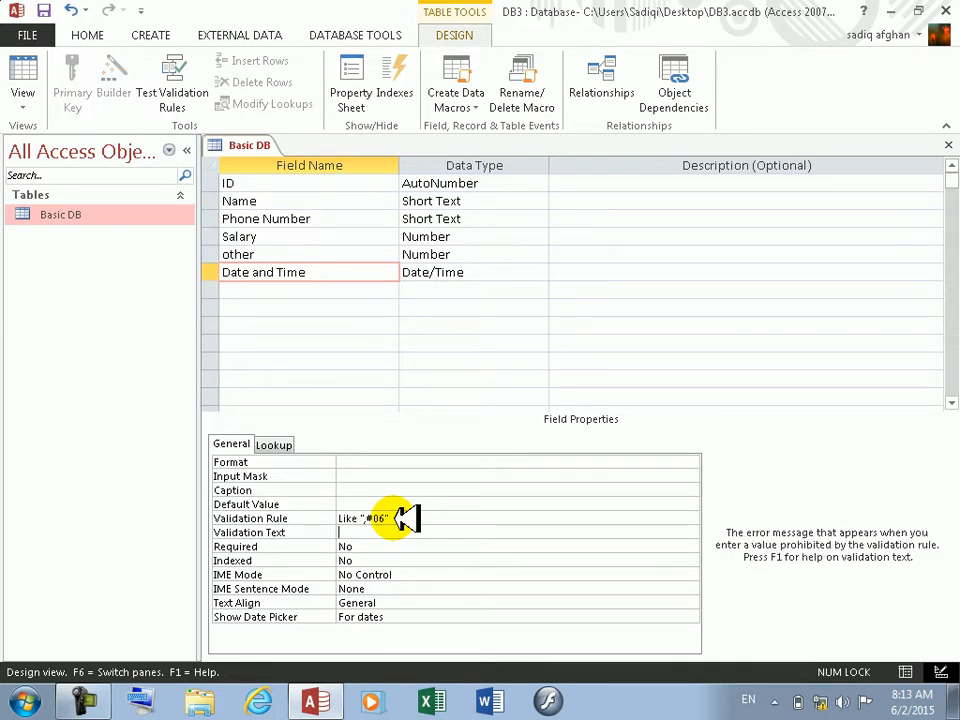
Step: Save the table with the Like ",#06" rule, keep the new setting and open Datasheet view
left_click(22, 84)
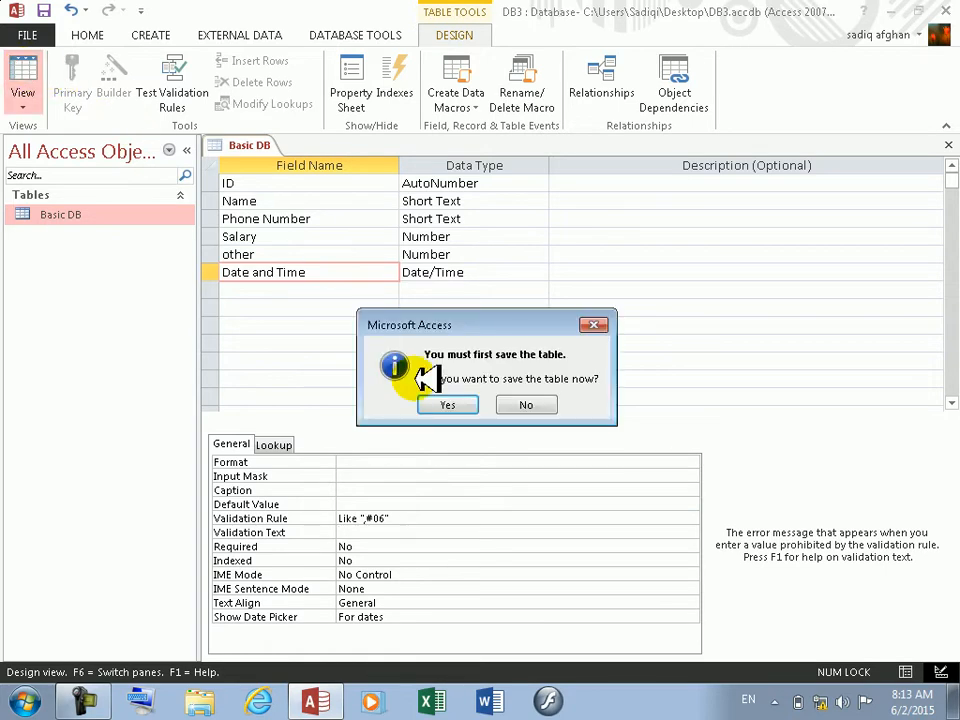
left_click(447, 404)
left_click(415, 405)
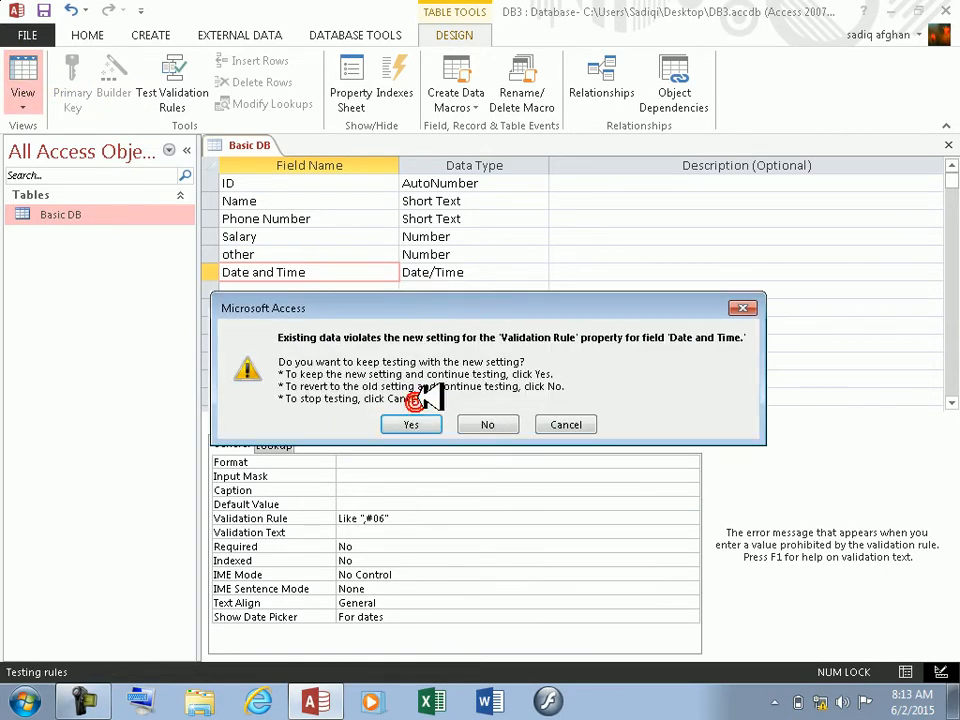
key("Return")
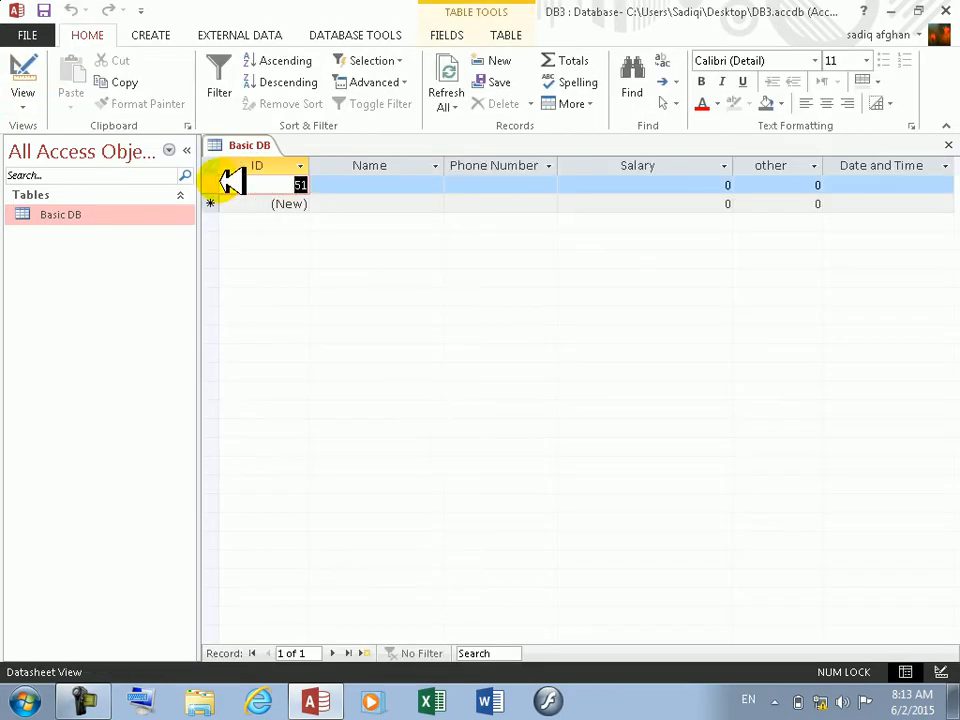
Step: Delete the Salary and Phone Number fields from the Basic DB table
left_click(893, 183)
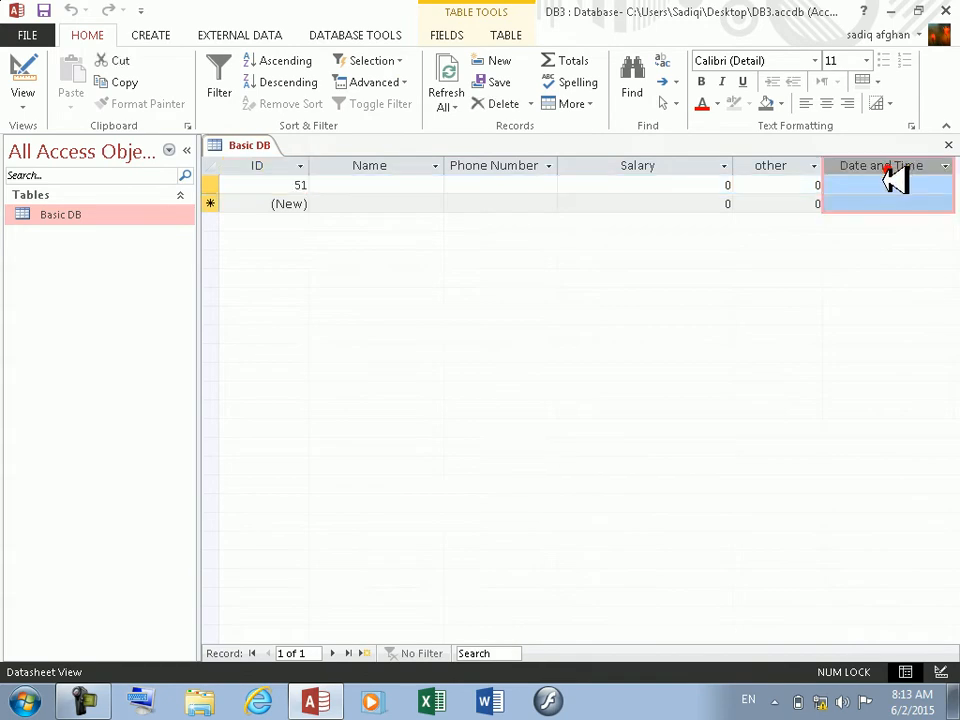
right_click(596, 166)
left_click(645, 497)
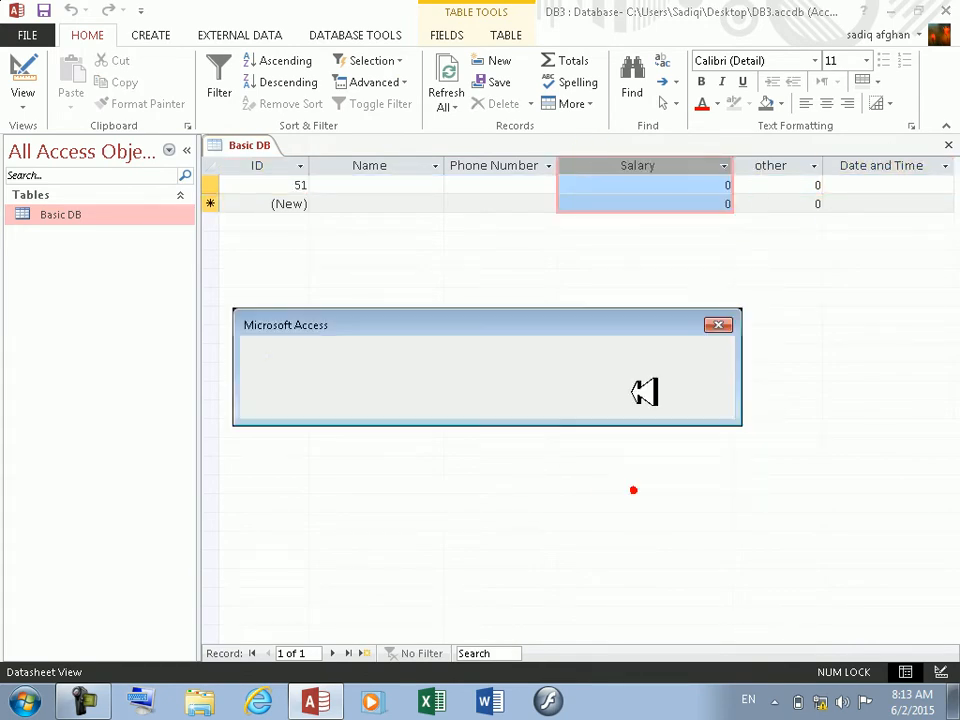
left_click(430, 401)
left_click(497, 165)
right_click(497, 165)
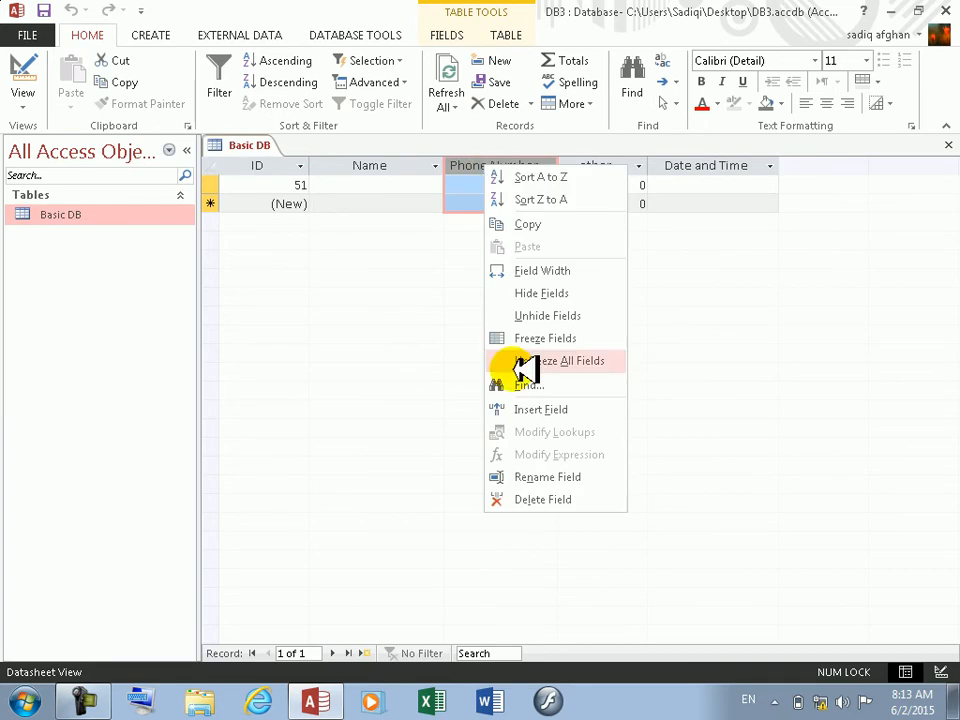
left_click(540, 498)
left_click(448, 404)
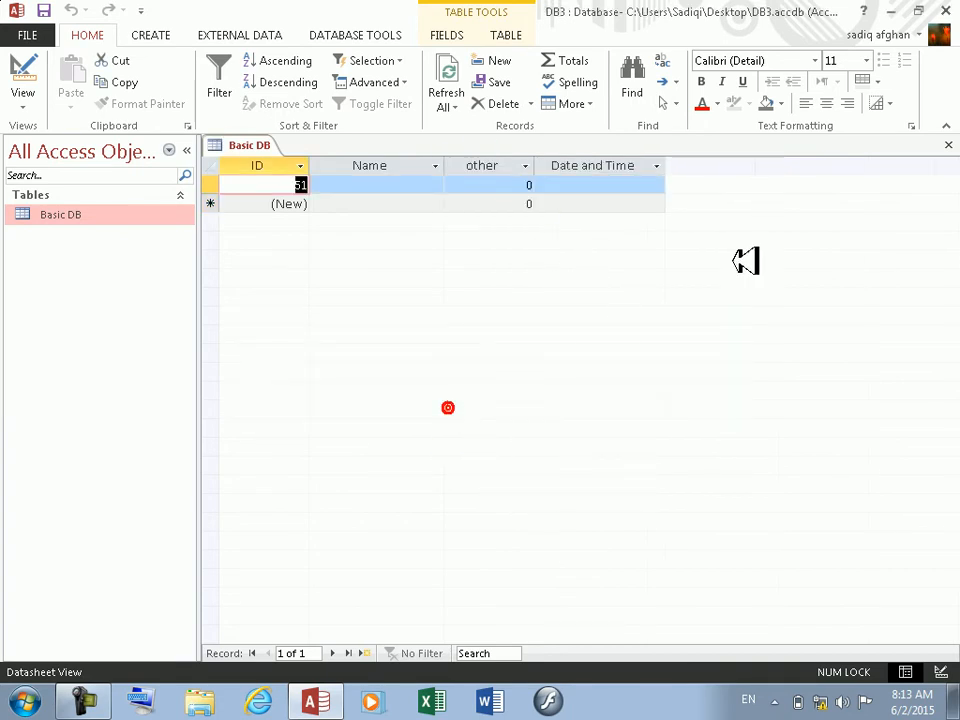
Step: Try to enter today's date from the calendar in the Date and Time field of record 51
left_click(568, 183)
left_click(675, 184)
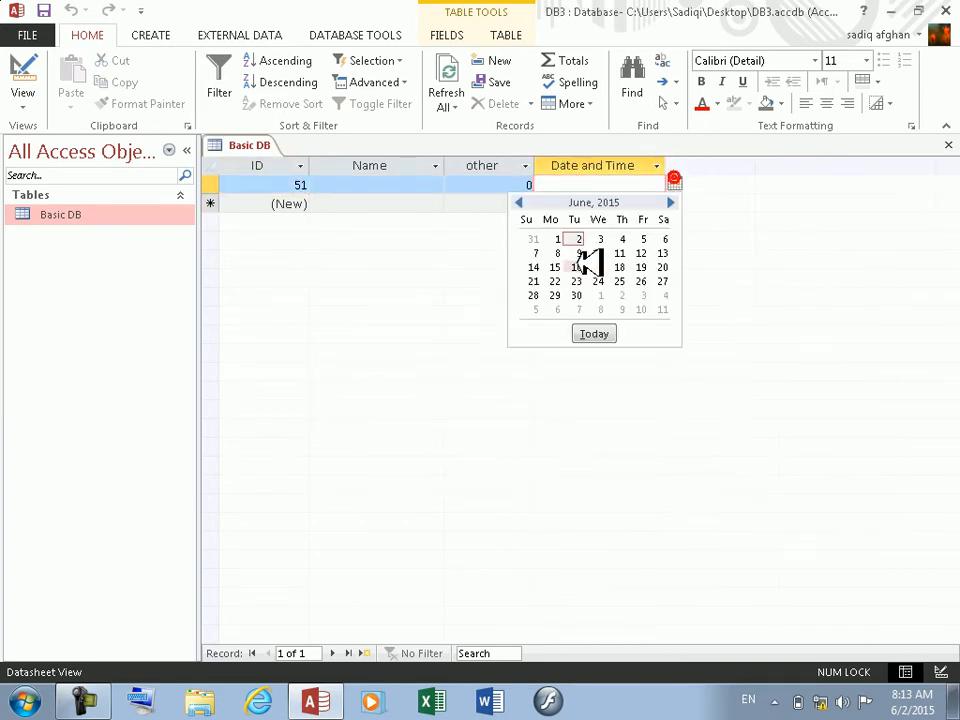
left_click(617, 334)
left_click(590, 207)
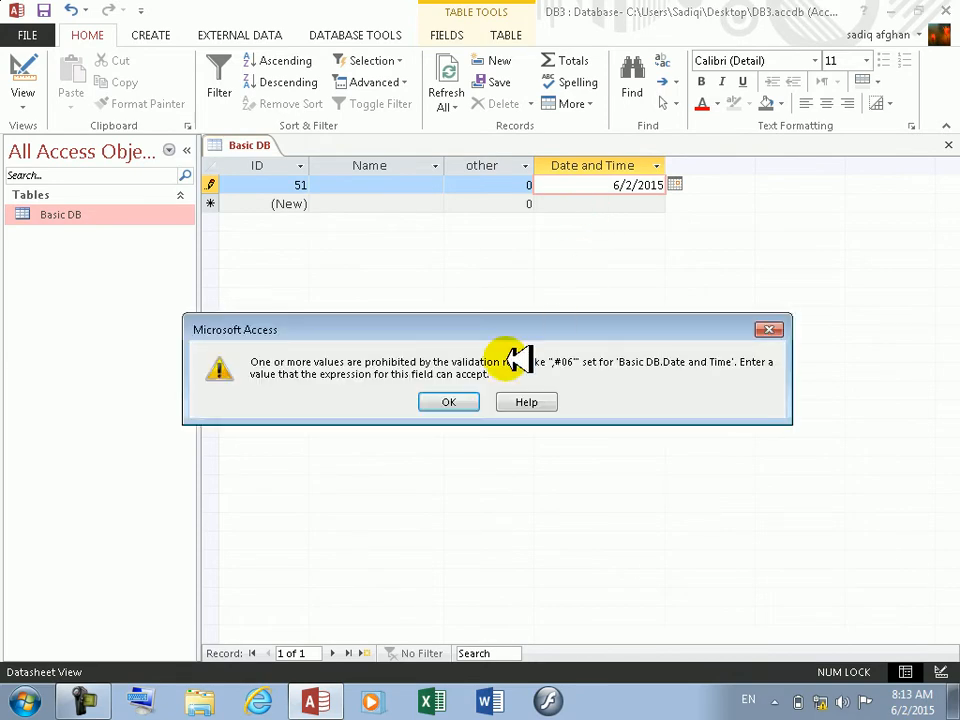
left_click(460, 399)
left_click(600, 205)
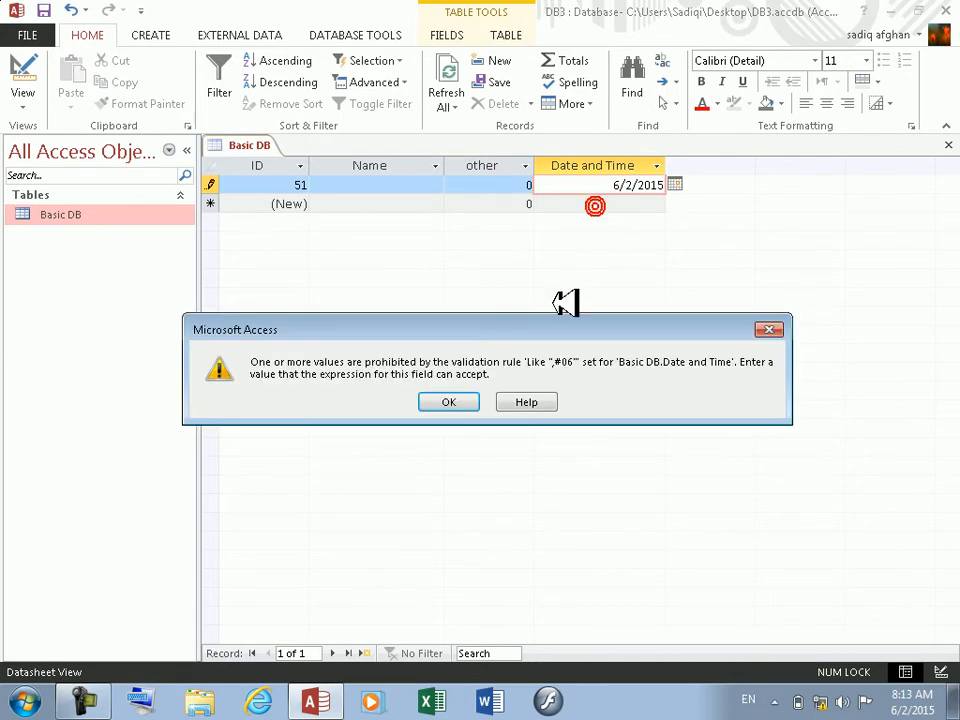
left_click(455, 399)
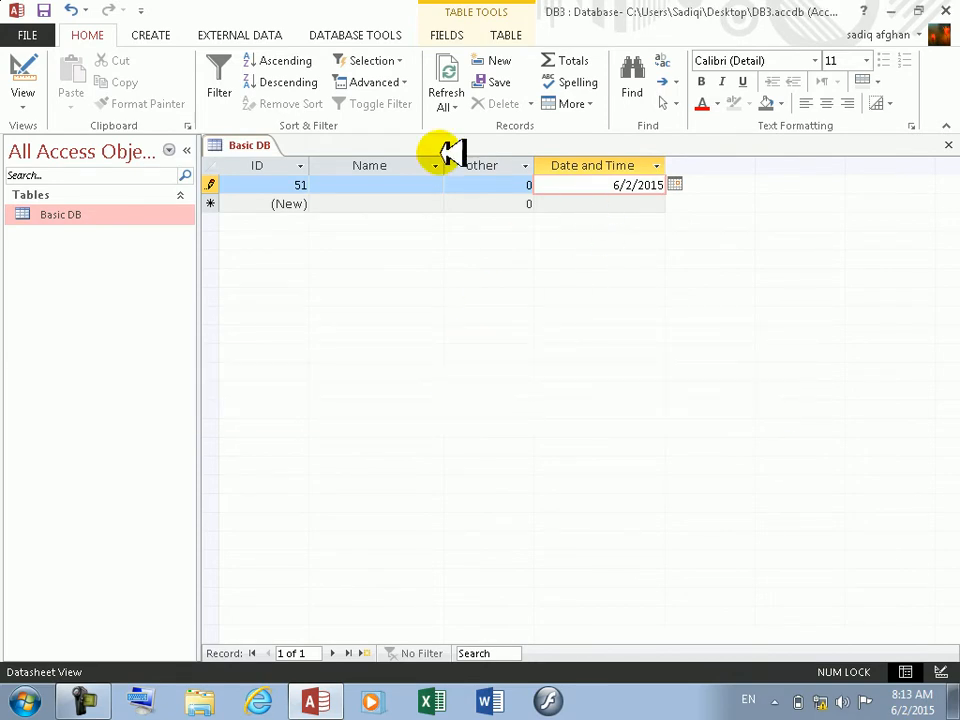
Step: Clear the Date and Time value of record 51 so the datasheet can be left
left_click(22, 75)
left_click(452, 400)
key("BackSpace")
key("BackSpace")
key("BackSpace")
key("BackSpace")
key("BackSpace")
key("BackSpace")
key("BackSpace")
key("BackSpace")
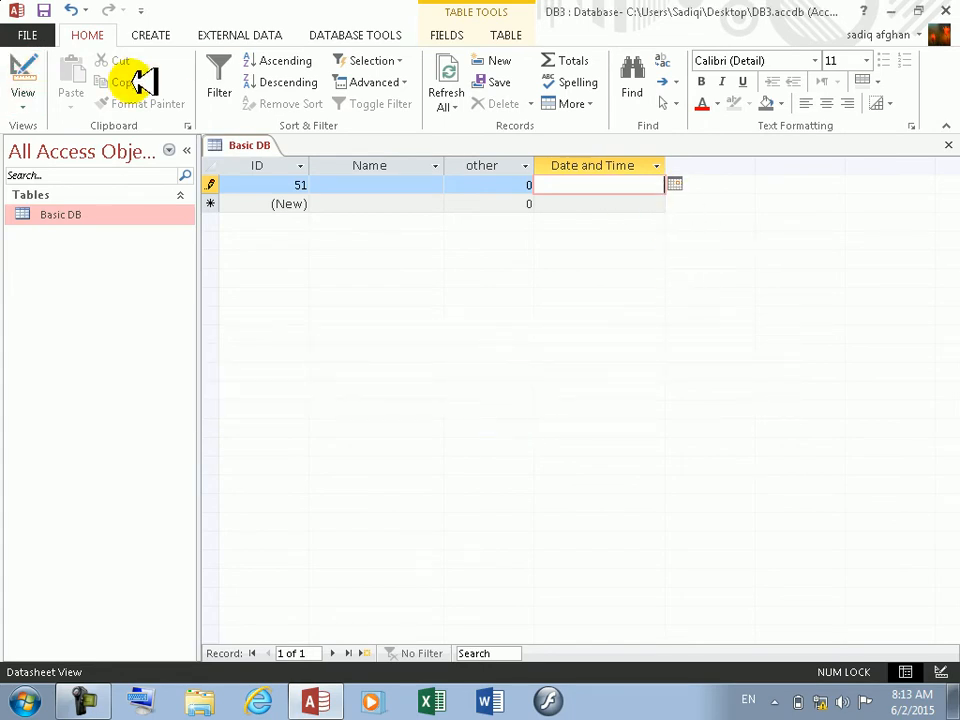
Step: In Design view, set the validation rule of the Date and Time field to >15
left_click(18, 62)
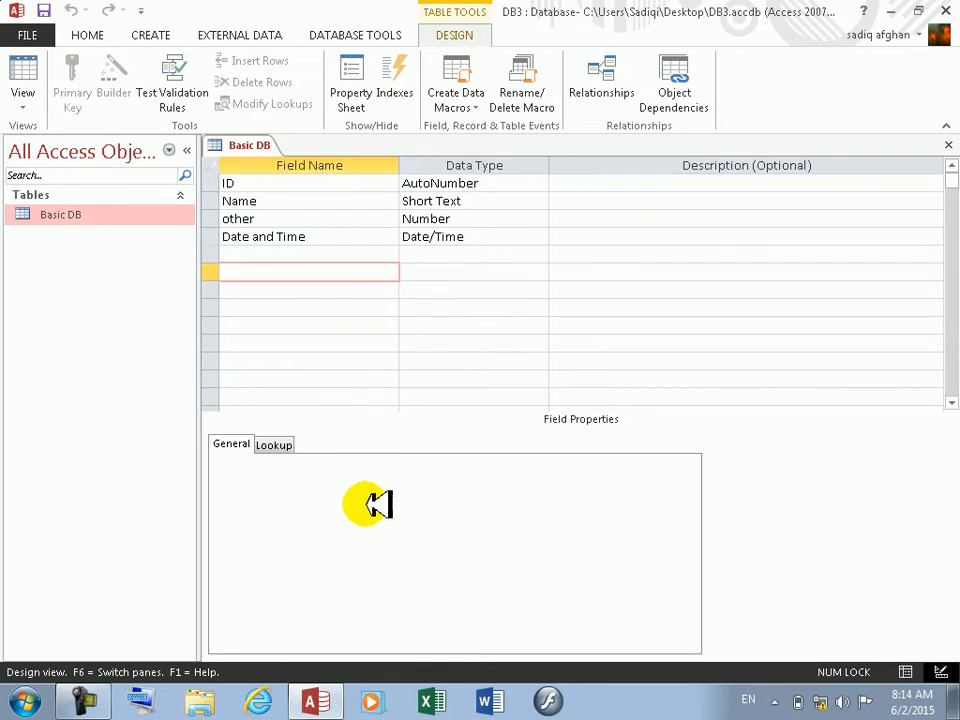
left_click(313, 236)
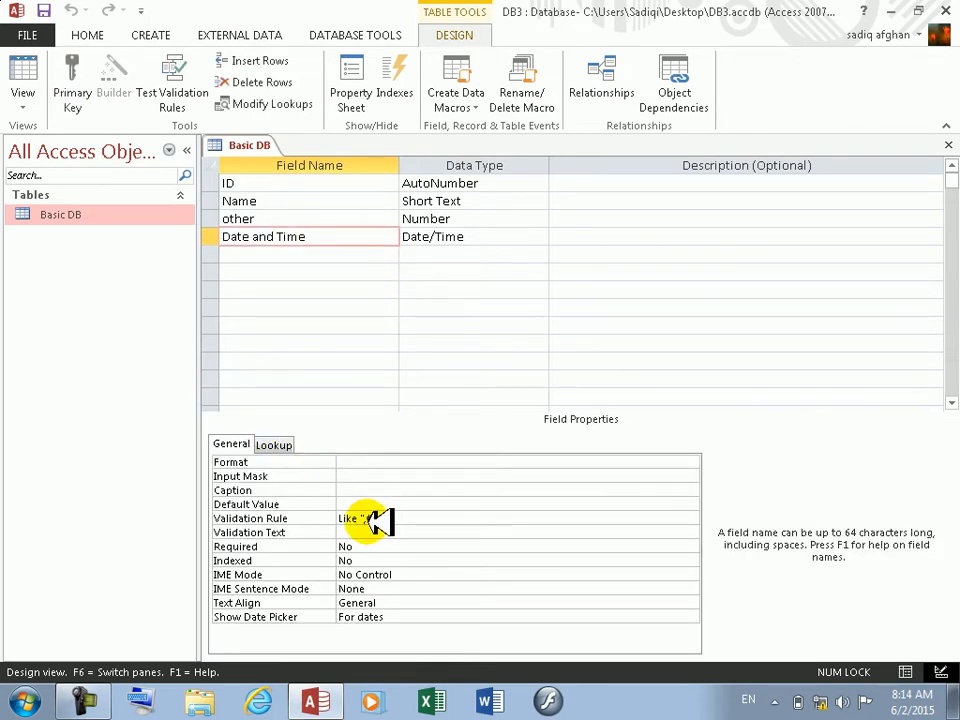
left_click(415, 518)
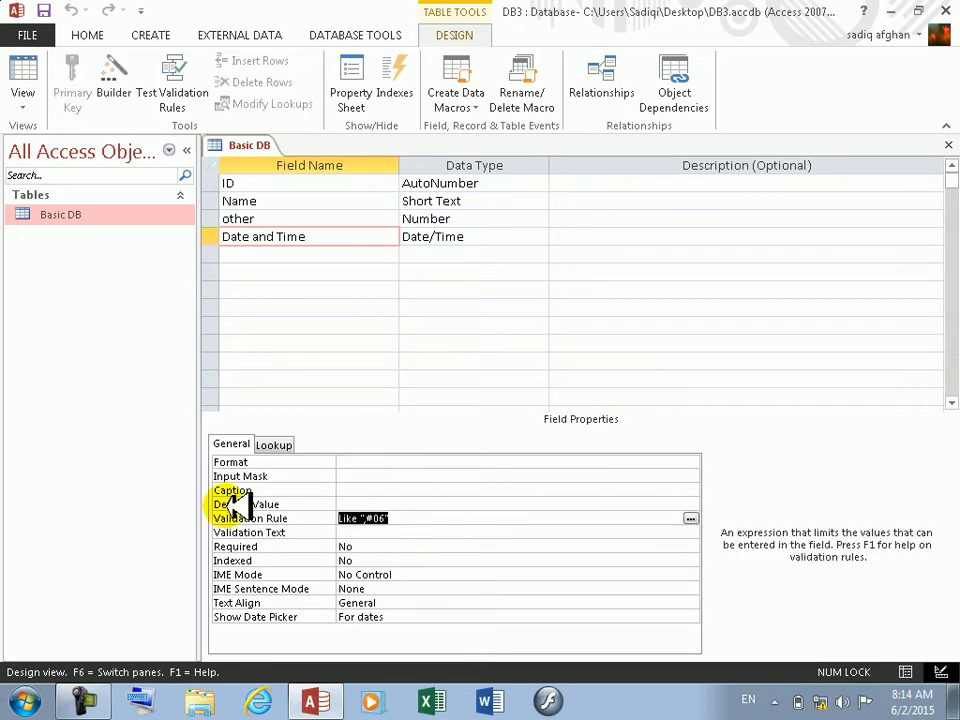
type(">")
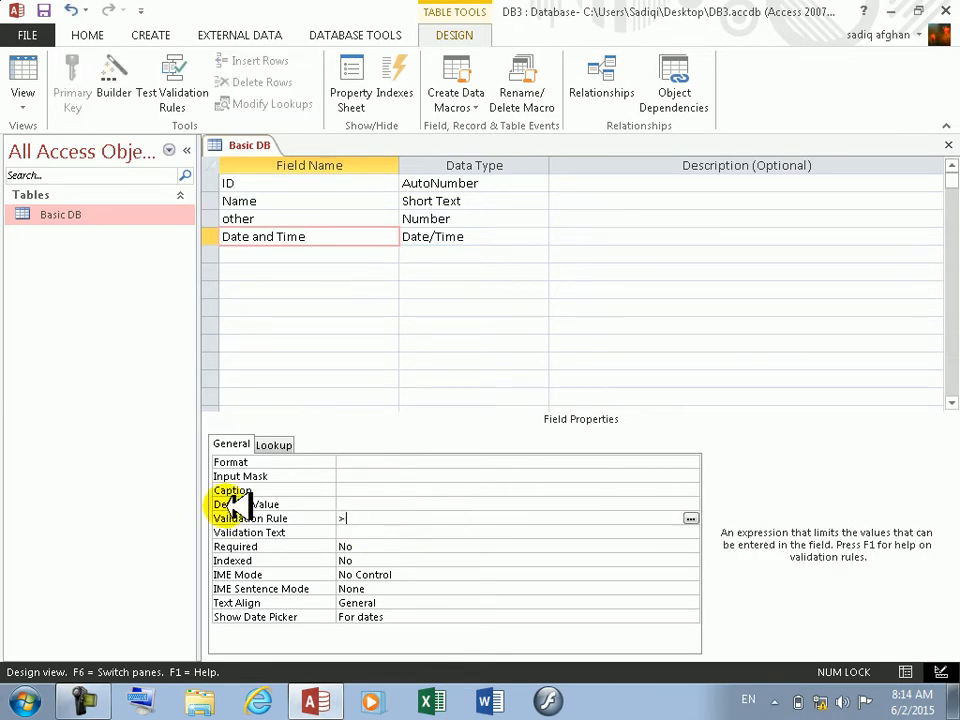
type("15")
key("Return")
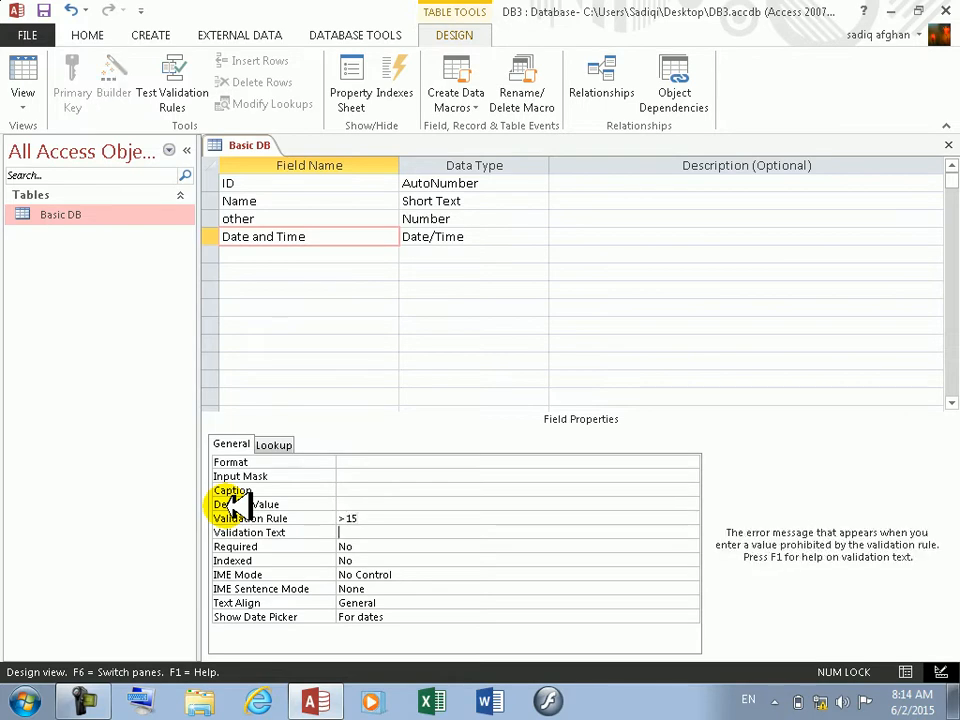
Step: Save the table with the >15 rule, keep the new setting and open Datasheet view
left_click(45, 78)
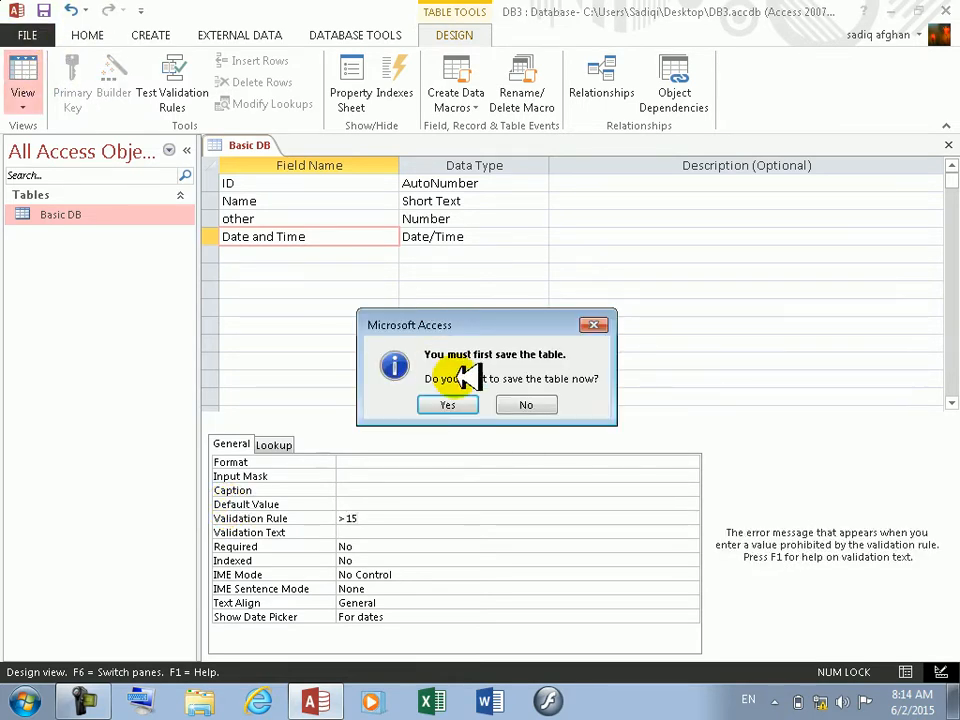
left_click(463, 404)
left_click(425, 407)
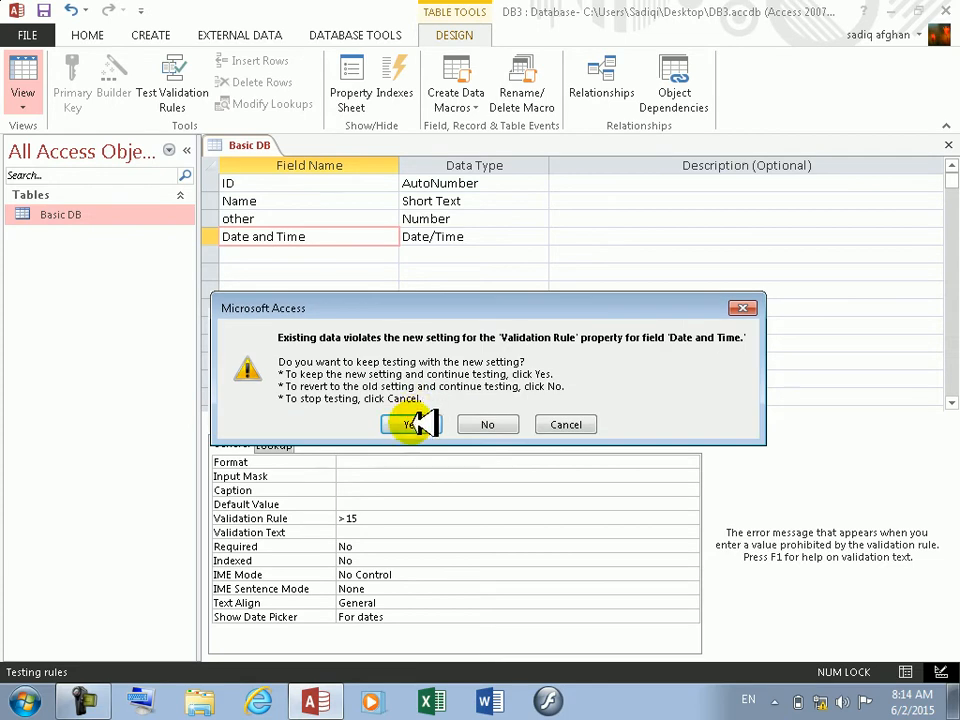
left_click(418, 423)
Step: Try to enter 12/1/2/2015 in the Date and Time field of record 51
left_click(592, 184)
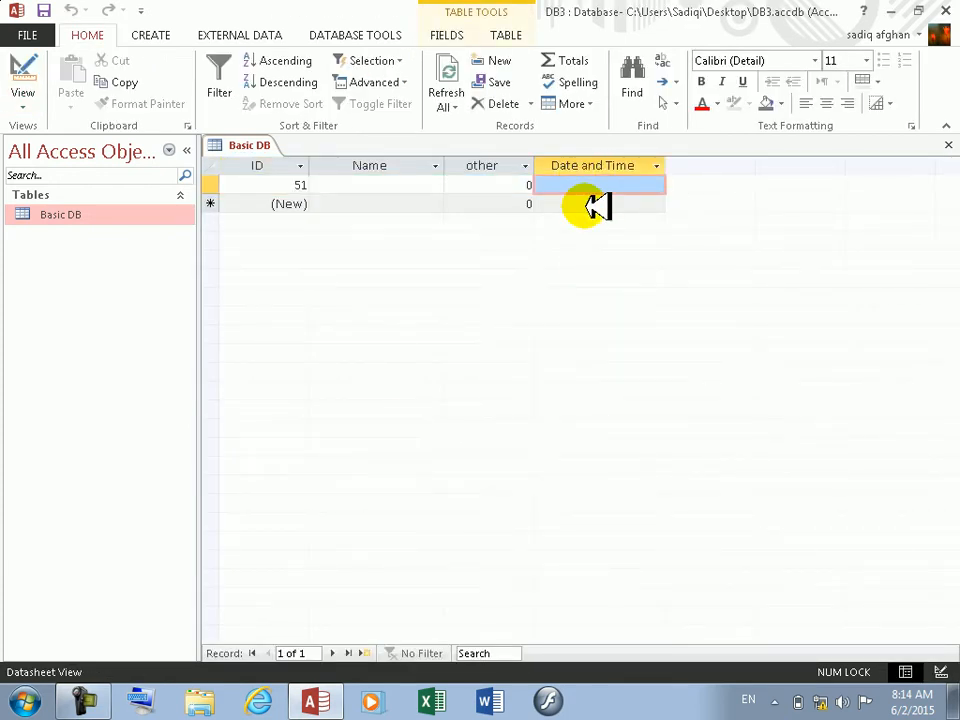
type("12/1/2")
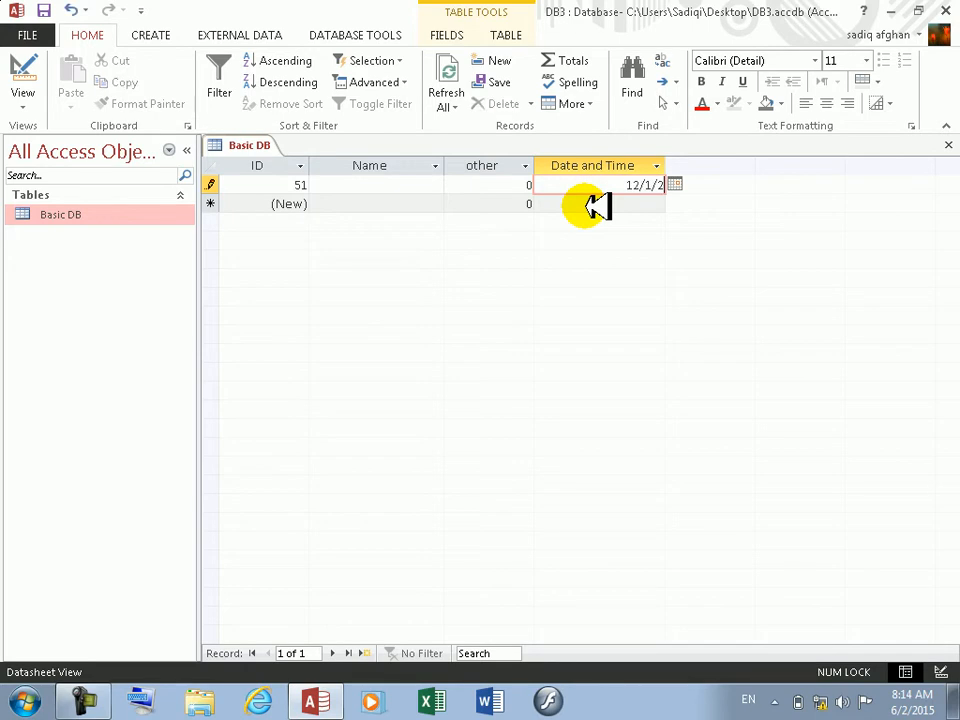
type("/2015")
key("Return")
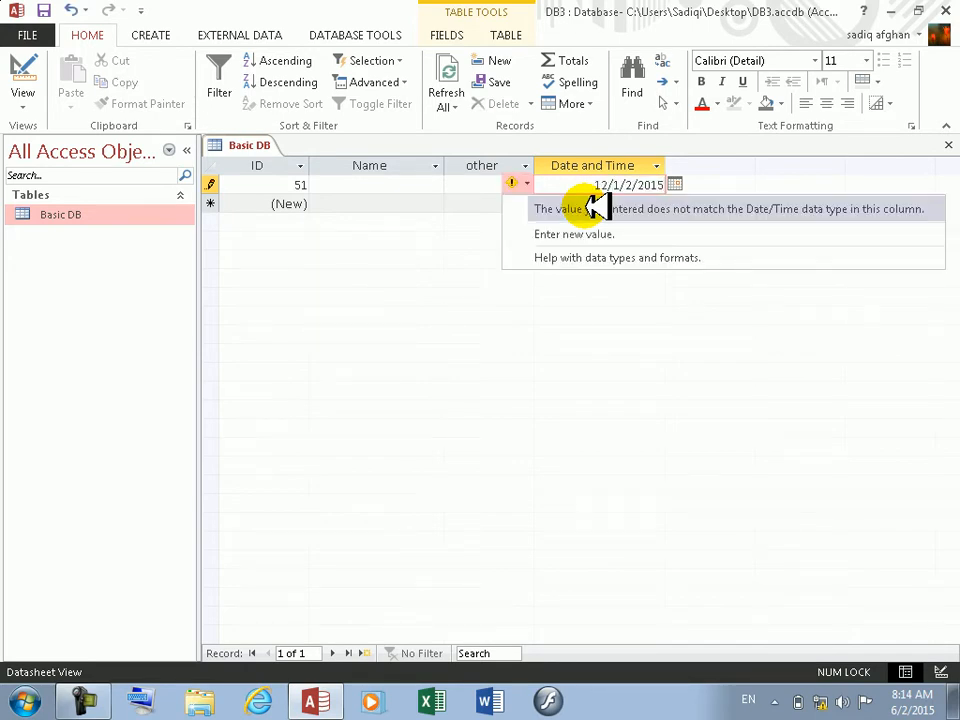
Step: Correct the Date and Time value of record 51 to 12/12/2015 and commit the record
left_click(597, 208)
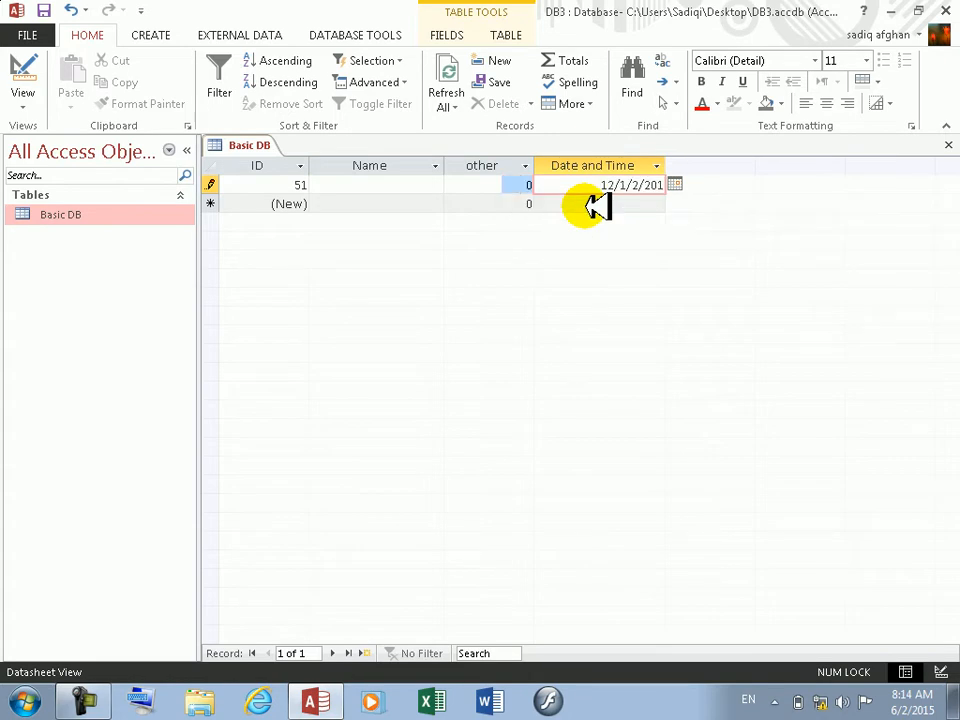
type("6")
key("Return")
left_click(597, 208)
key("Return")
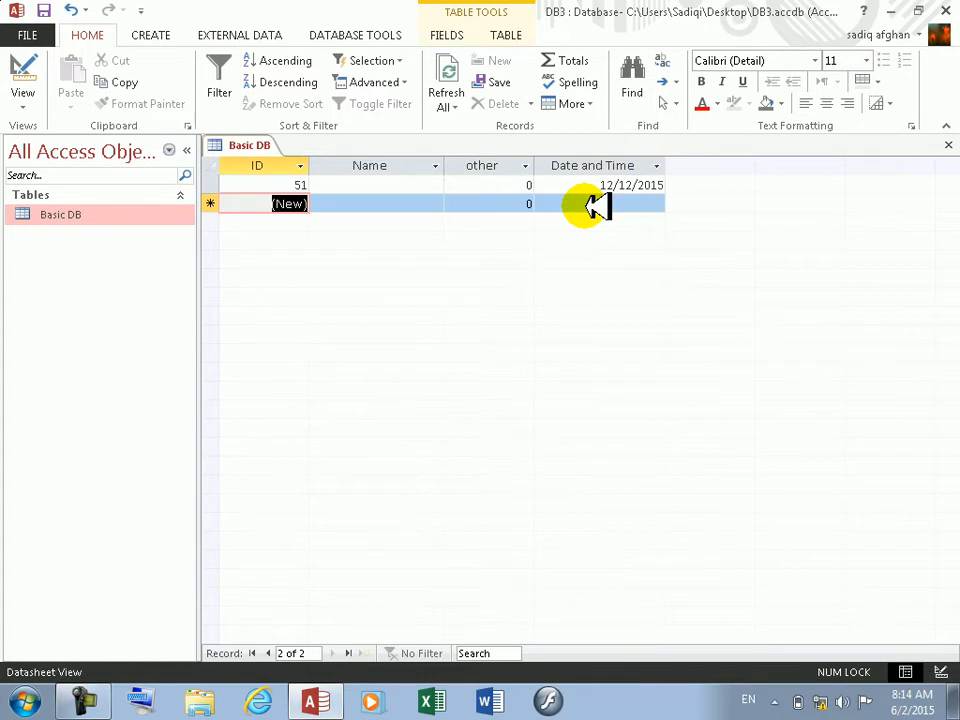
Step: Replace the Date and Time value of record 51 with 12/12/2013 to test the >15 rule
left_click(589, 184)
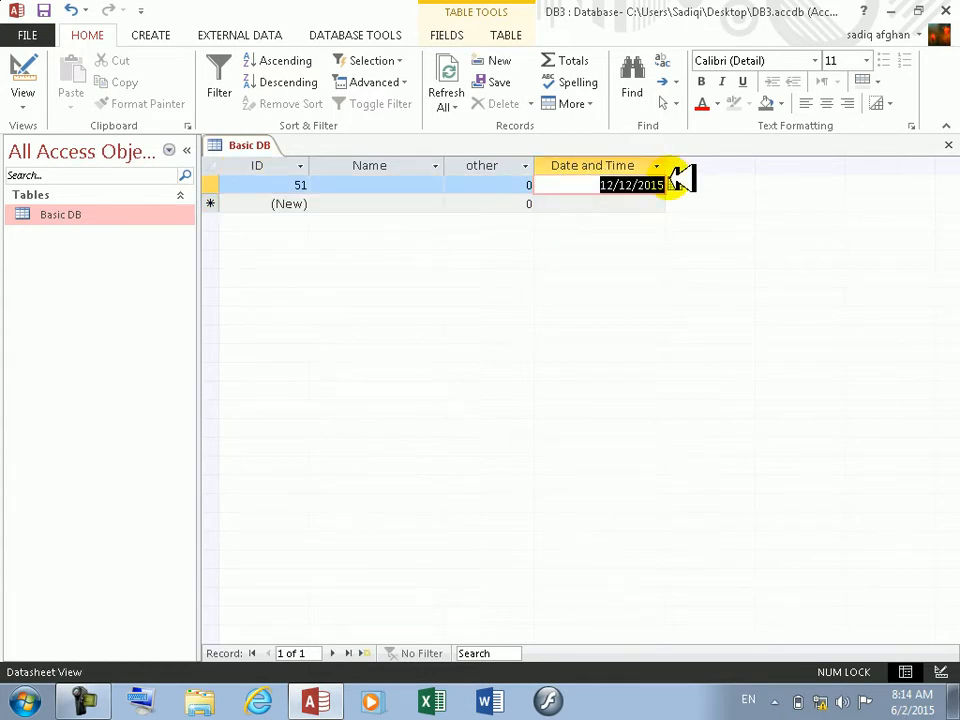
type("12/12")
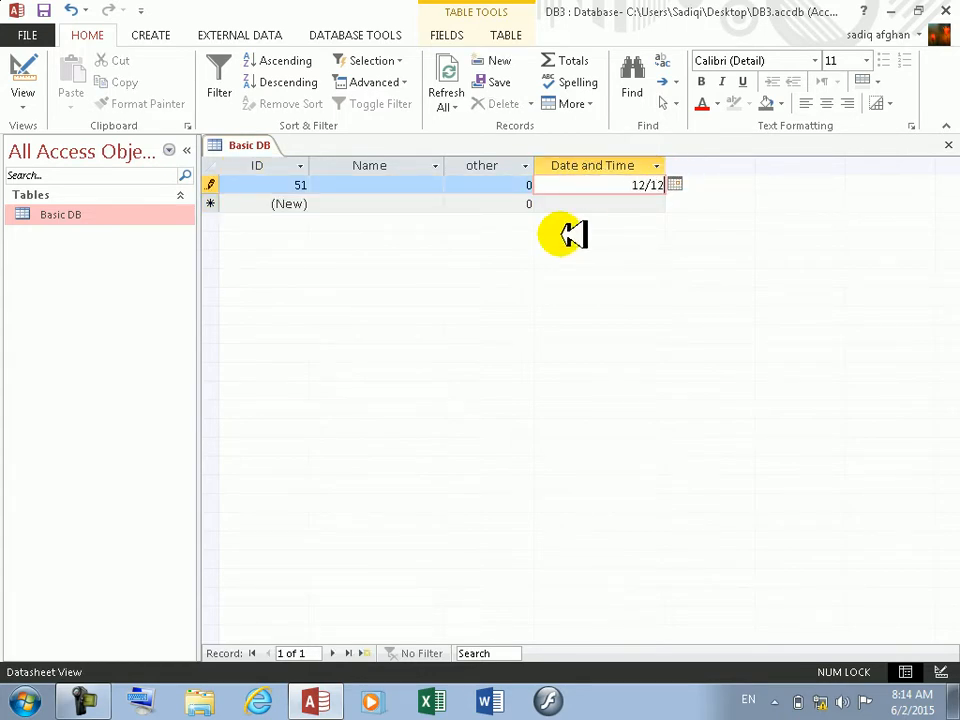
type("/2013")
key("Tab")
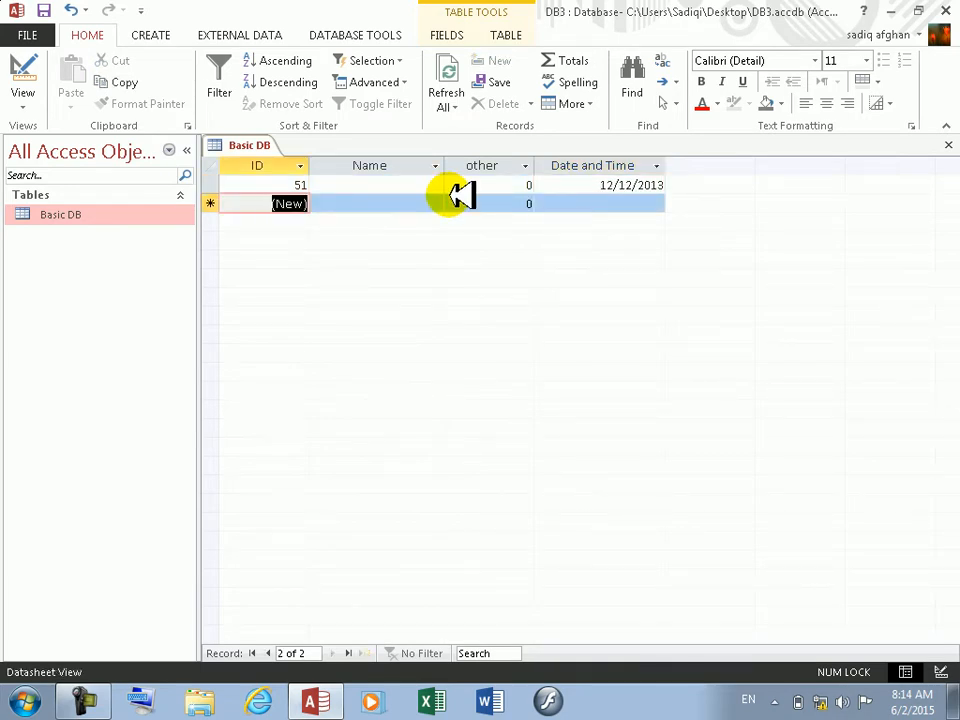
Step: In Design view, check the Date and Time field's validation rule in the Expression Builder and accept it as is
left_click(28, 92)
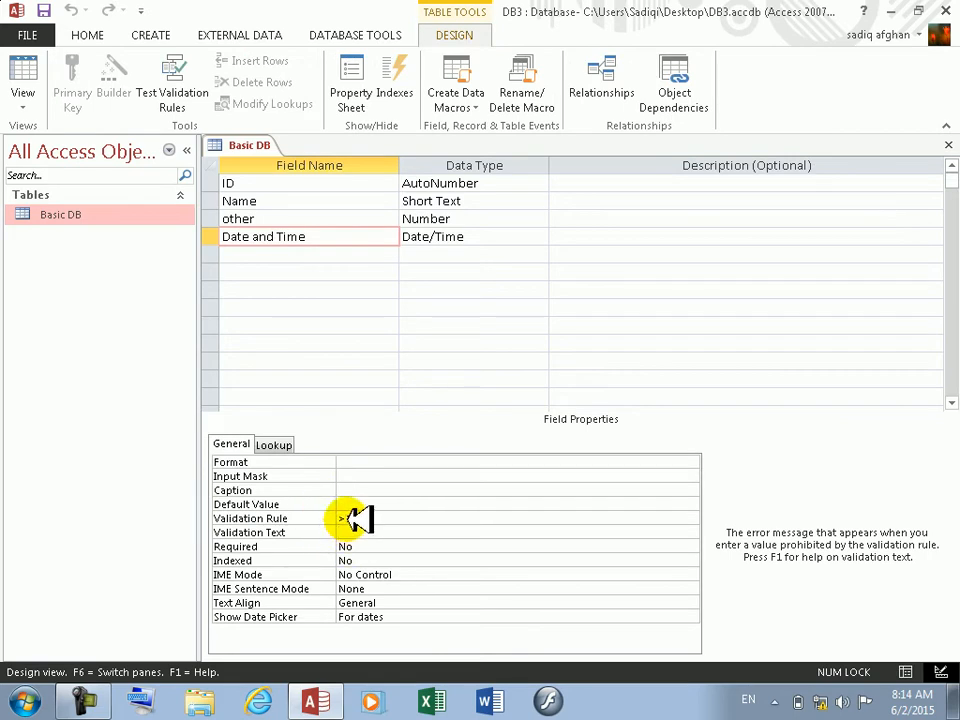
left_click(352, 518)
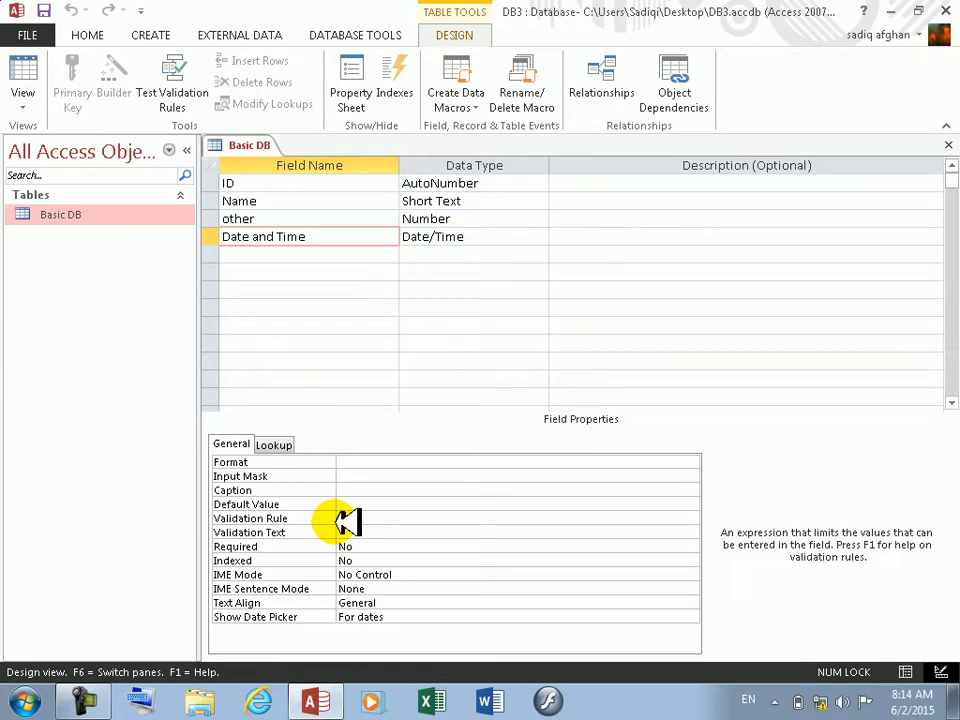
type(">15")
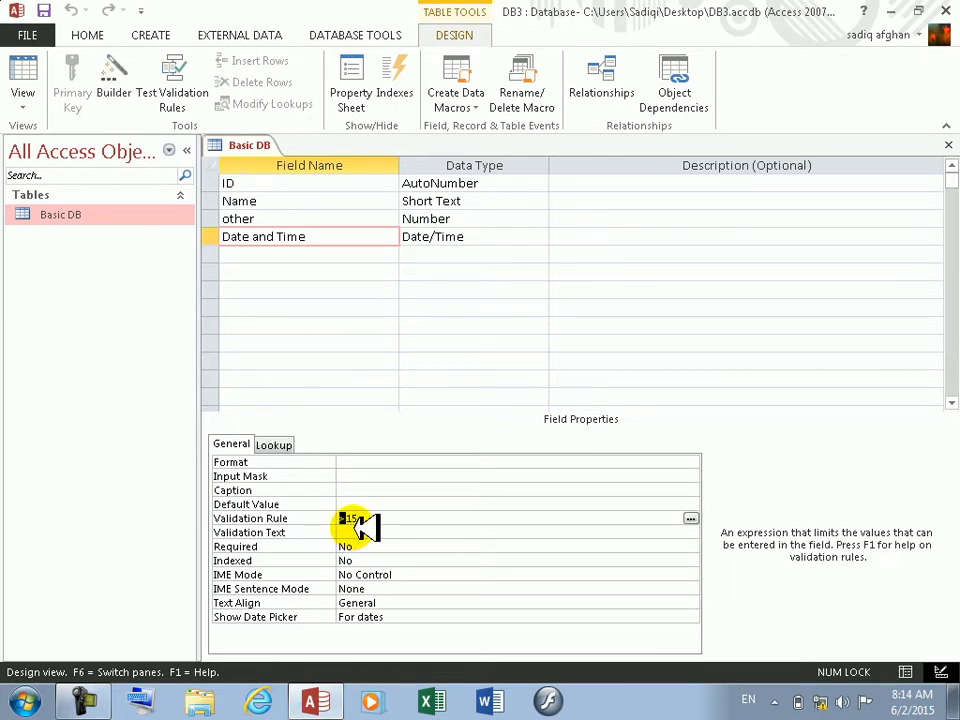
left_click(364, 518)
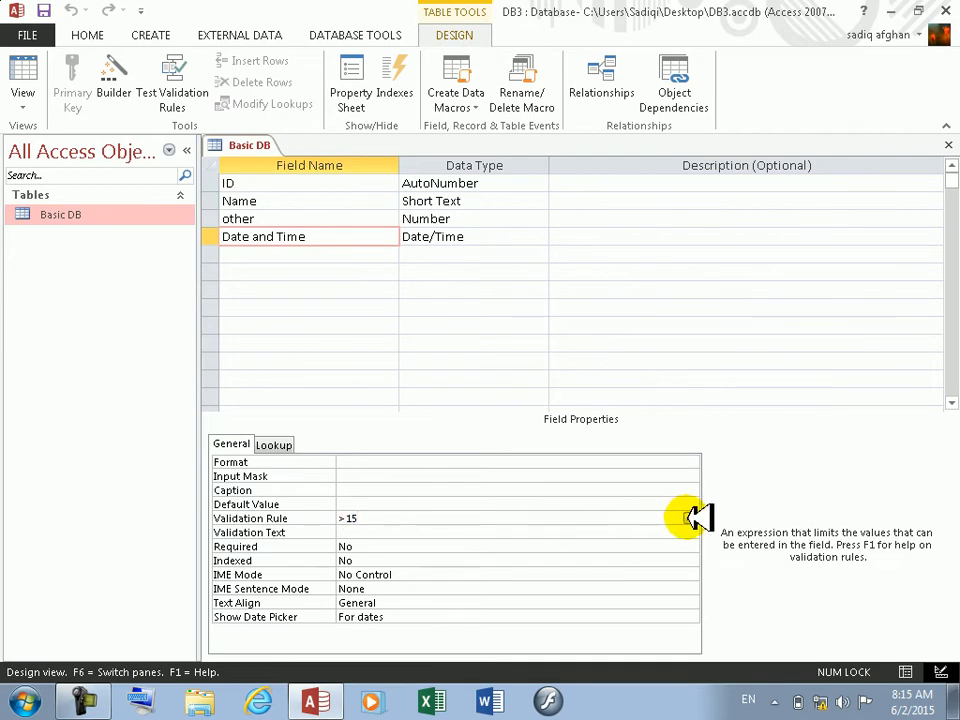
left_click(690, 518)
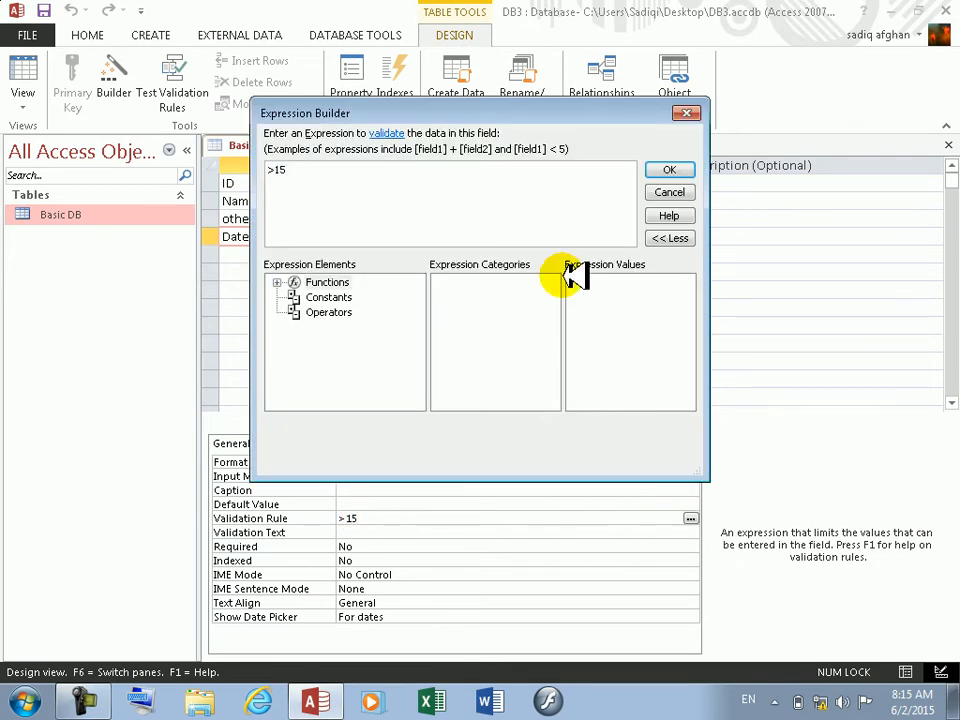
left_click(669, 170)
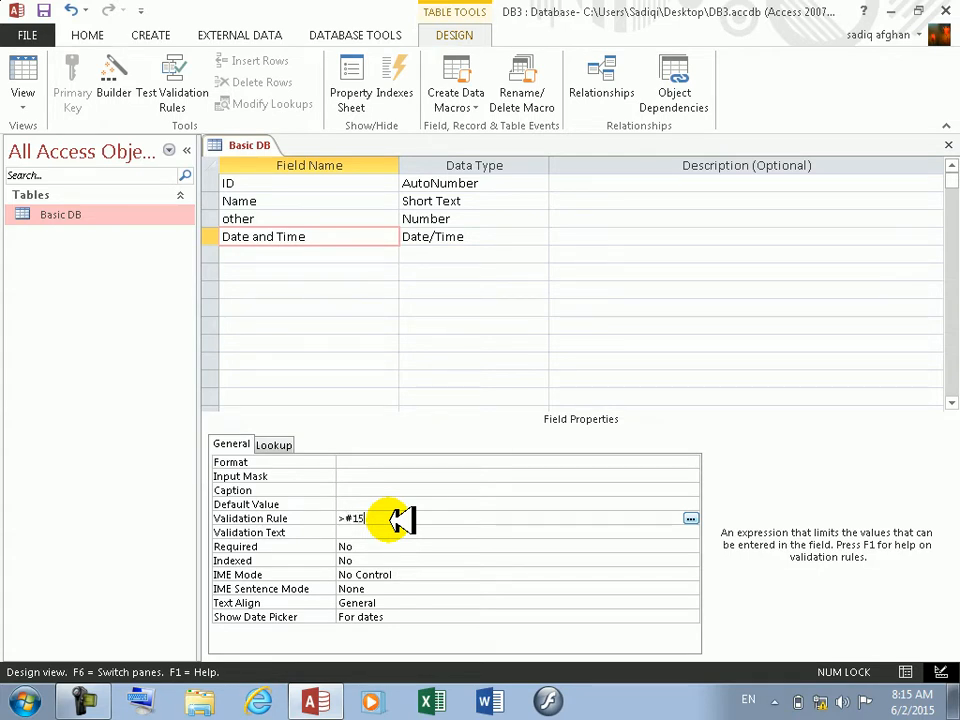
Step: Set the Date and Time field's validation rule to <15 and its validation text to "soryy you can.t use this type of date"
key("Return")
key("Return")
type("5")
key("Return")
key("Return")
type("5")
key("Return")
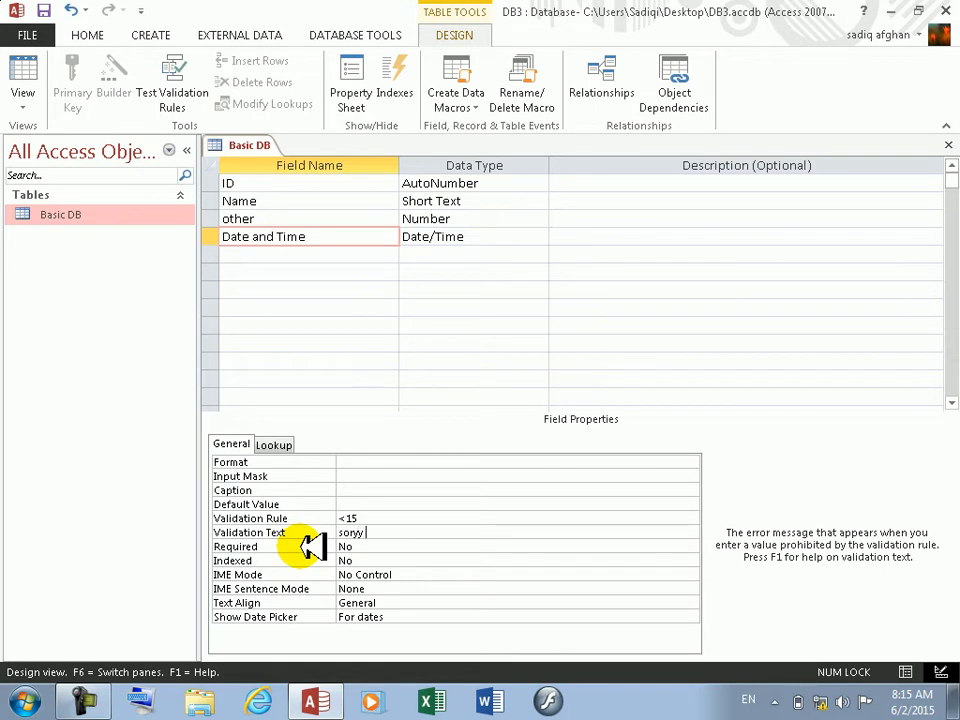
key("BackSpace")
key("BackSpace")
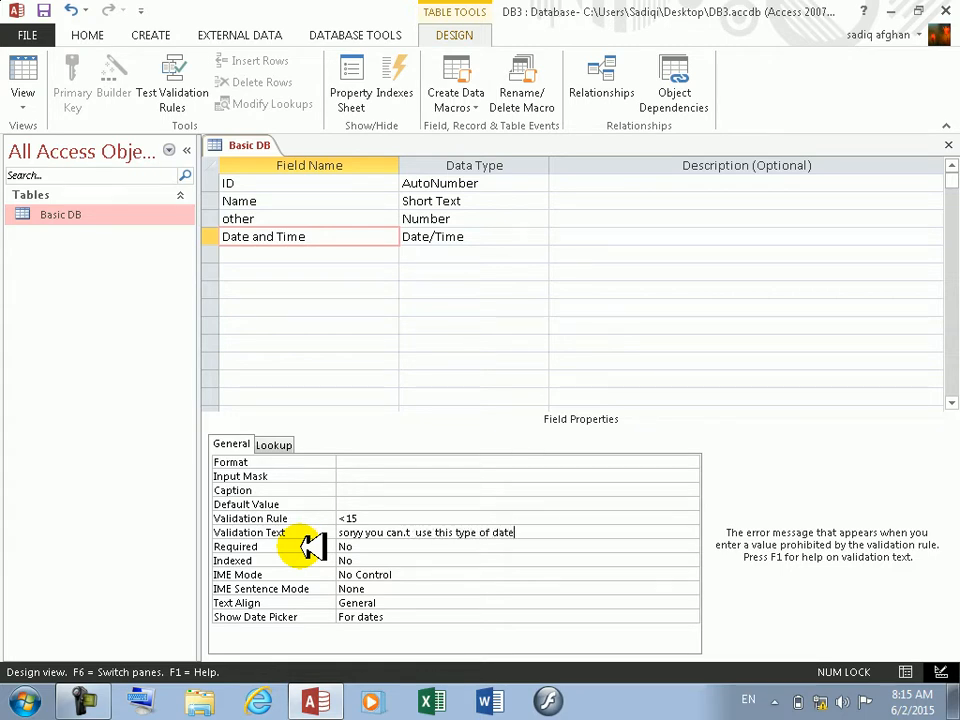
left_click(313, 546)
Step: Save the table with the <15 rule, keep the new setting and open Datasheet view
left_click(20, 62)
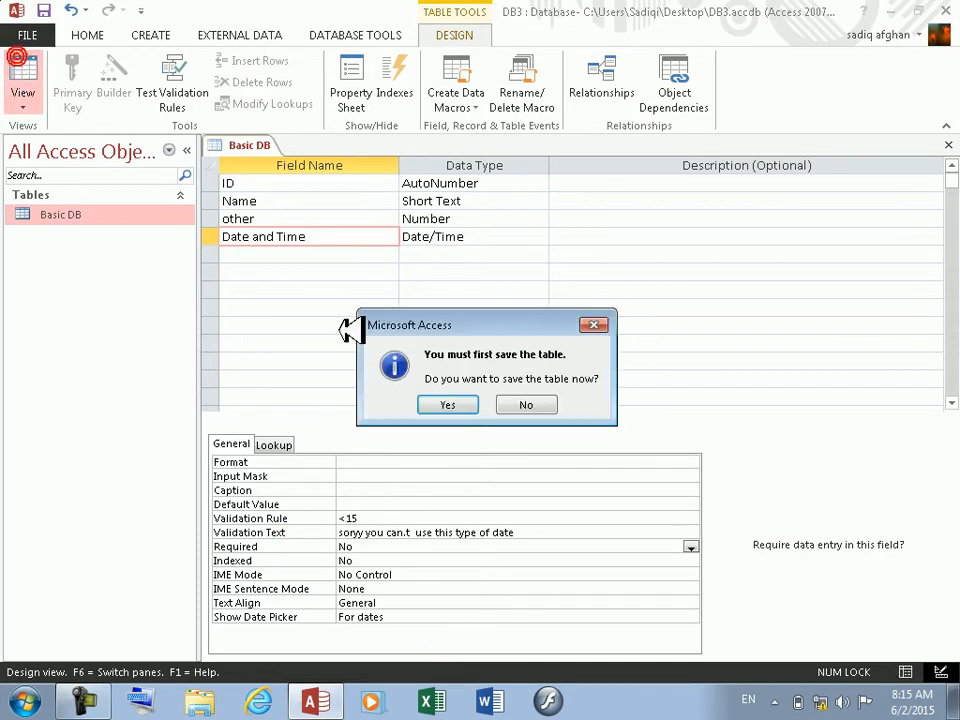
left_click(440, 403)
left_click(425, 402)
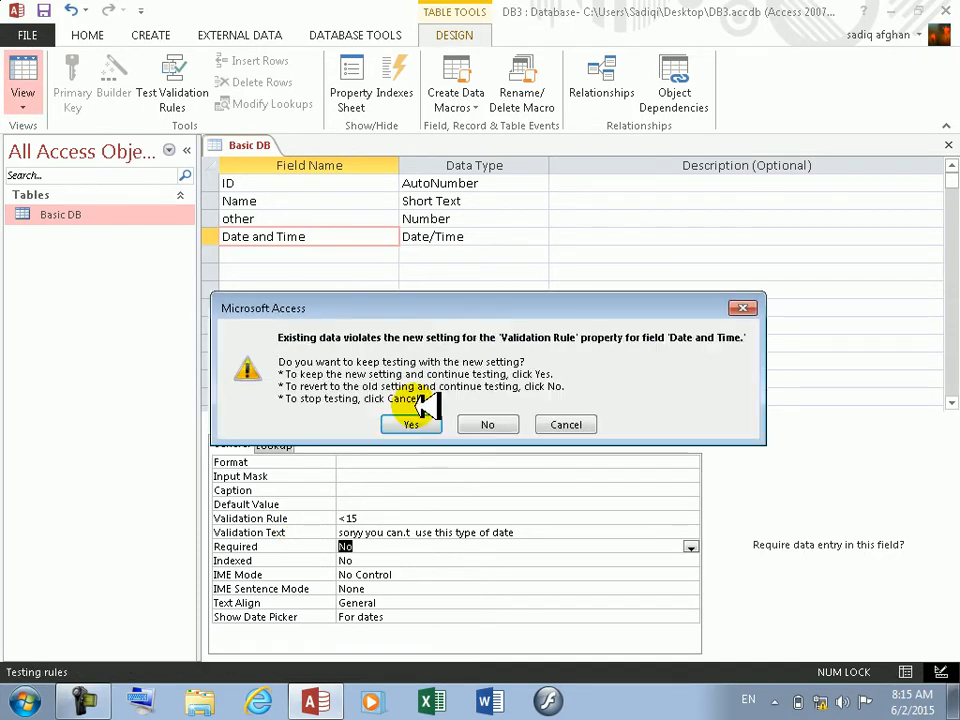
left_click(427, 420)
Step: Delete record 51 from the Basic DB table and confirm the deletion
left_click(578, 166)
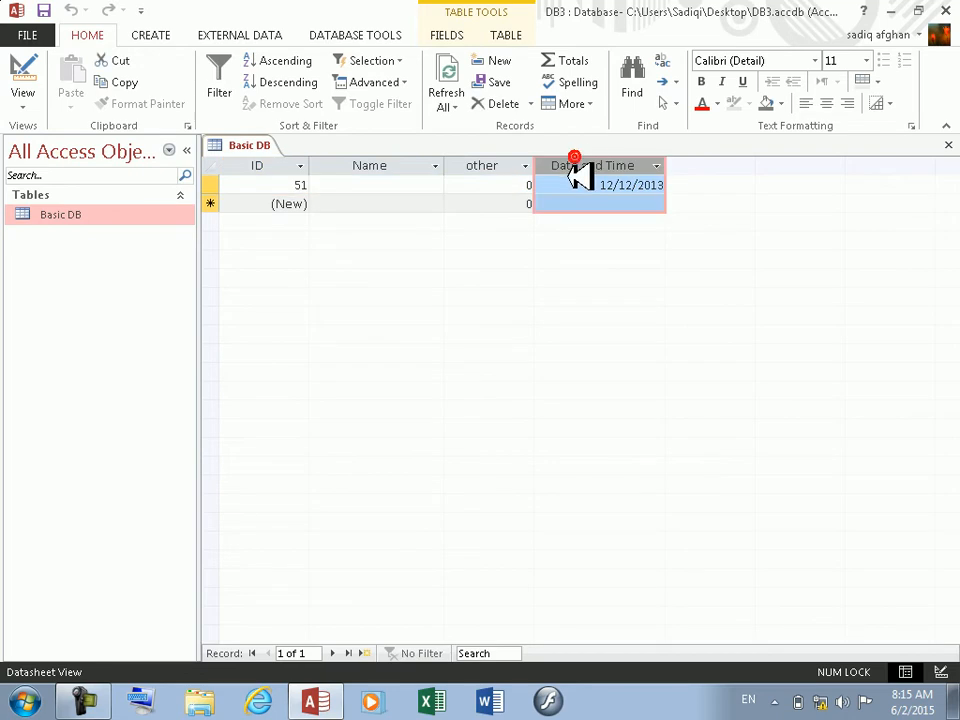
left_click(210, 186)
left_click(209, 187)
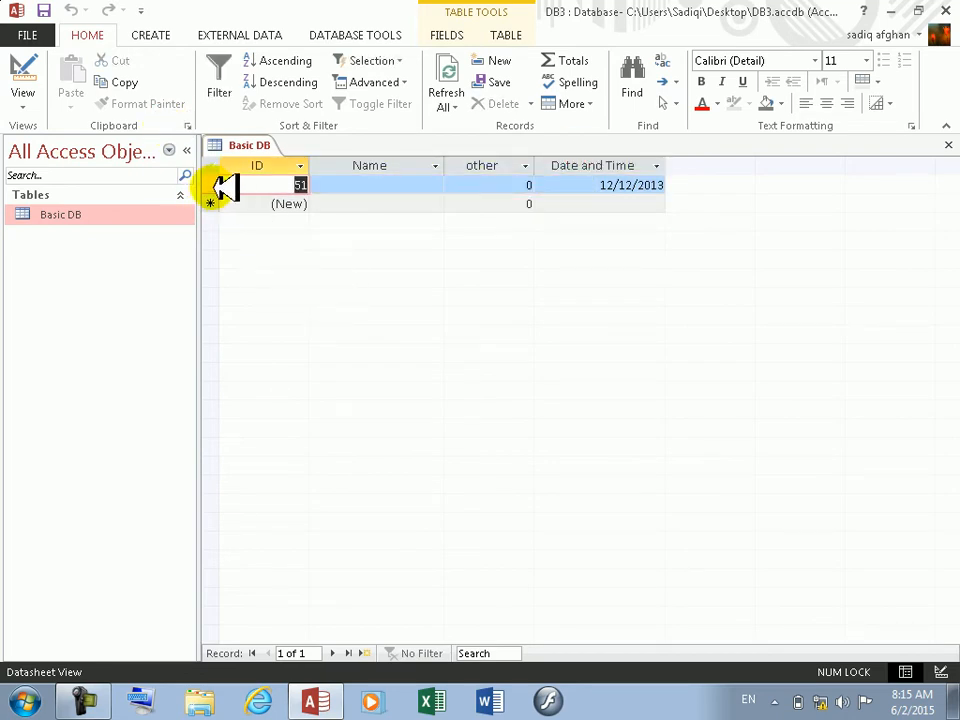
left_click(212, 187)
key("Delete")
left_click(458, 413)
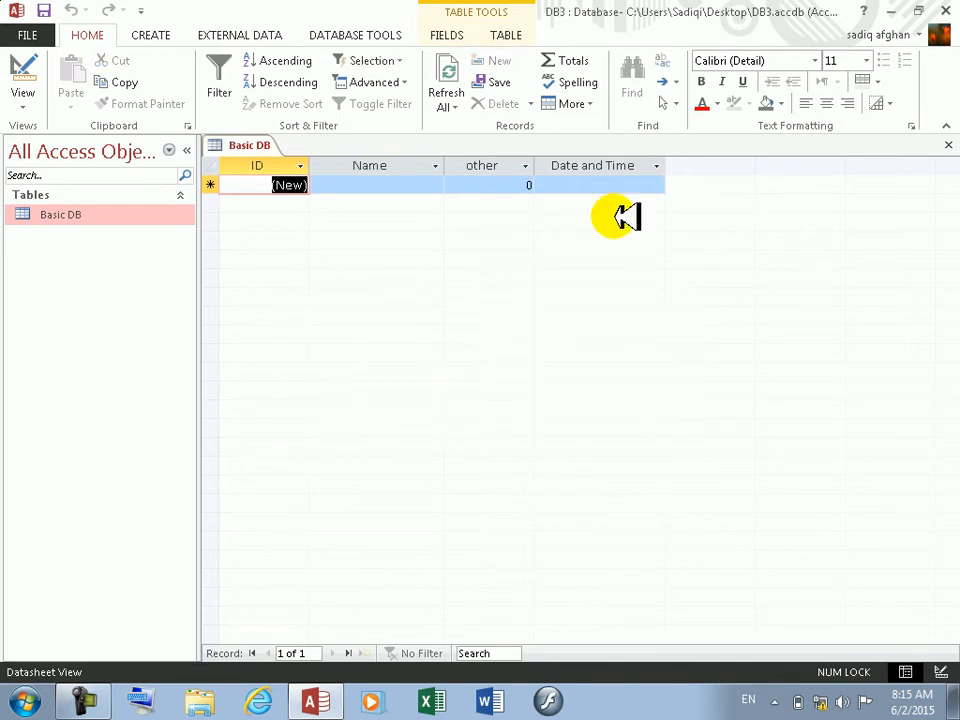
Step: Try to enter 1/1/2013 in the Date and Time field of a new record, then discard the entry
left_click(611, 184)
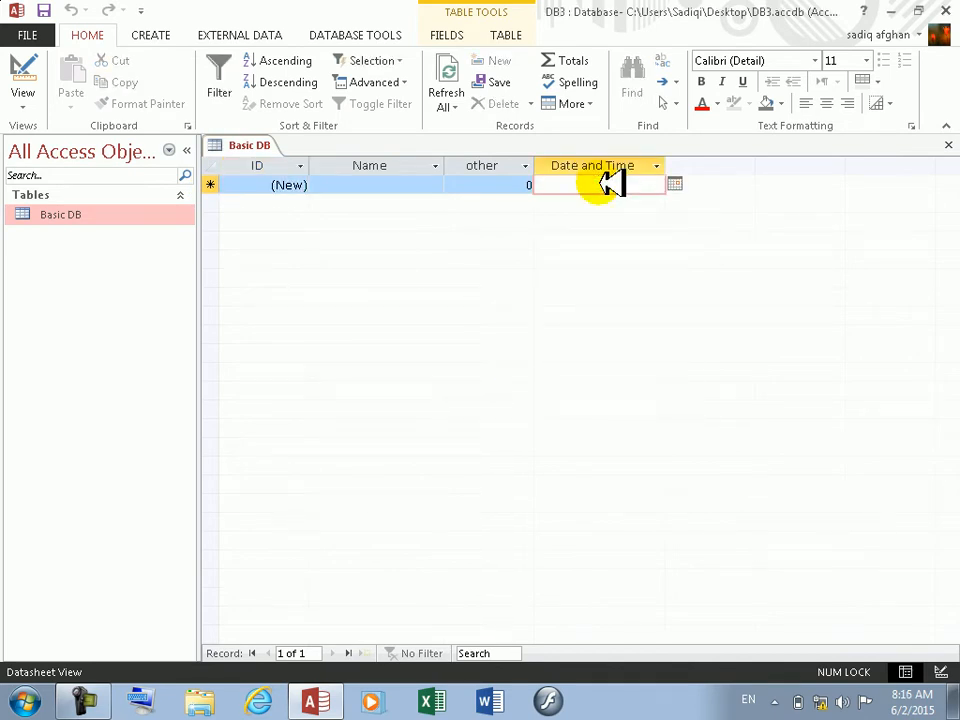
type("1/1/2013")
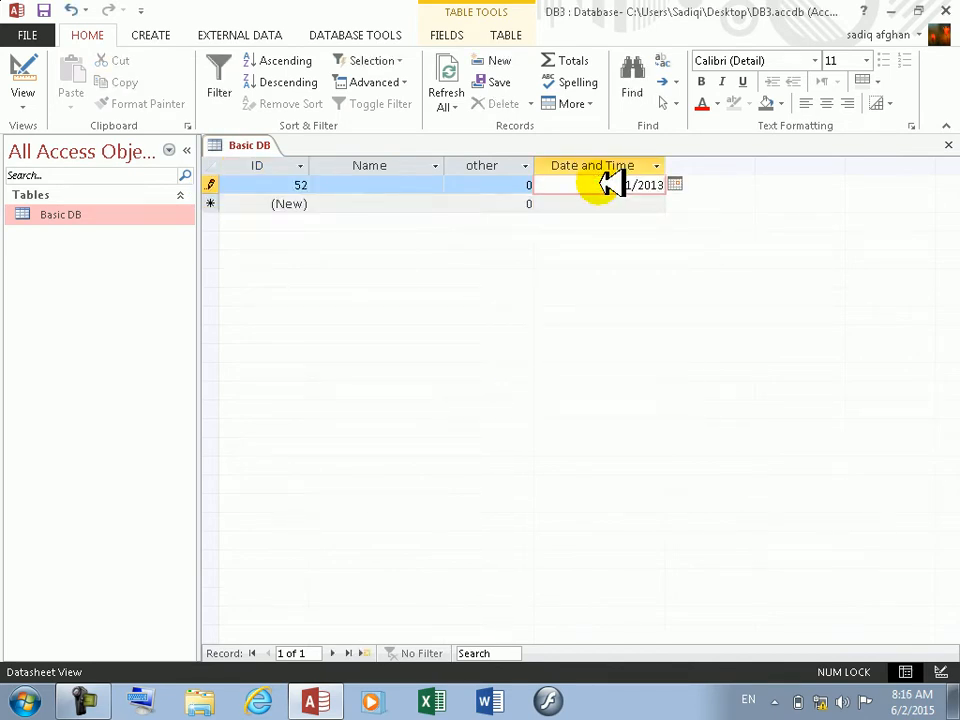
key("Return")
key("Return")
key("Return")
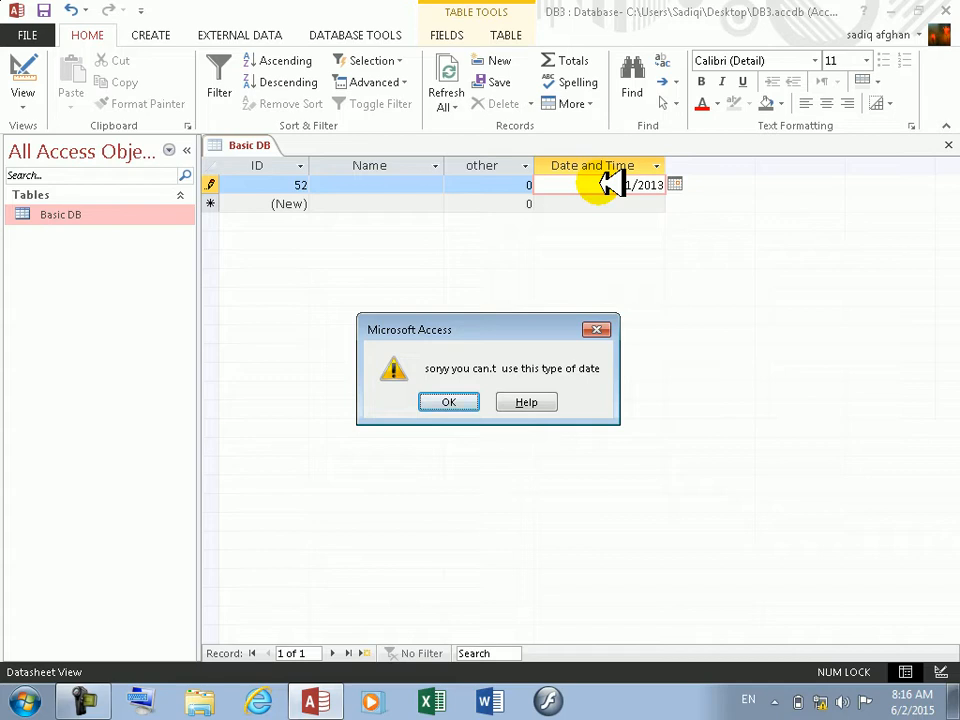
key("Return")
key("Escape")
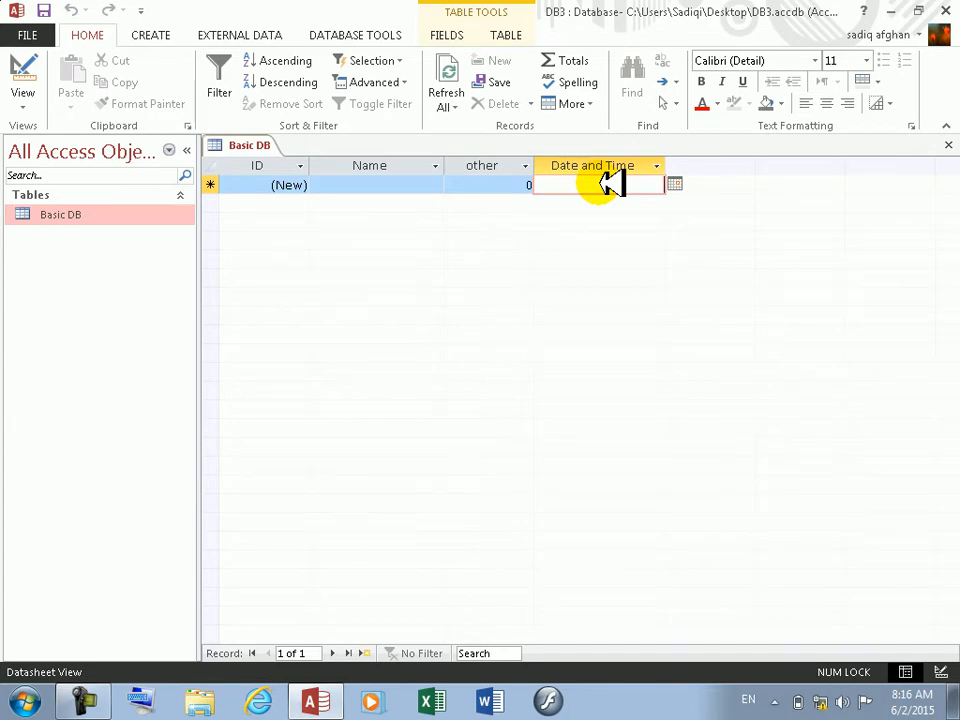
Step: Examine the properties of the other field in Design view, including its Format options, and check the table in Datasheet view
left_click(26, 76)
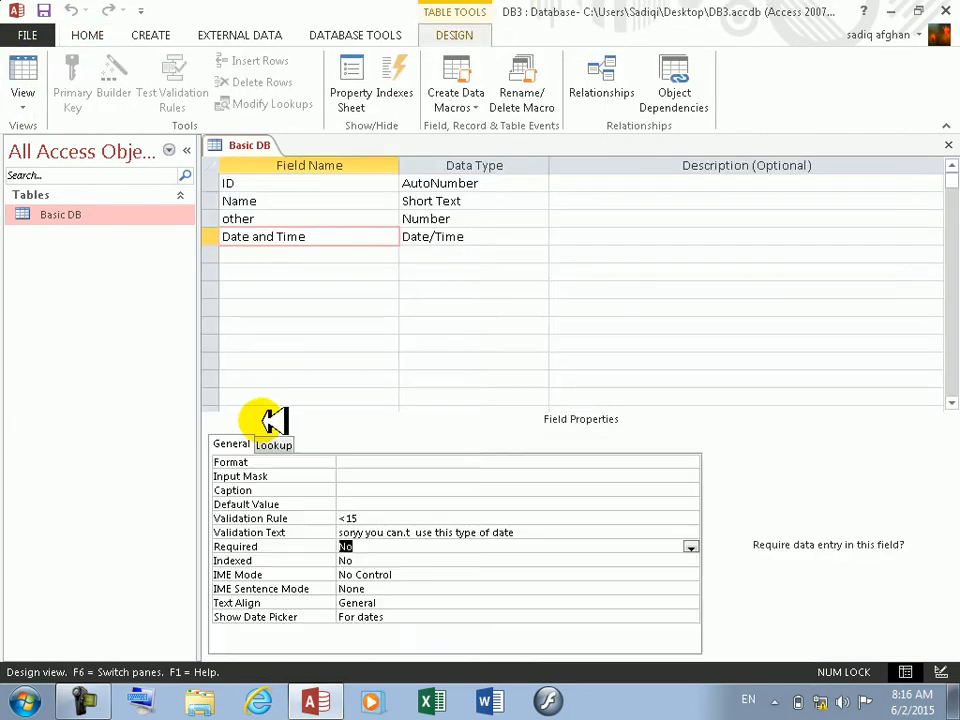
left_click(264, 234)
left_click(395, 218)
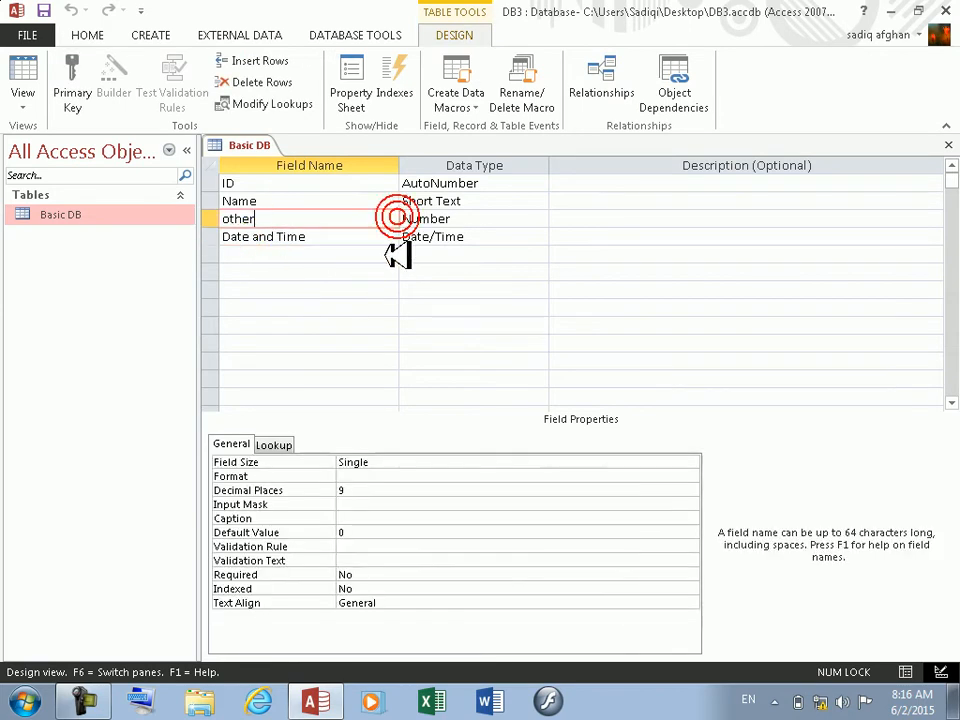
left_click(372, 491)
left_click(381, 476)
left_click(690, 477)
left_click(690, 477)
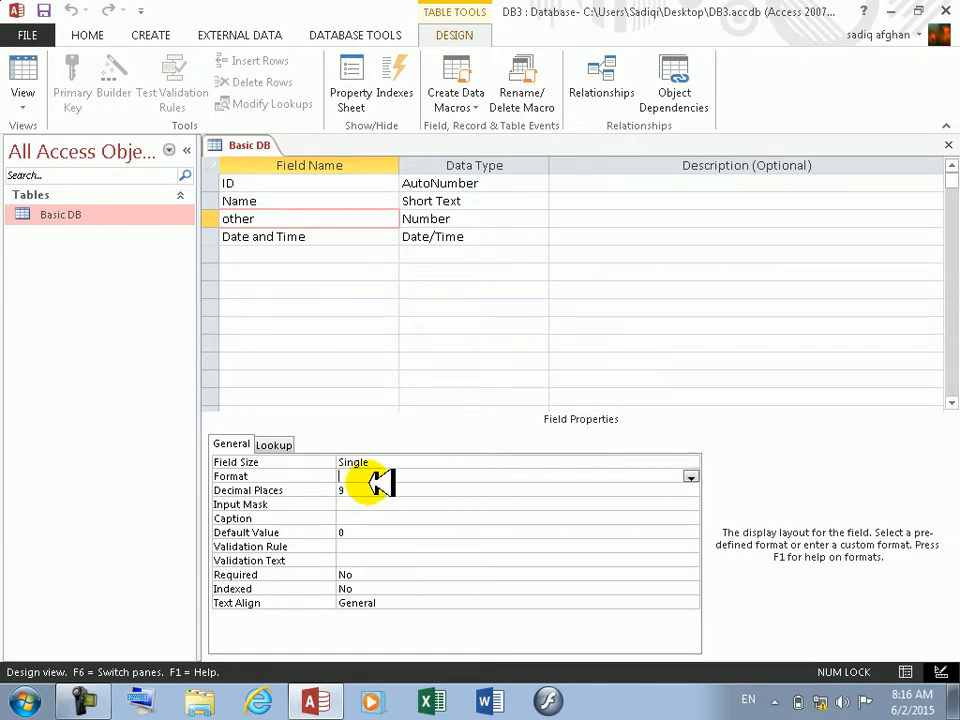
left_click(23, 68)
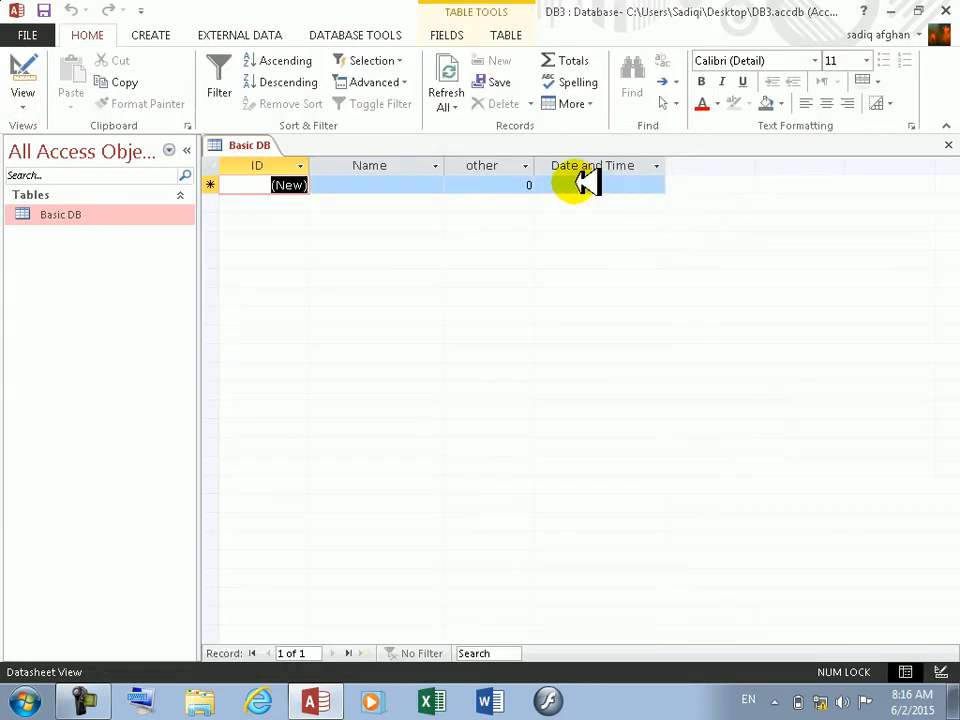
left_click(518, 183)
left_click(399, 184)
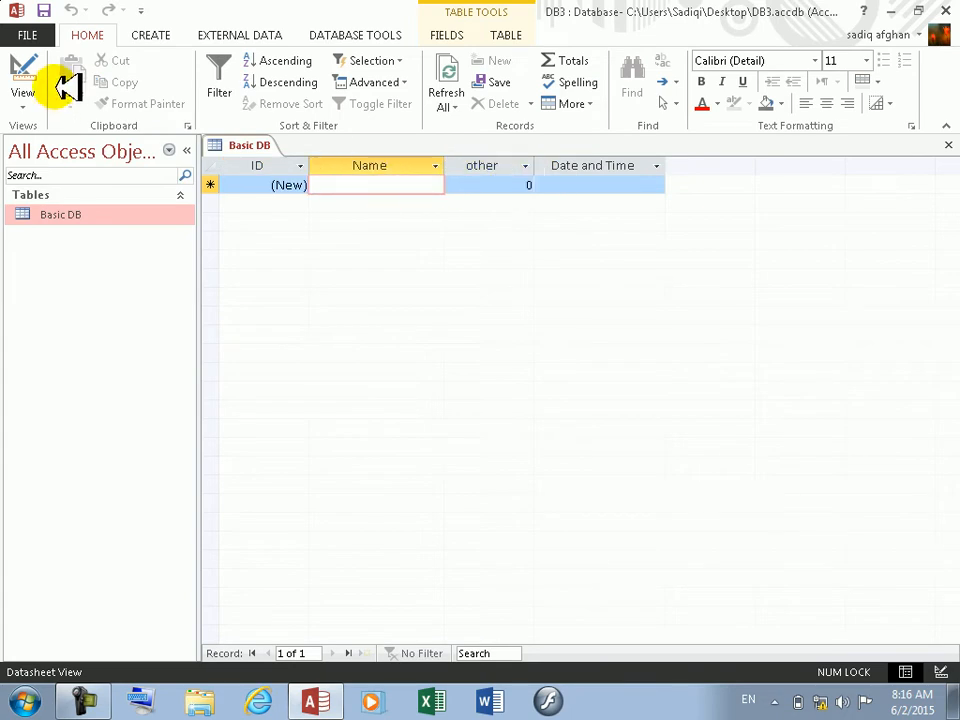
Step: In Design view, rename the other field to Salary, then save the table and open Datasheet view
left_click(30, 62)
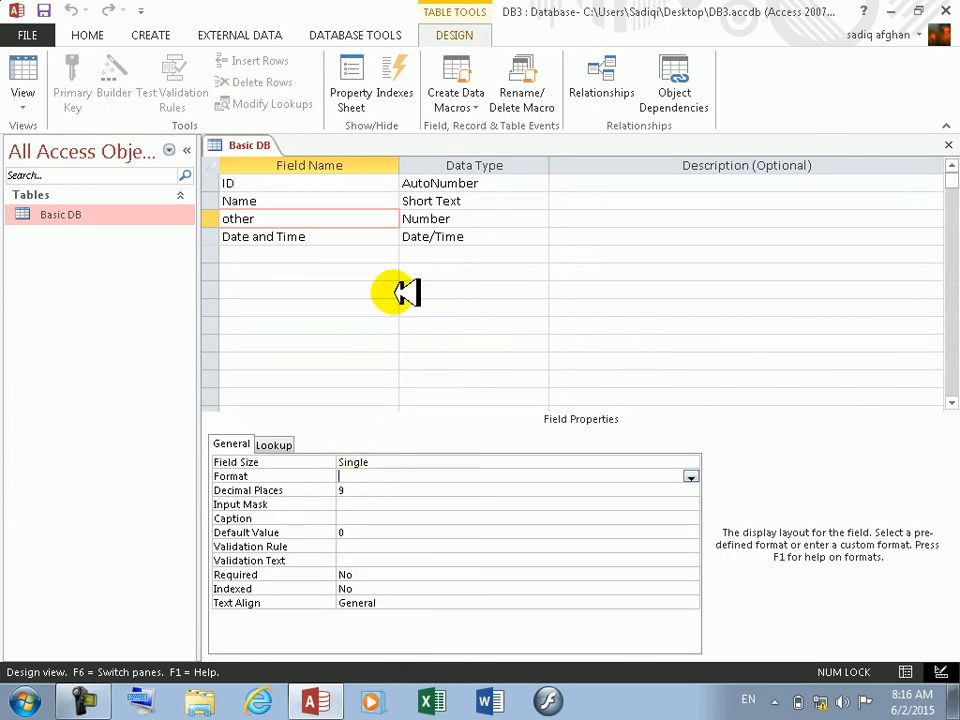
double_click(318, 222)
type("JS")
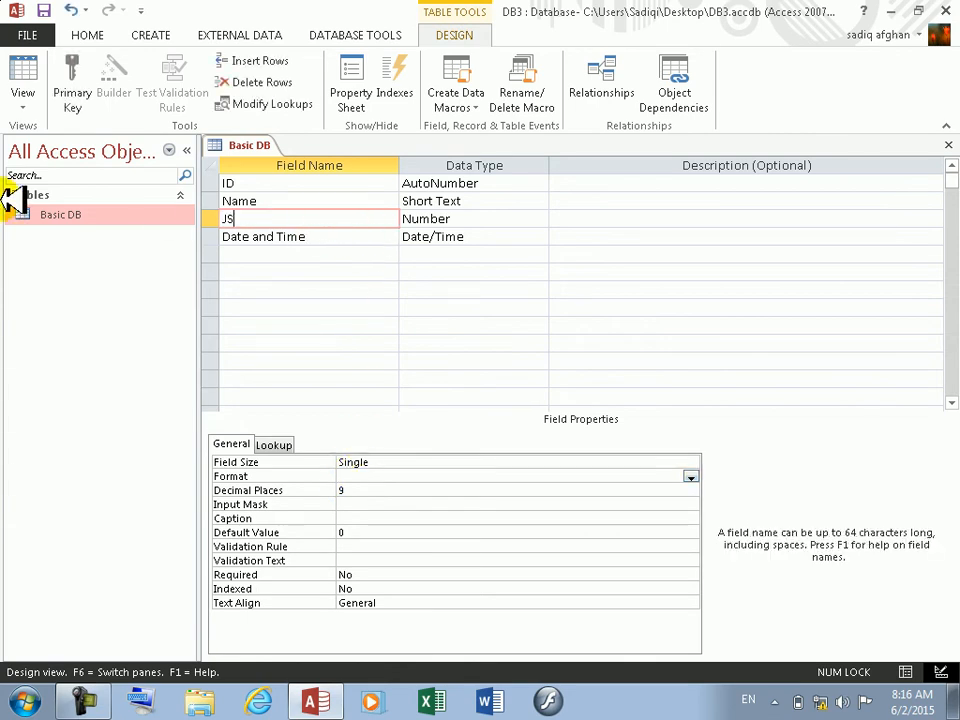
key("Tab")
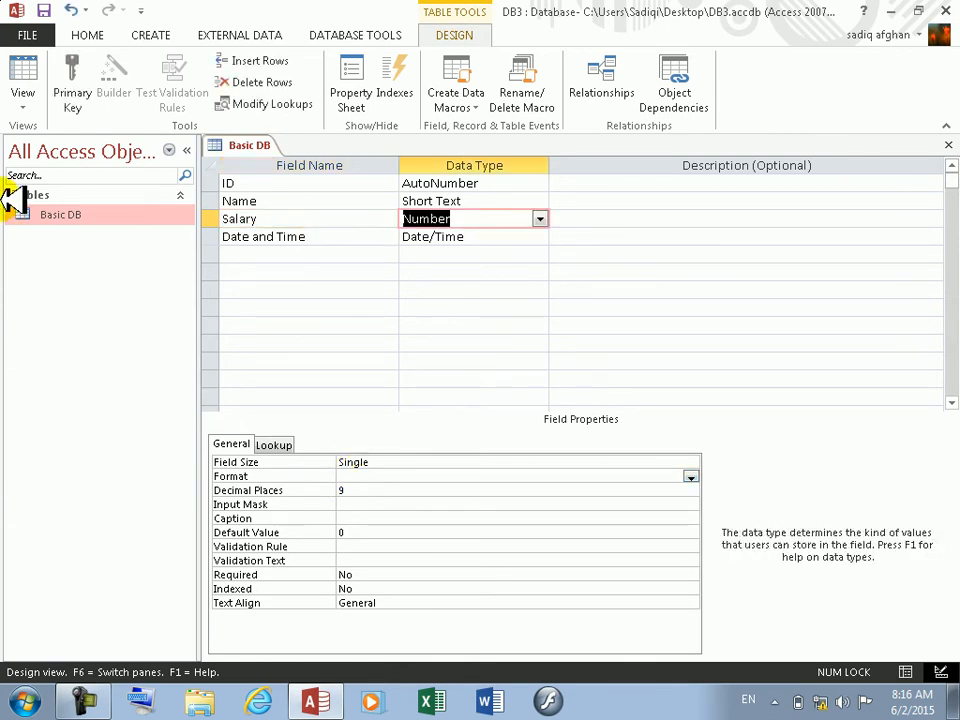
left_click(28, 80)
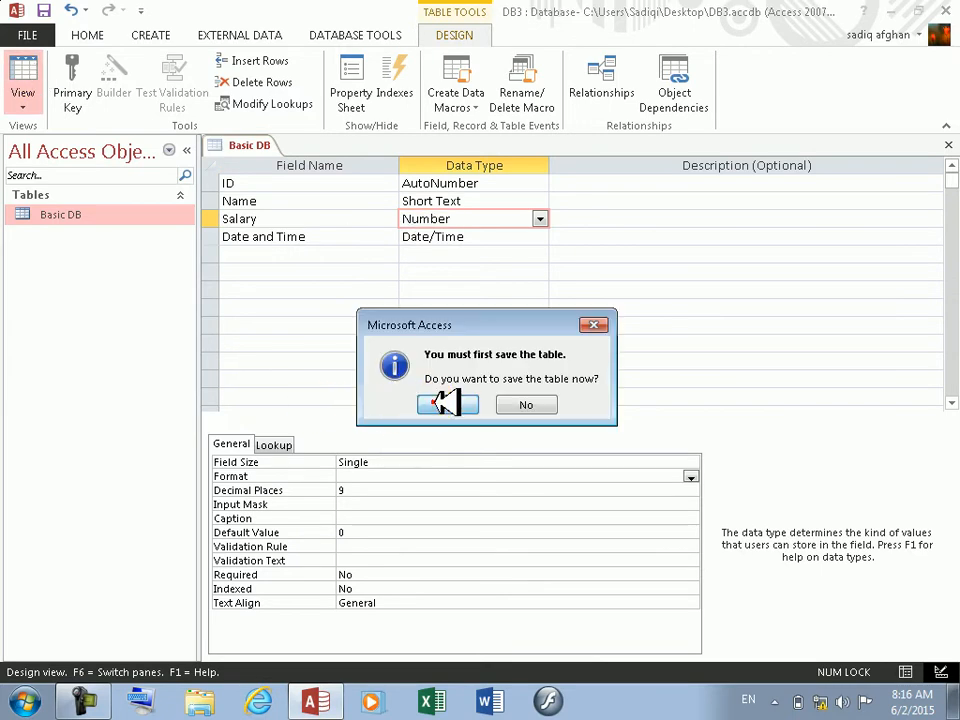
left_click(440, 402)
Step: Add a new record with a Salary of 2344234
left_click(485, 184)
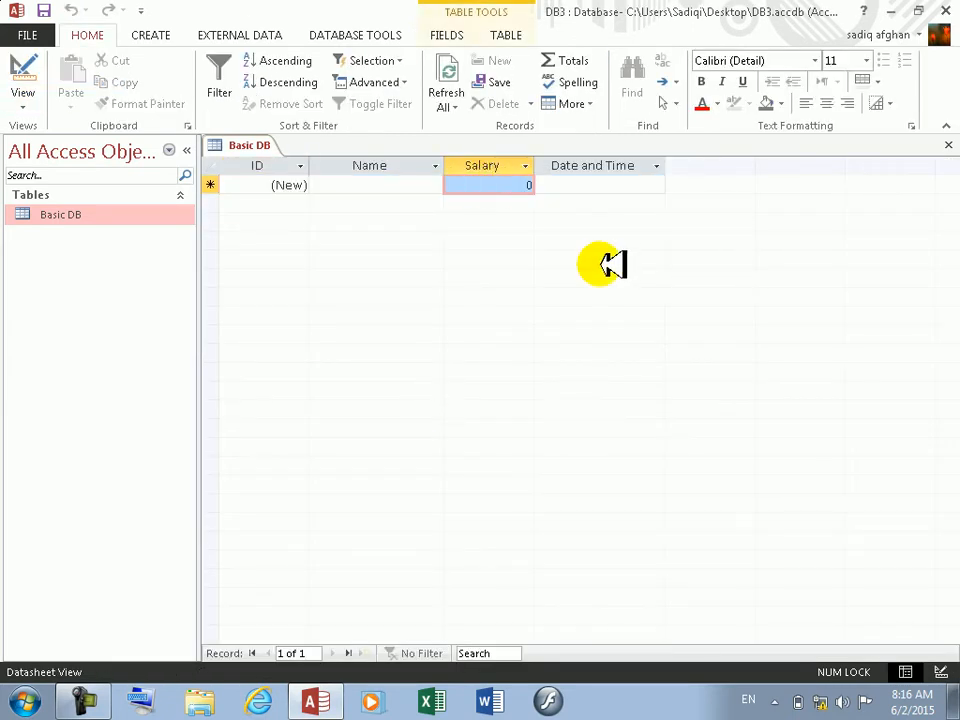
type("2344234")
left_click(510, 206)
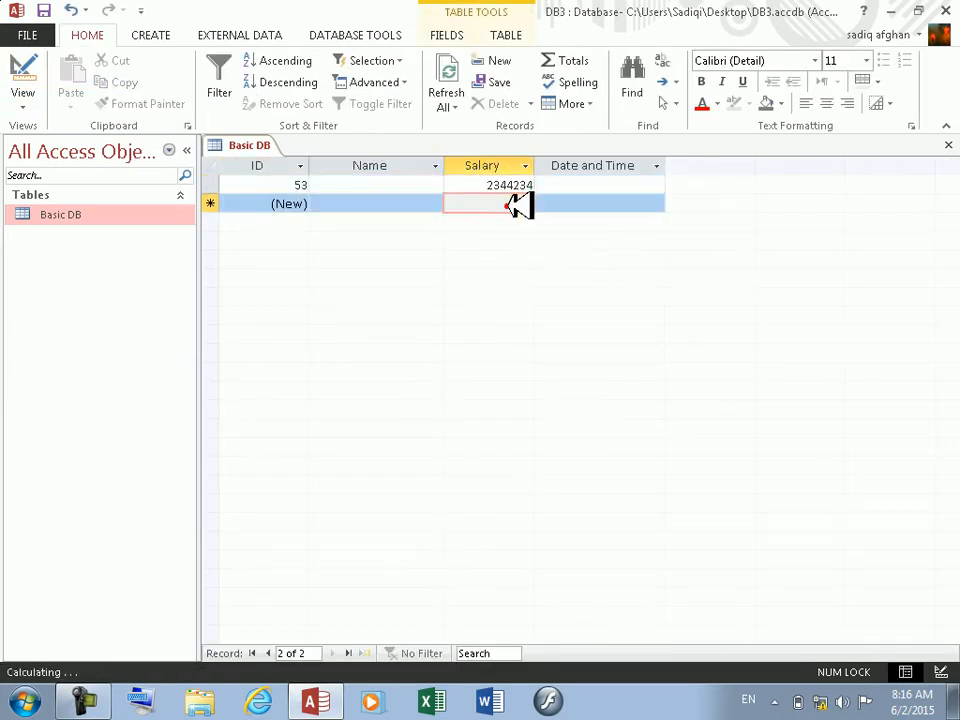
Step: Edit the Salary of record 53 to 44234 and commit the change
left_click(501, 185)
type("234")
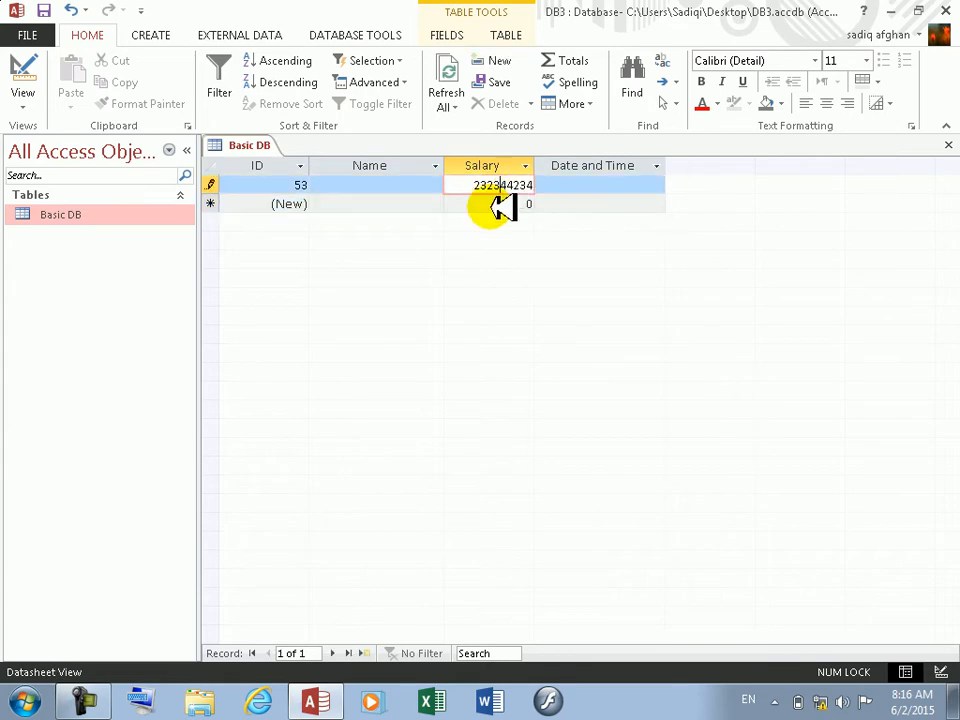
key("BackSpace")
left_click(524, 202)
left_click(579, 191)
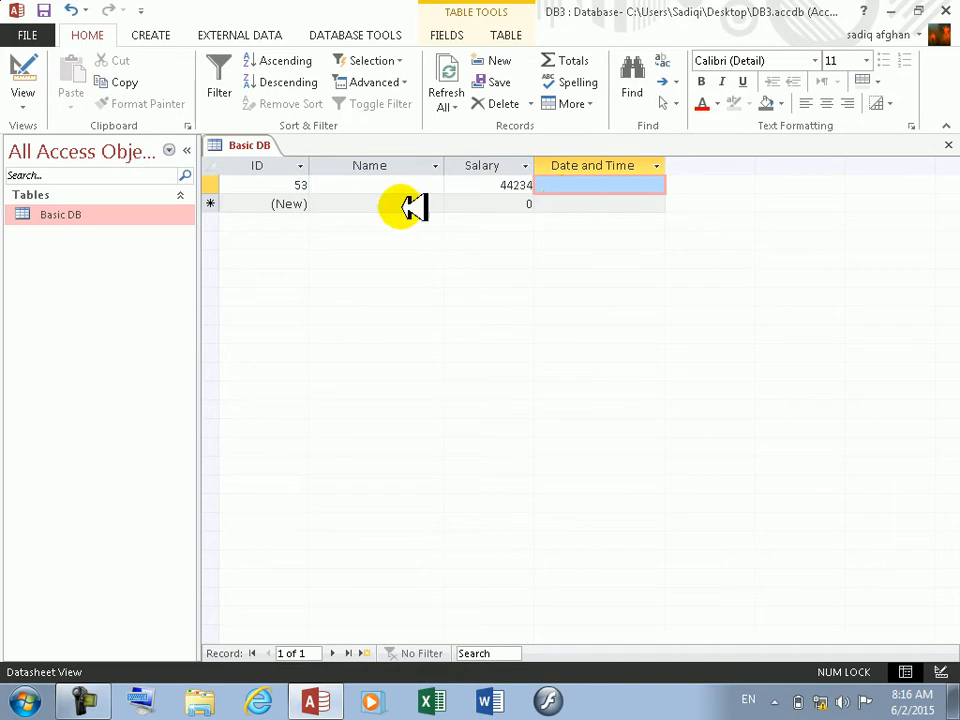
Step: In Design view, set the Format of the Salary field to General Number, save the table and return to Datasheet view
left_click(22, 68)
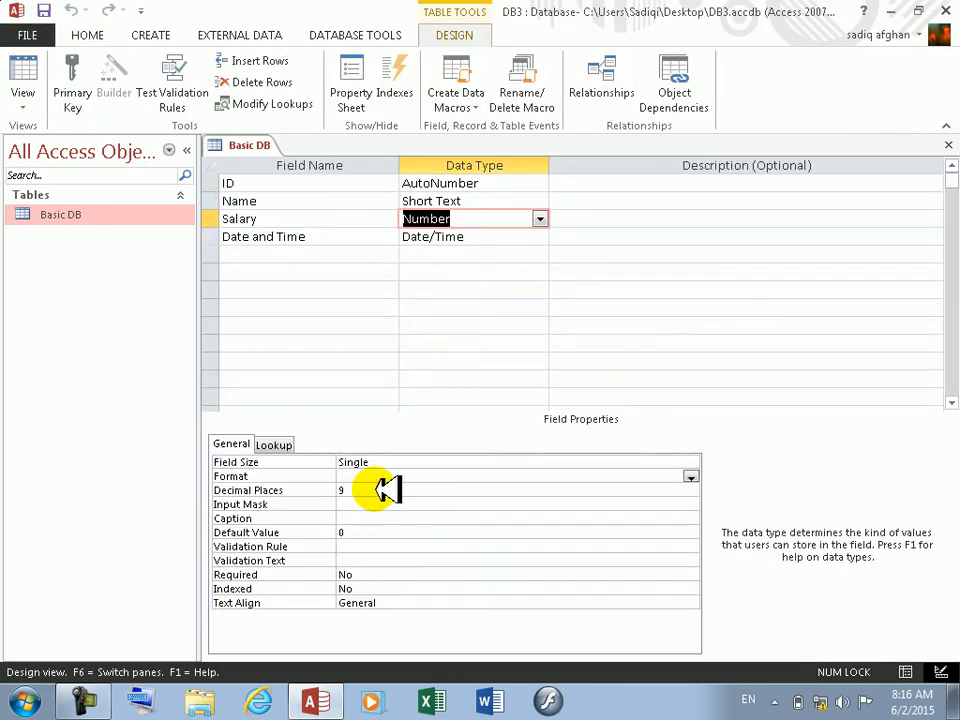
left_click(370, 474)
left_click(689, 477)
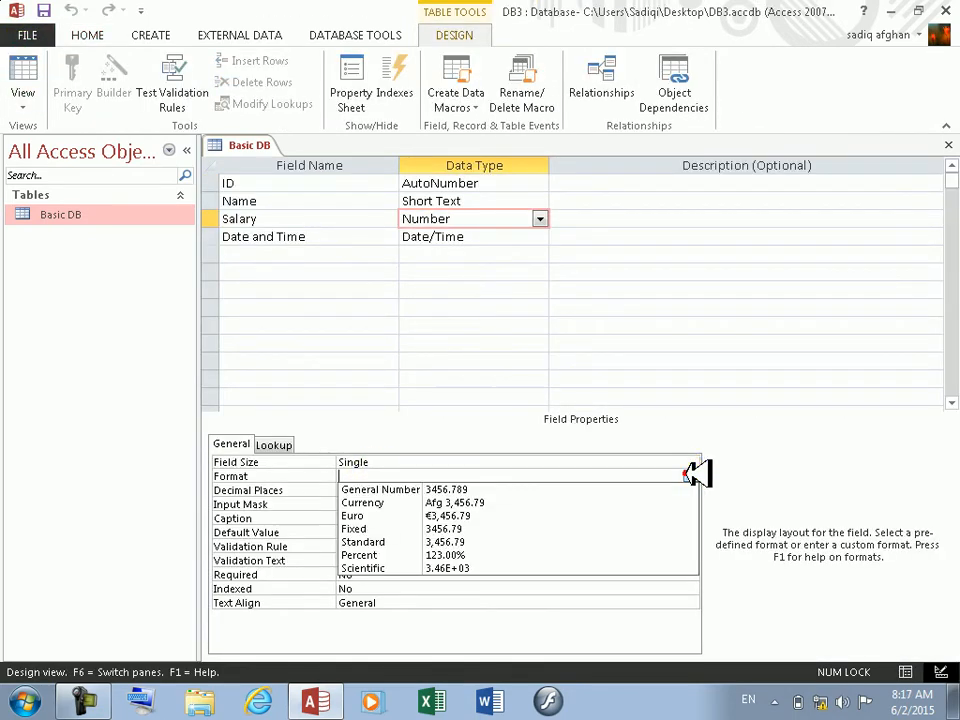
left_click(557, 490)
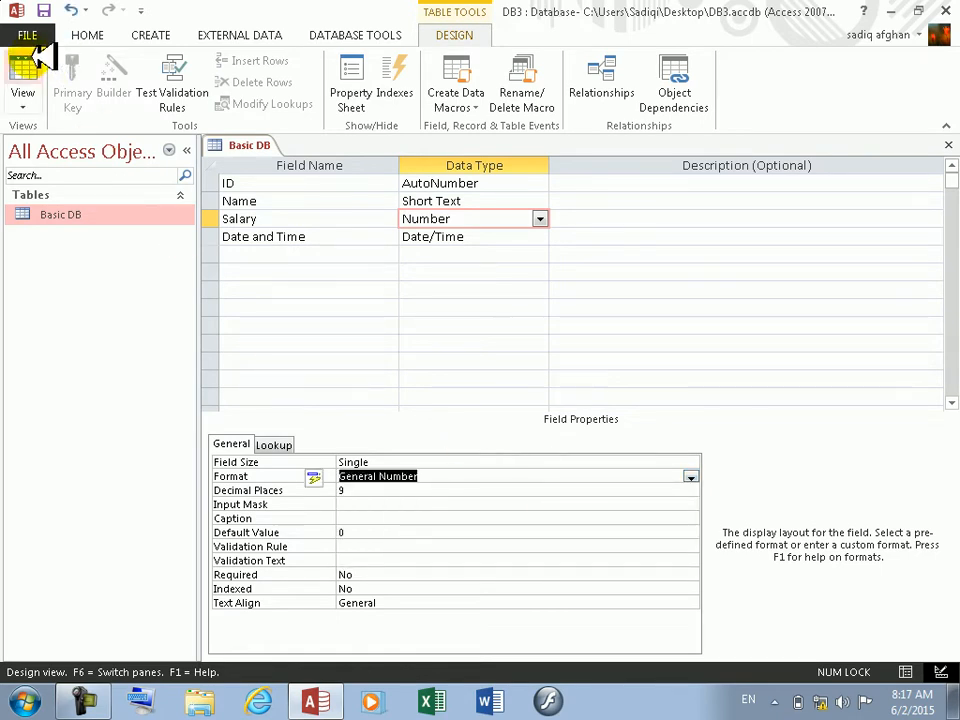
left_click(28, 60)
left_click(448, 405)
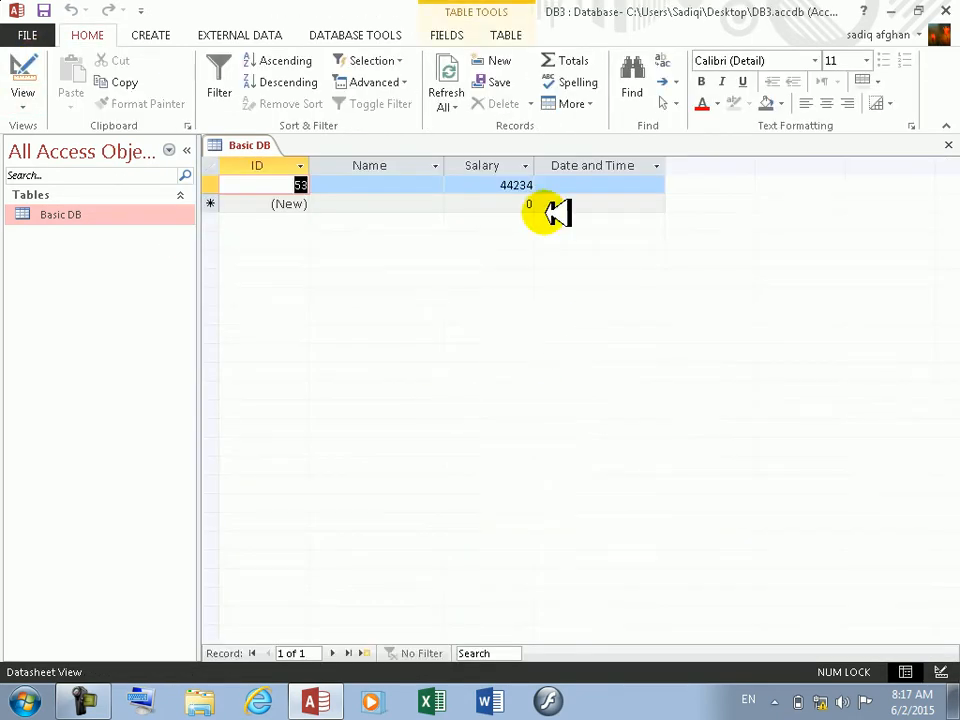
Step: Change the Salary of record 53 to a number of about 4.423454E+07 and commit the entry
left_click(519, 186)
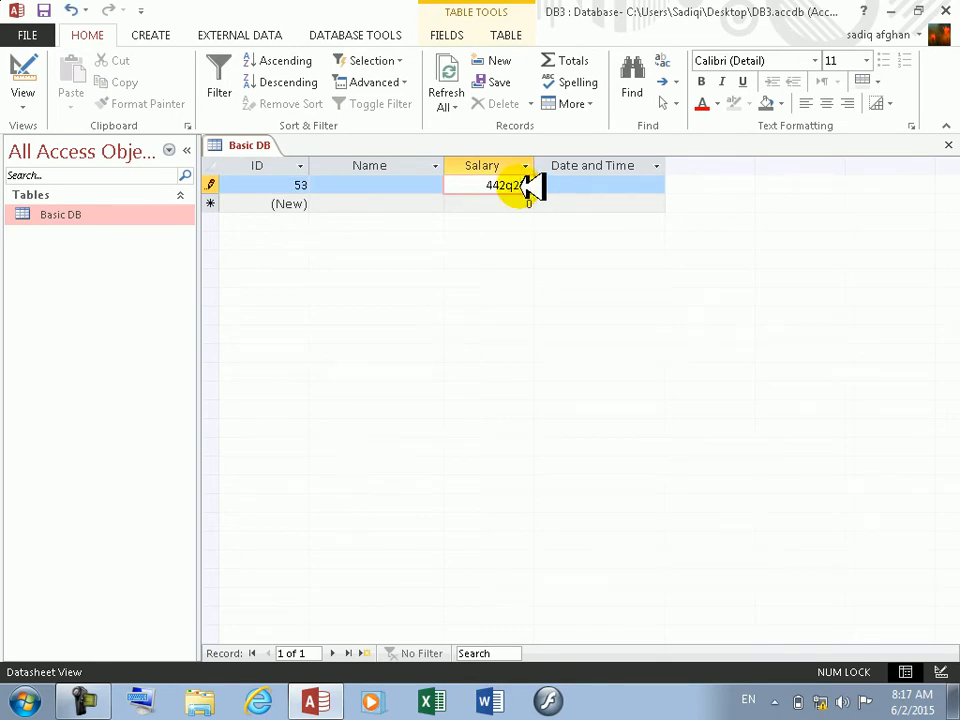
key("Return")
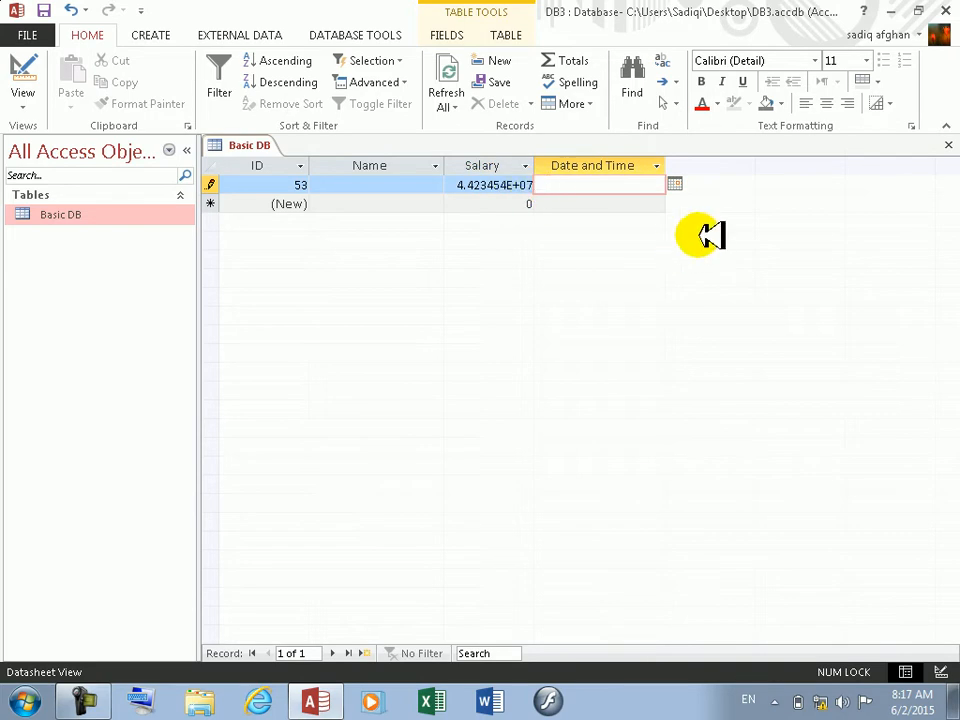
left_click(487, 189)
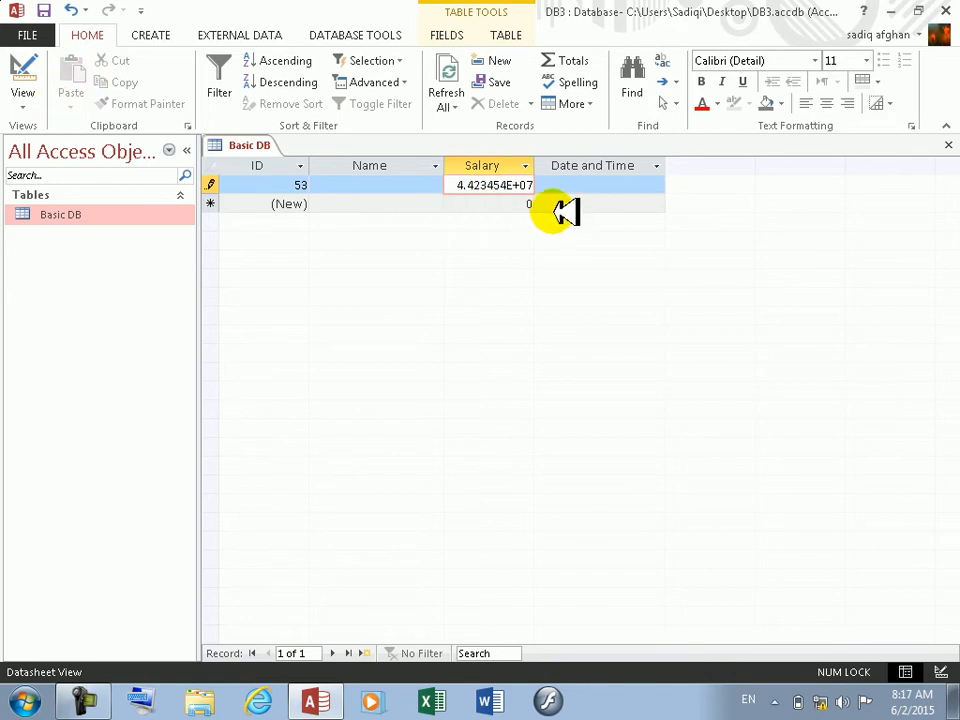
Step: Clear the Salary value of record 53 so the cell is empty
left_click(428, 186)
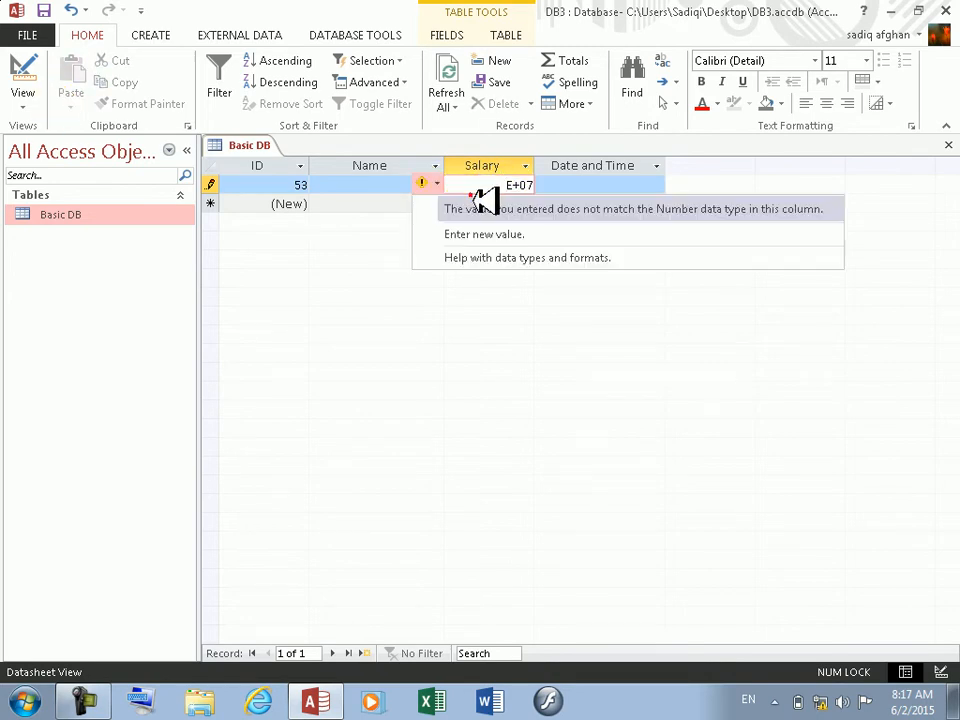
left_click(493, 183)
key("Delete")
left_click(502, 206)
left_click(490, 185)
Step: In Design view, set the Format of the Salary field to Currency, save the table and reopen Datasheet view
left_click(23, 62)
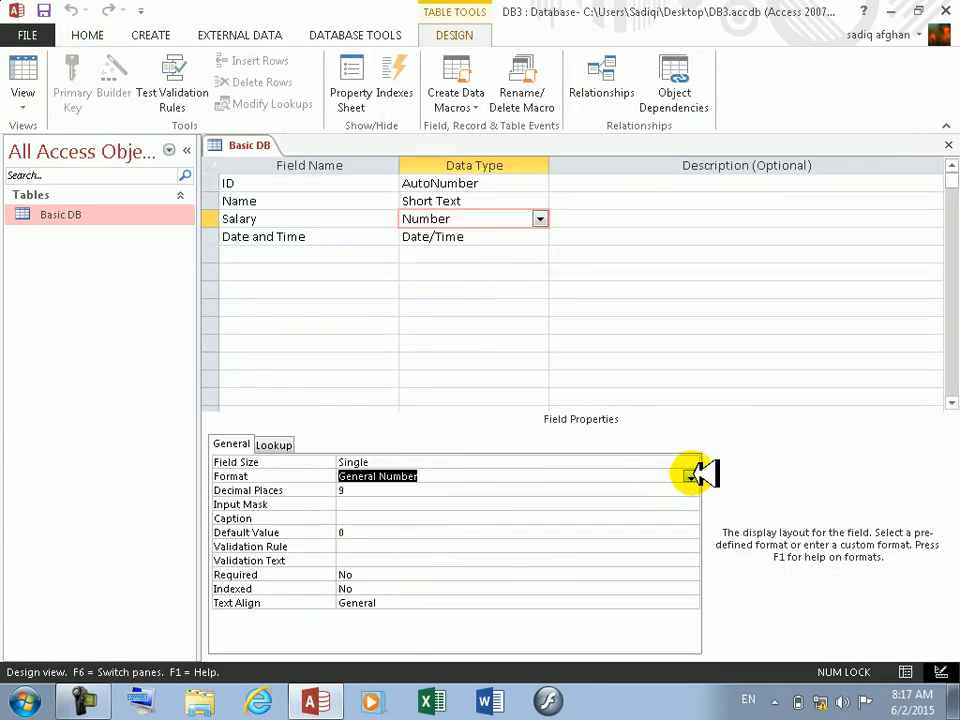
left_click(691, 476)
left_click(594, 506)
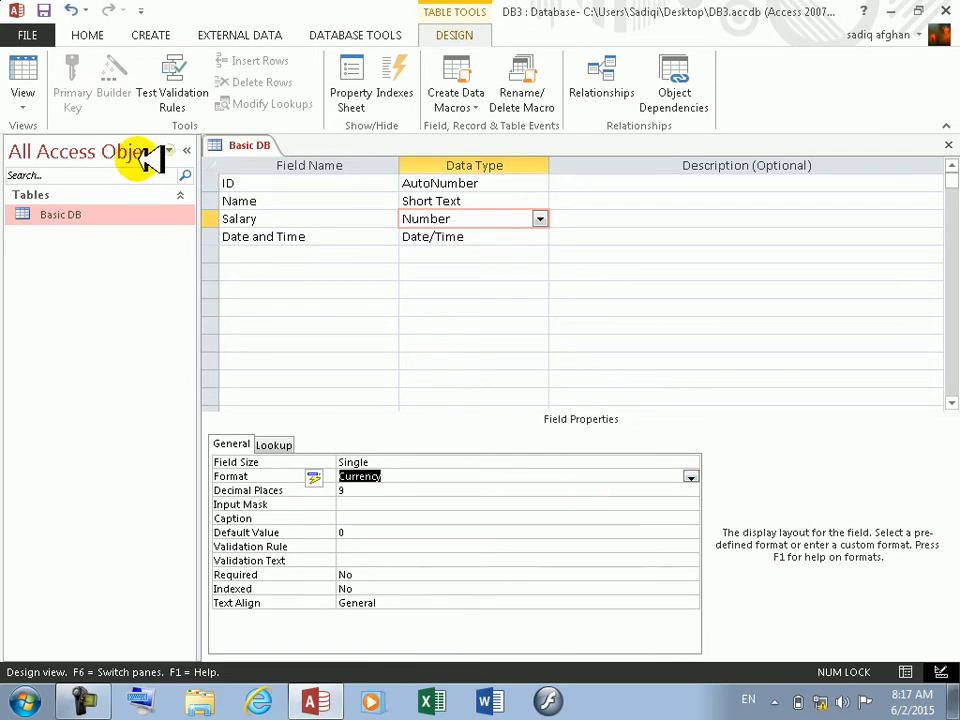
left_click(23, 70)
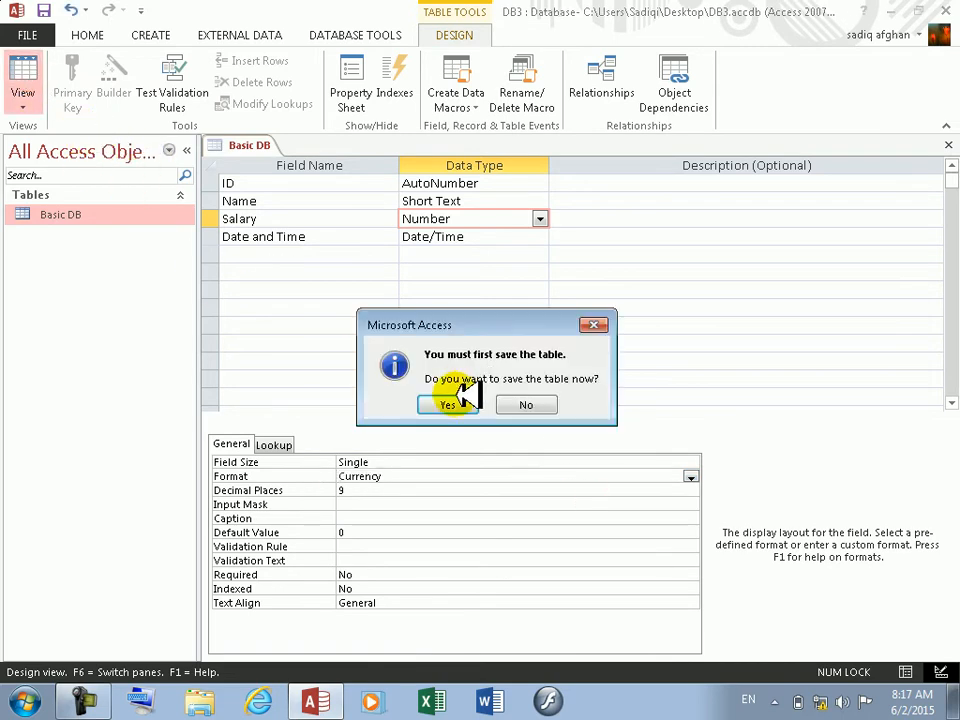
left_click(452, 402)
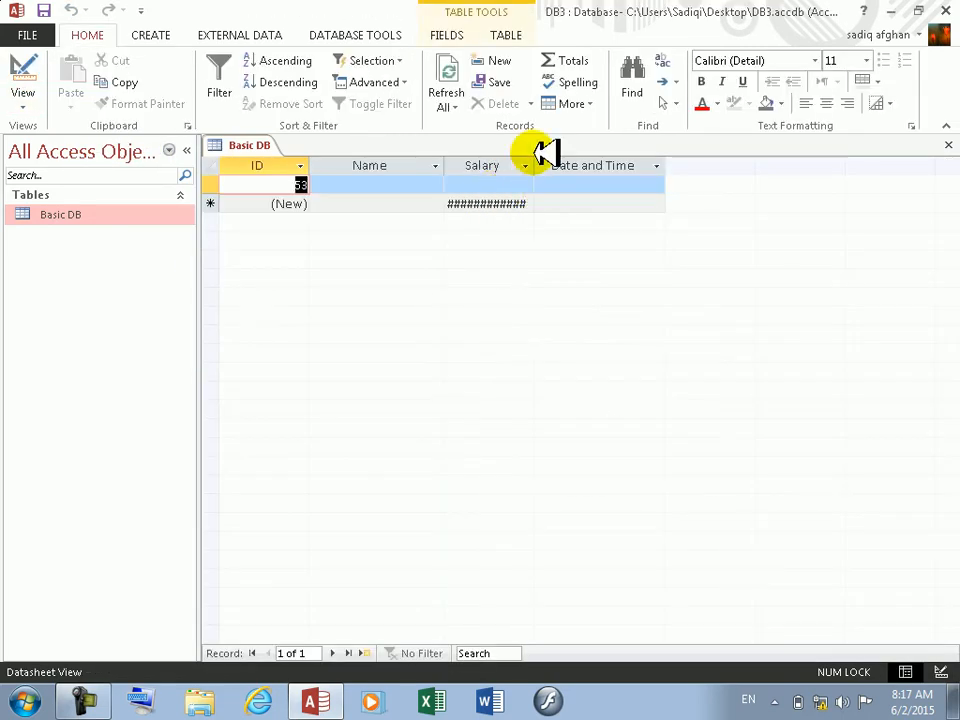
Step: Widen the Salary column in the datasheet and inspect the currency display of its default value
left_click_drag(548, 165, 606, 166)
left_click(556, 204)
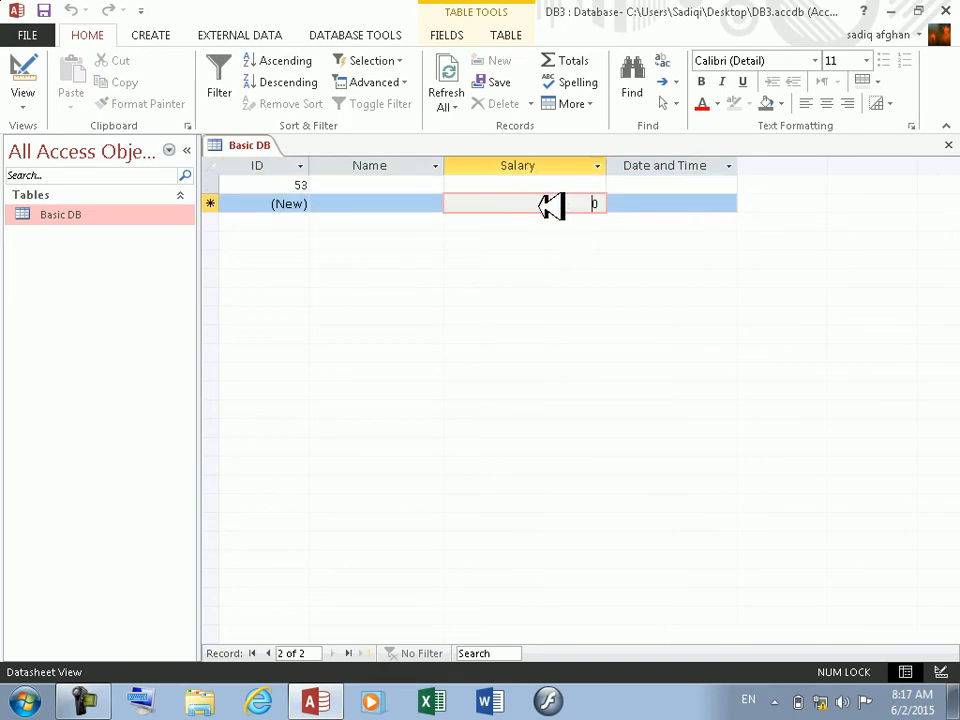
left_click(550, 170)
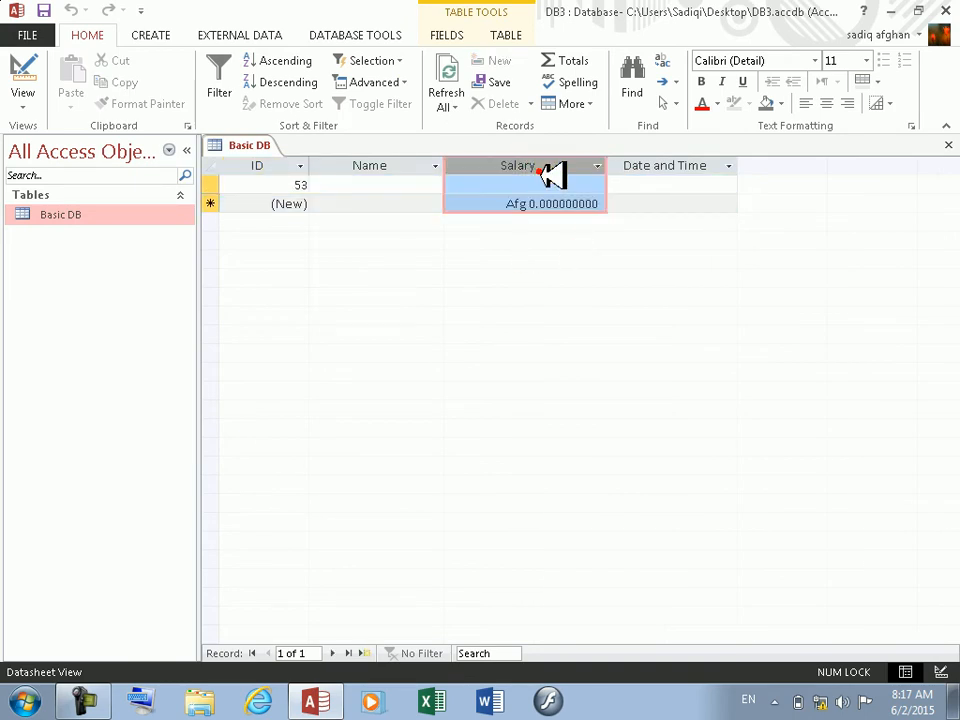
Step: Delete record 53 from the Basic DB table and confirm the deletion
left_click_drag(214, 182, 221, 201)
right_click(214, 203)
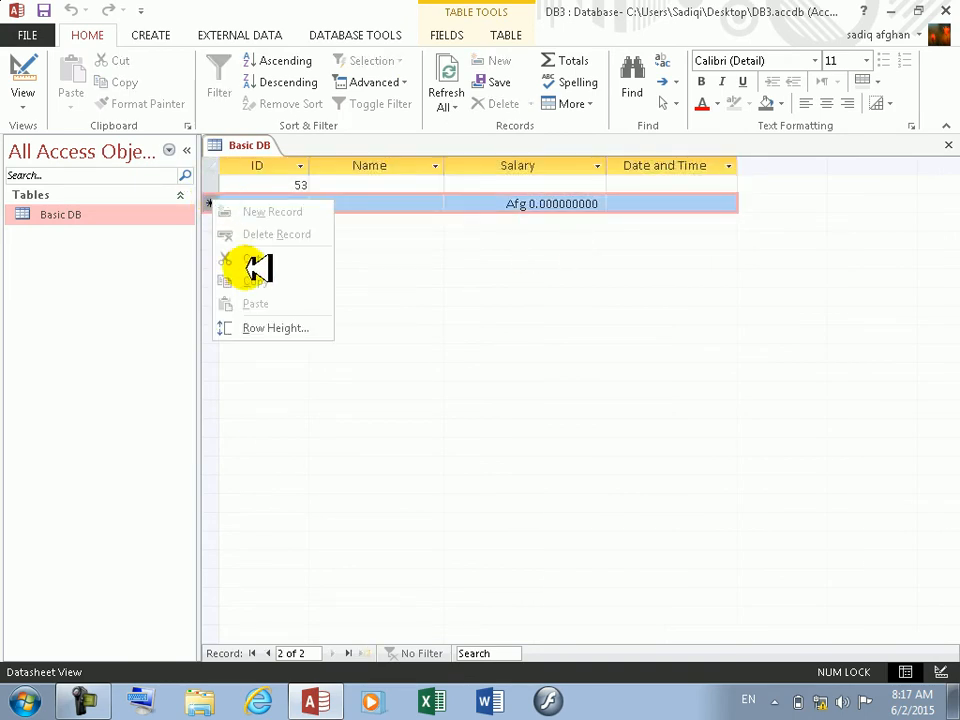
left_click(228, 184)
left_click(228, 184)
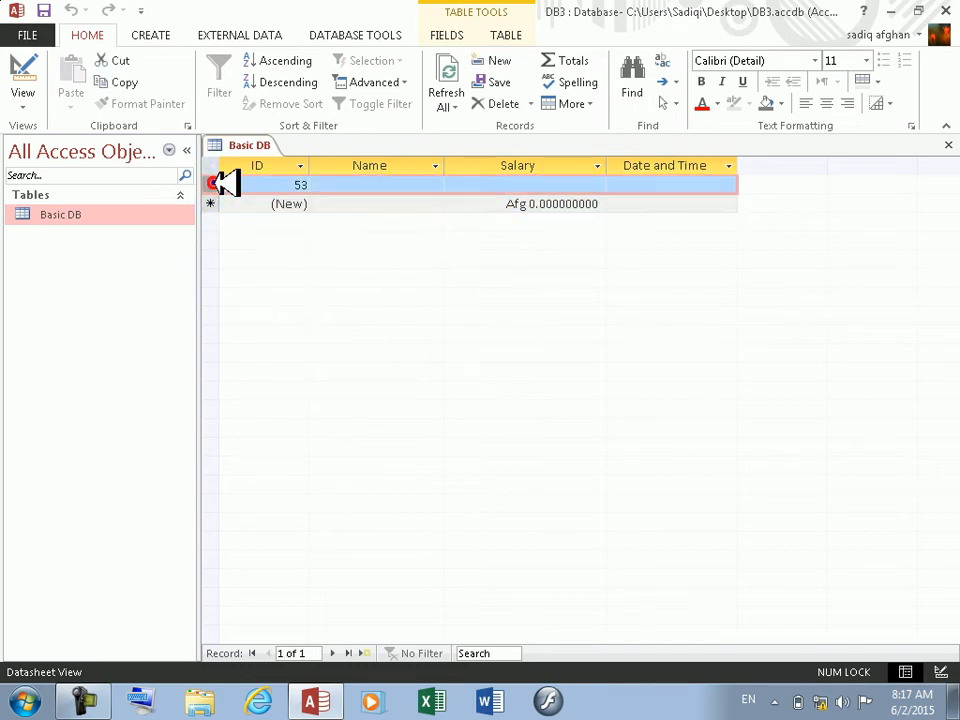
right_click(214, 182)
left_click(274, 218)
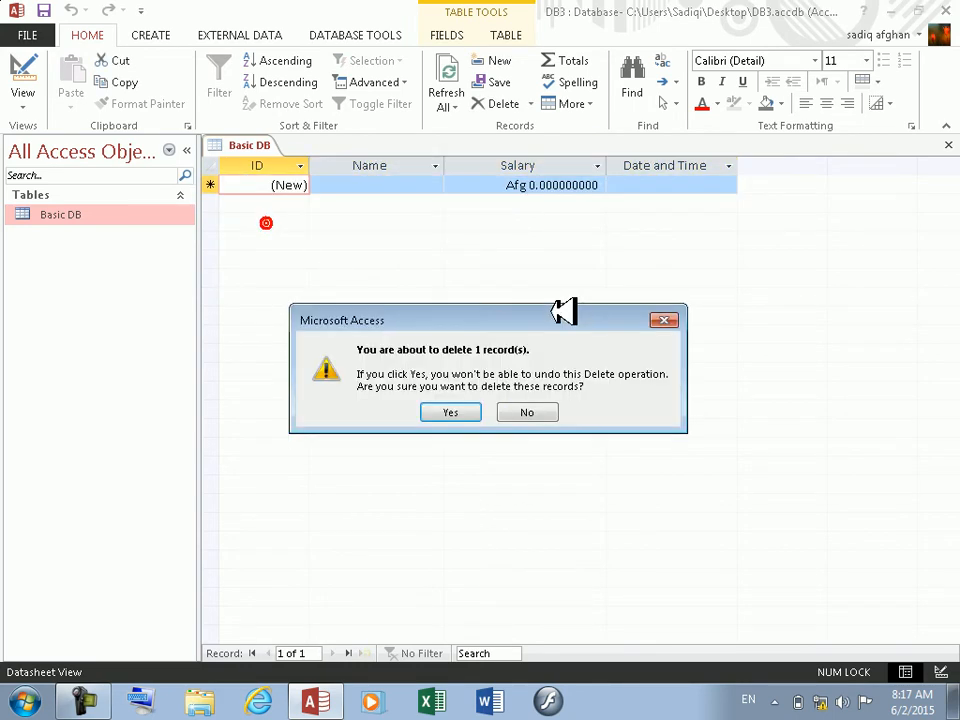
left_click(468, 411)
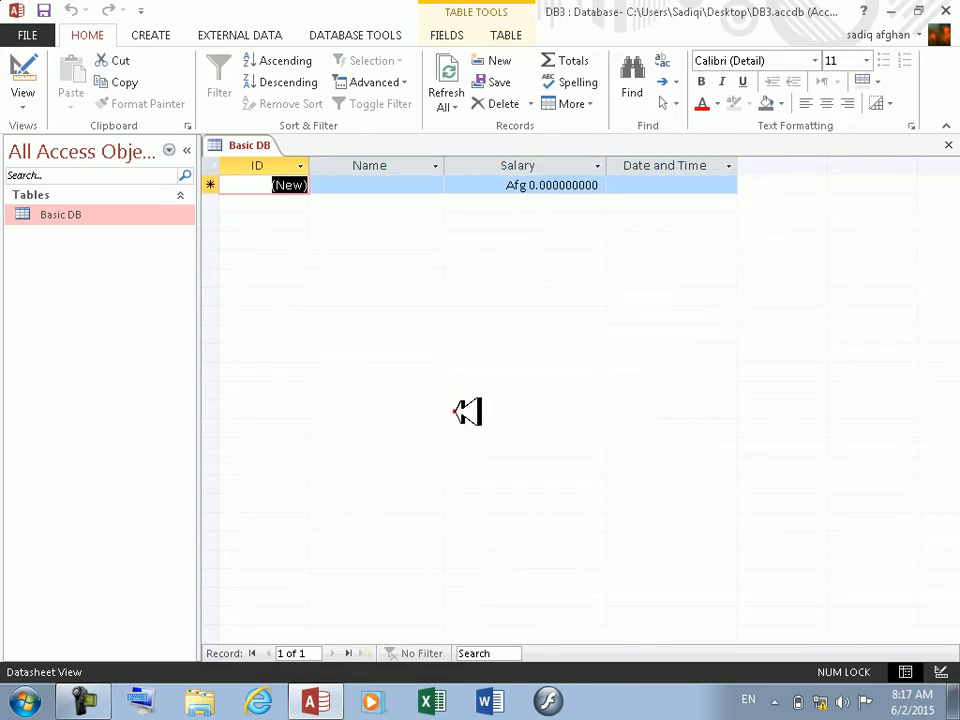
Step: In Design view, set the Decimal Places of the Salary field to 0 and review its Format options
left_click(20, 68)
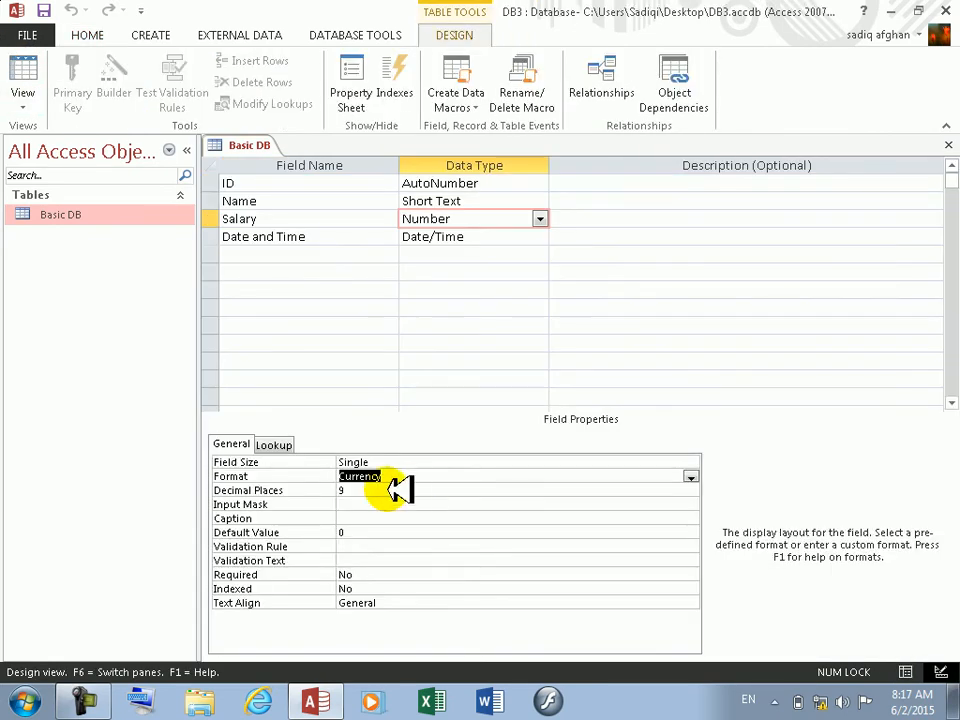
left_click(686, 488)
left_click(690, 490)
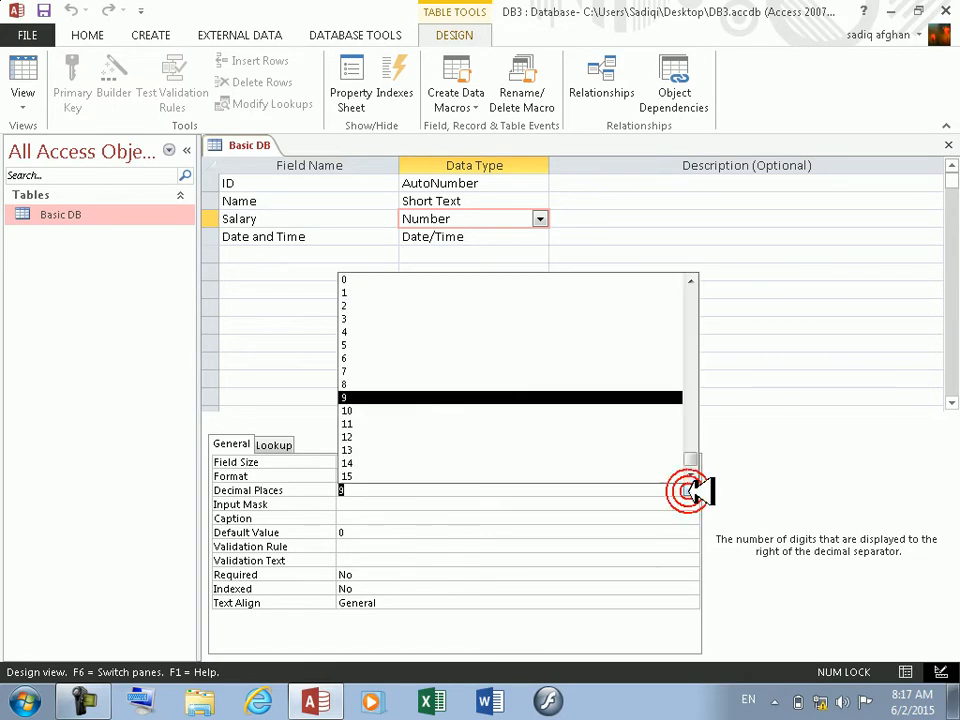
left_click(385, 284)
left_click(381, 504)
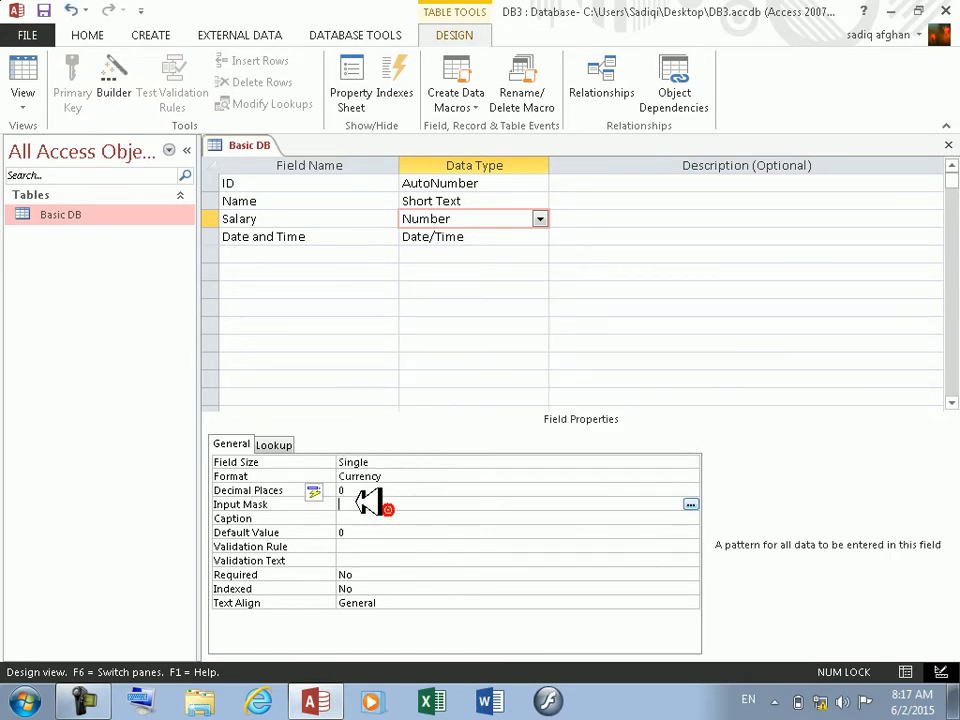
left_click(390, 476)
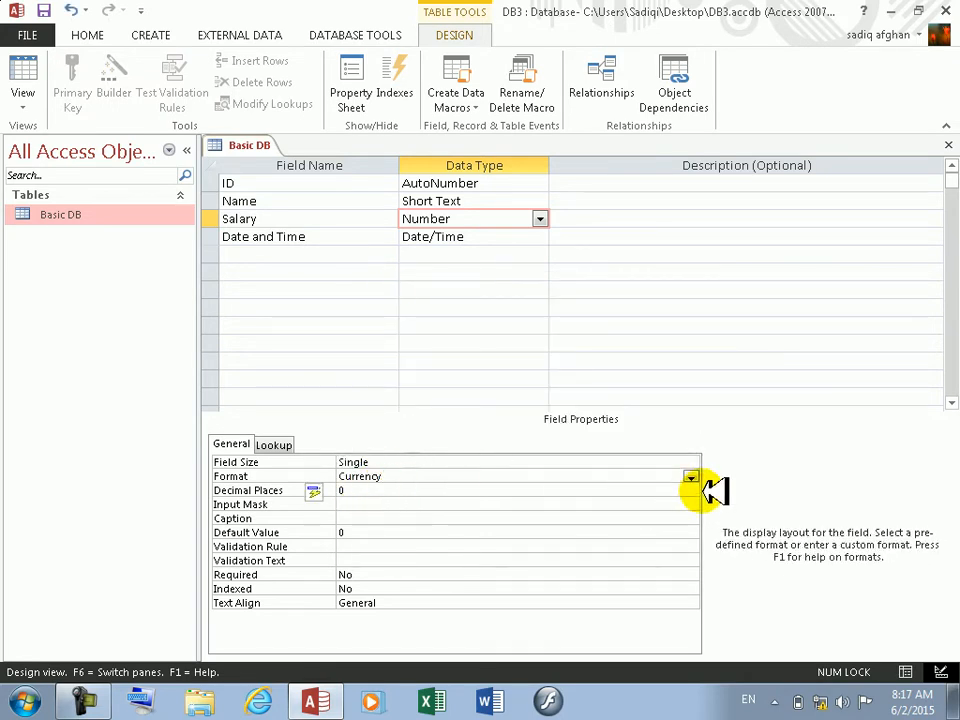
left_click(690, 476)
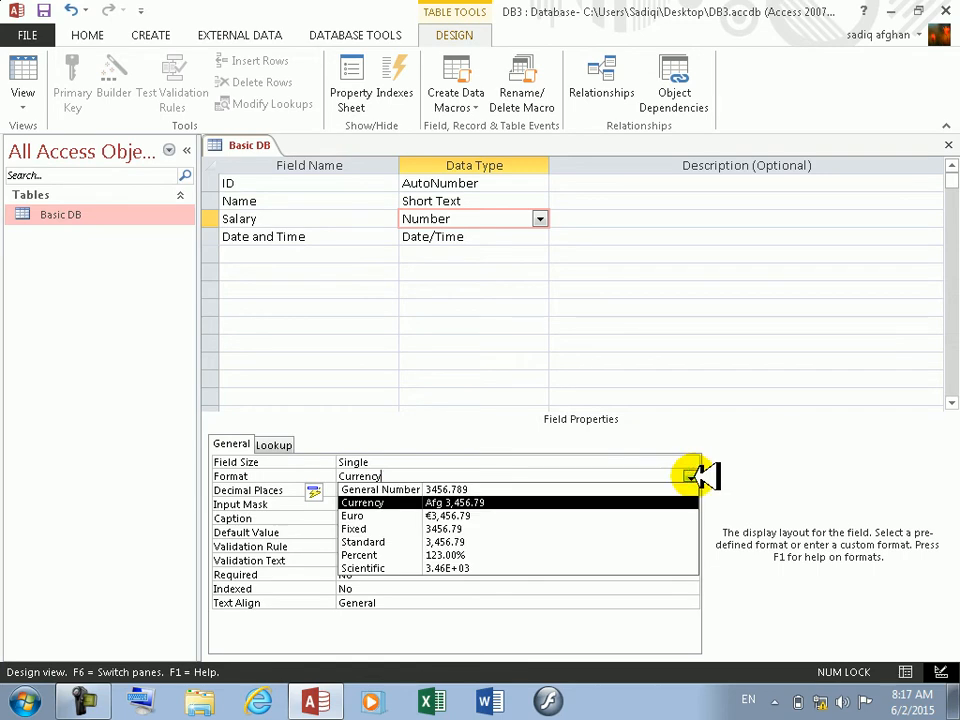
left_click(691, 476)
left_click(14, 708)
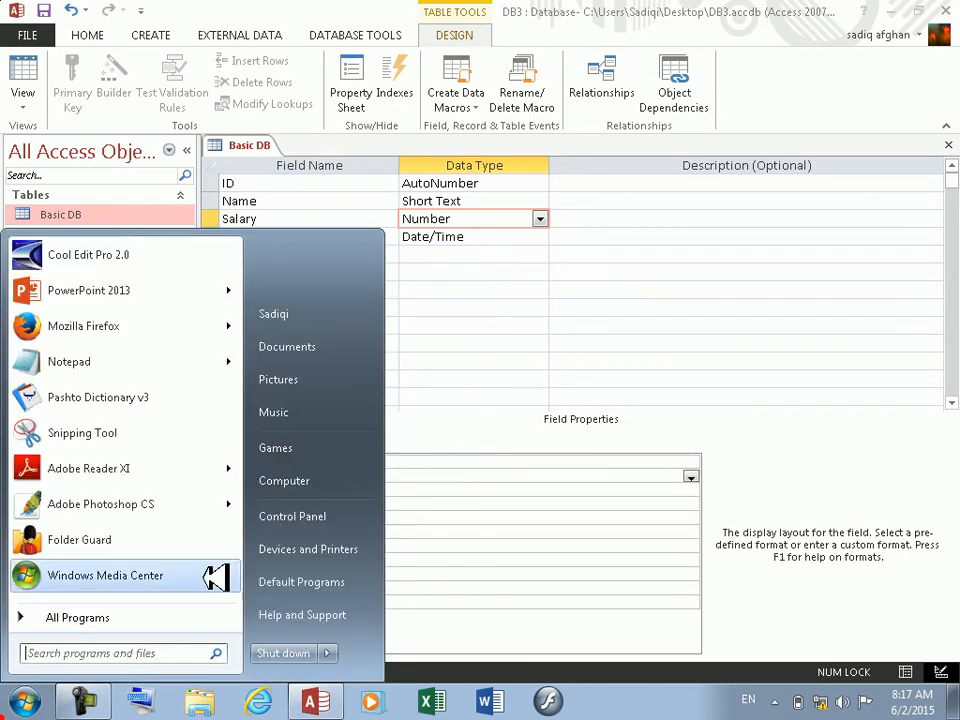
left_click(309, 482)
left_click(940, 9)
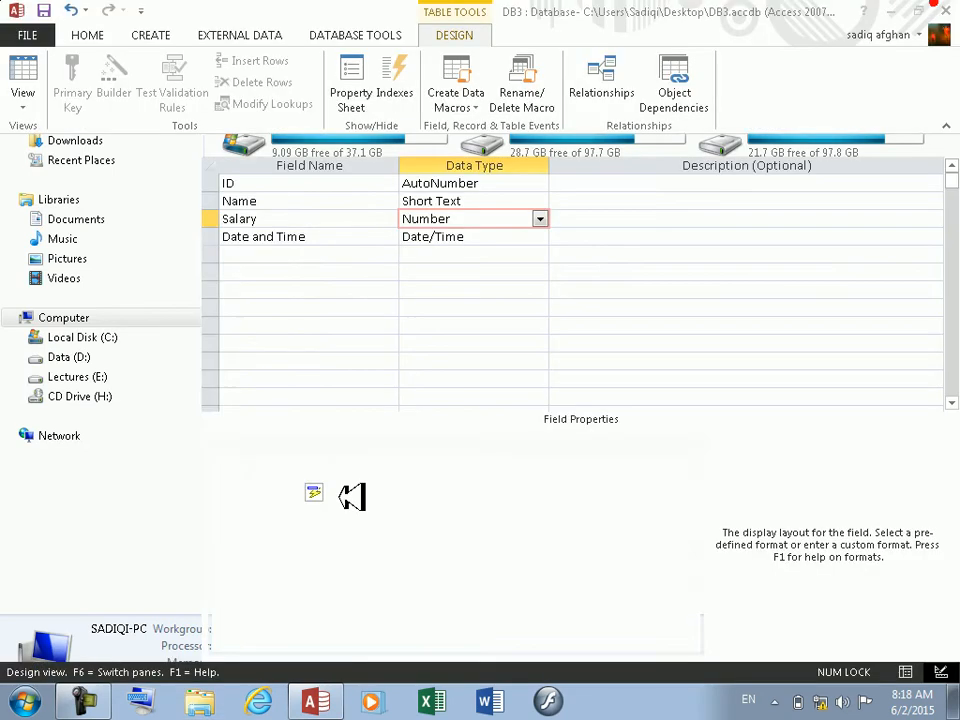
Step: Switch to Control Panel, open the additional currency settings of Region and Language, and check the options for the currency symbol
left_click(3, 716)
left_click(343, 516)
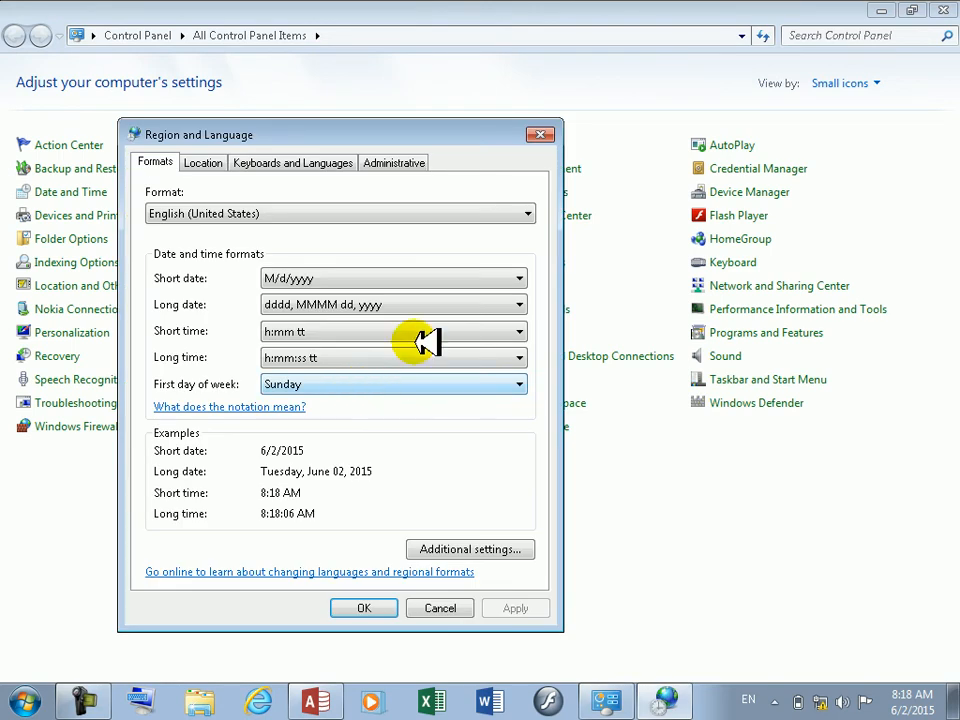
left_click(484, 551)
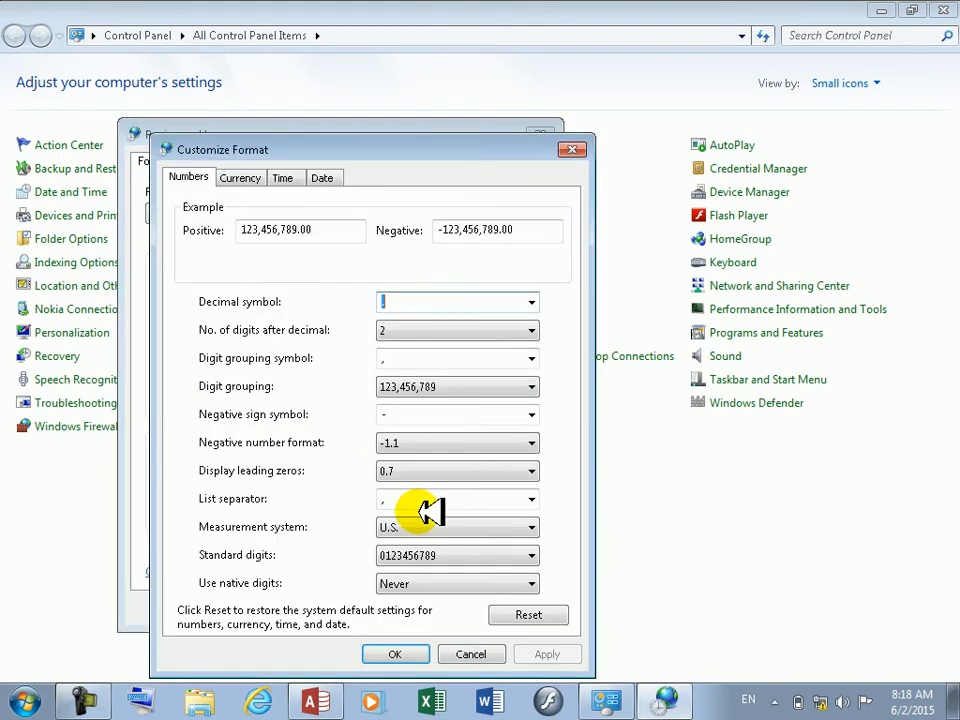
left_click(250, 178)
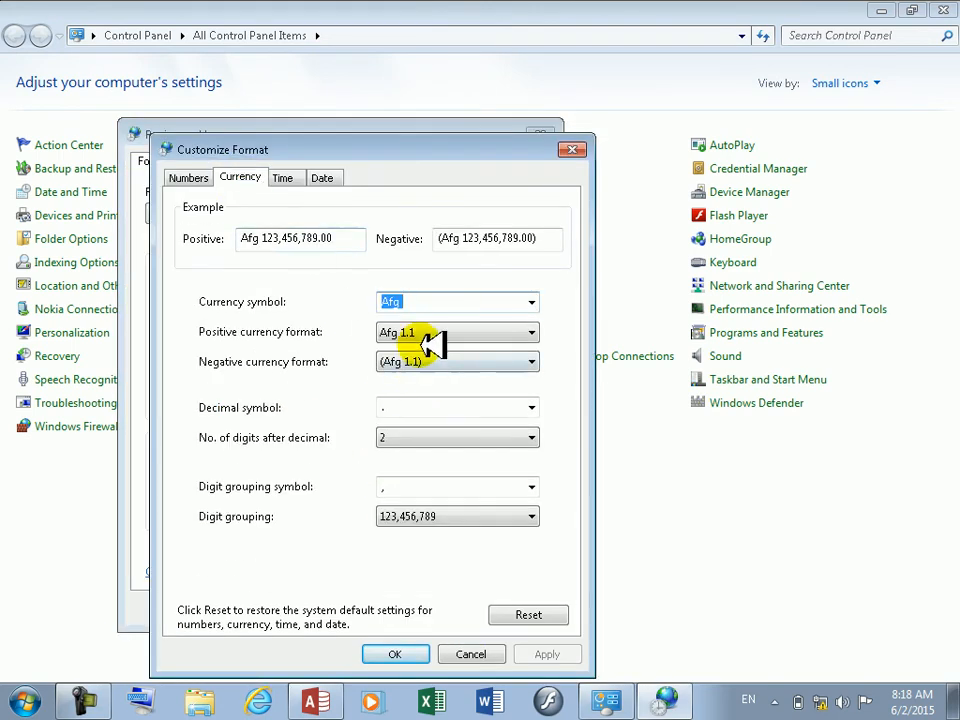
left_click(532, 302)
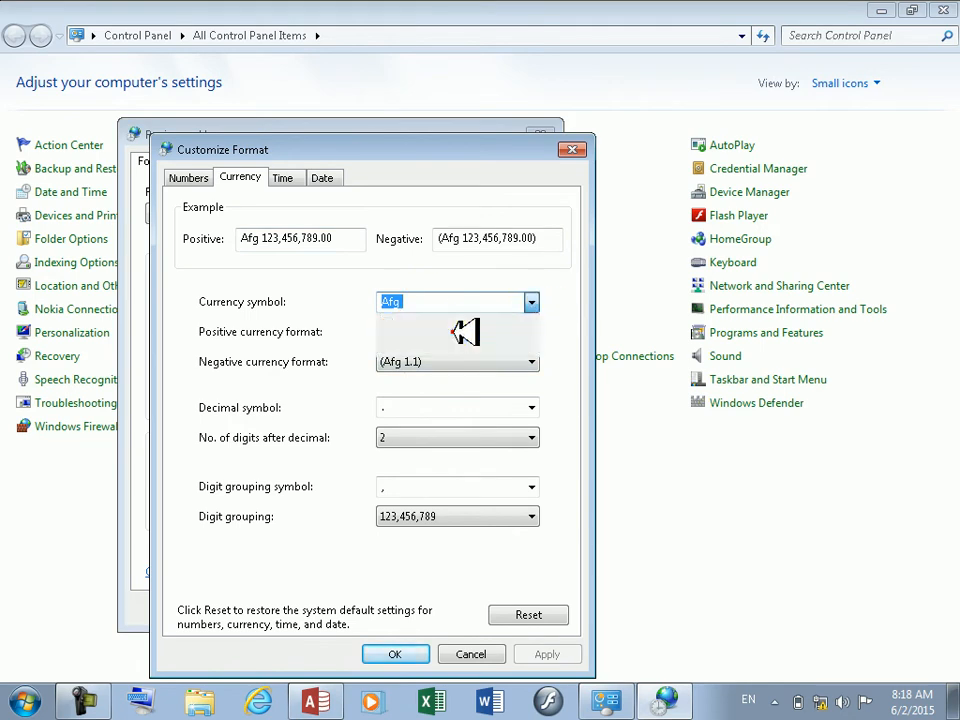
left_click(461, 332)
Step: Reset all customizations of the current regional format, accept the Customize Format dialog, and close Region and Language and Control Panel
left_click(550, 616)
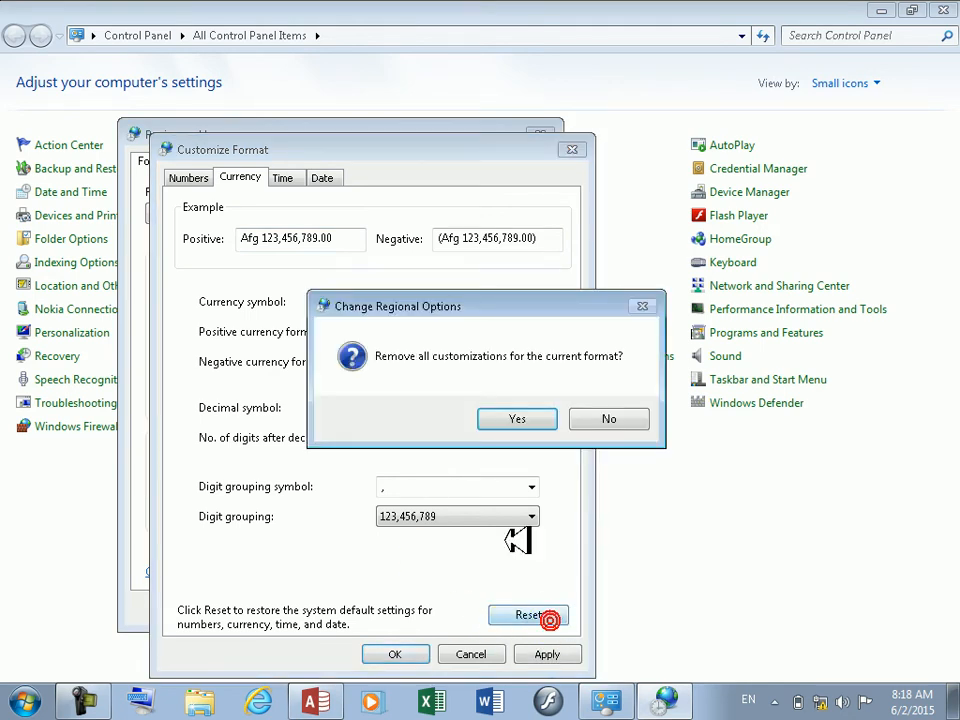
left_click(531, 411)
left_click(398, 652)
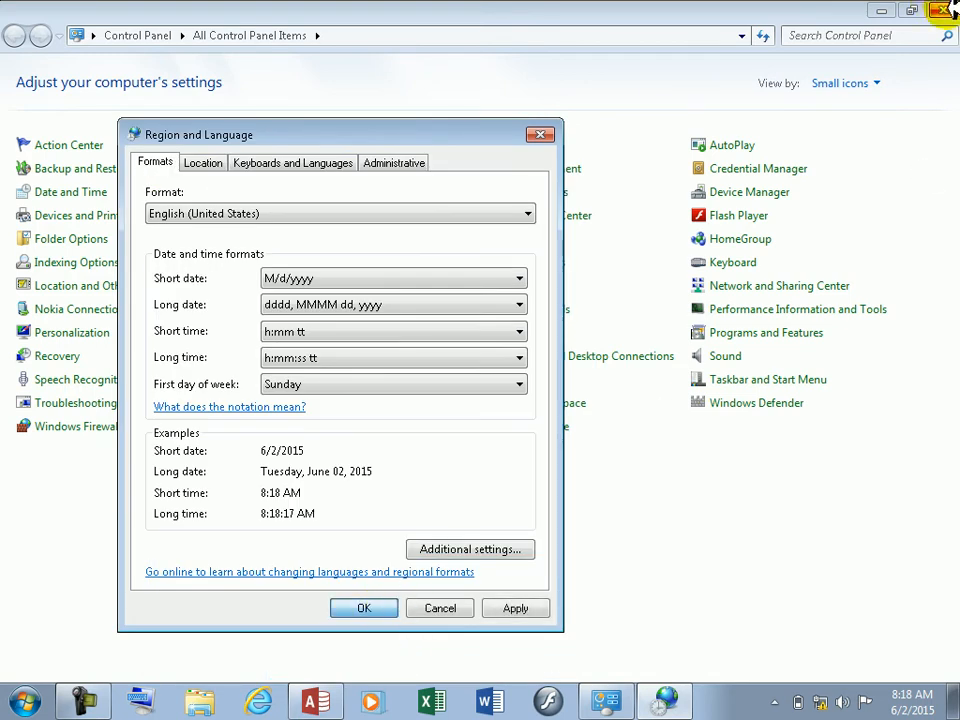
left_click(440, 608)
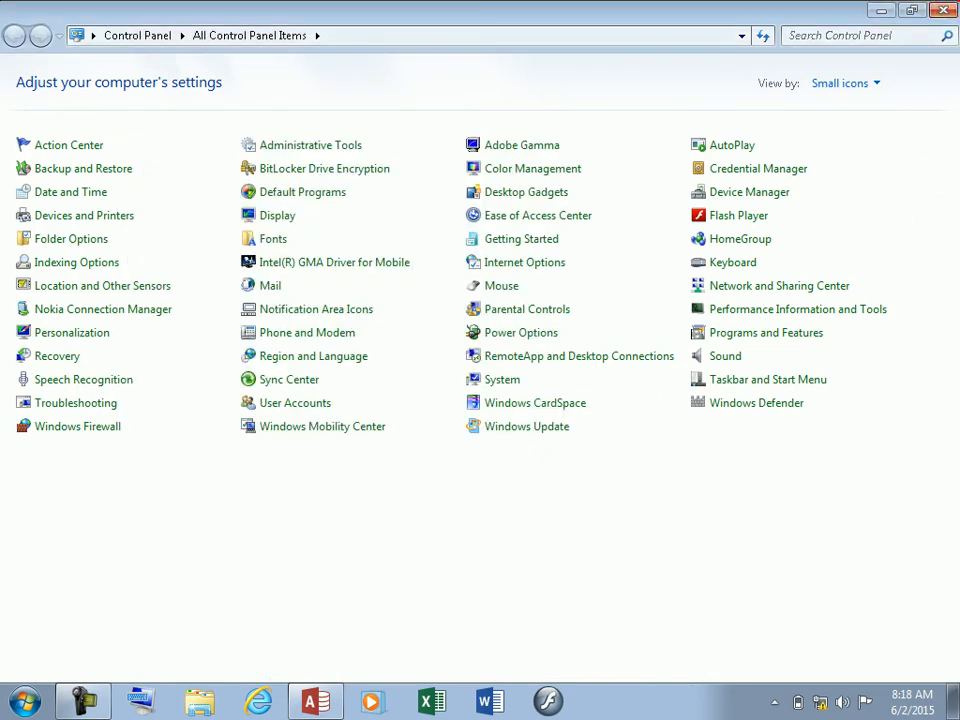
left_click(943, 10)
Step: Back in Access, save the Basic DB table, open Datasheet view and select the new record's Salary cell
left_click(25, 78)
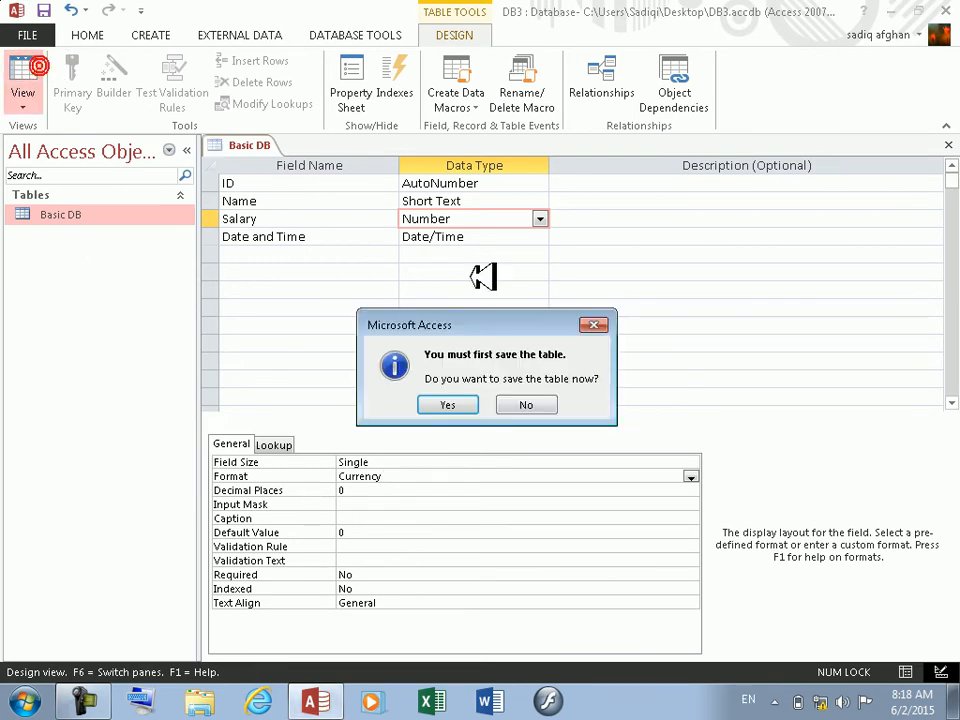
left_click(442, 405)
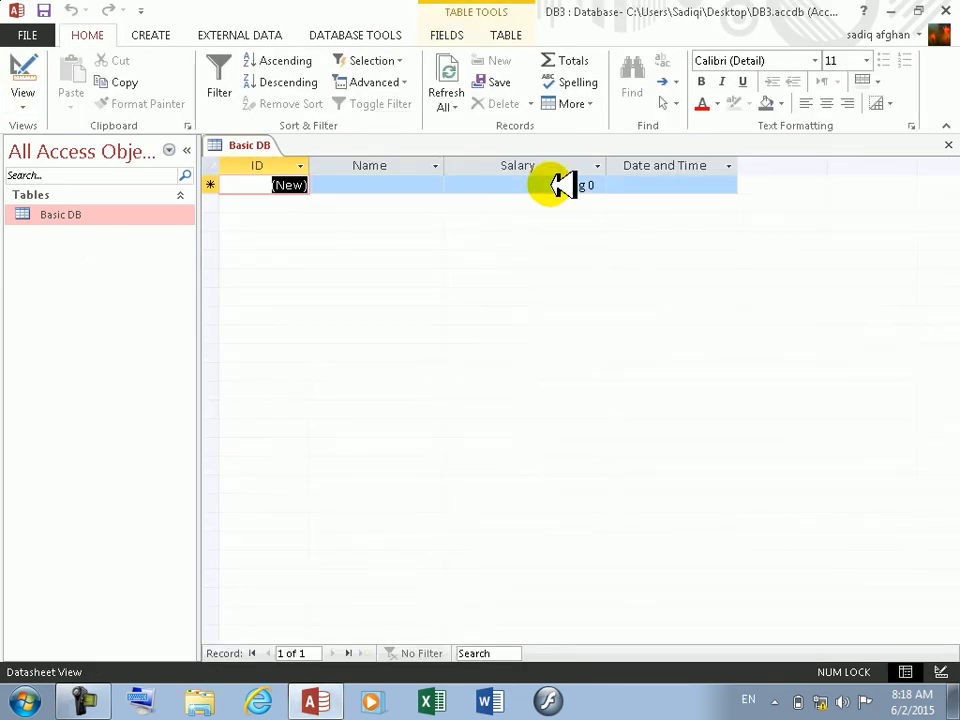
left_click(549, 186)
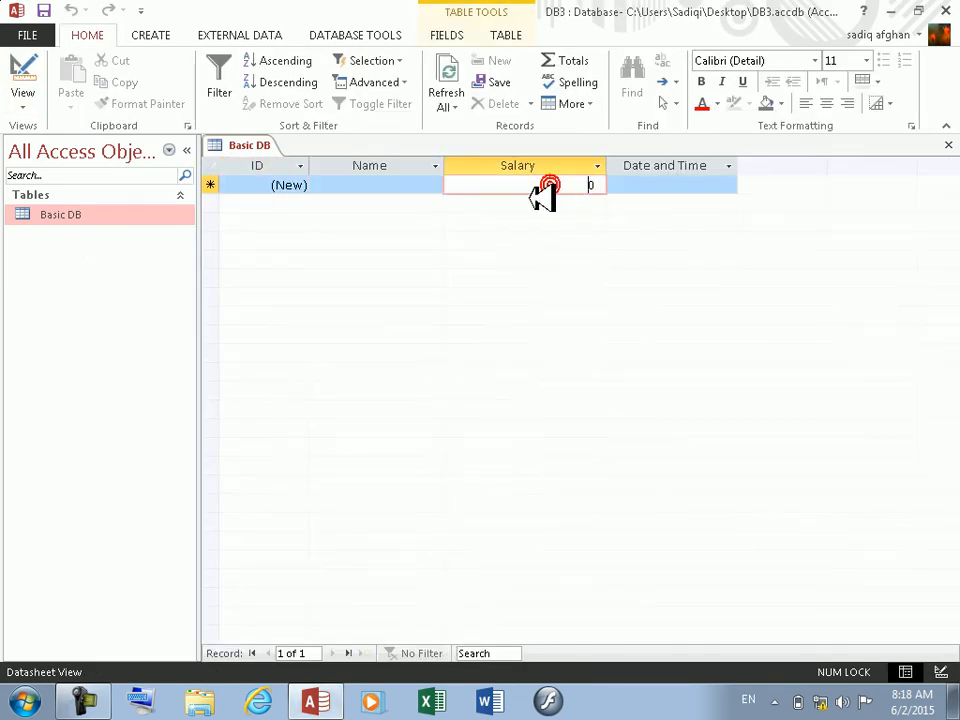
Step: In Design view, review the Format options available for the Salary field
left_click(25, 104)
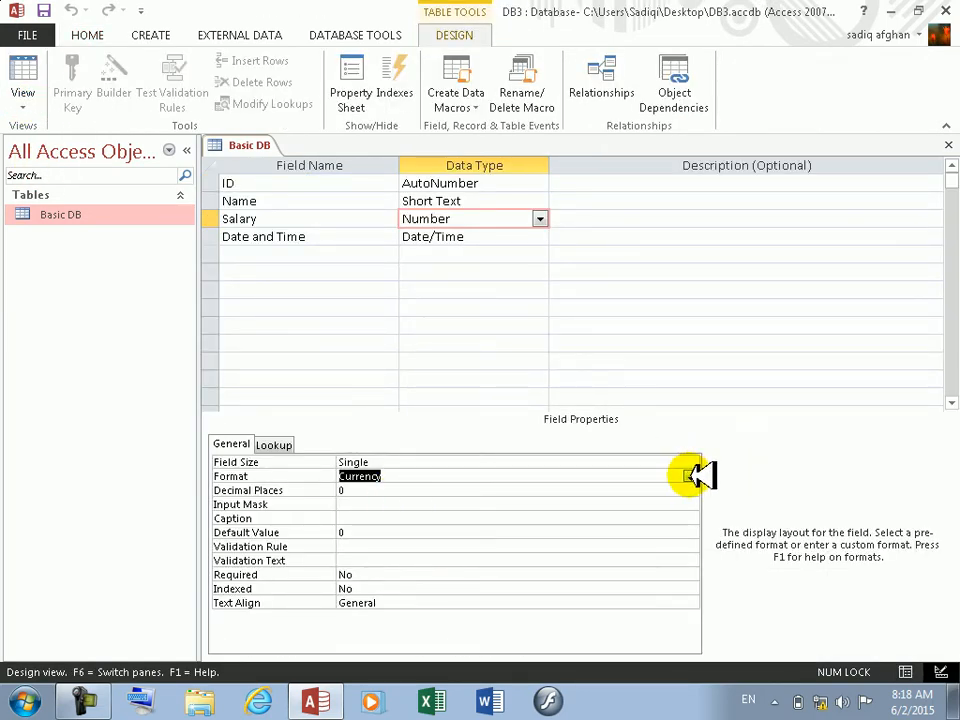
left_click(690, 476)
left_click(644, 390)
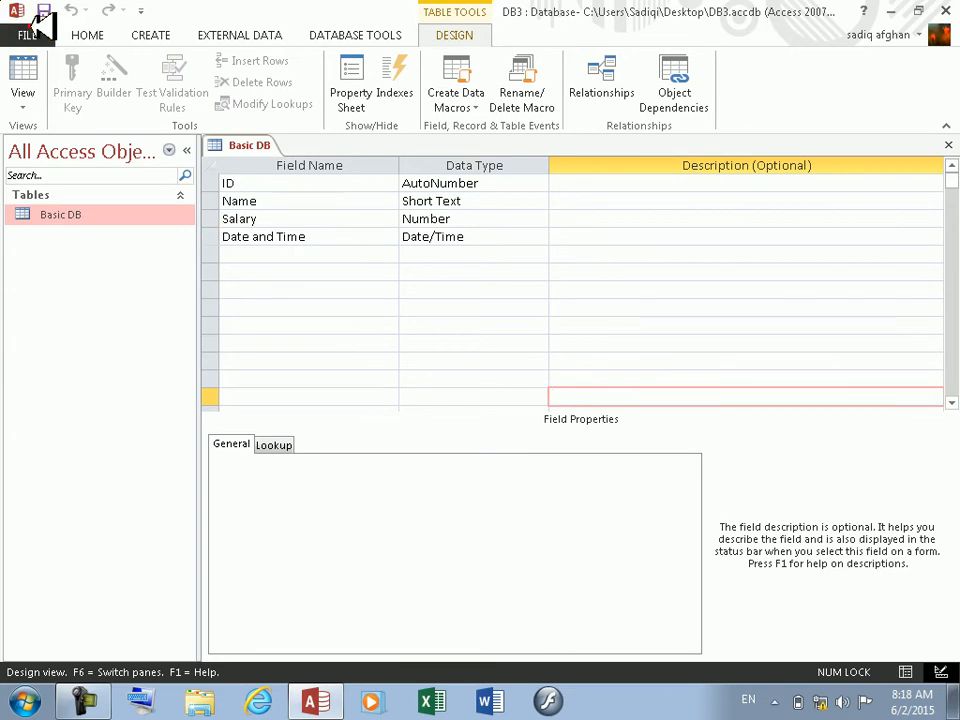
Step: Close the database, reopen DB3 from the recent files and open its Basic DB table
left_click(40, 20)
left_click(47, 301)
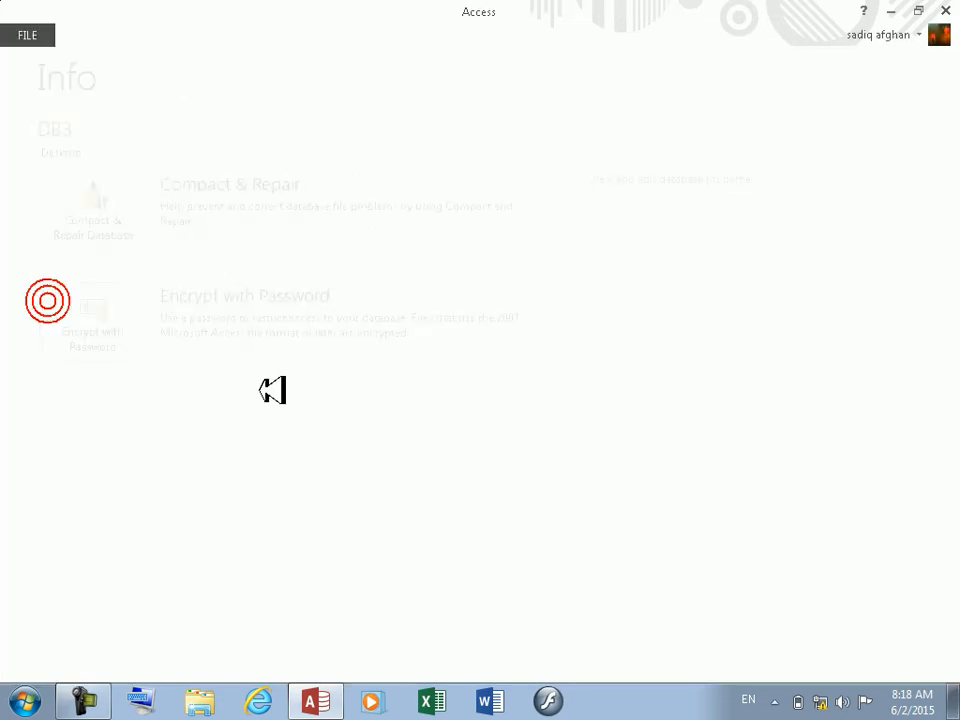
left_click(33, 35)
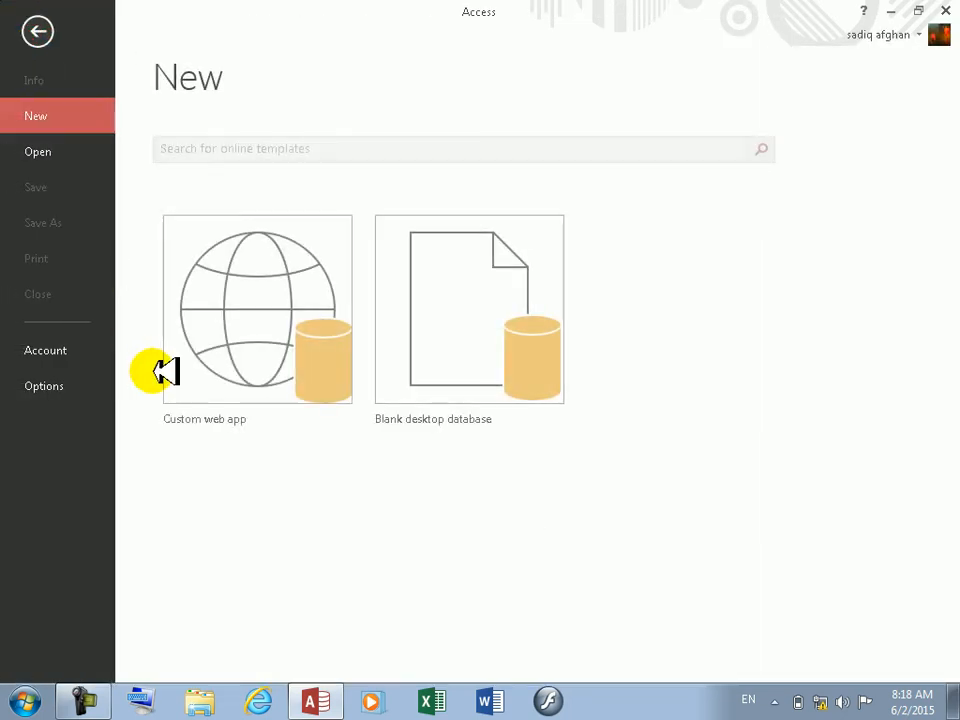
left_click(55, 153)
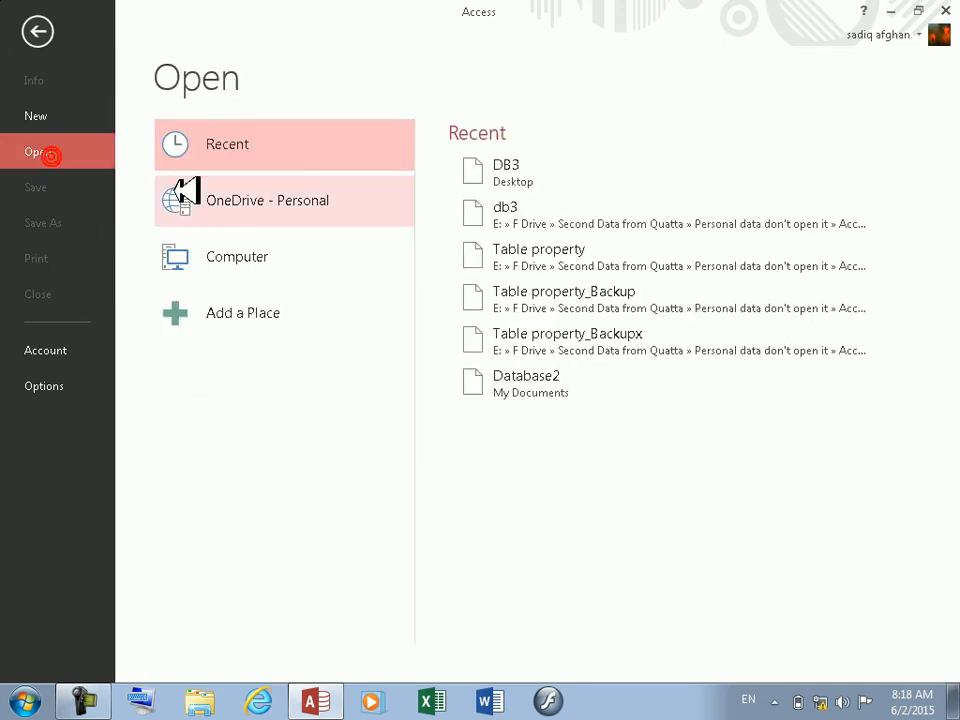
left_click(570, 182)
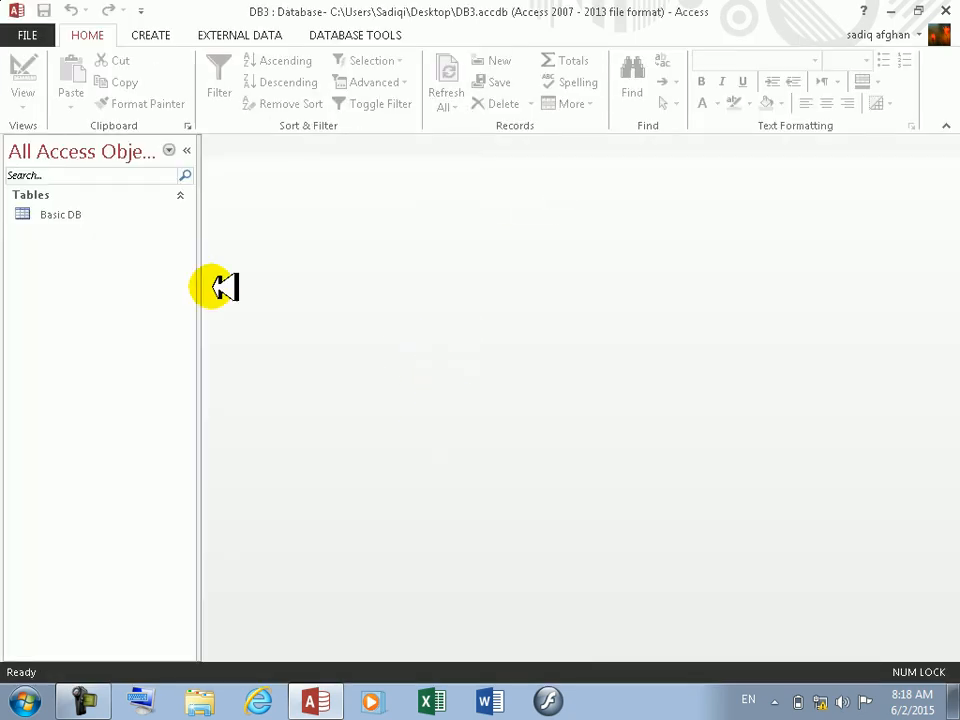
double_click(100, 217)
Step: Check the Salary field's properties in Design view and compare them with its display in Datasheet view
left_click(25, 68)
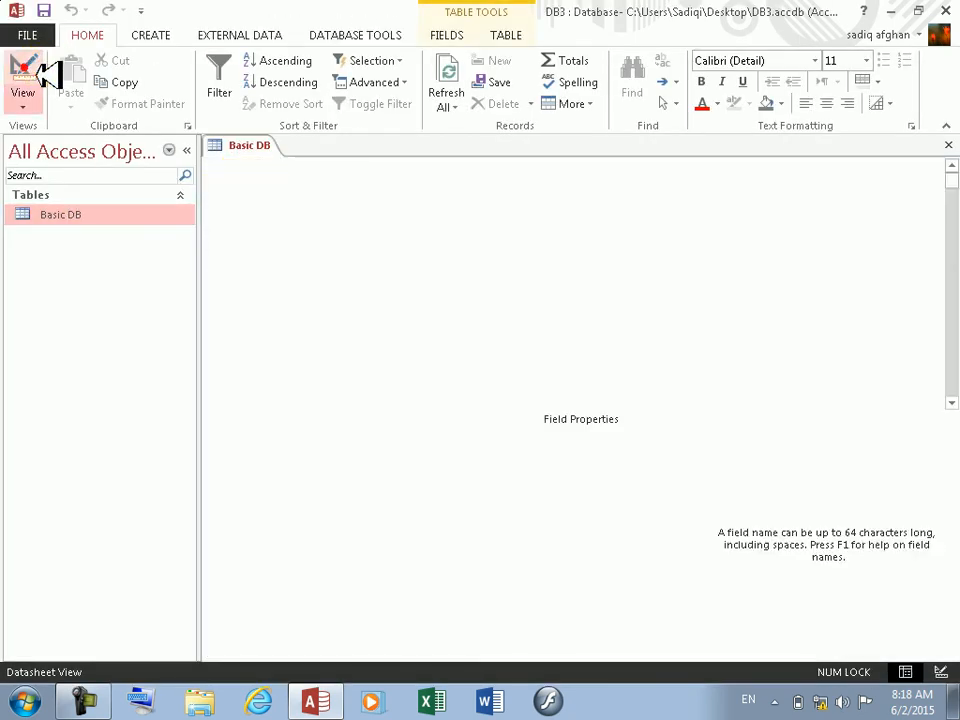
left_click(300, 218)
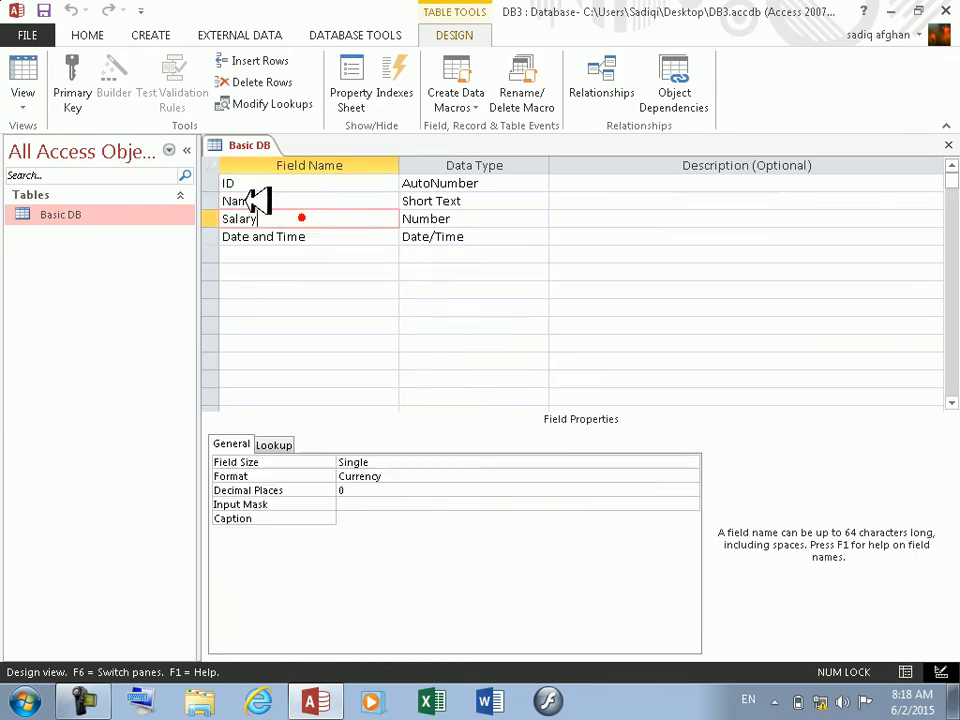
left_click(23, 70)
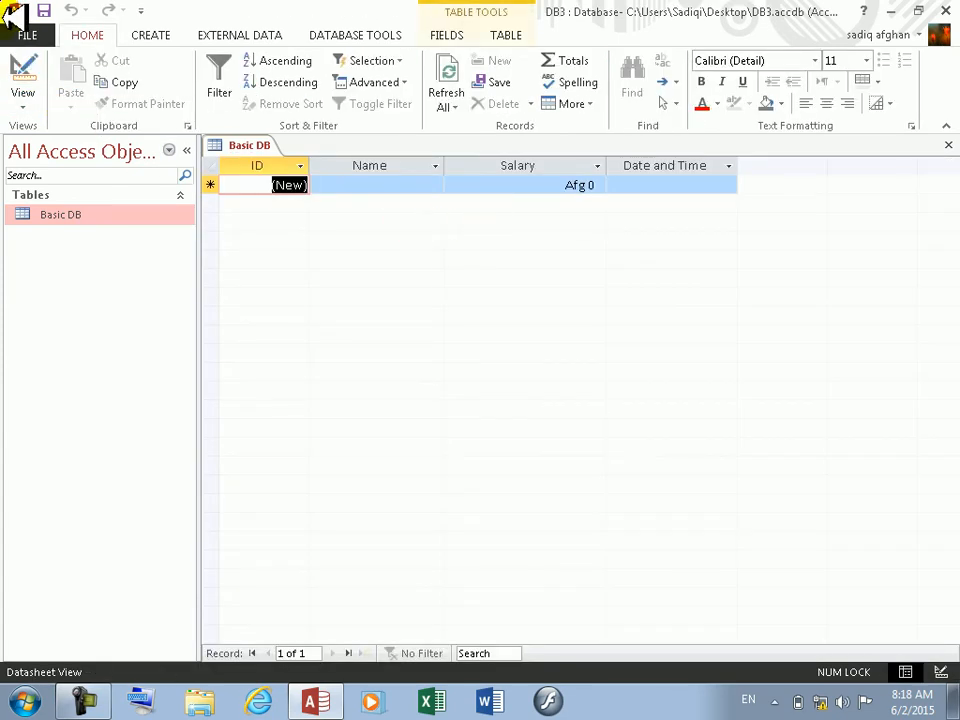
left_click(23, 68)
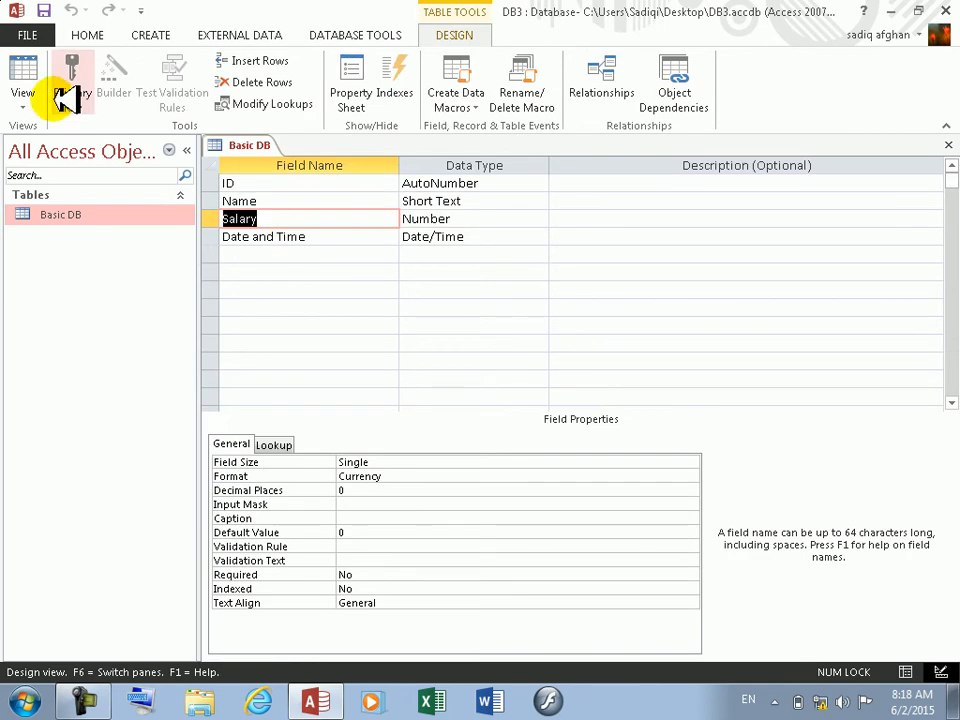
Step: In Datasheet view, enter 435345 as the Salary of the new record
left_click(23, 68)
left_click(580, 190)
type("adsfads")
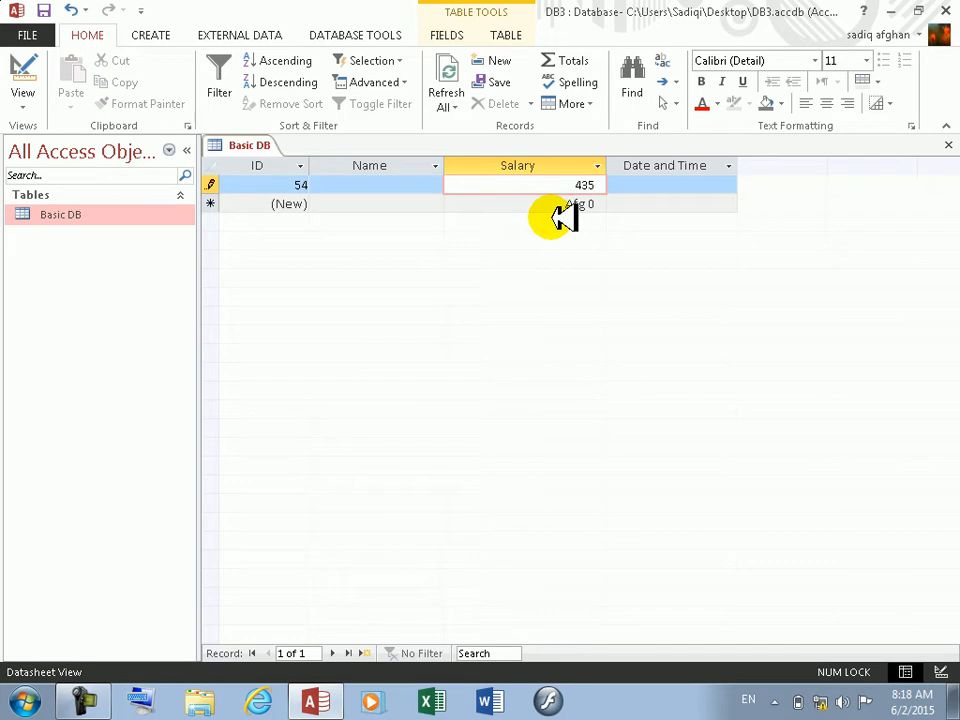
type("5")
key("Tab")
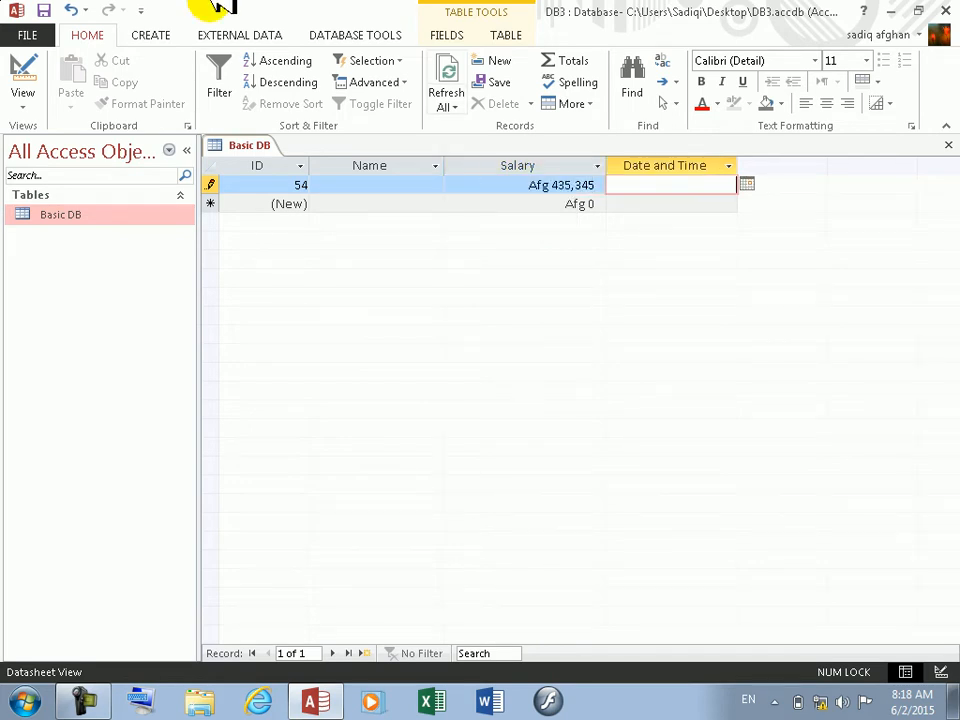
Step: Close the DB3 database
left_click(62, 217)
right_click(62, 220)
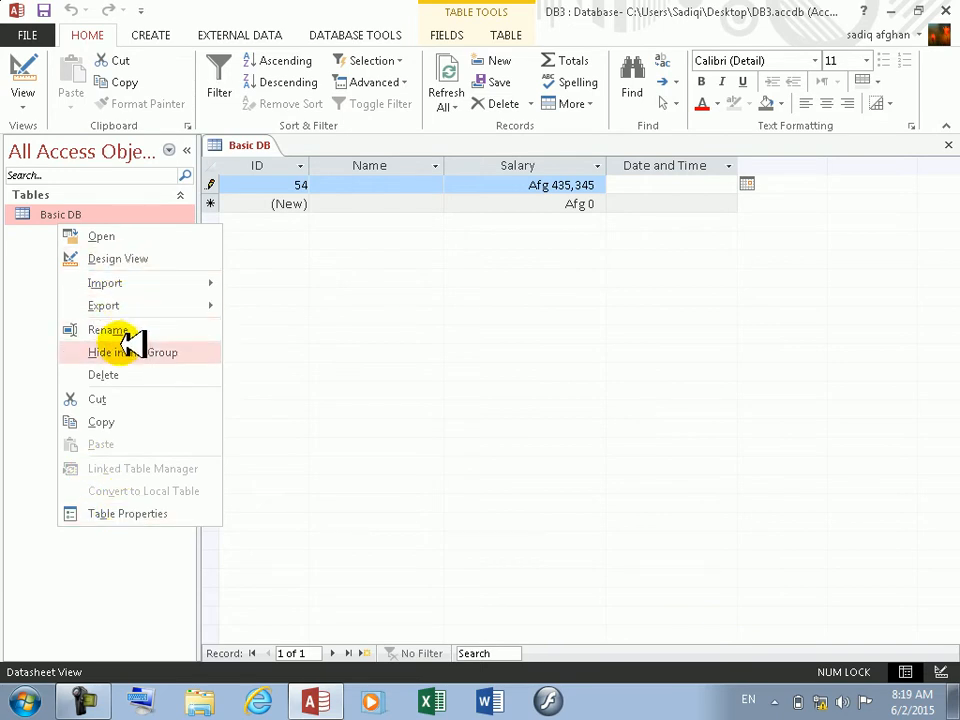
left_click(29, 38)
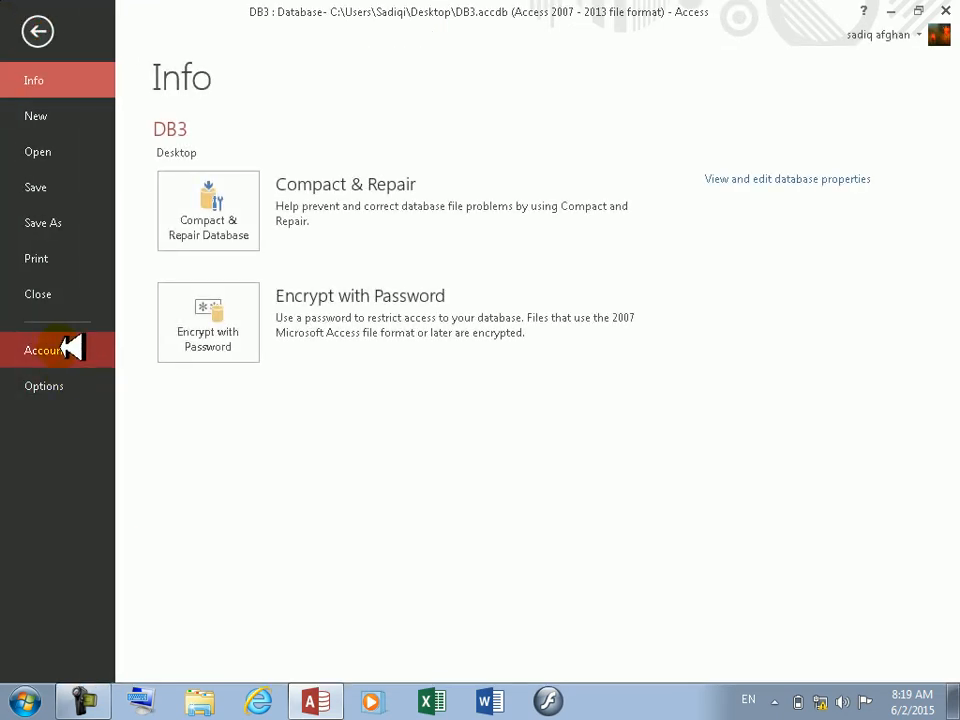
left_click(62, 288)
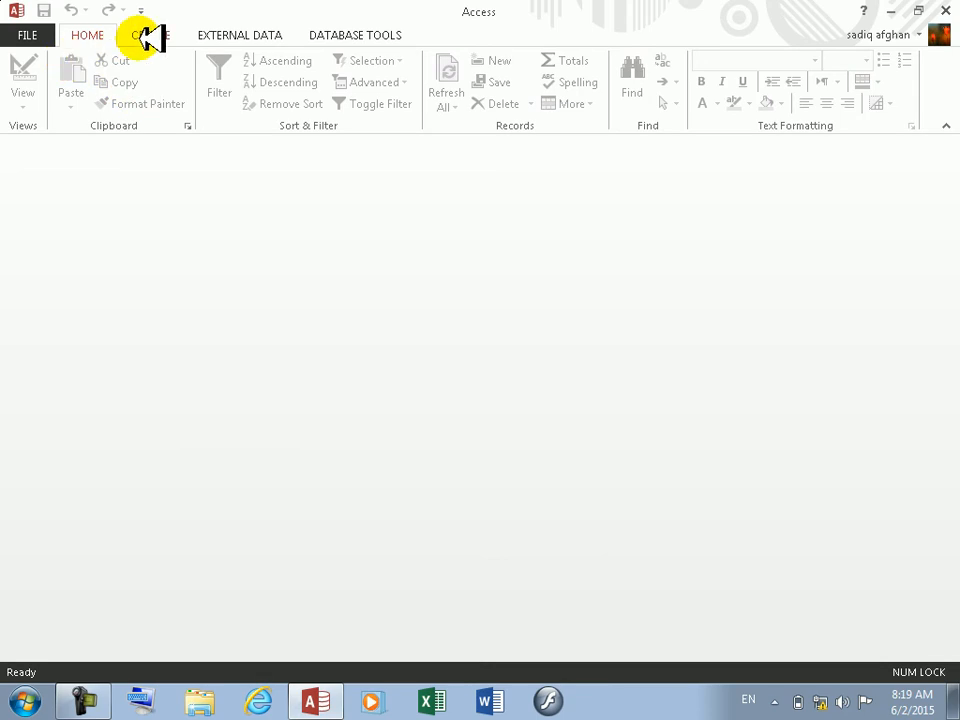
left_click(151, 34)
left_click(242, 32)
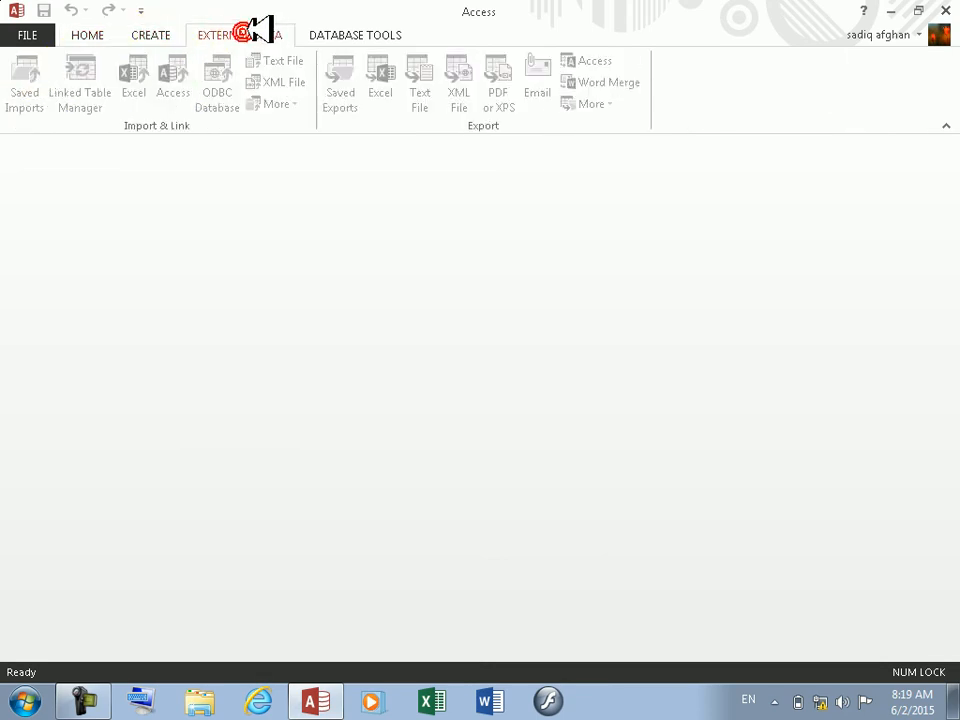
left_click(80, 36)
left_click(330, 34)
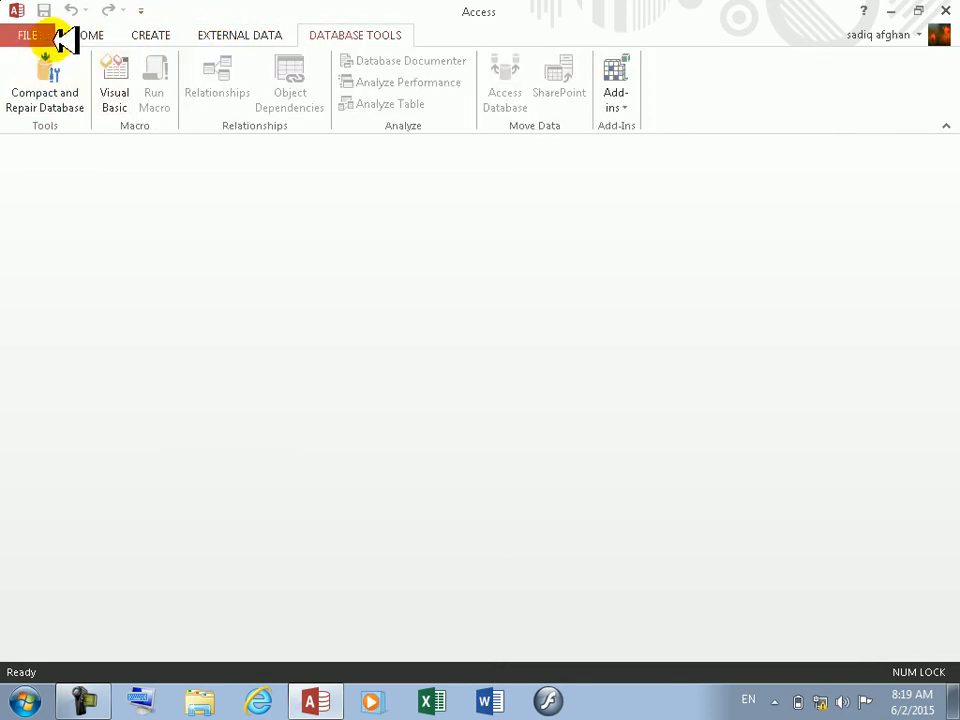
left_click(84, 38)
Step: Create a blank desktop database named Database3 and open its table in Design view, saving it as Table1
left_click(56, 36)
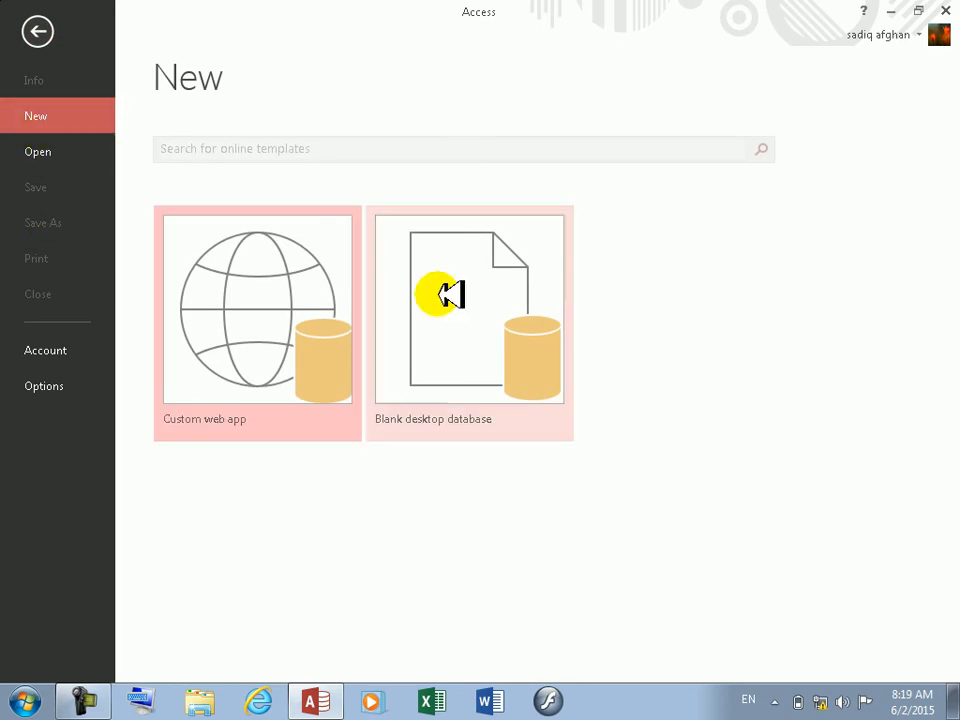
left_click(533, 337)
left_click(585, 416)
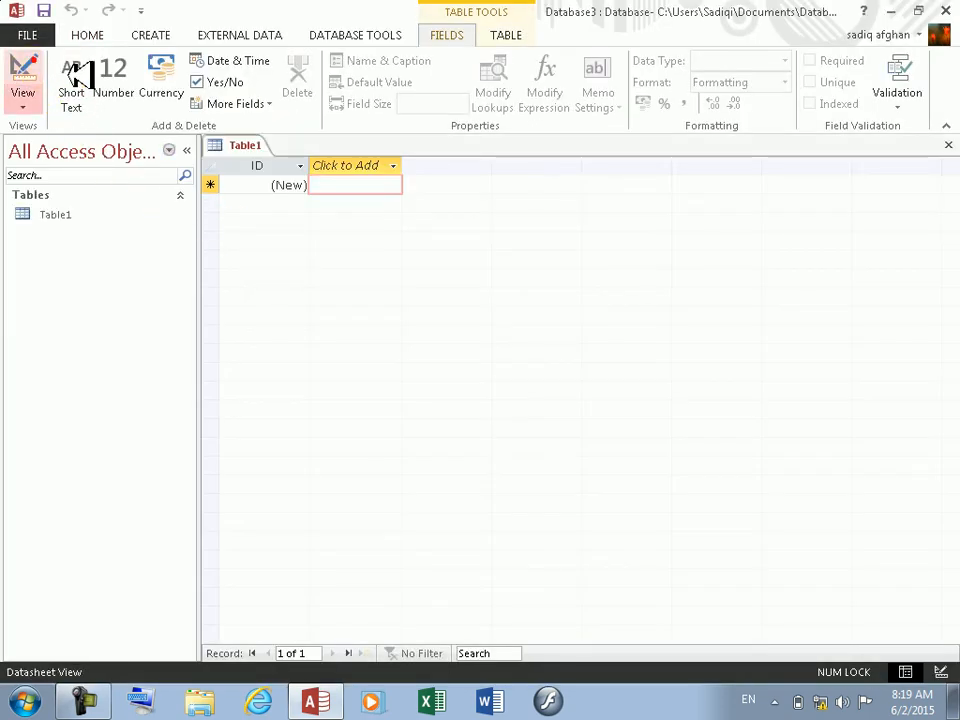
left_click(36, 74)
left_click(484, 278)
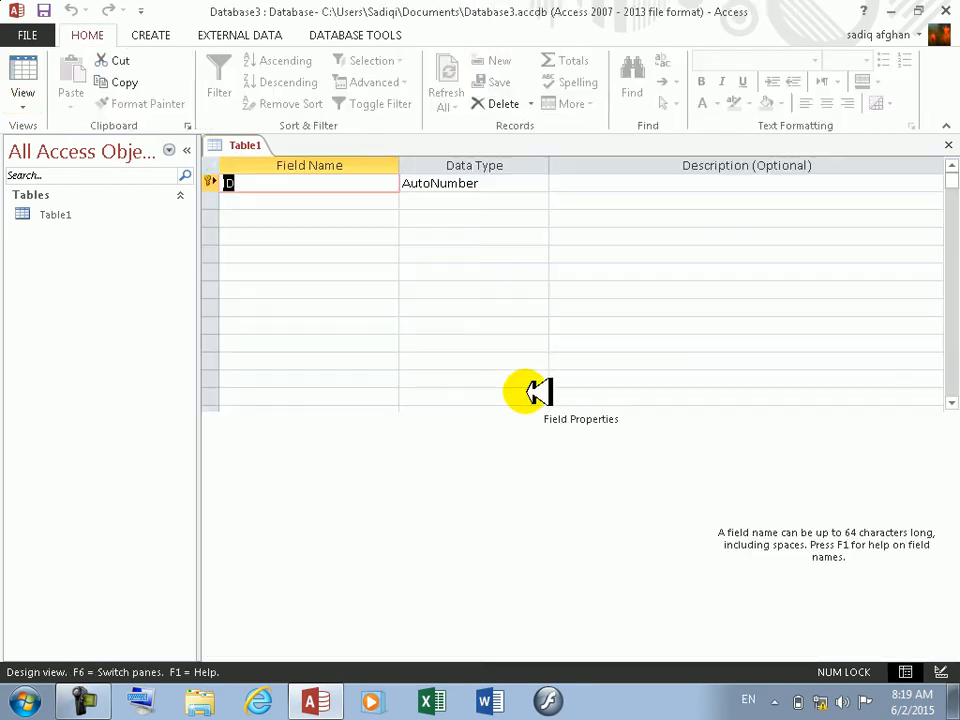
Step: Below the ID field, add Name and job fields with the Short Text data type, accepting the reserved field name
key("Tab")
key("Tab")
key("Tab")
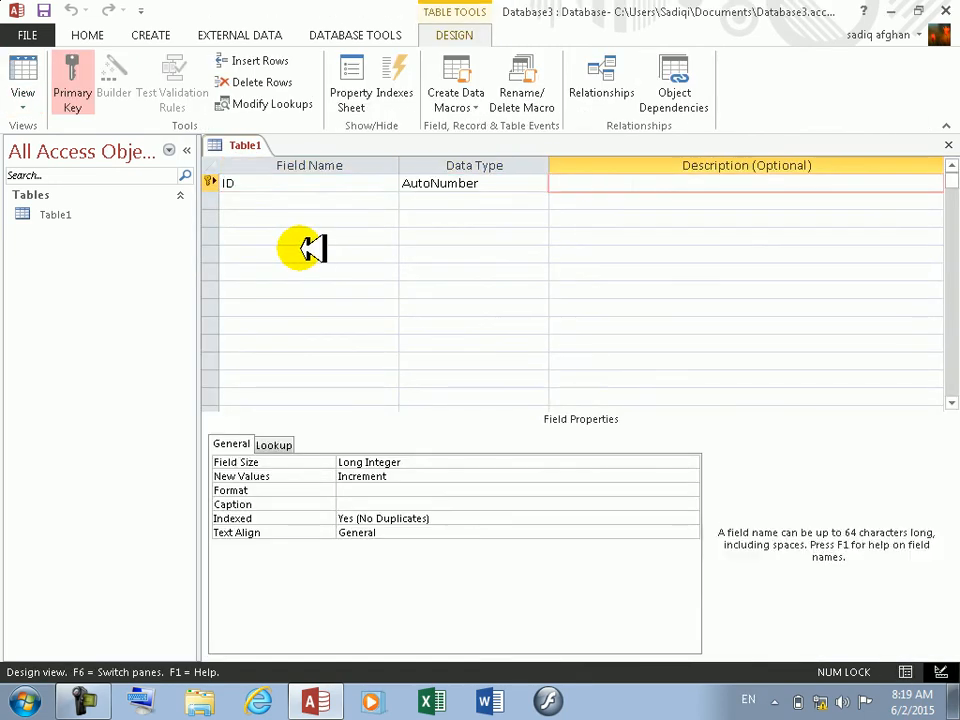
type("Name")
key("Tab")
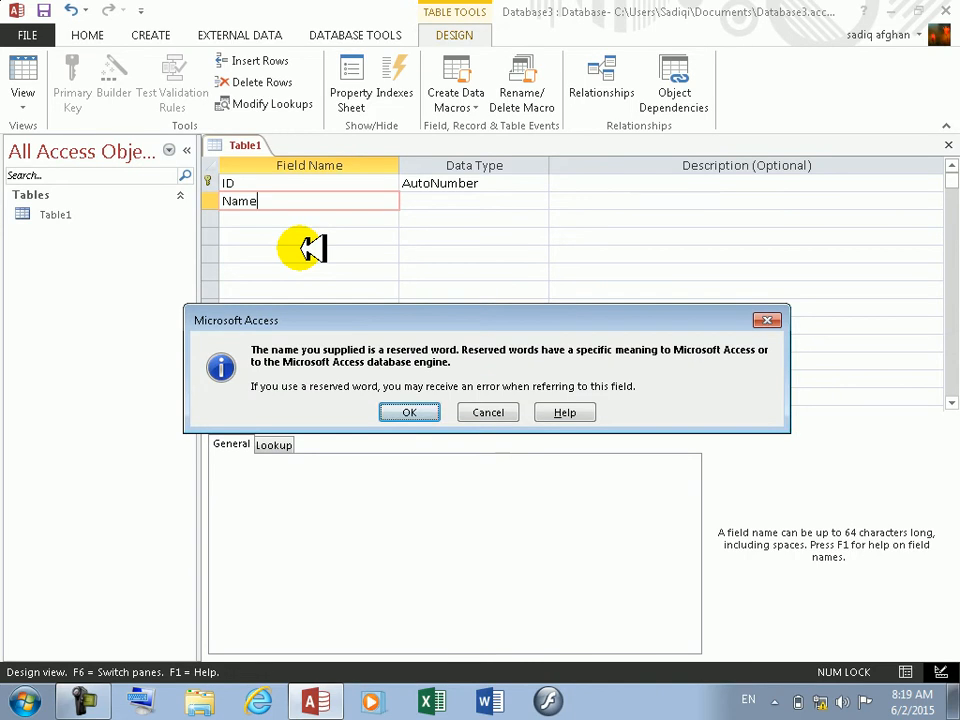
key("Return")
key("Tab")
key("Tab")
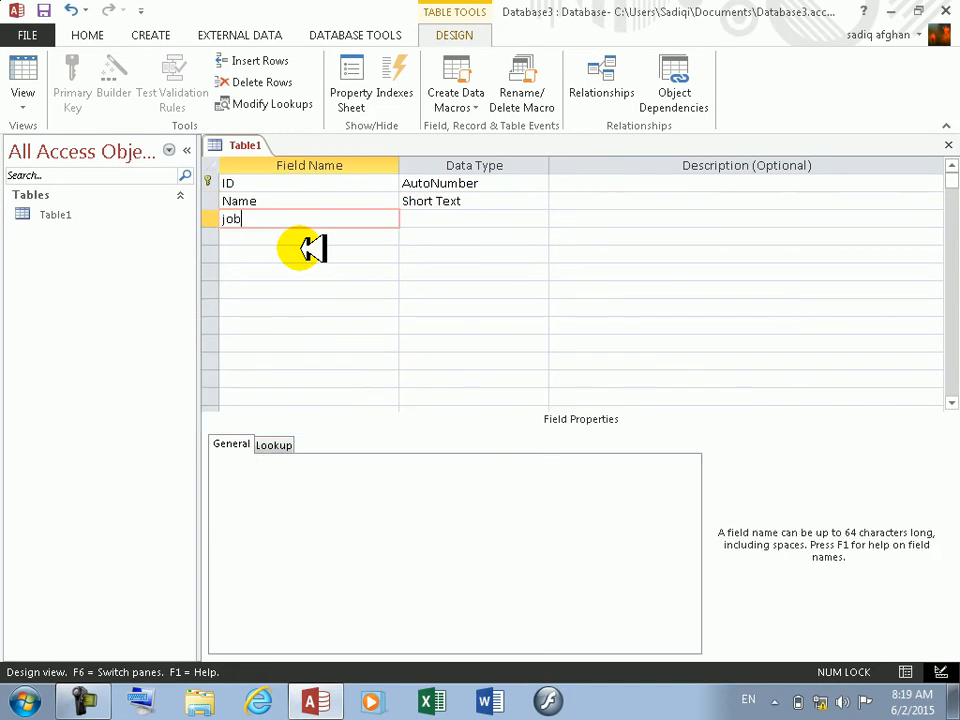
key("Tab")
key("Tab")
key("Tab")
Step: Add a salary field with the Number data type below the job field
type("salary")
key("Tab")
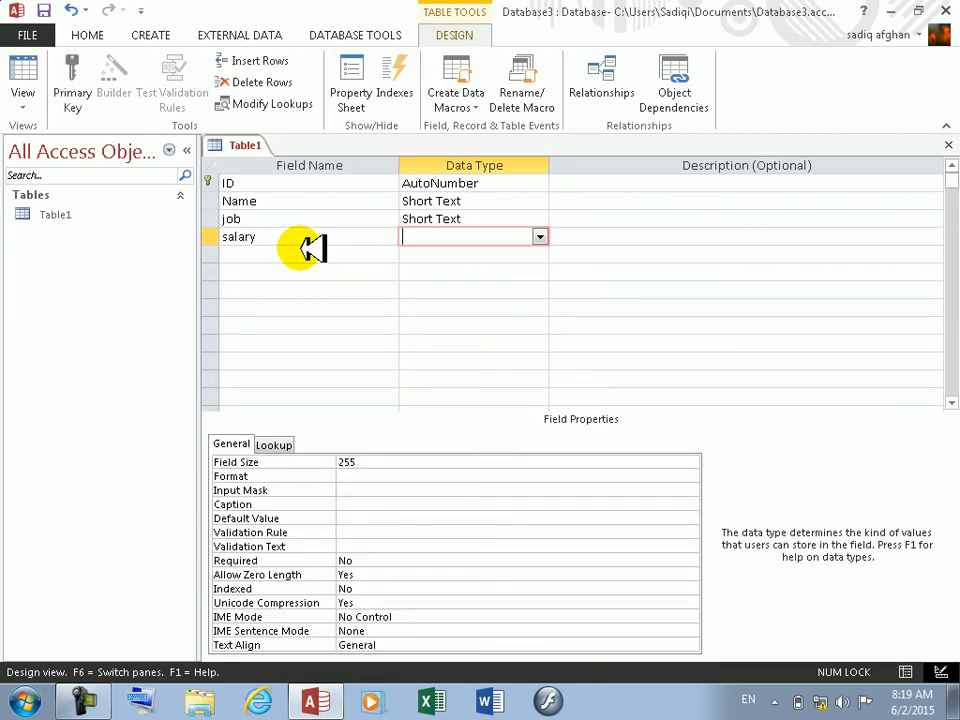
type("n")
key("Tab")
key("Tab")
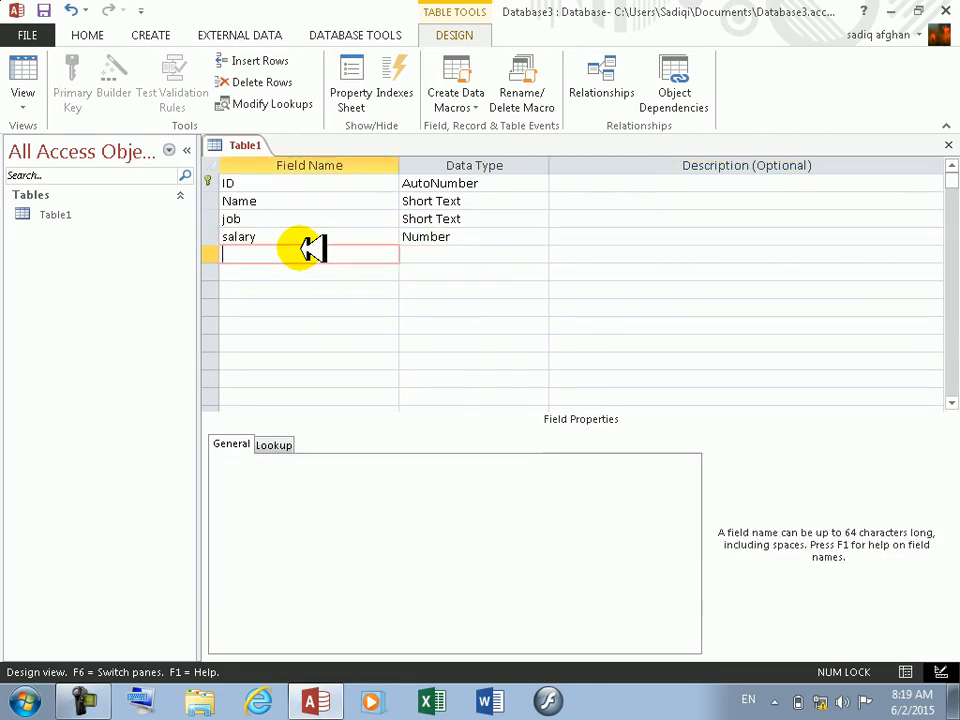
Step: Examine the predefined Format options for the salary field of Table1
left_click(300, 237)
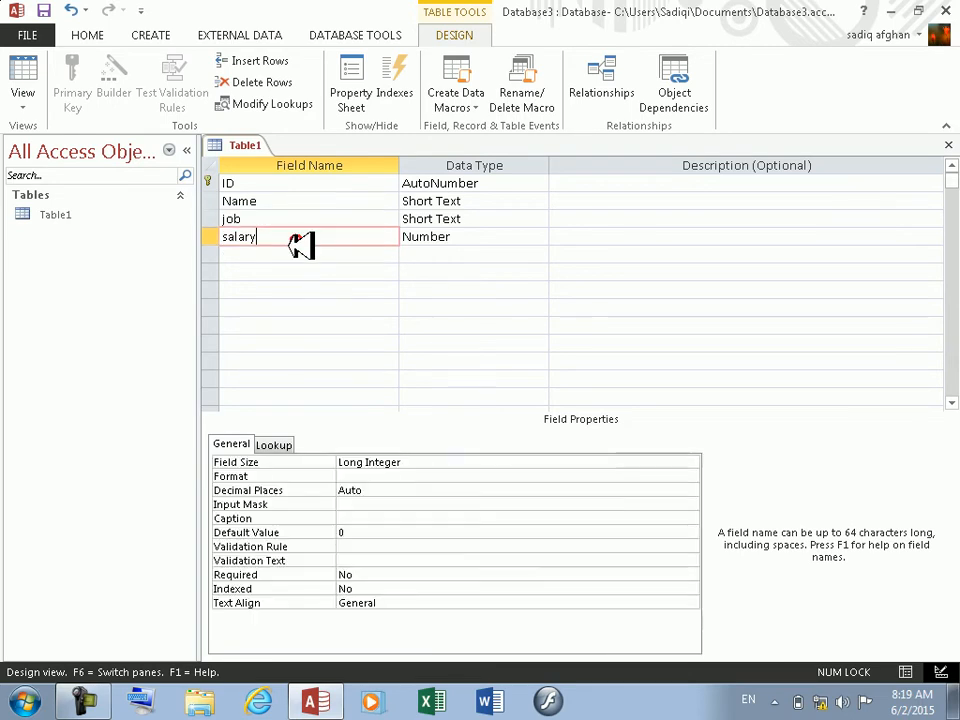
left_click(446, 478)
left_click(690, 477)
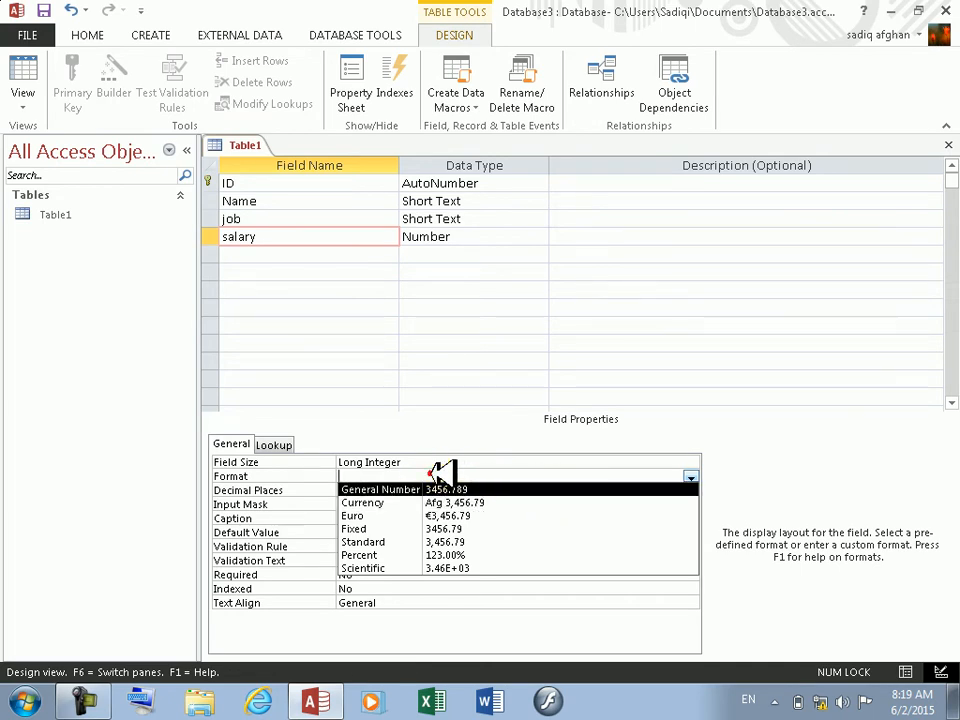
left_click(668, 381)
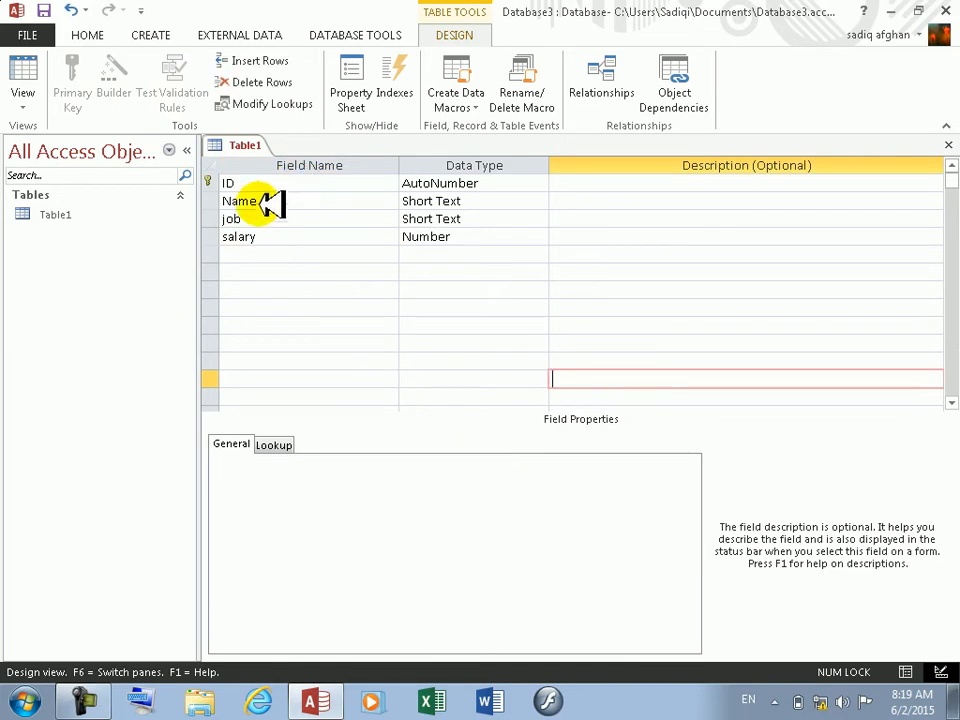
Step: Set the salary field's Format to the custom format #,"Af"
left_click(258, 234)
left_click(370, 477)
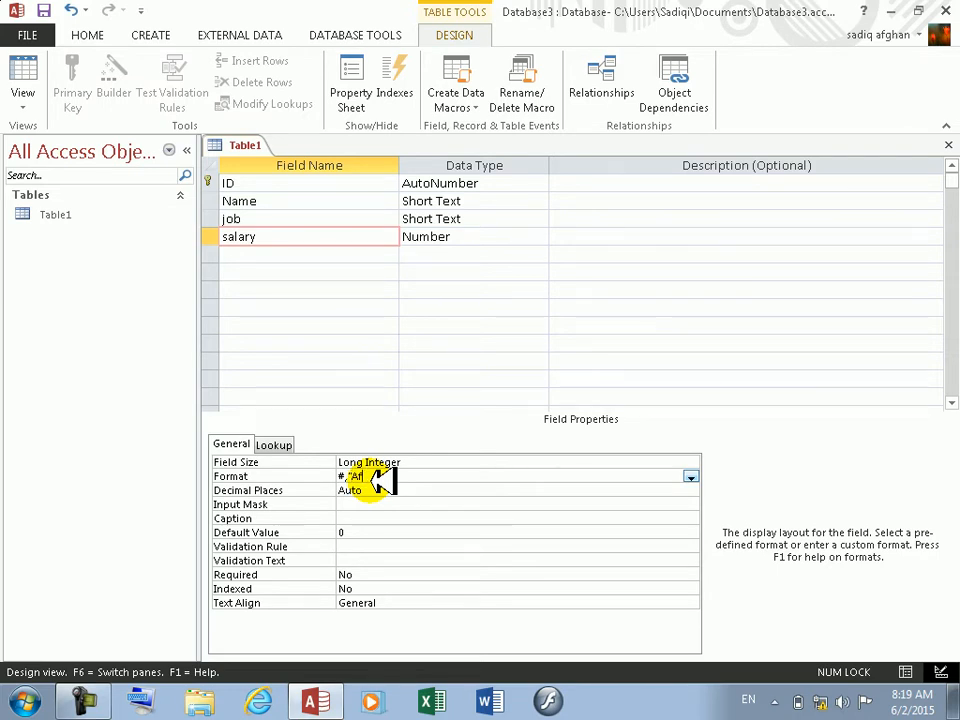
key("Return")
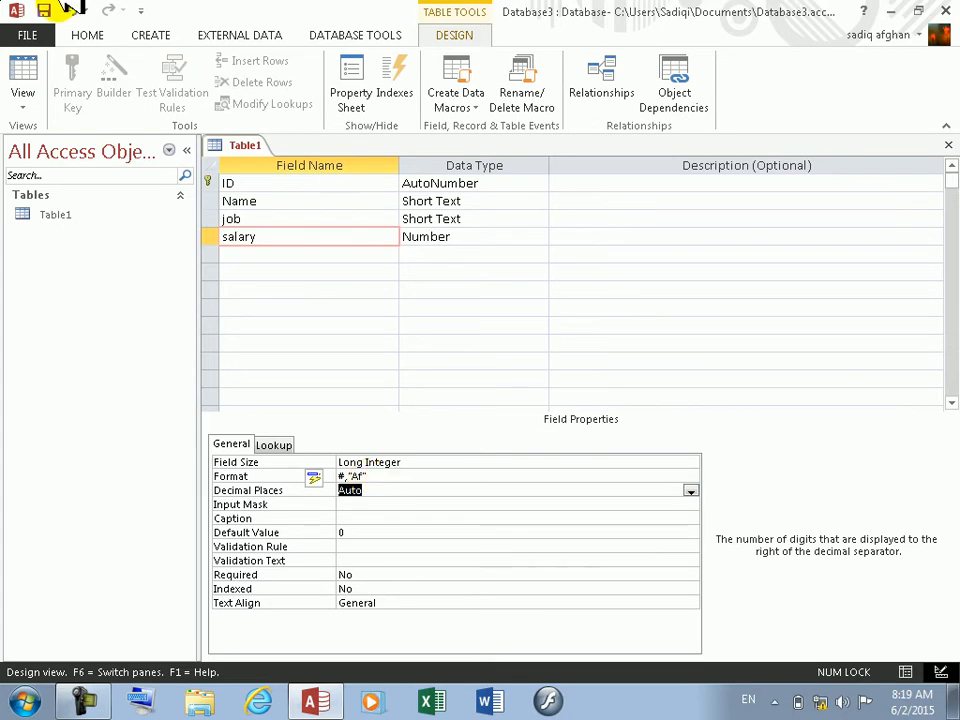
Step: Switch Table1 to Datasheet view, saving the changes, and enter 23 as the new record's salary
left_click(22, 80)
left_click(448, 398)
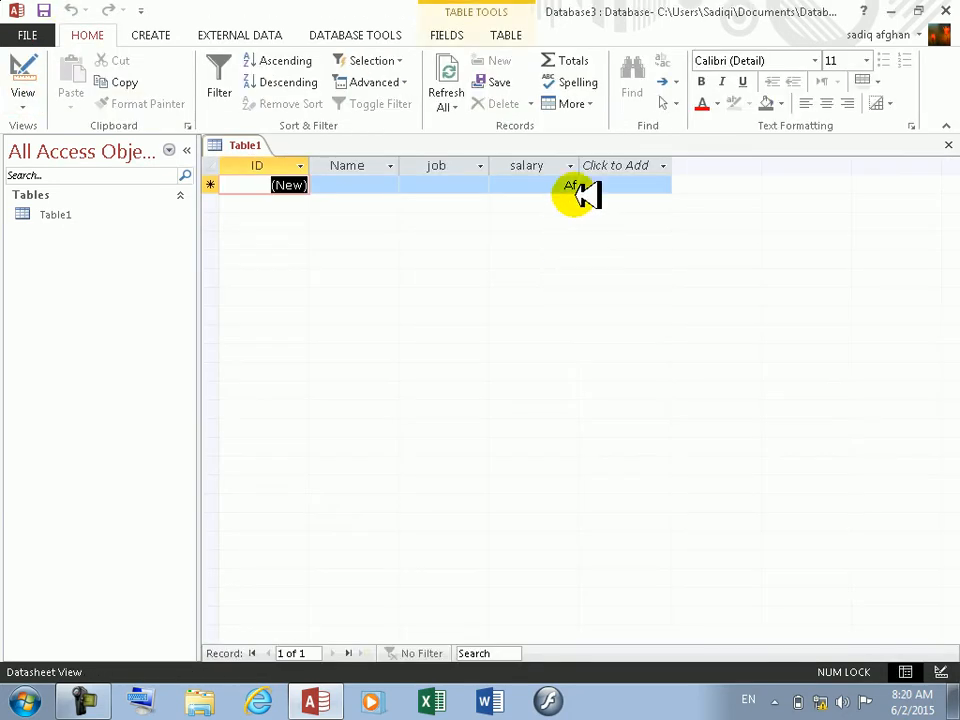
left_click(547, 182)
type("23")
key("Return")
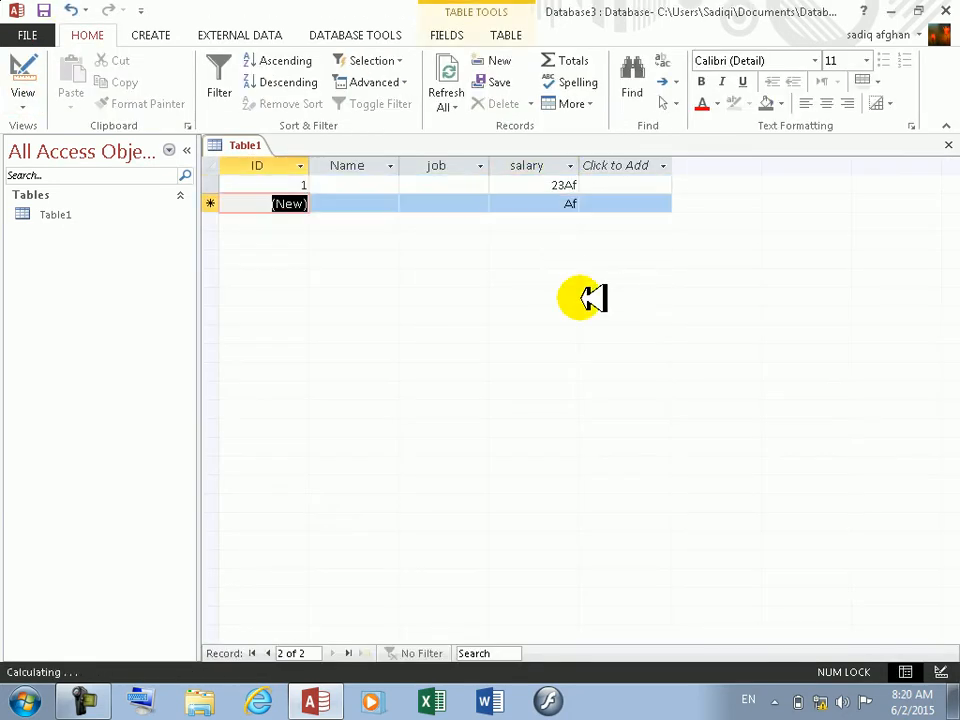
Step: Change the first record's salary to 23423 and return Table1 to Design view
left_click(570, 186)
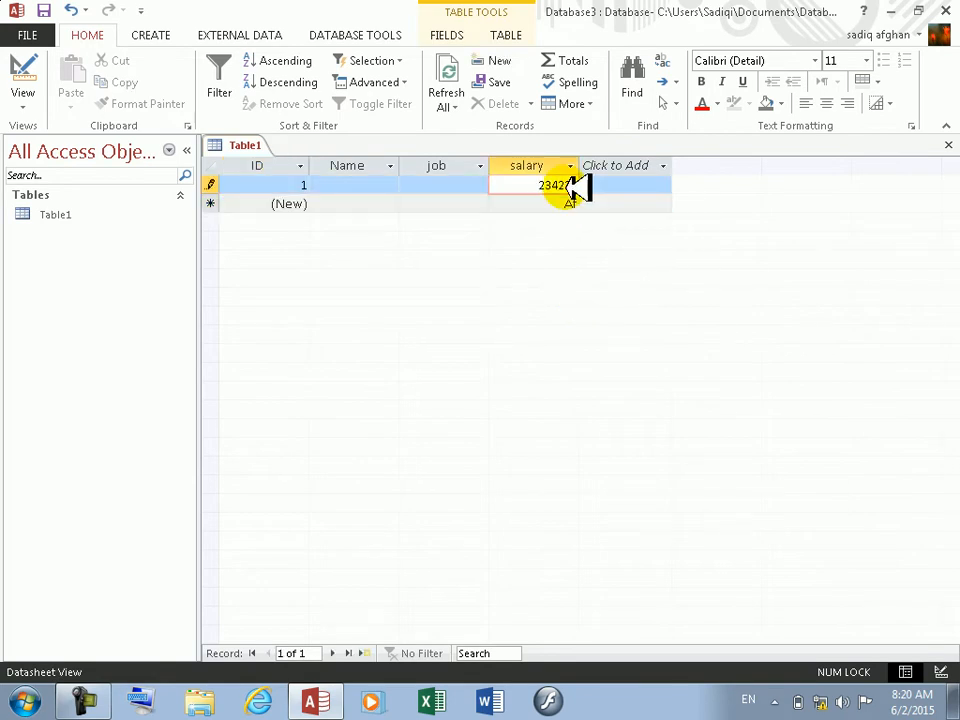
key("Return")
left_click(558, 203)
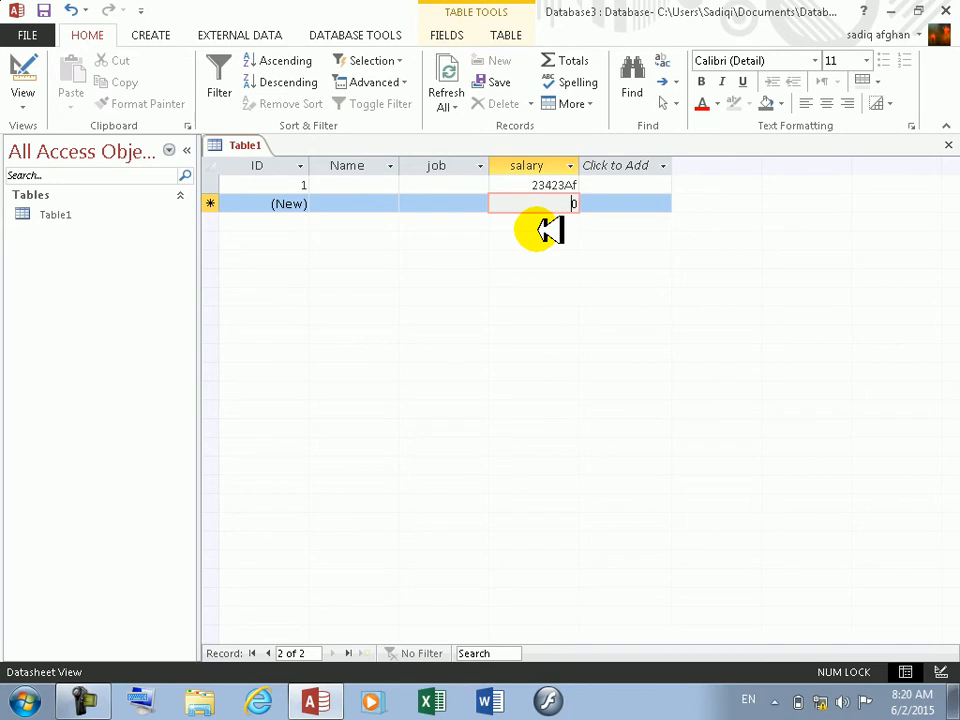
left_click(30, 70)
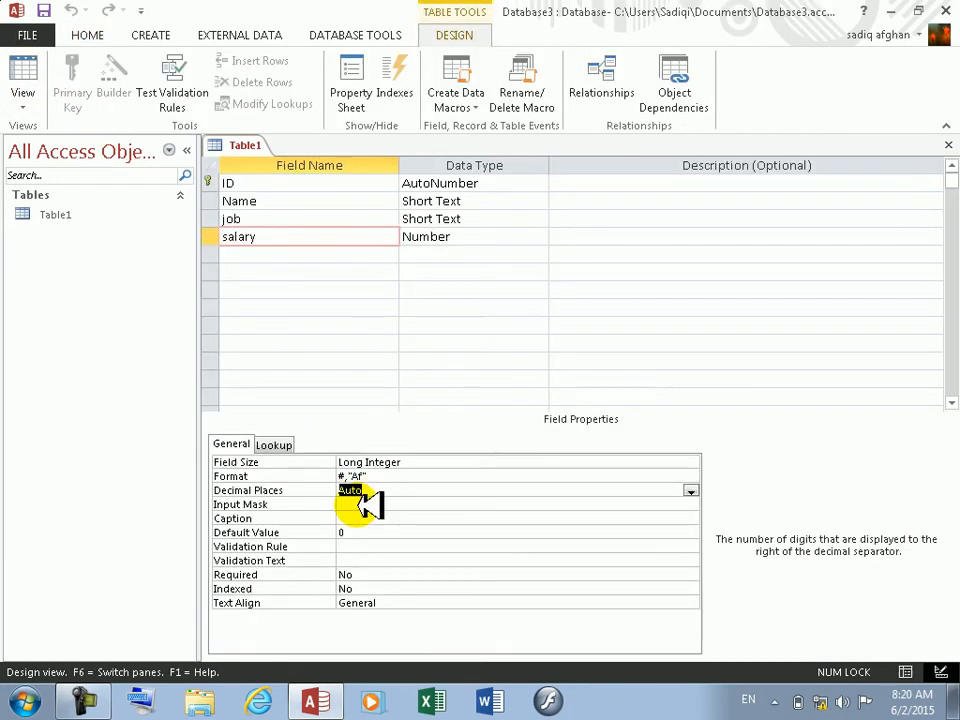
Step: Try the custom format "Af,#" on the salary field, saving Table1 and viewing the first record's salary in Datasheet view
left_click(370, 476)
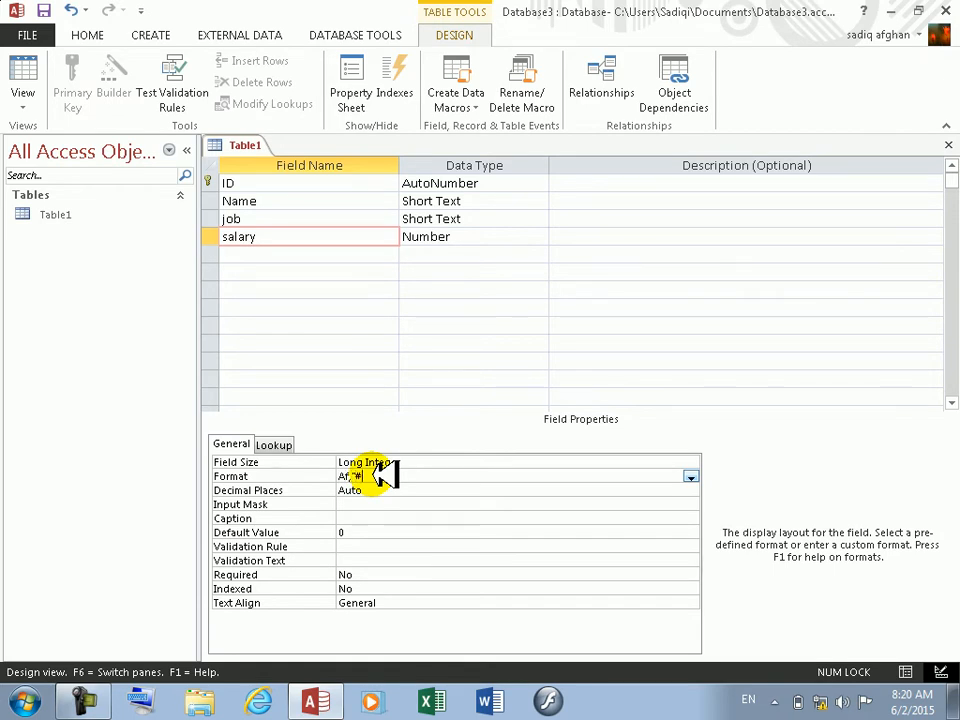
key("Return")
left_click(22, 80)
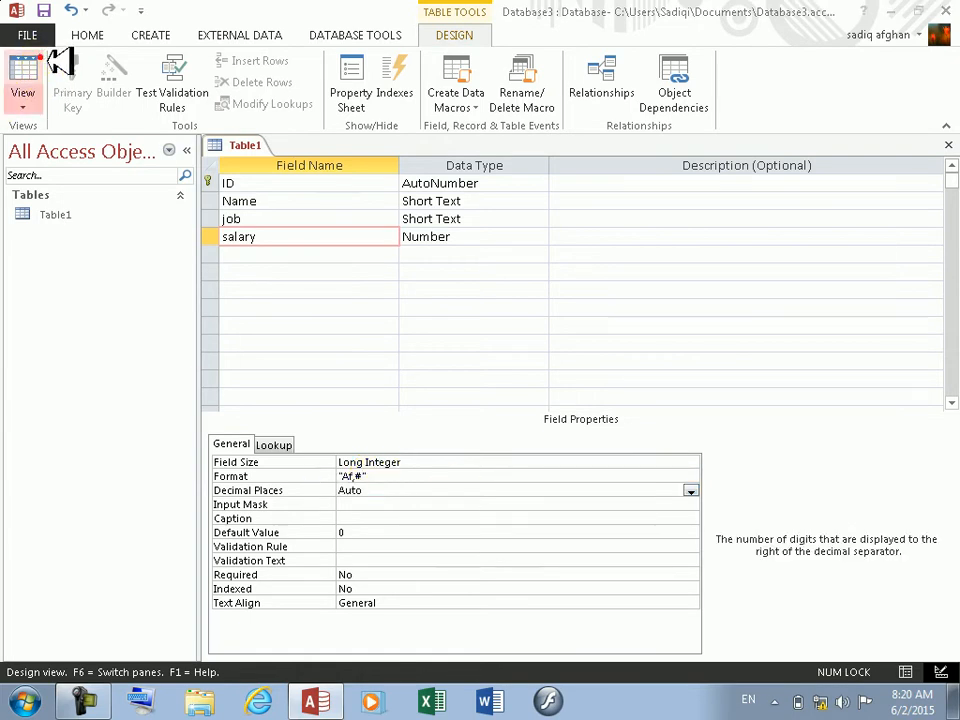
left_click(455, 404)
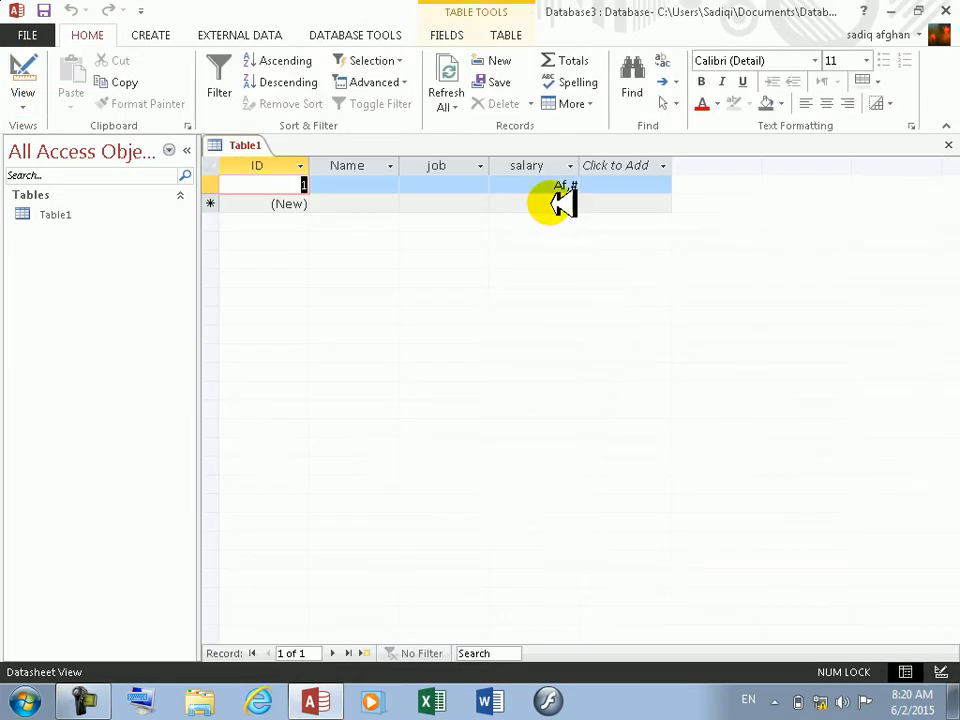
left_click(562, 188)
Step: Return to Design view, set the salary field's Format to "Af,"#, and switch to Datasheet view, saving the table
left_click(19, 80)
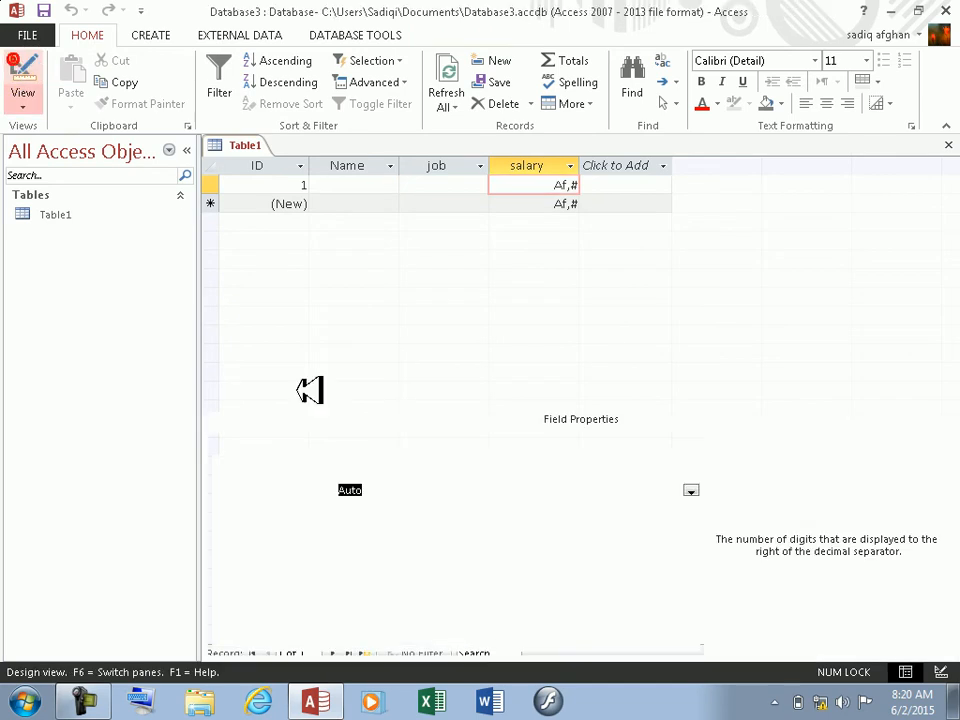
left_click(376, 477)
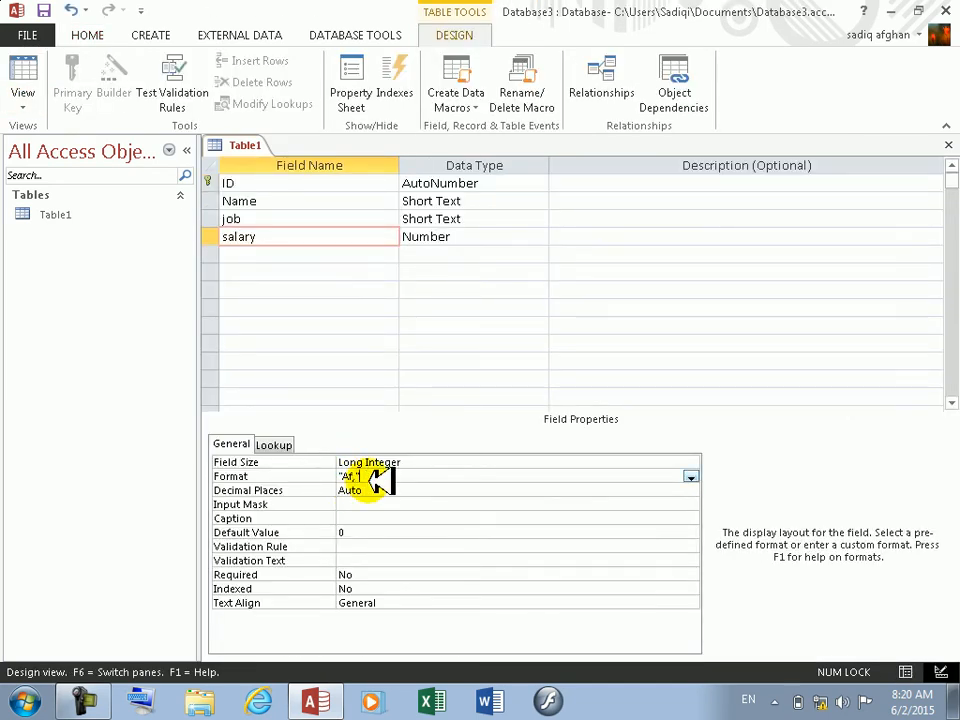
key("Return")
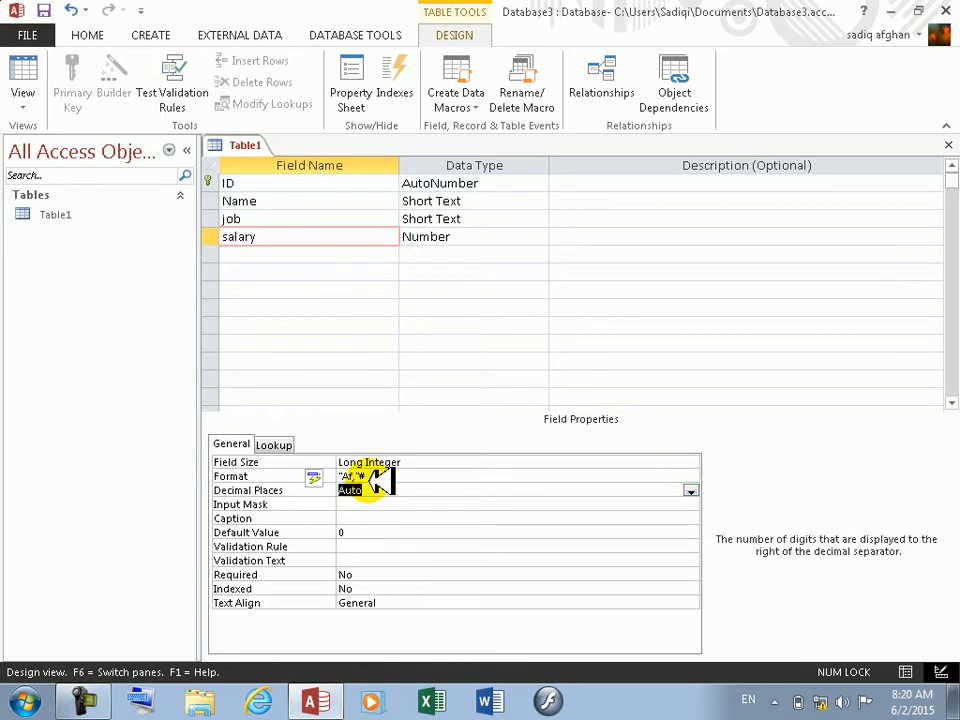
left_click(22, 78)
left_click(448, 405)
left_click(536, 206)
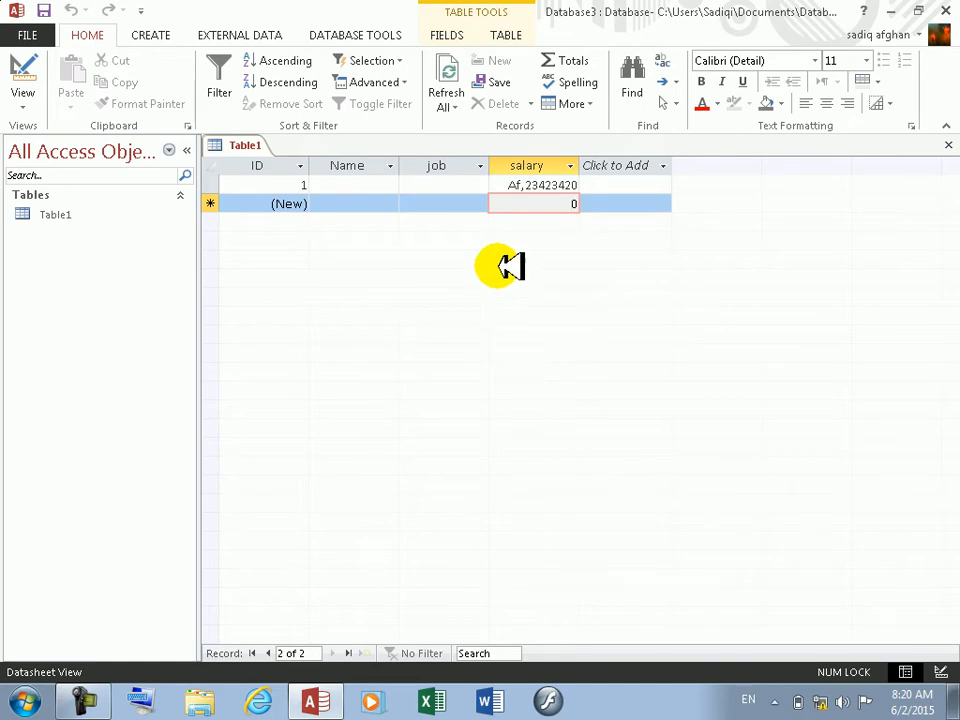
Step: Delete the existing record from Table1 and confirm the deletion
left_click(212, 186)
key("Delete")
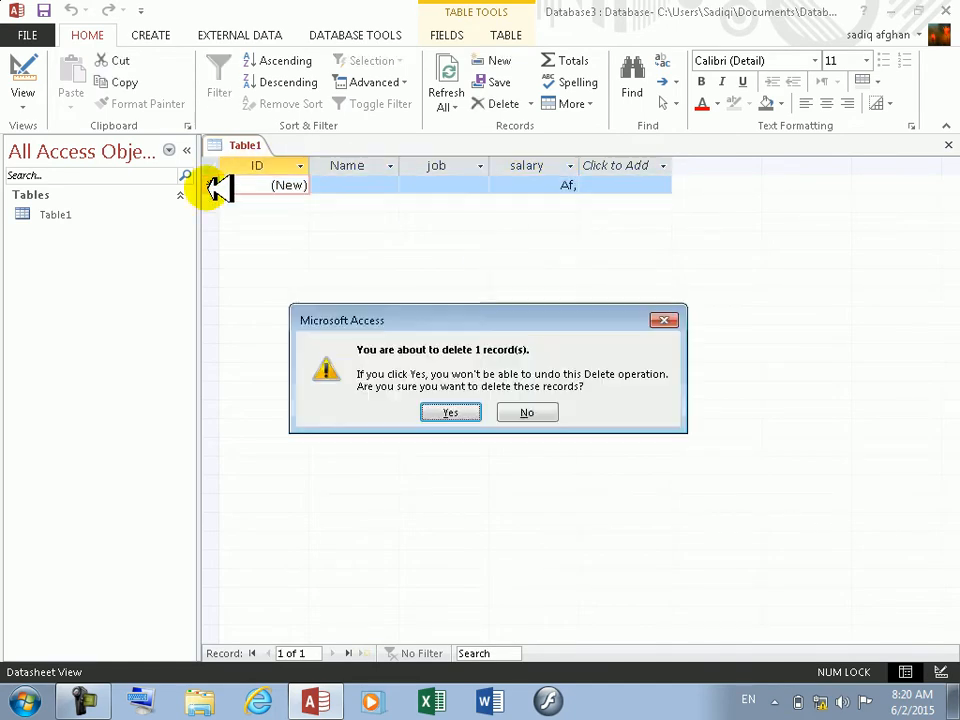
key("Return")
Step: Add two new records to Table1 with the salaries 230 and 3450
left_click(555, 189)
left_click(557, 191)
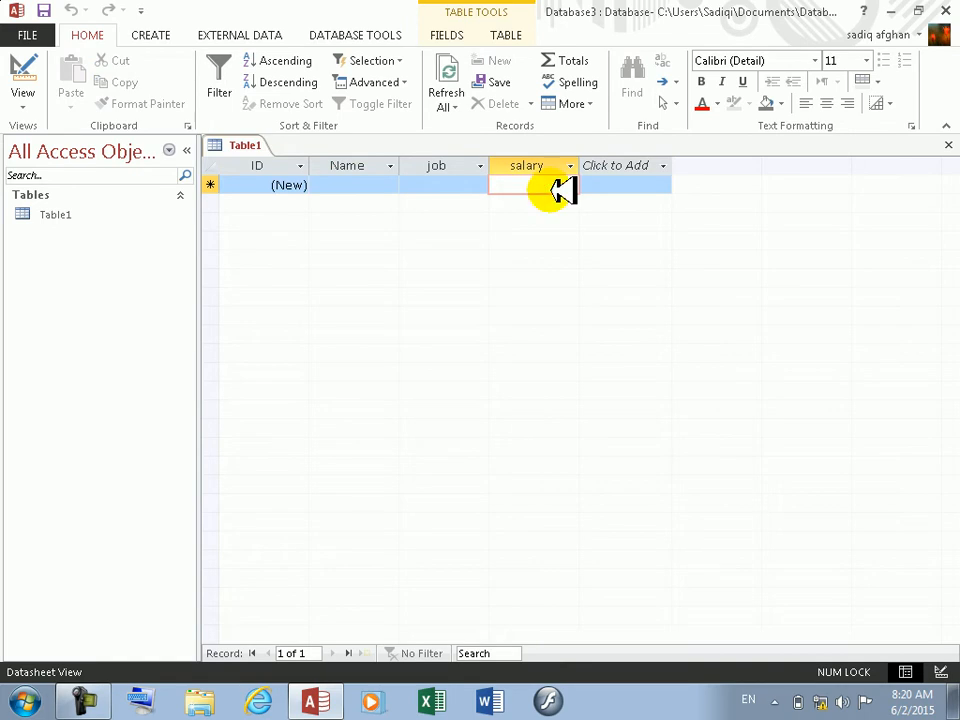
type("5000")
key("Return")
type("5")
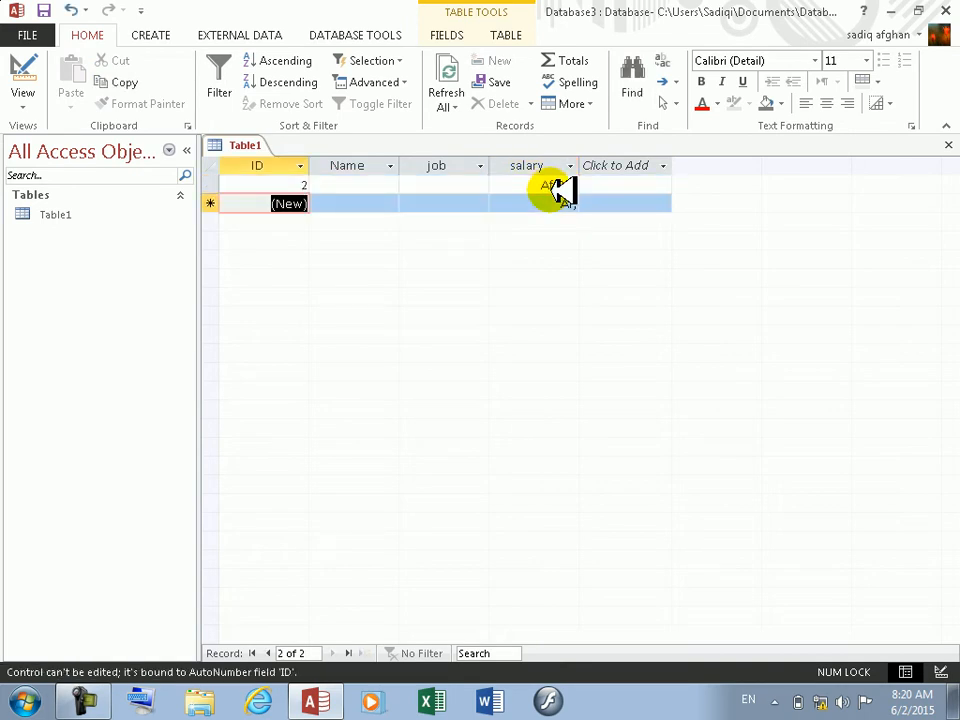
left_click(558, 200)
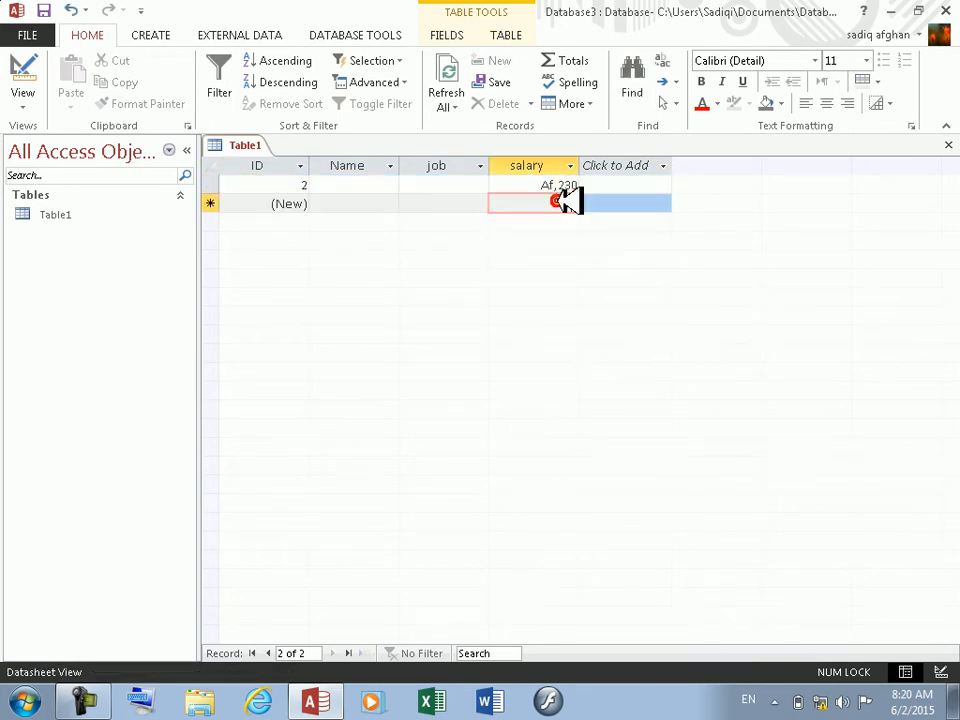
type("3450")
key("Return")
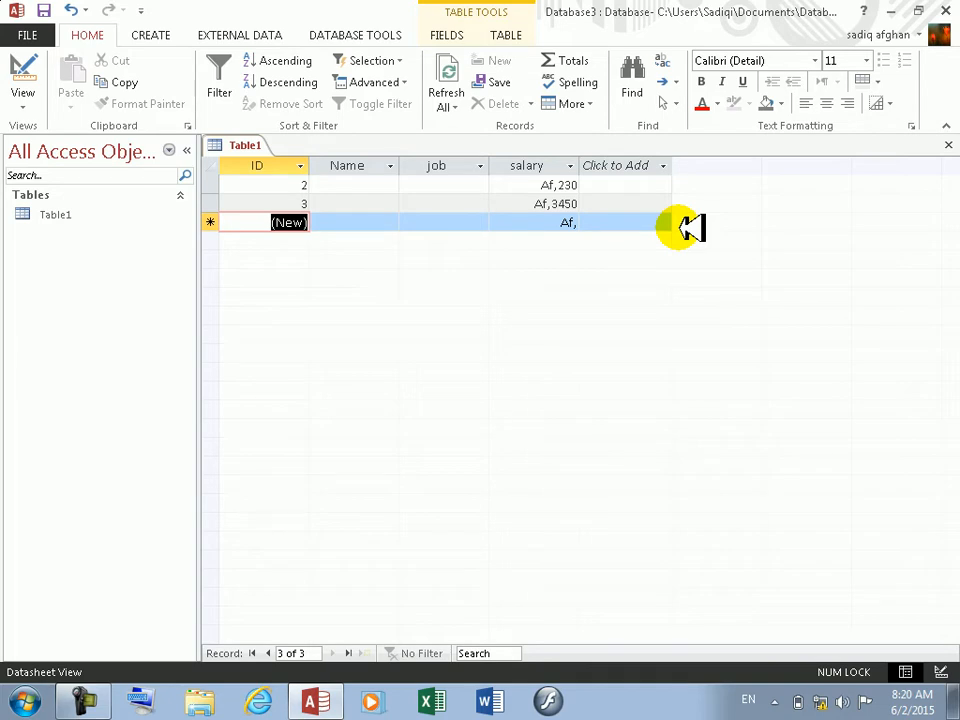
Step: In Design view, set the salary field's Format to "Af,"#,### and switch to Datasheet view, saving the table
left_click(22, 70)
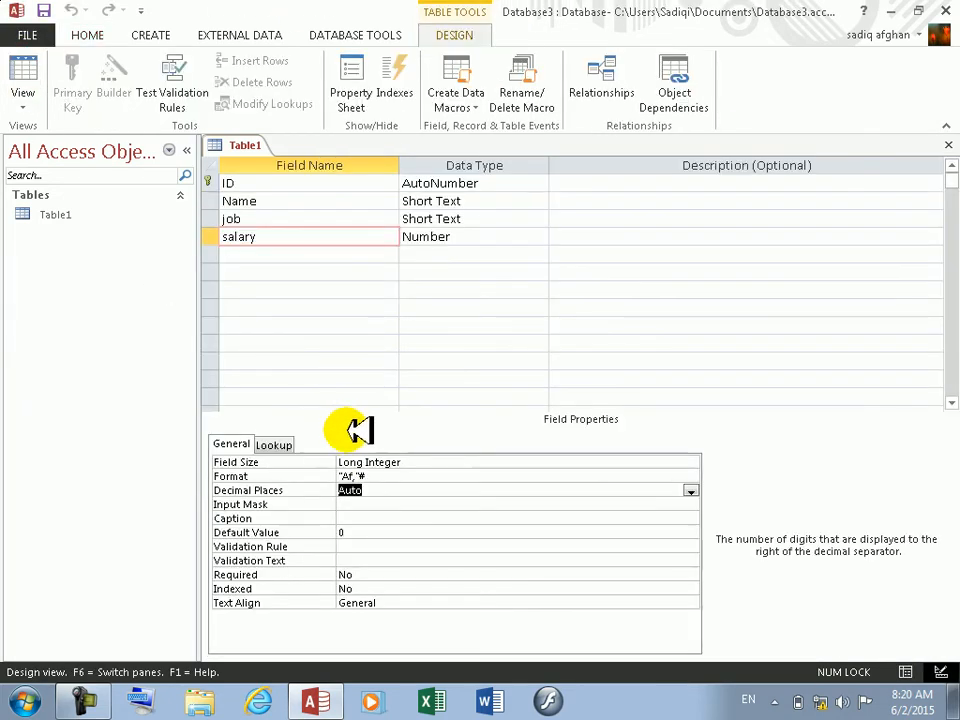
left_click(370, 475)
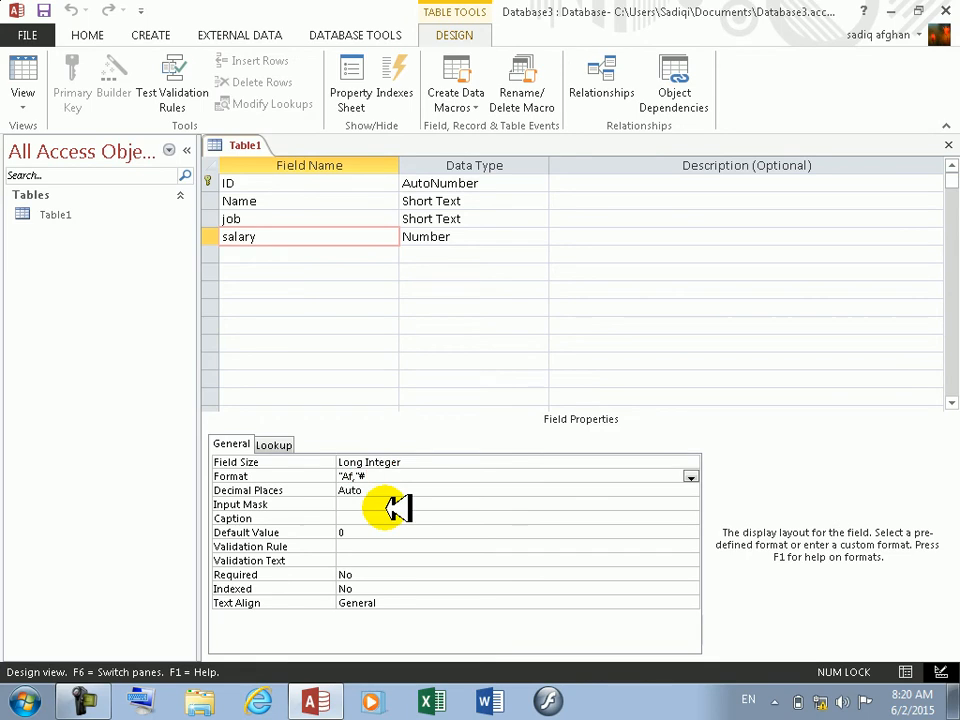
type("\"Af,\"#,")
key("Return")
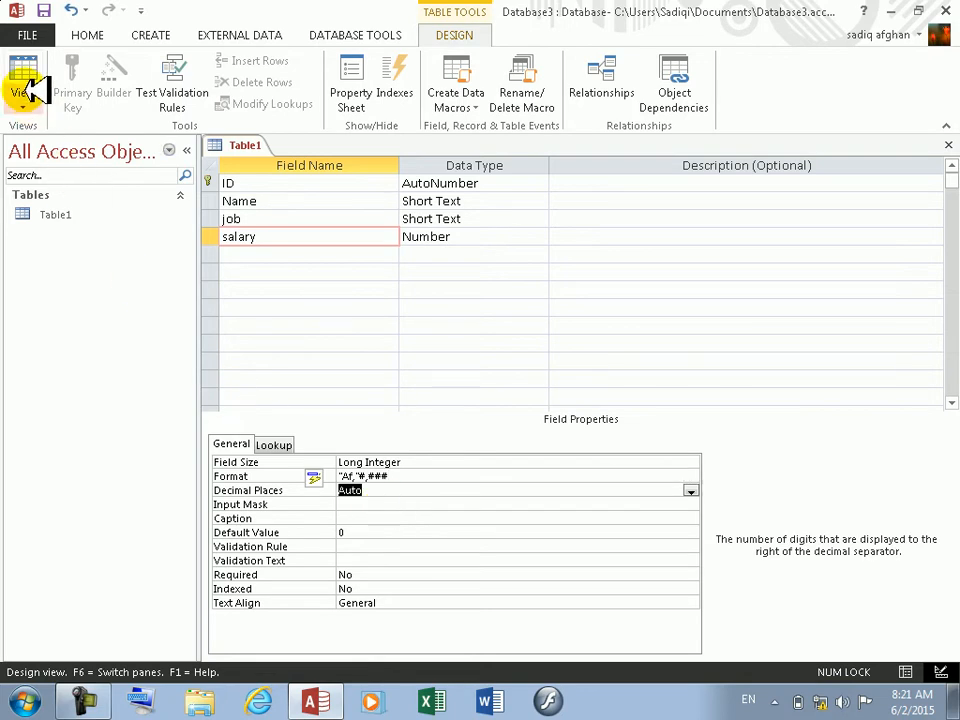
left_click(26, 72)
left_click(452, 404)
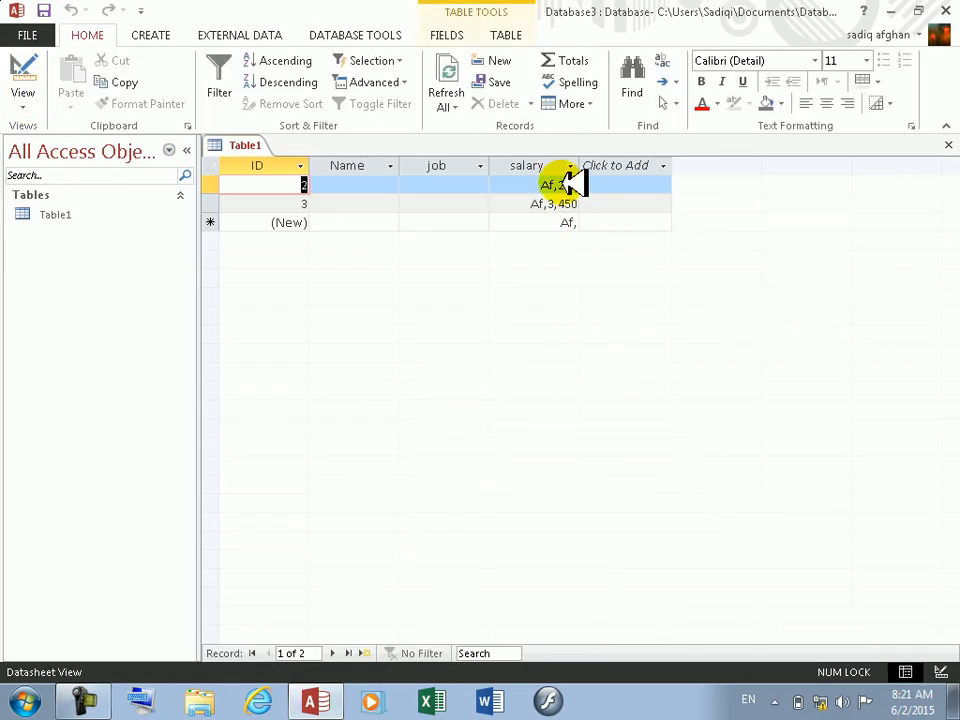
Step: Change the first record's salary to 223430
left_click(566, 184)
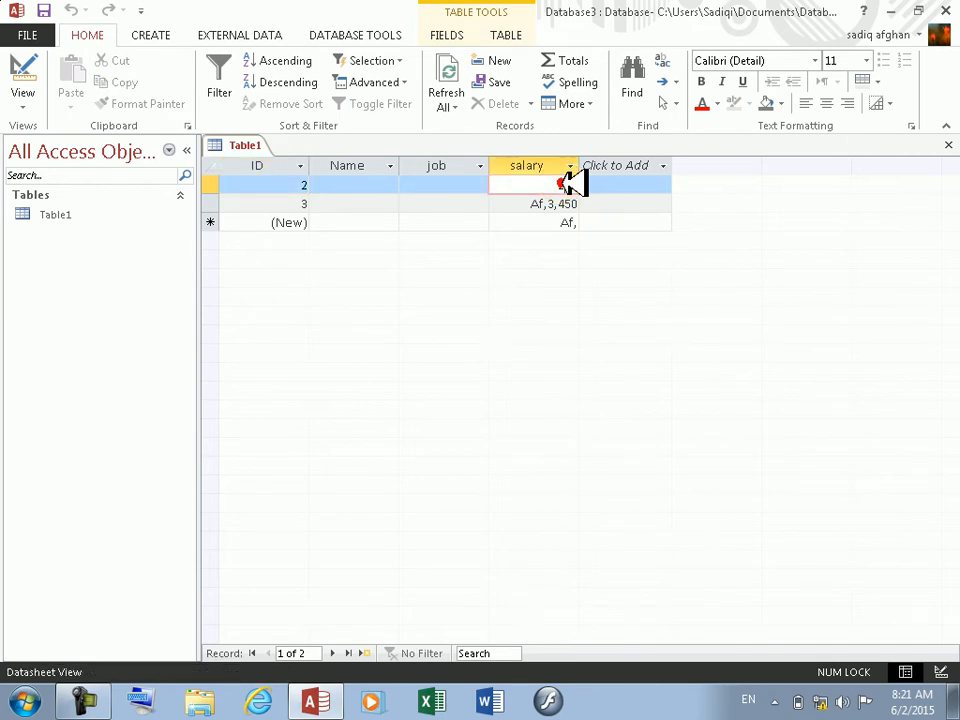
type("223430")
key("Return")
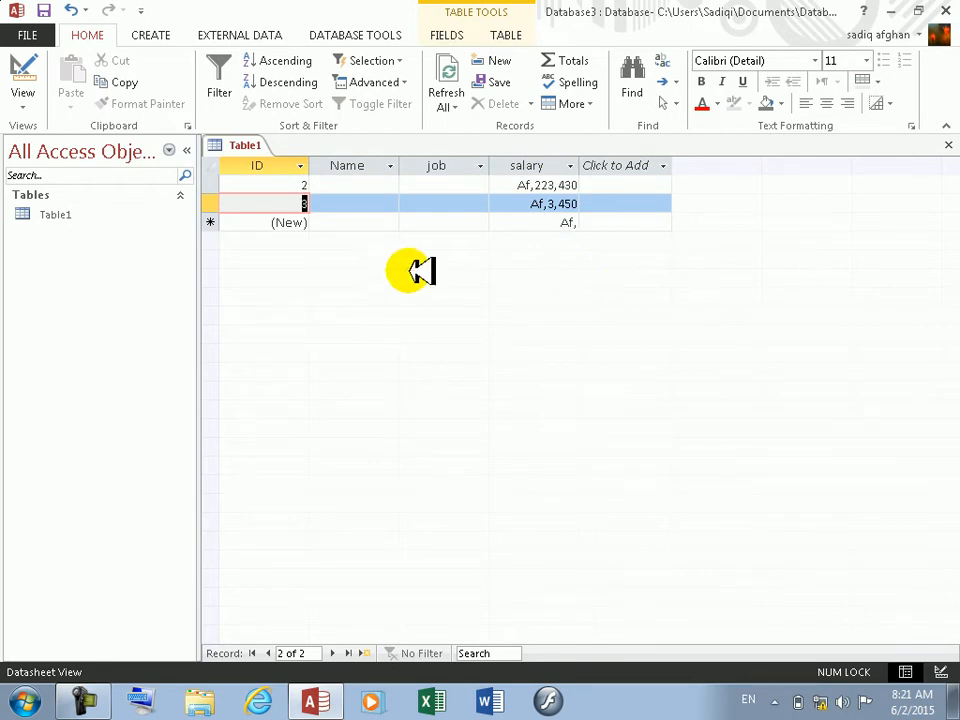
Step: In Design view, set the salary field's Format to "Af,"#,###[Red] and switch to Datasheet view, saving the table
left_click(20, 78)
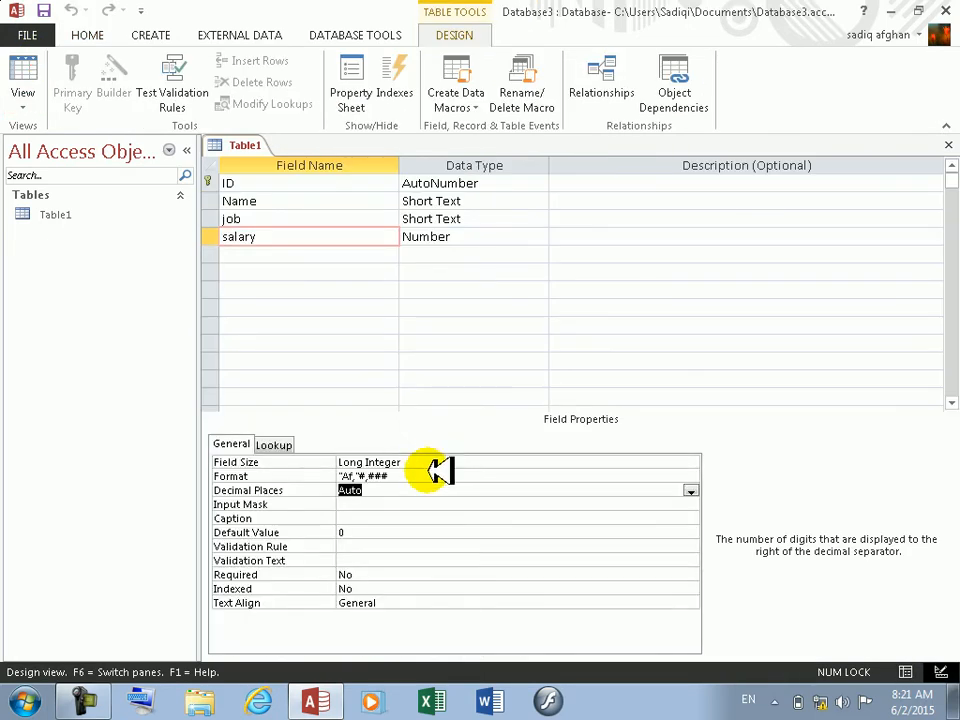
left_click(393, 475)
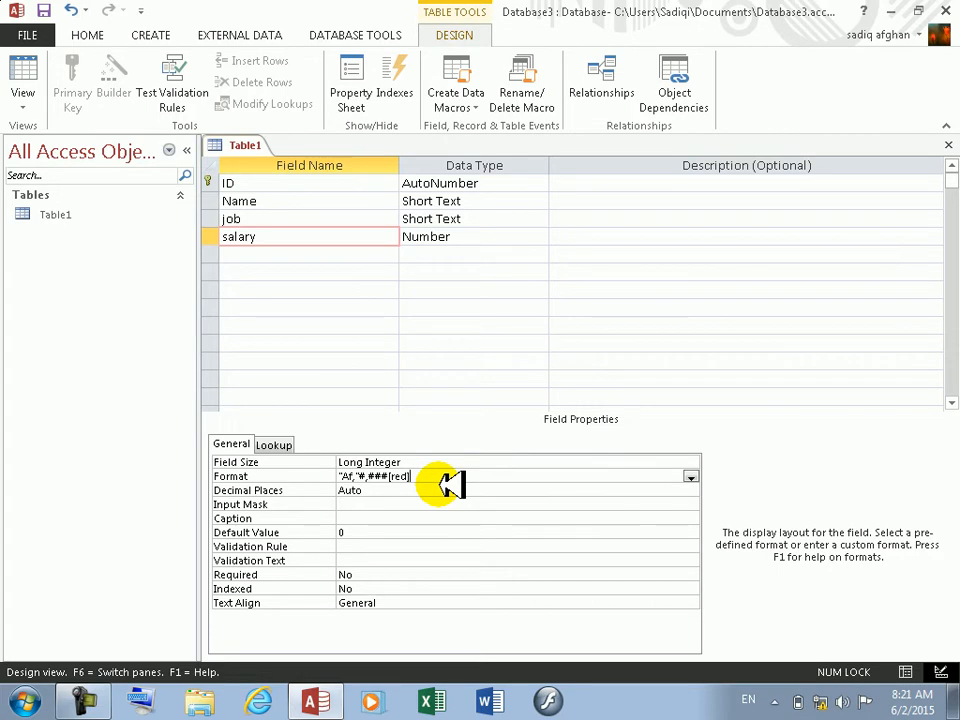
key("Return")
left_click(22, 70)
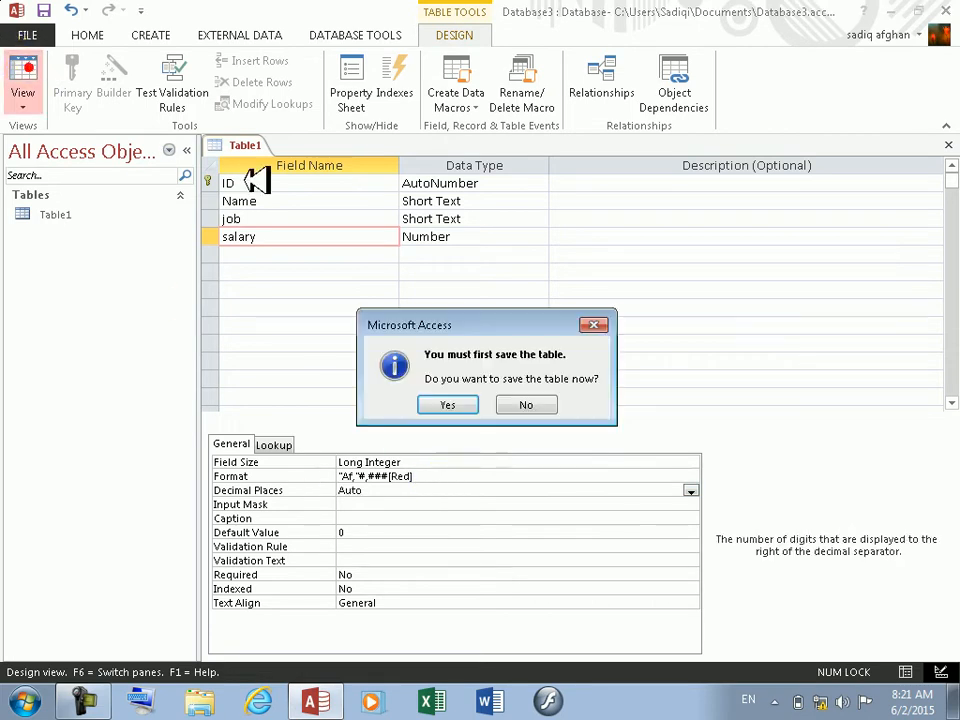
left_click(442, 398)
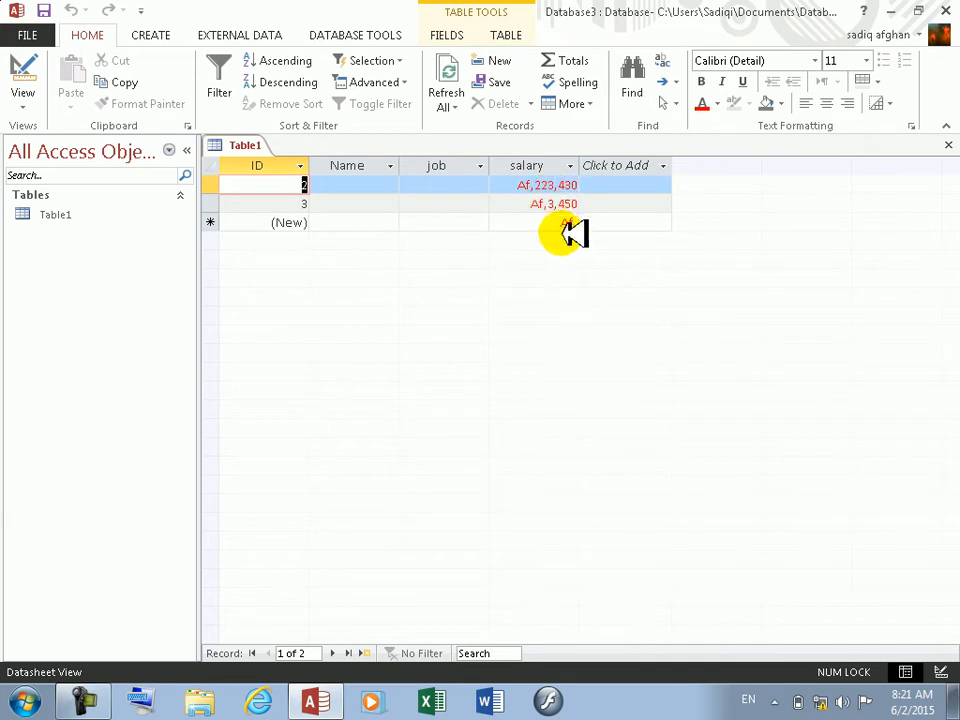
Step: Replace the salary field's Format in Design view with "only,"#,### and switch to Datasheet view, saving the table
left_click(24, 68)
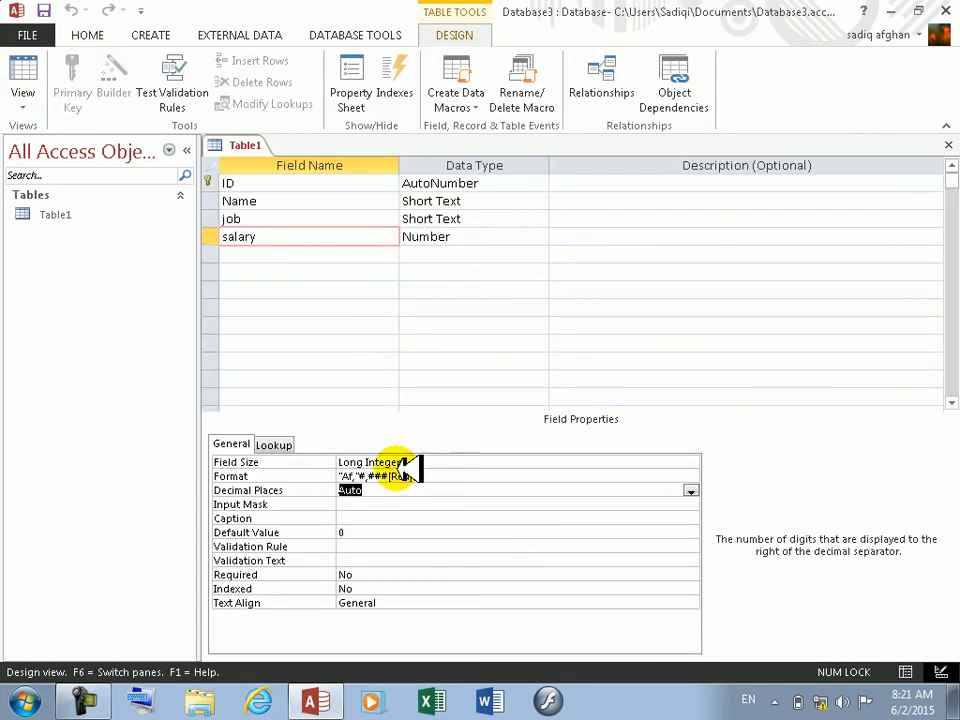
left_click(437, 468)
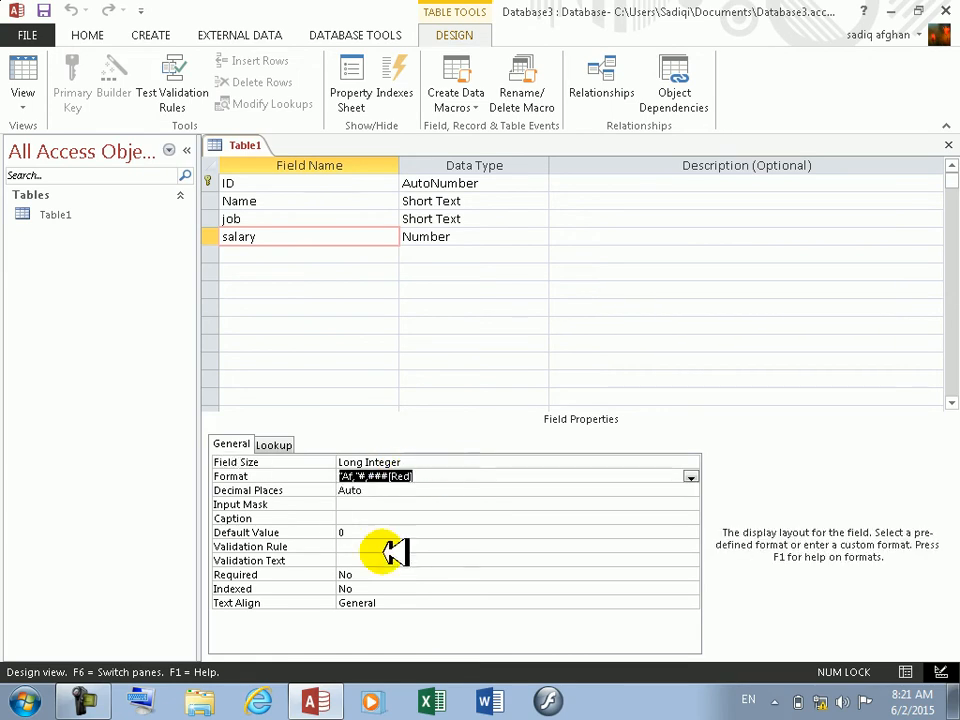
type("\"")
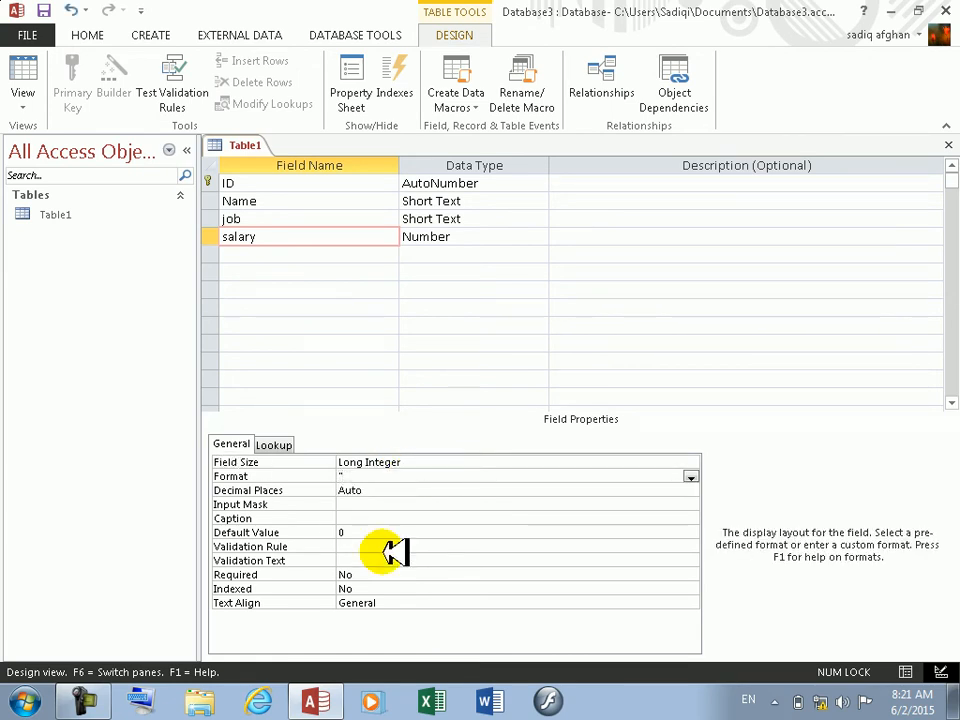
left_click(390, 547)
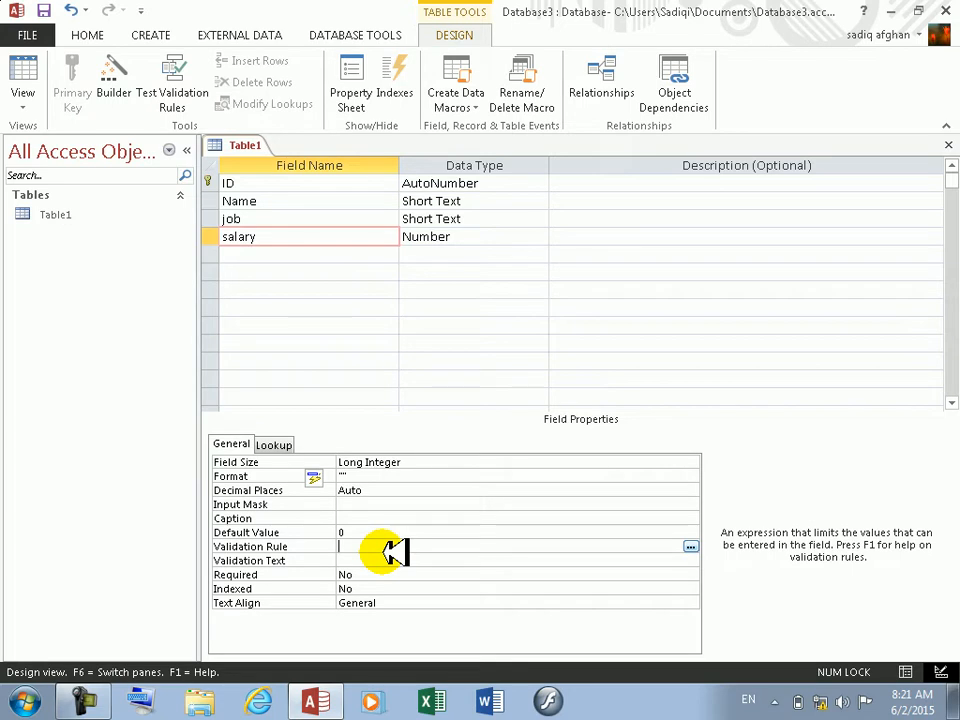
left_click(388, 476)
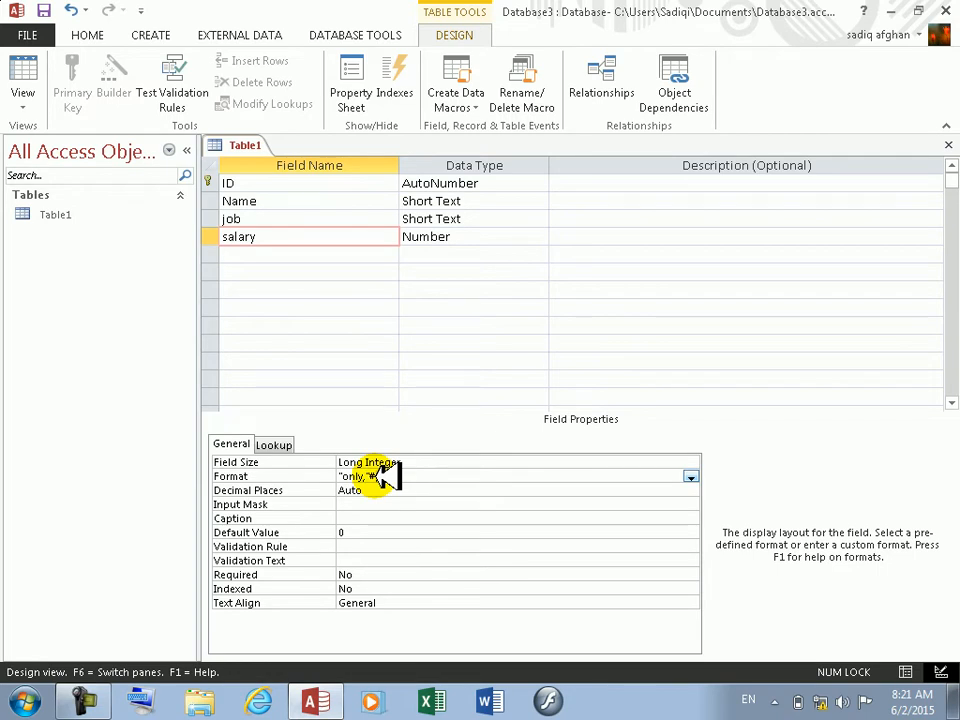
key("Return")
left_click(22, 78)
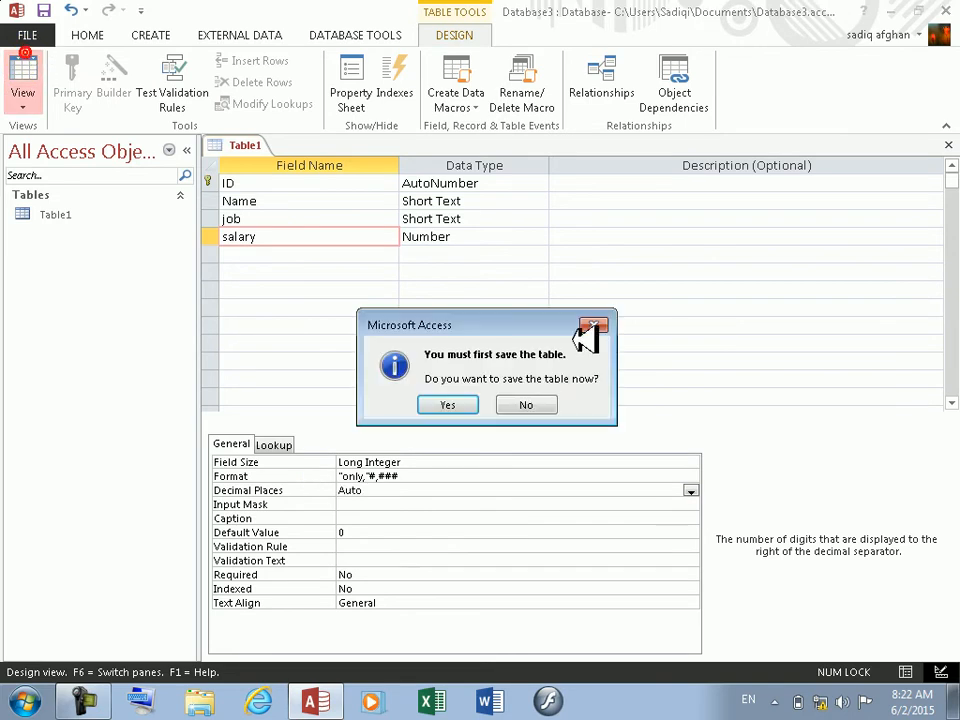
left_click(465, 402)
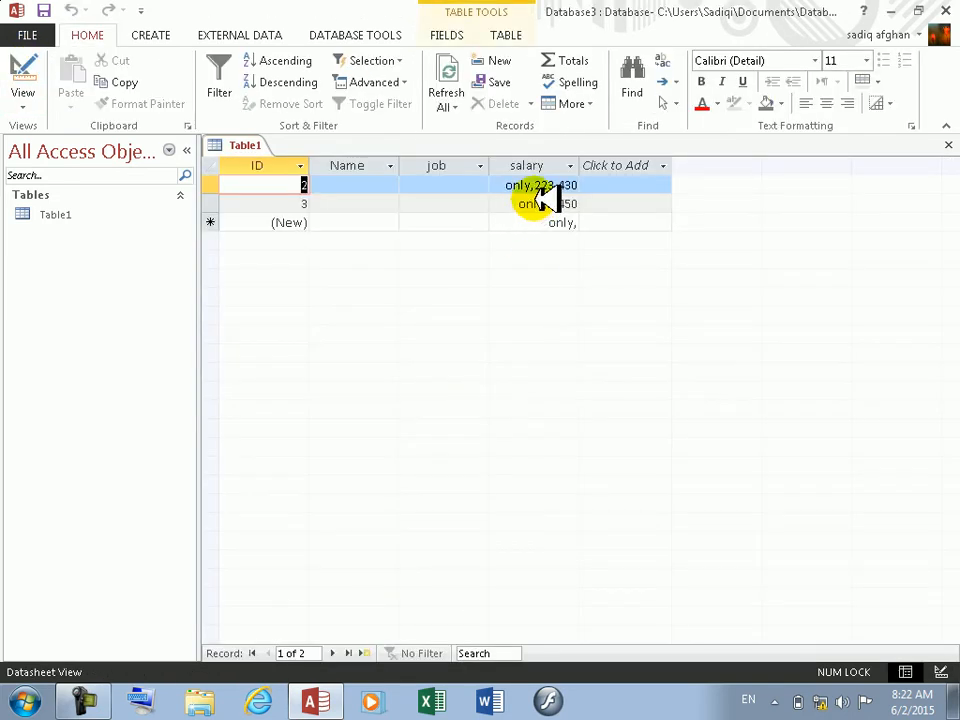
Step: Add Af to the salary Format's text in Design view, making it "only Af,"#,###, and switch to Datasheet view, saving the table
left_click(24, 68)
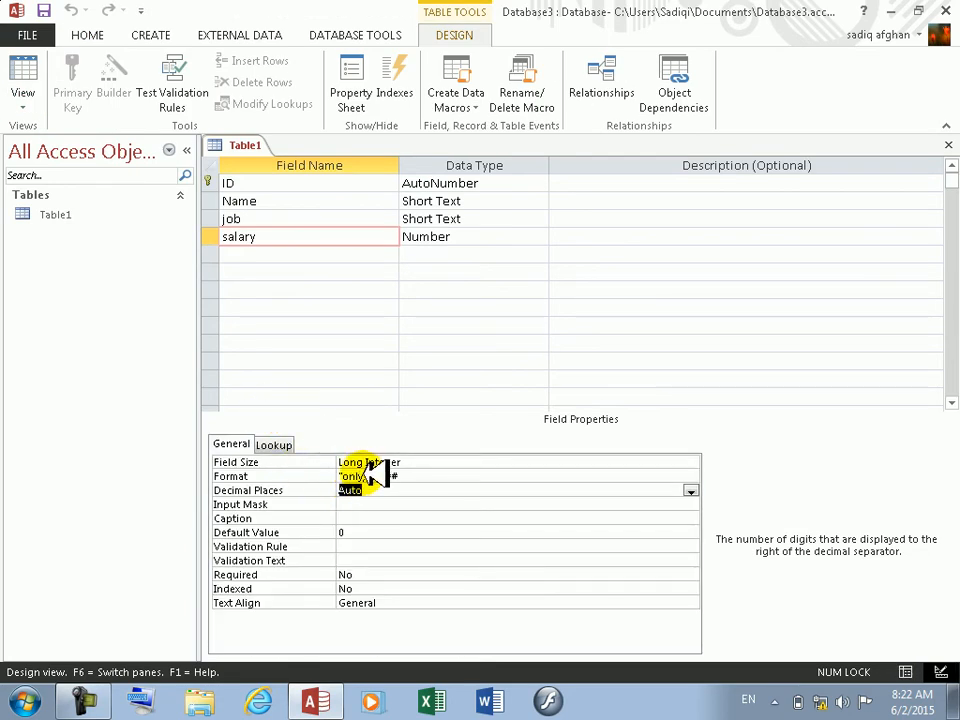
left_click(367, 477)
type("Af")
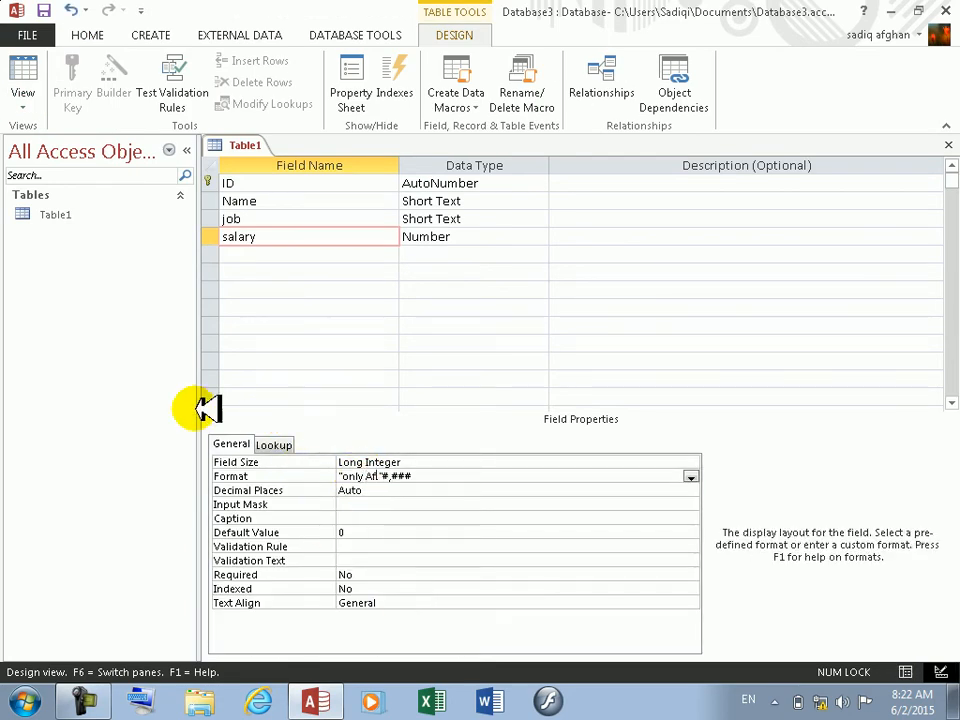
left_click(40, 75)
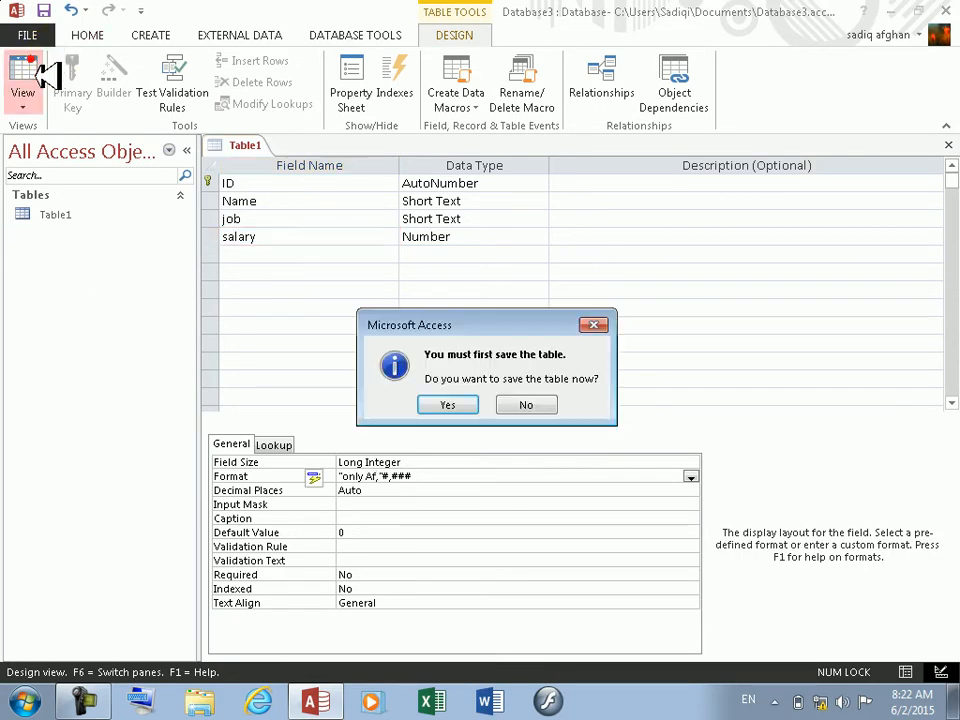
left_click(428, 406)
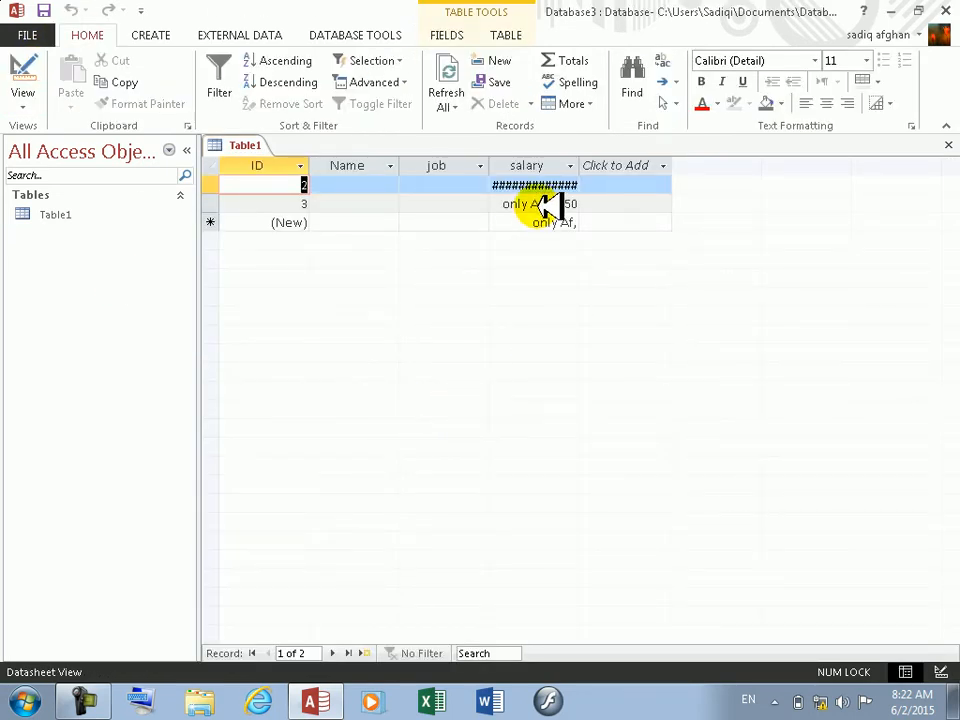
Step: Widen the salary column so its values fit, and open the list of data types for adding a new field
left_click(589, 182)
left_click_drag(588, 163, 676, 160)
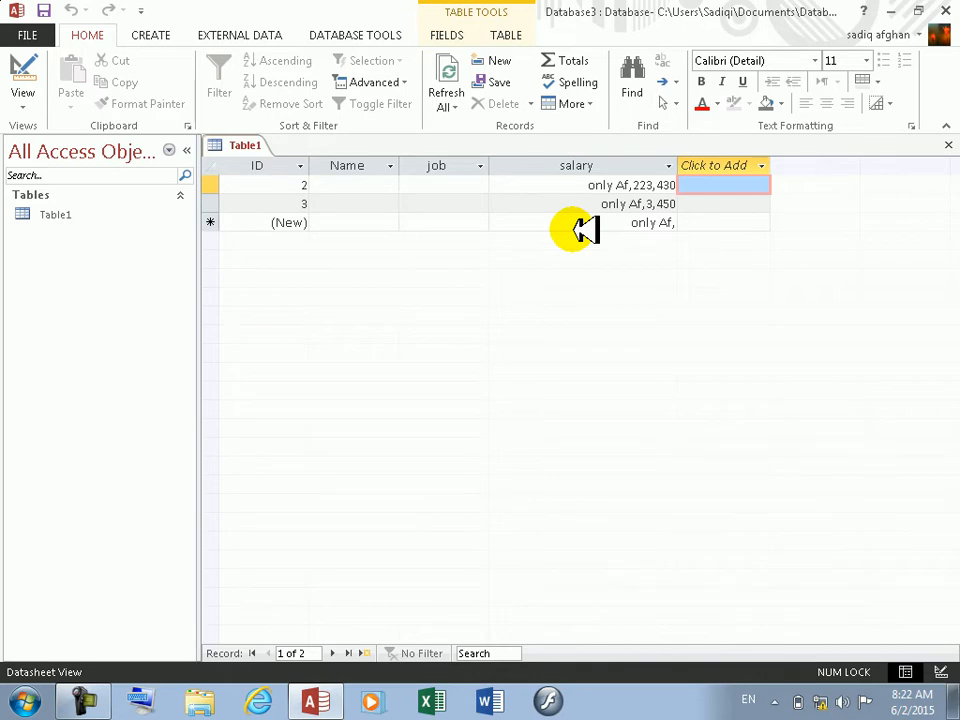
left_click(730, 161)
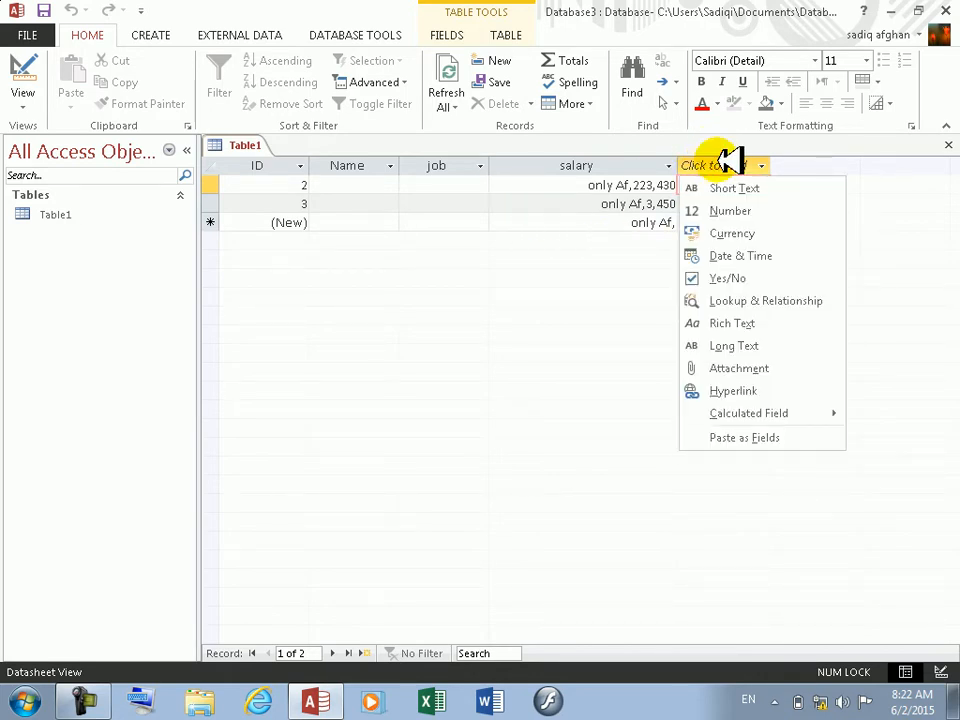
Step: Add a Date & Time field to Table1 after salary and name it Date & time
left_click(778, 245)
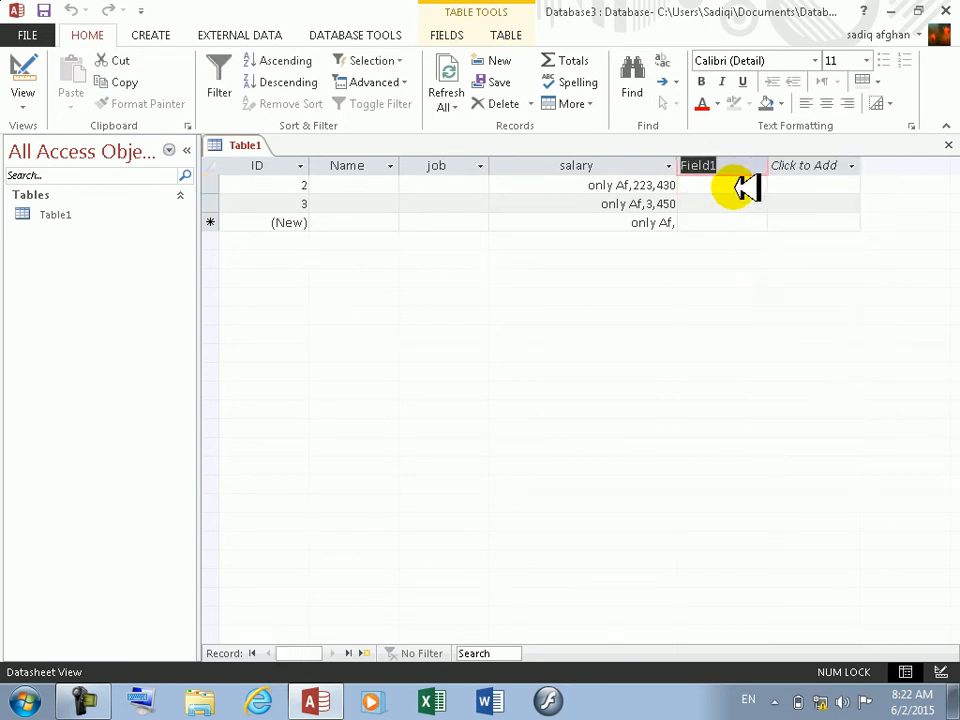
left_click(745, 188)
left_click(745, 164)
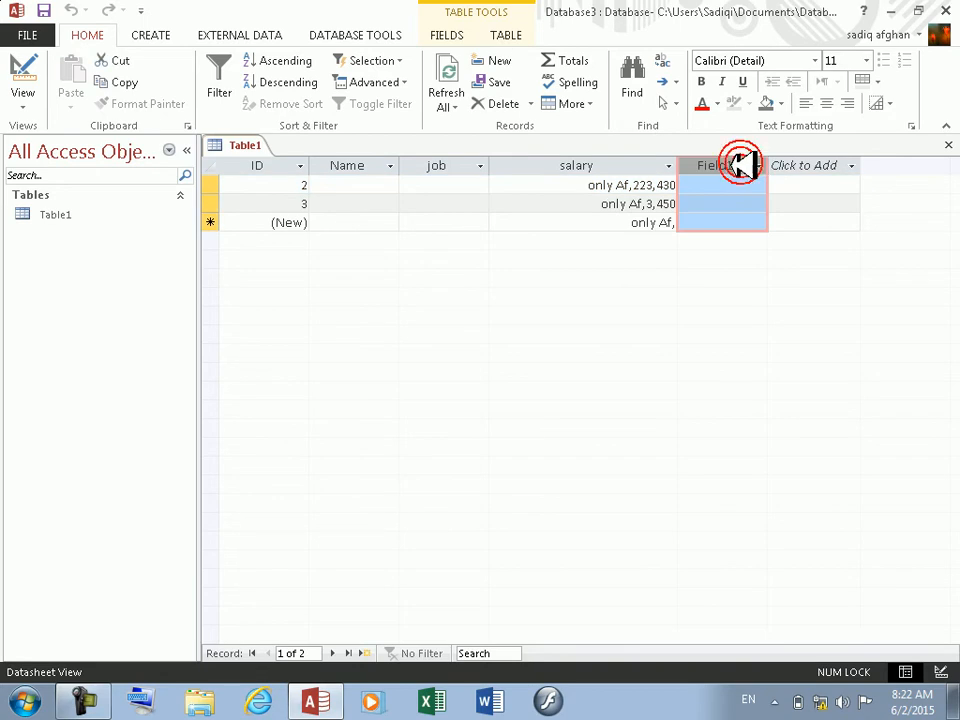
double_click(728, 165)
type("Date")
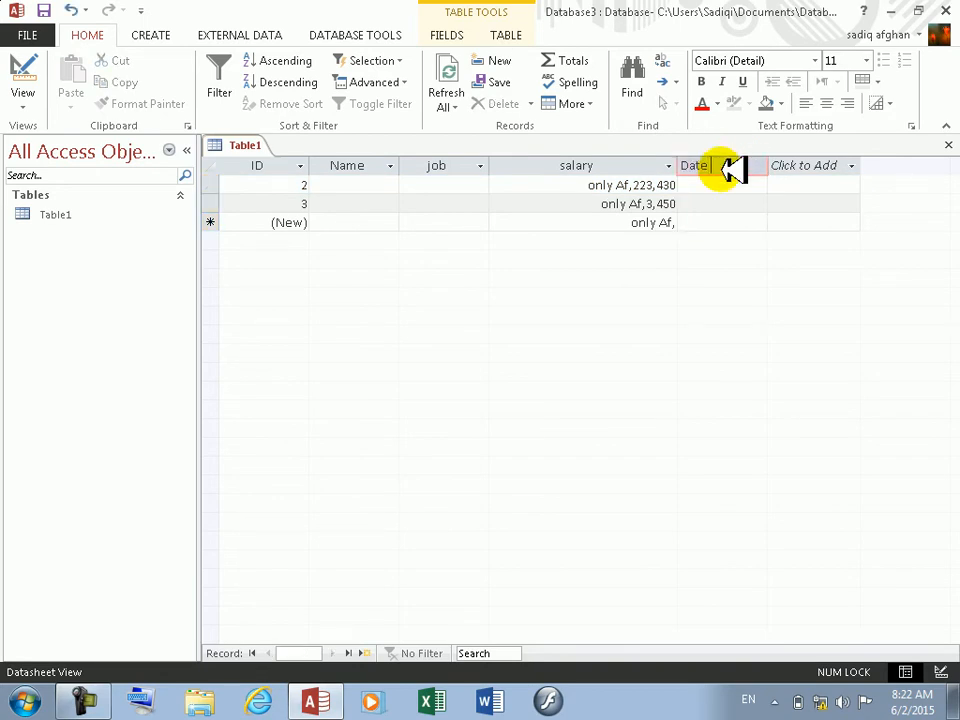
type(" &")
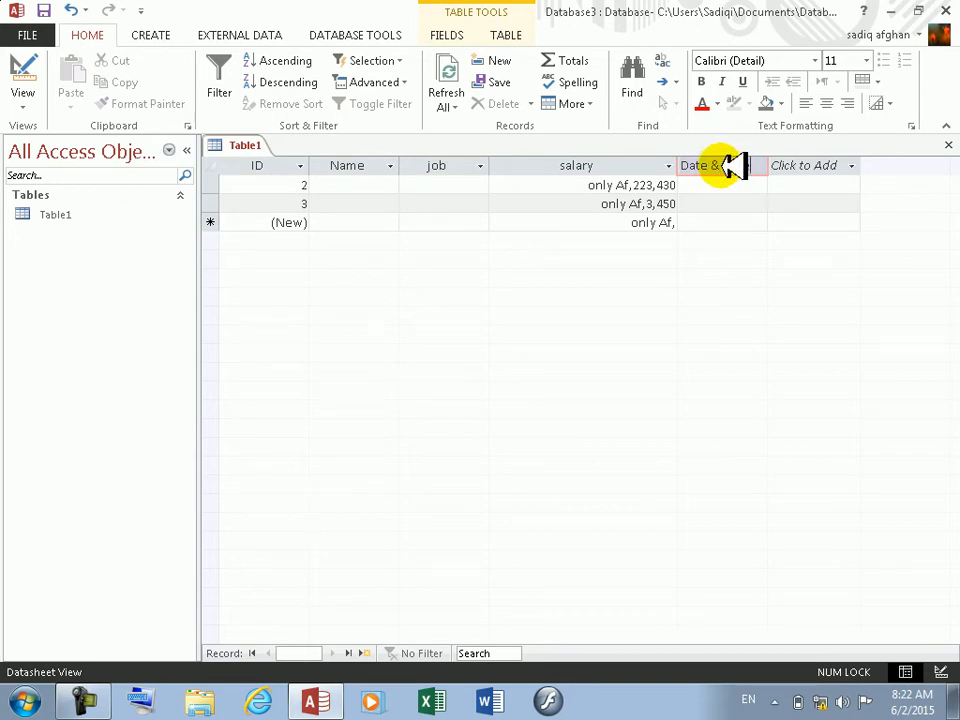
key("Return")
key("Escape")
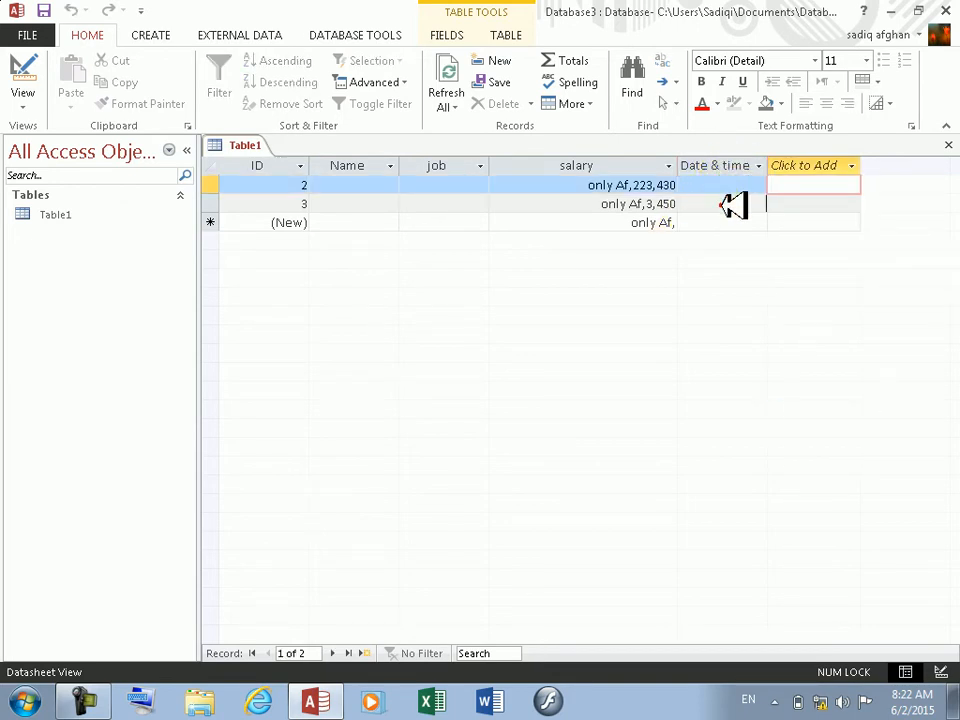
left_click(720, 205)
left_click(722, 185)
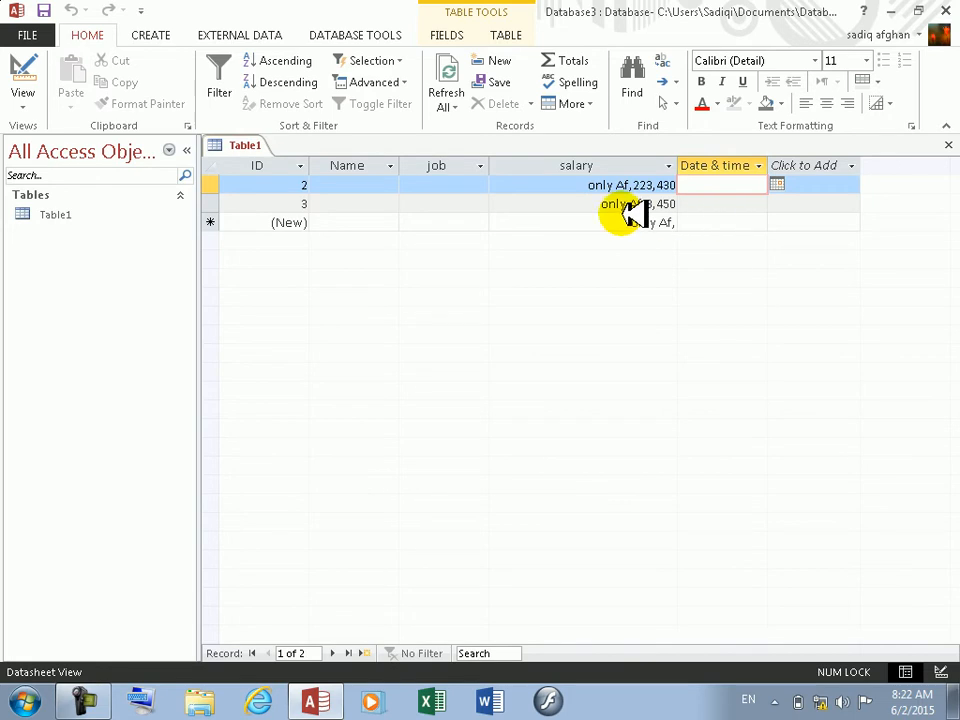
Step: Delete both existing records, IDs 2 and 3, from Table1 and confirm the deletion
left_click_drag(221, 185, 223, 207)
key("Delete")
key("Return")
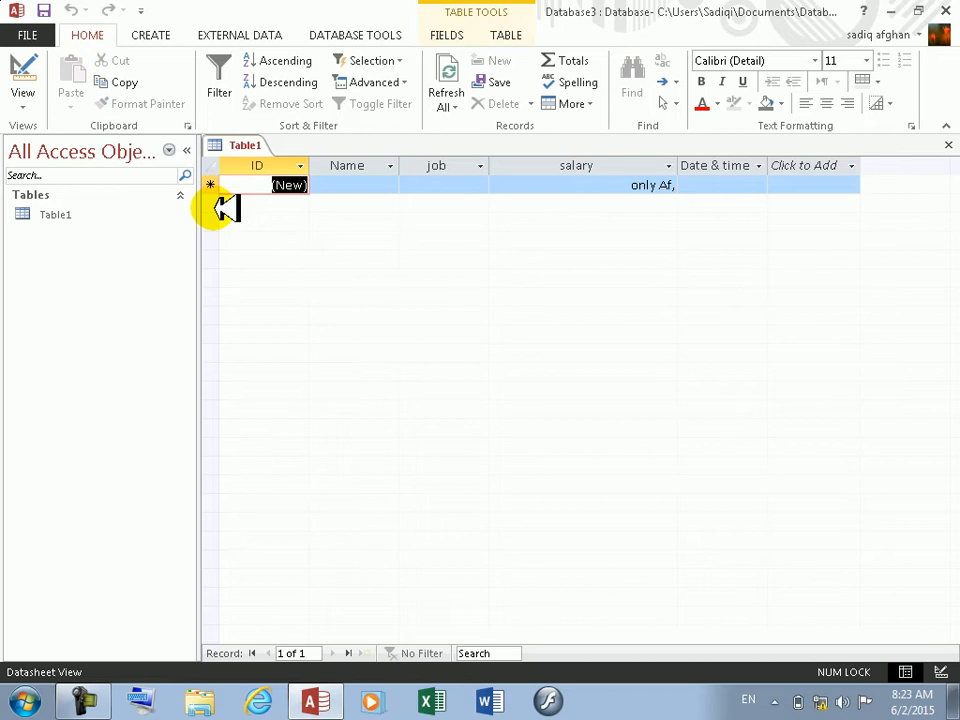
Step: In Design view, set the Date & time field's Default Value to =Now()
left_click(22, 68)
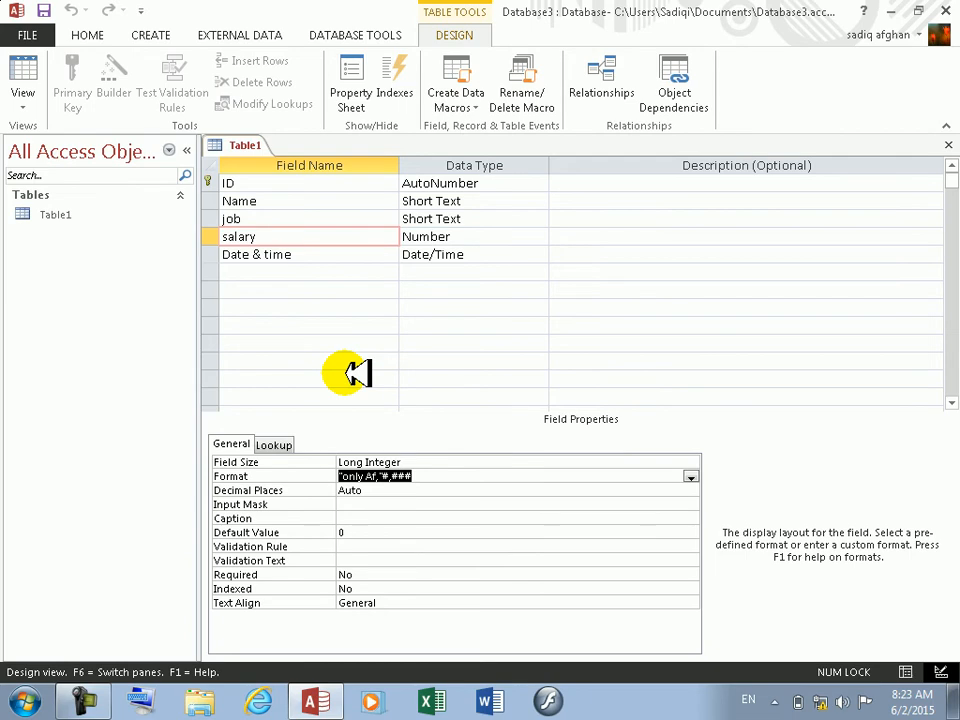
left_click(250, 254)
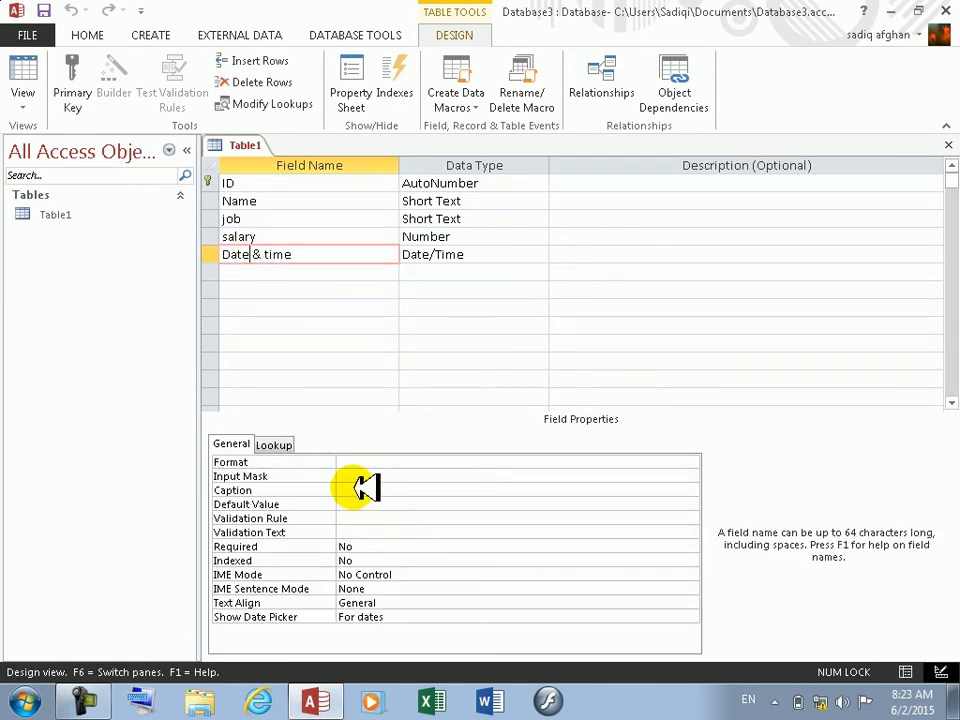
left_click(358, 461)
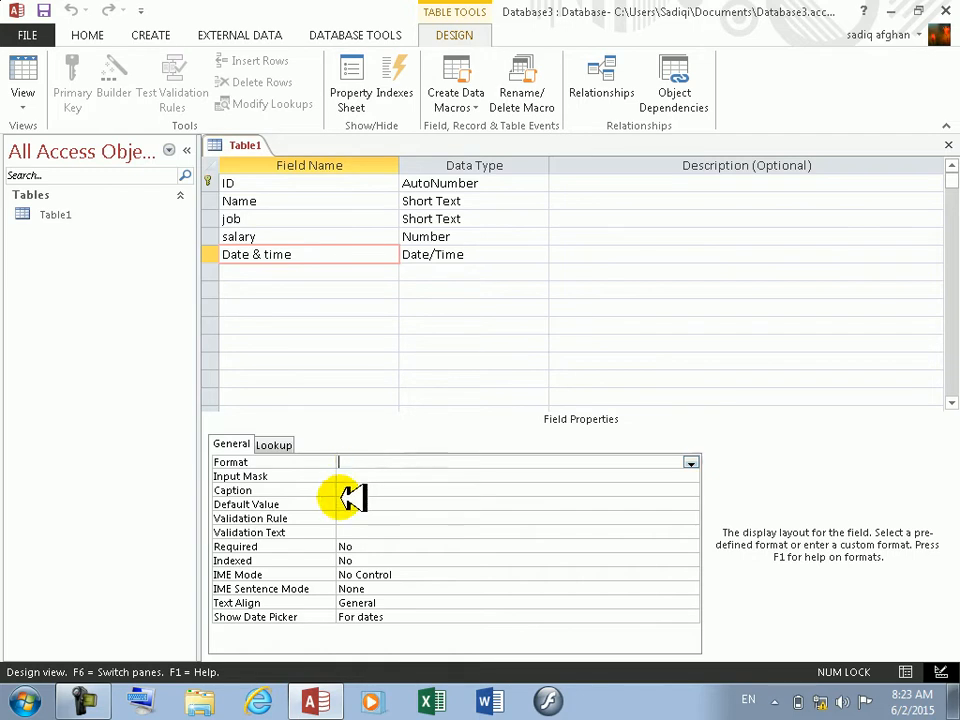
left_click(348, 503)
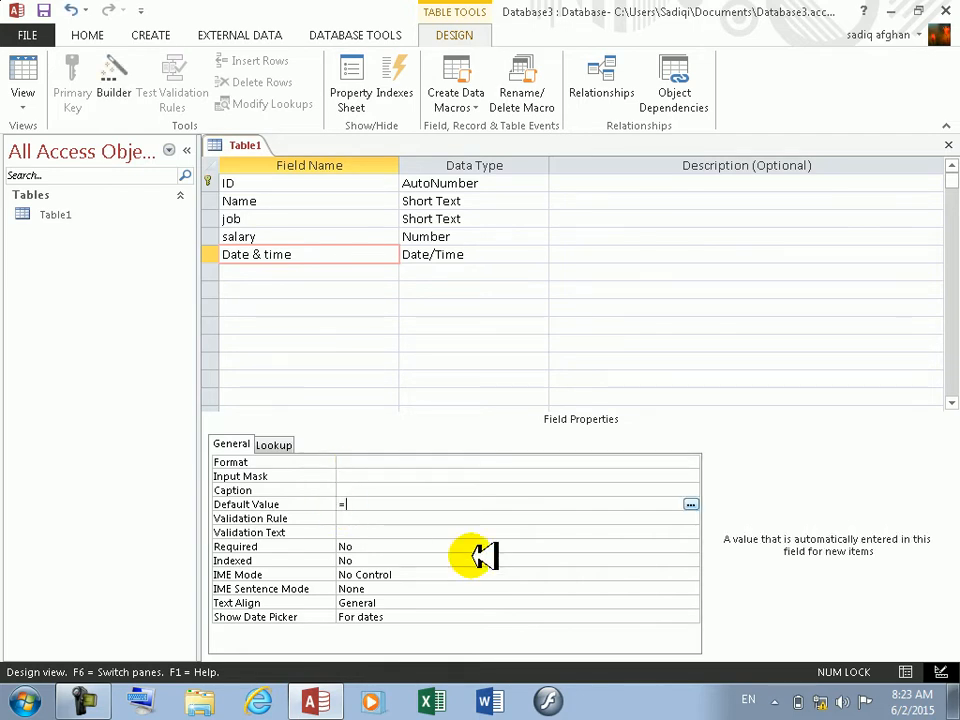
type("=now()")
key("Return")
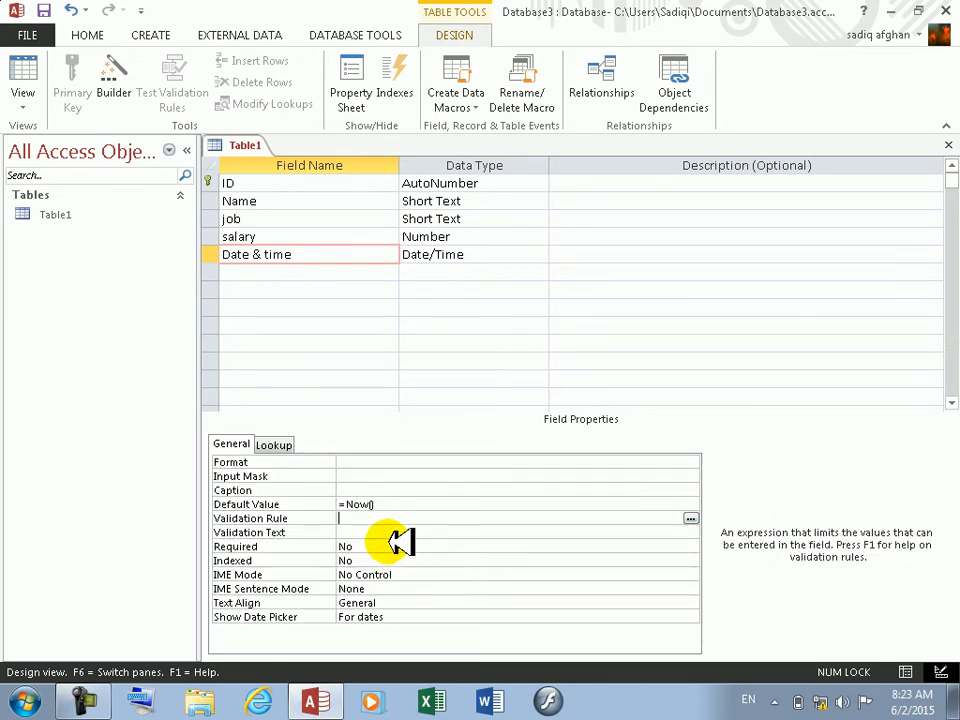
Step: Set the salary field's Default Value to 600 and switch to Datasheet view, saving the table
left_click(315, 256)
left_click(303, 238)
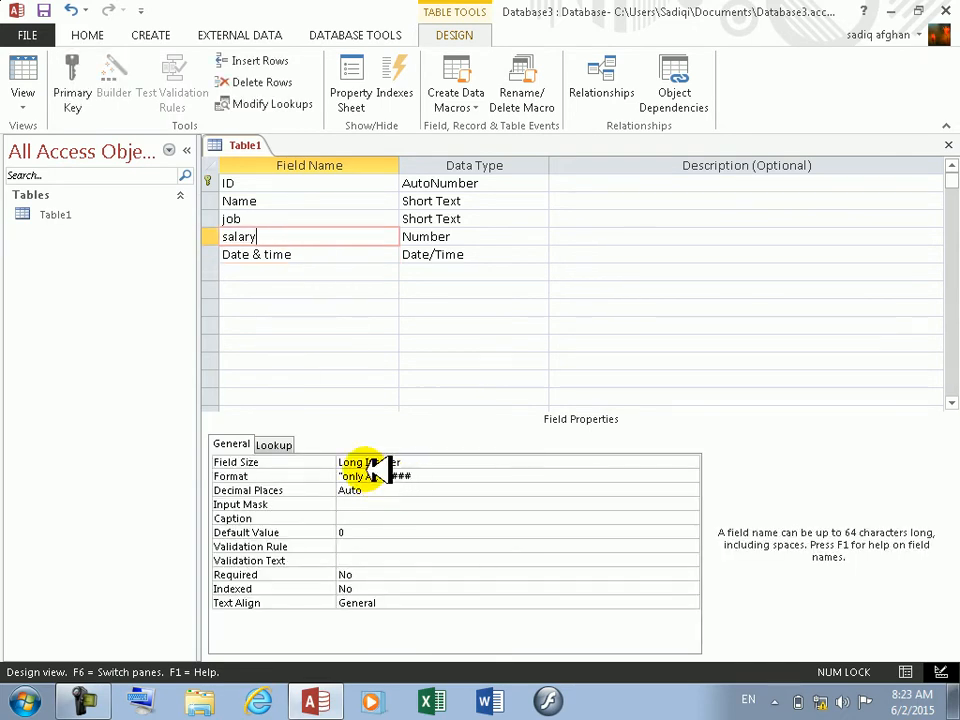
double_click(366, 532)
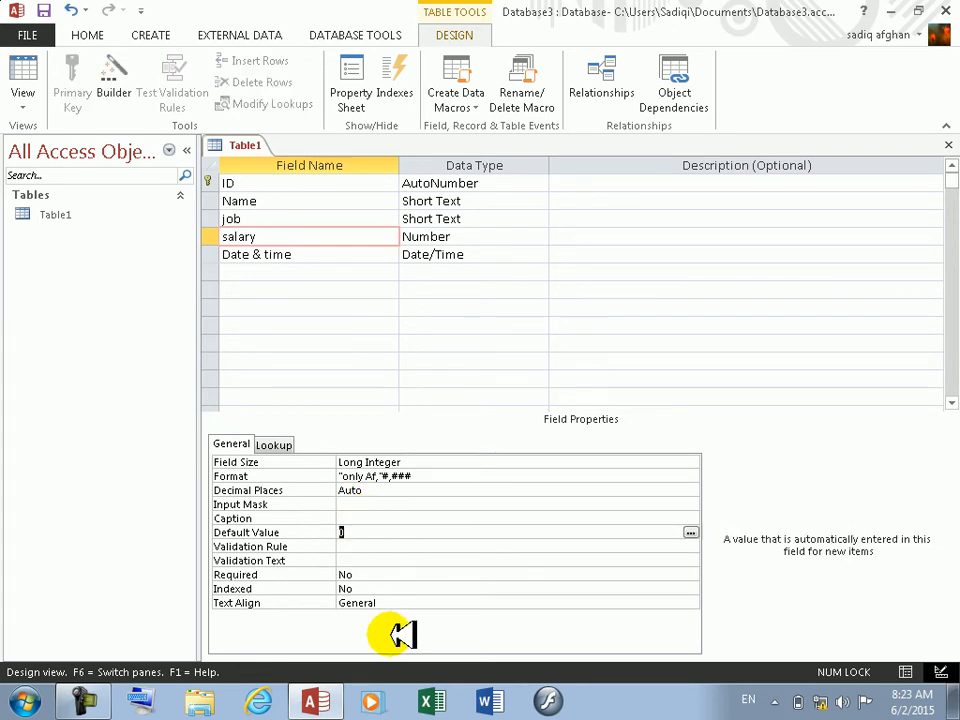
key("Return")
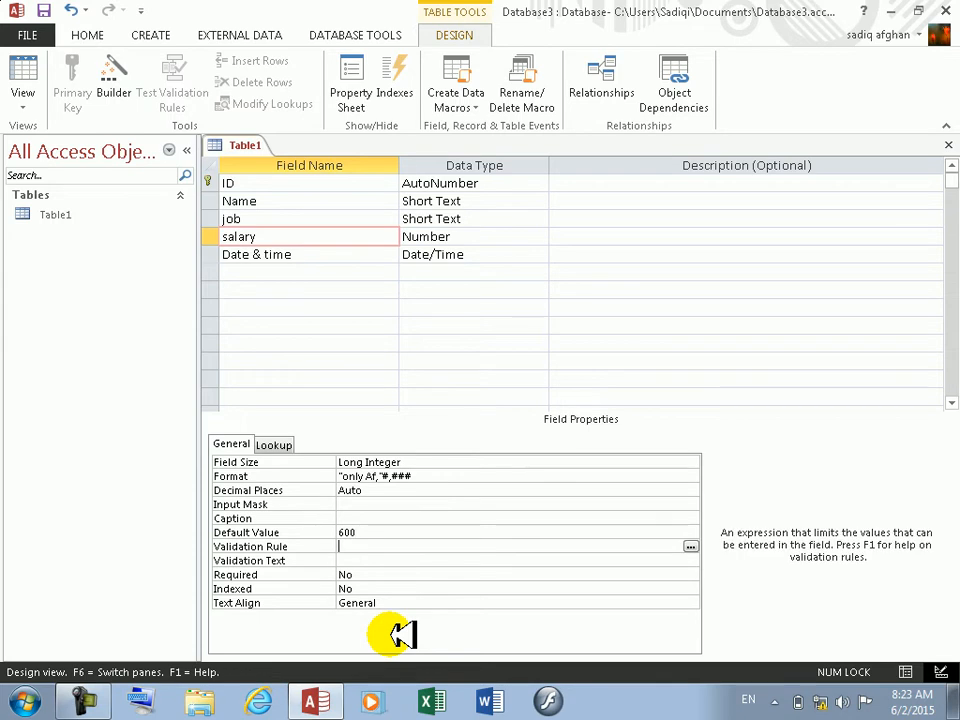
left_click(22, 68)
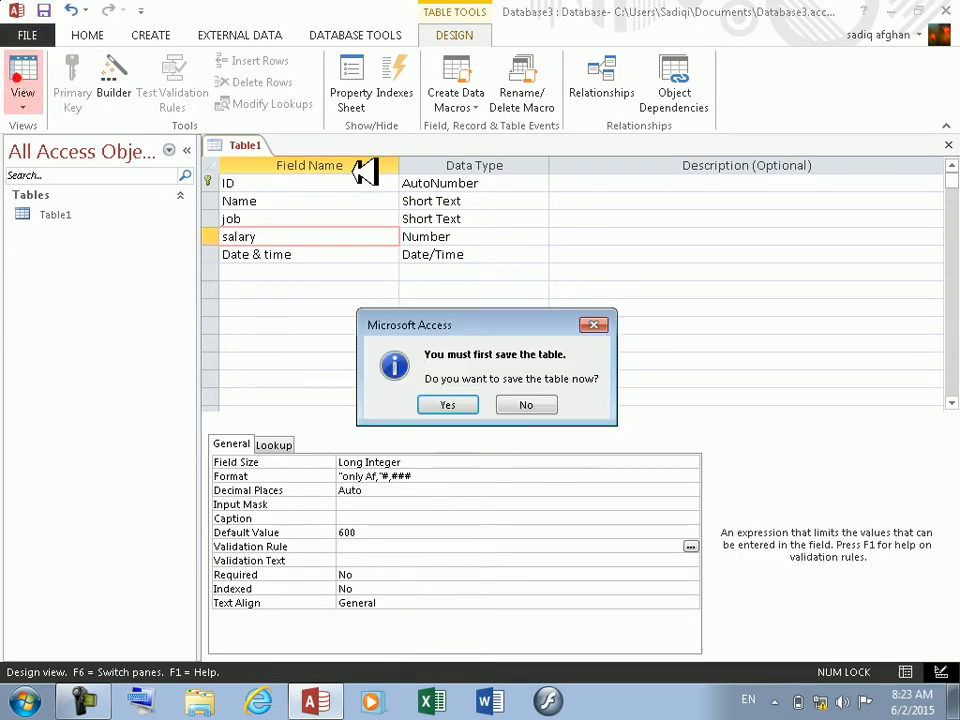
left_click(448, 404)
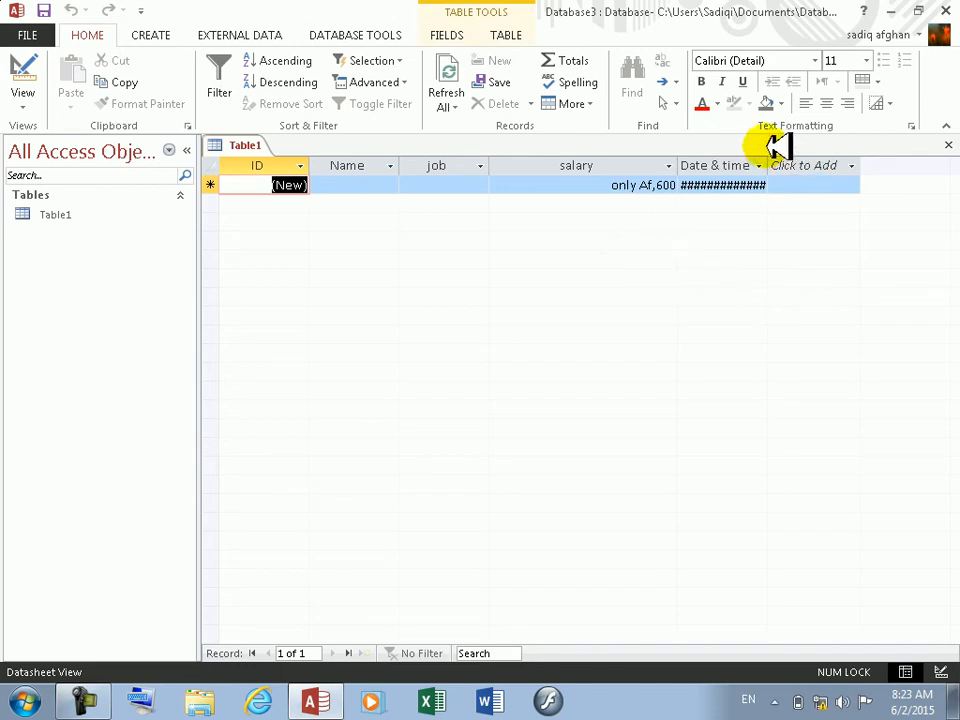
Step: Widen the Date & time column so the full date and time fit
left_click_drag(770, 165, 825, 165)
left_click(842, 165)
left_click(816, 310)
left_click(436, 414)
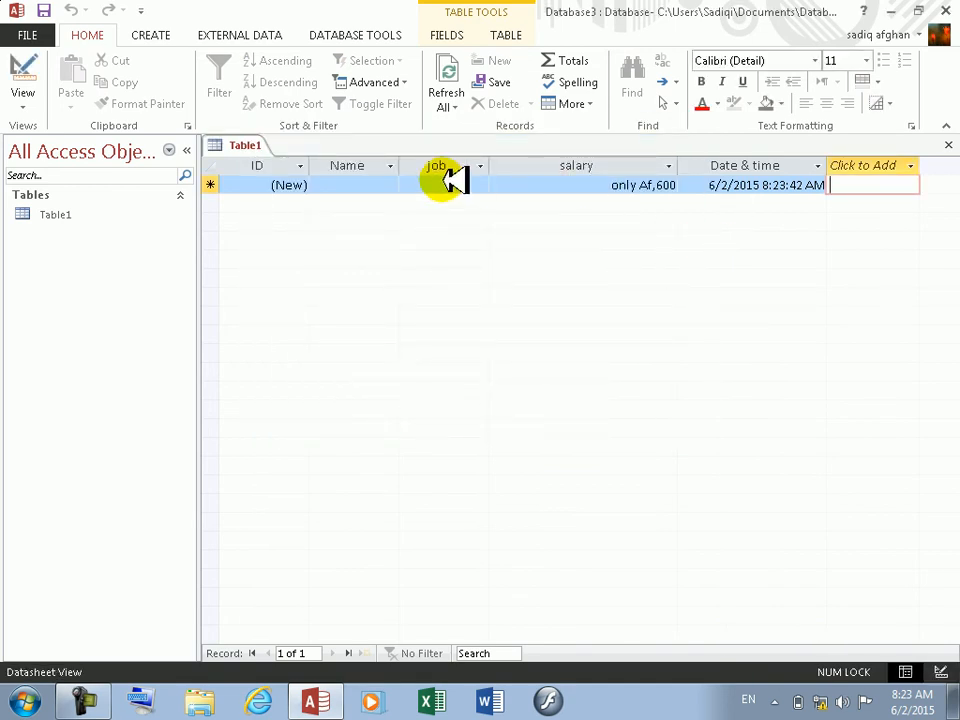
Step: Add a record with the person's name, the job "teahcer" and a salary of 345
left_click(290, 184)
left_click(371, 184)
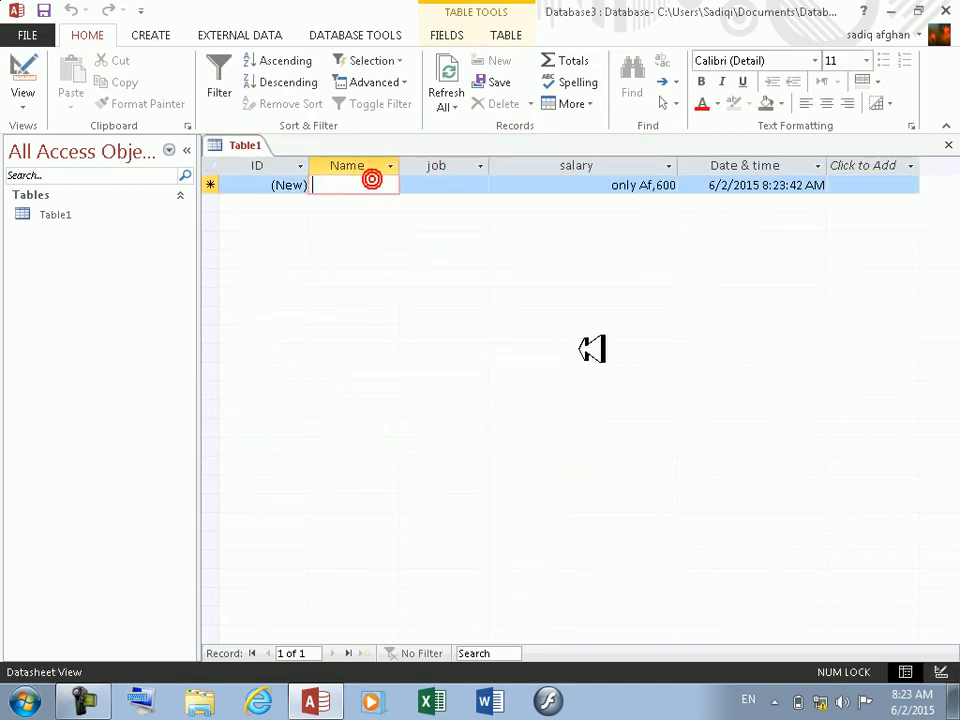
type("ahmad")
key("Tab")
type("j")
type("eahcer")
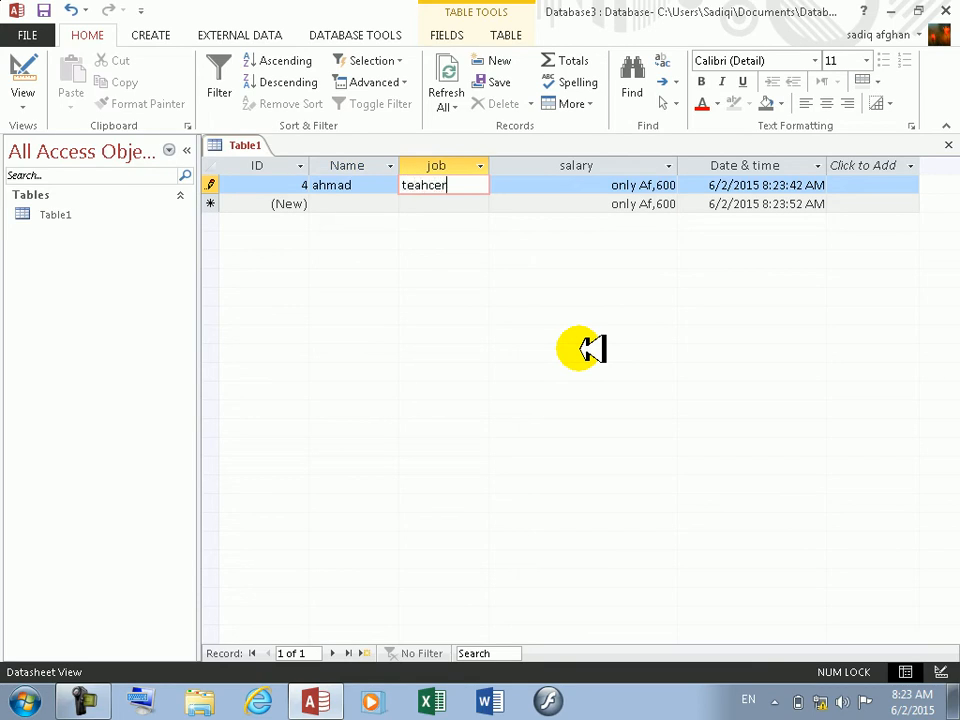
key("Tab")
key("Down")
key("Up")
type("345")
Step: Add a second record containing only a salary of 435
key("Down")
type("435")
key("Down")
Step: Delete the second record, the one without a name or job
key("Left")
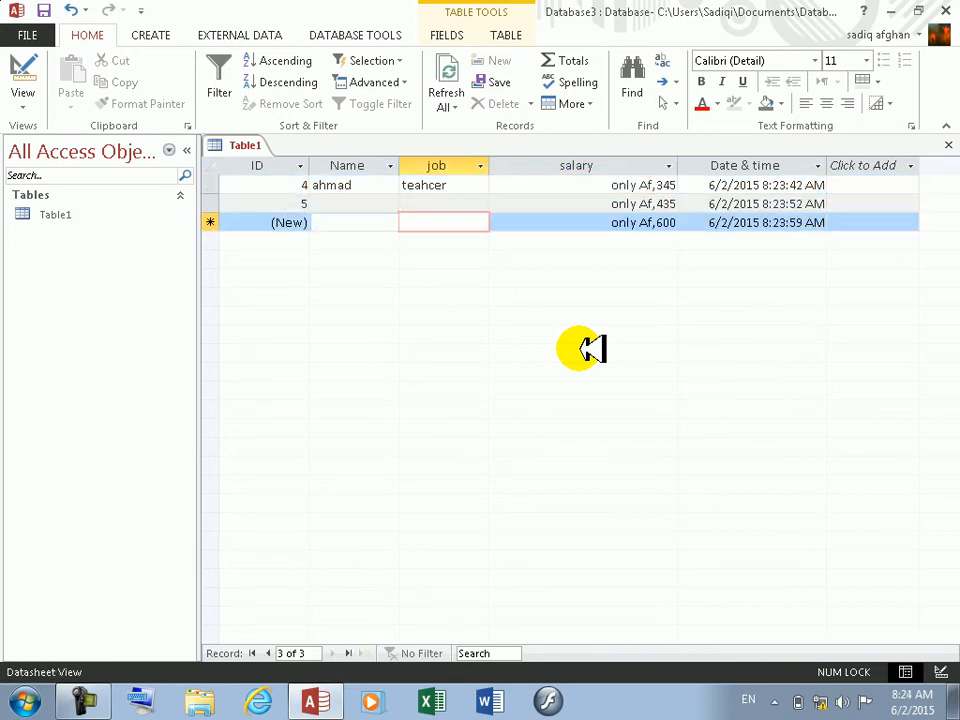
key("Left")
key("Up")
key("Tab")
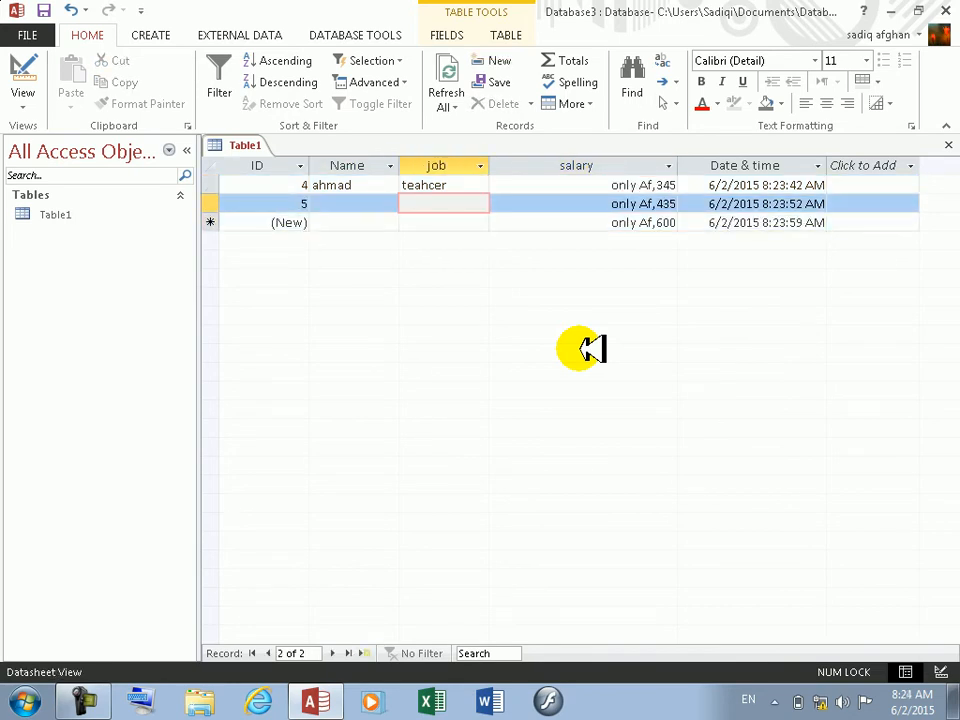
key("Tab")
key("Tab")
key("Up")
key("Left")
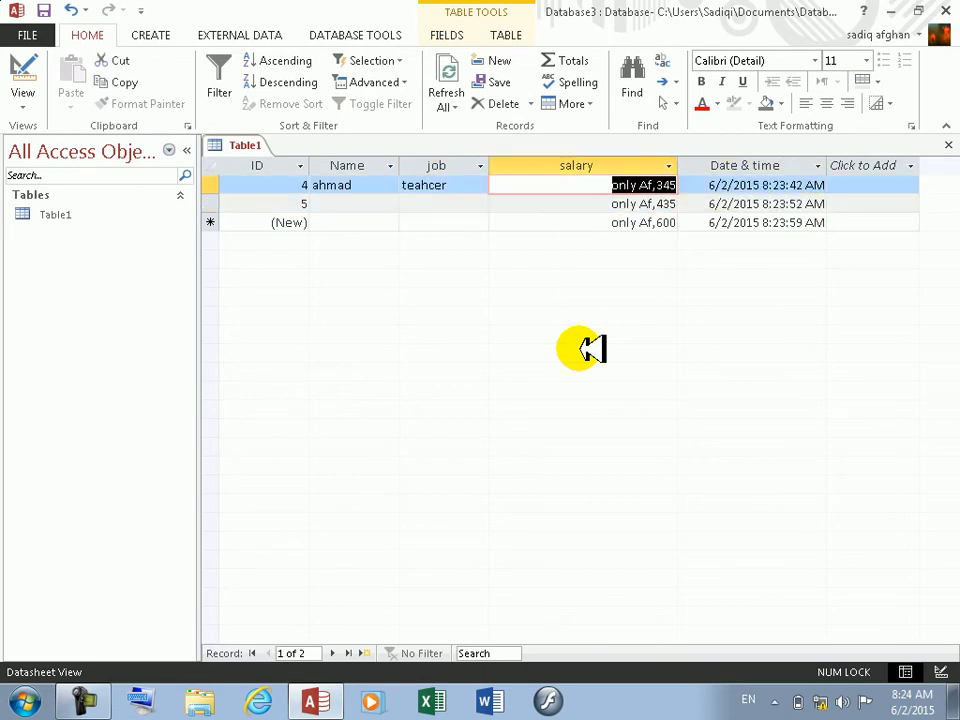
key("Down")
key("ctrl+minus")
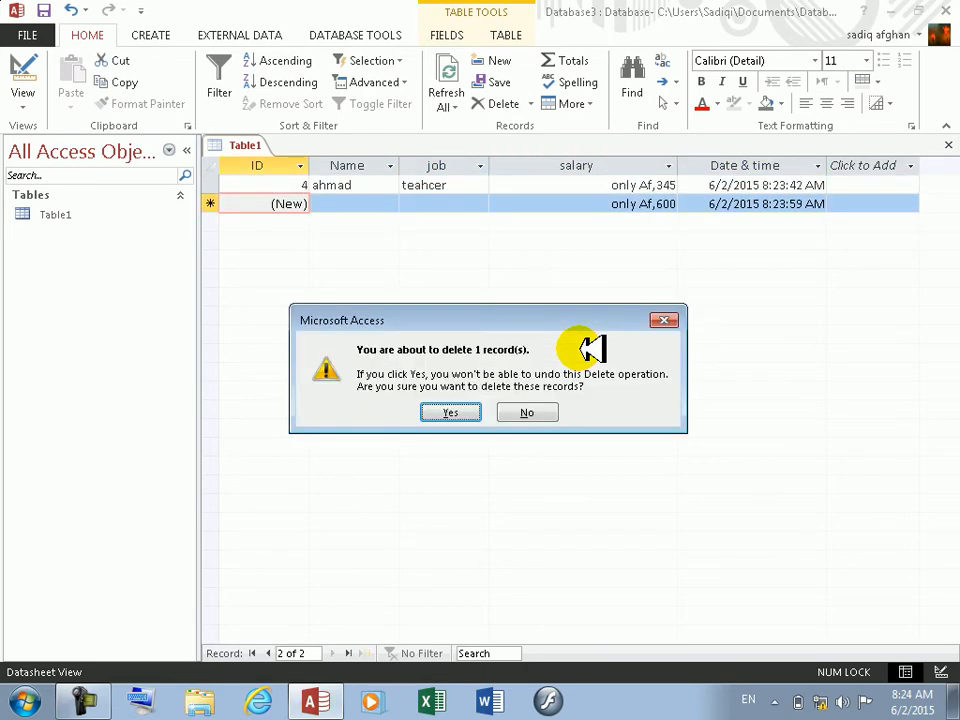
key("Return")
Step: Delete the remaining "teahcer" record so the table starts over without data
key("Up")
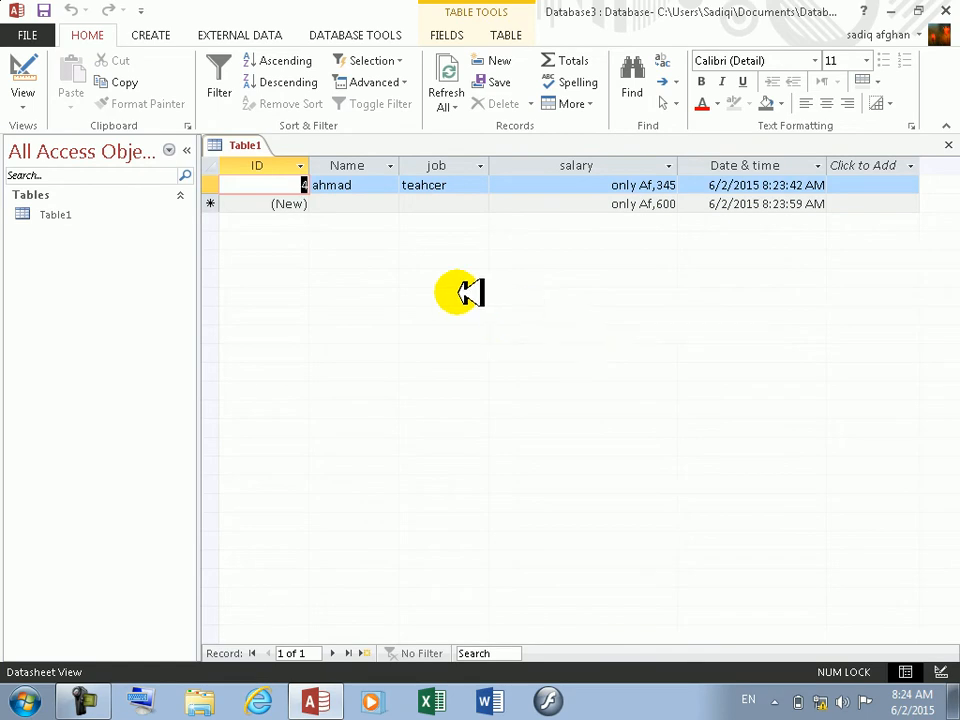
left_click(224, 188)
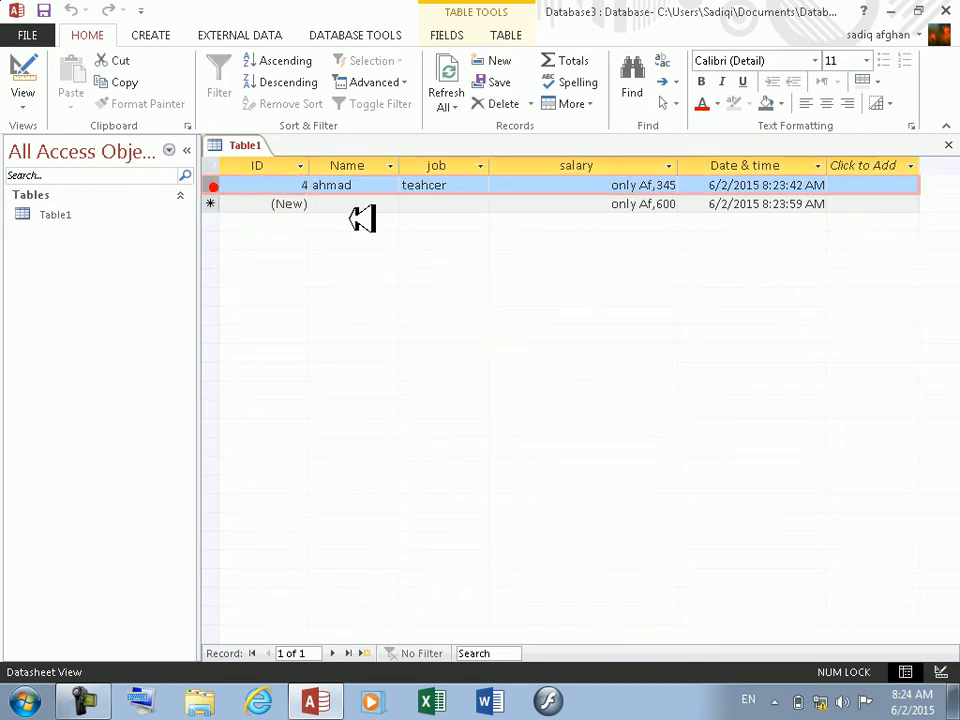
right_click(336, 183)
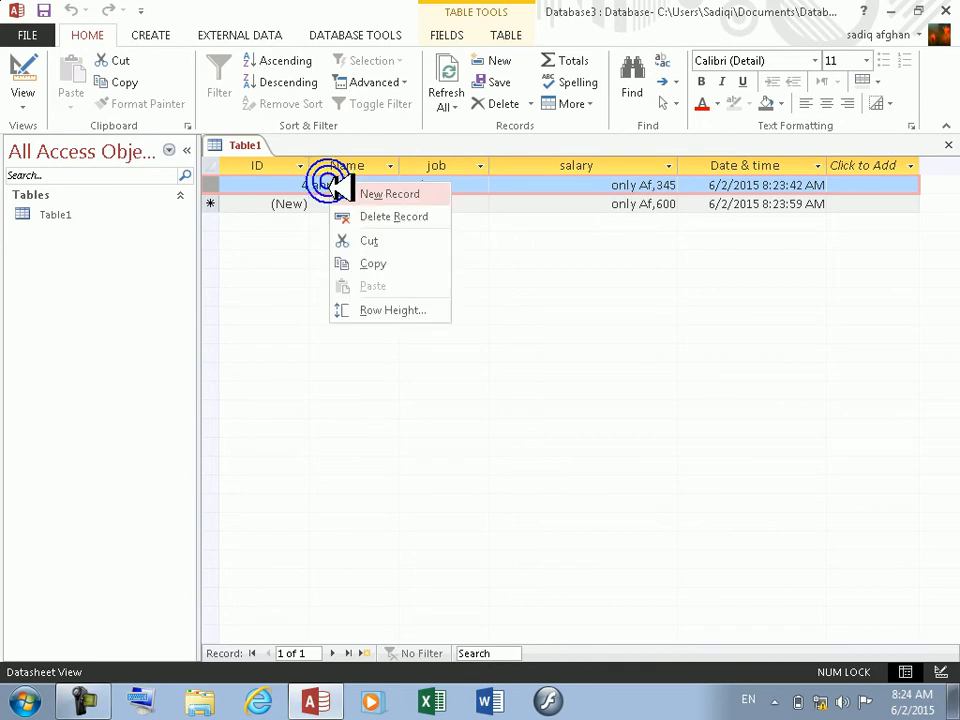
left_click(390, 215)
left_click(446, 413)
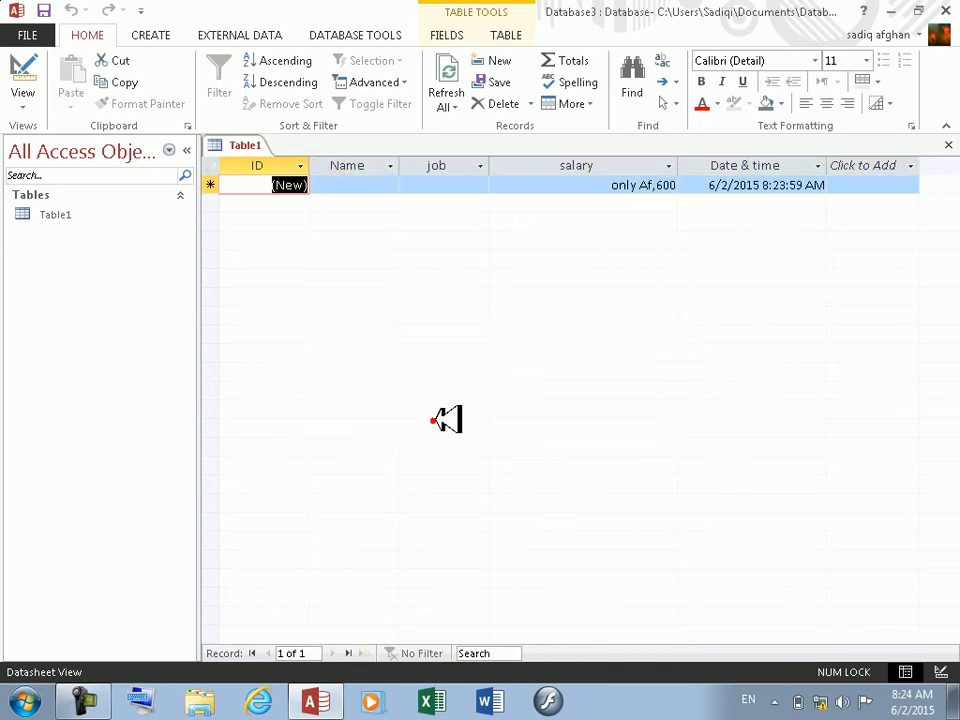
Step: Add a record with the person's name and the job "teacher", keeping the default salary
key("Tab")
type("ahmad")
key("Tab")
type("teacher")
key("Tab")
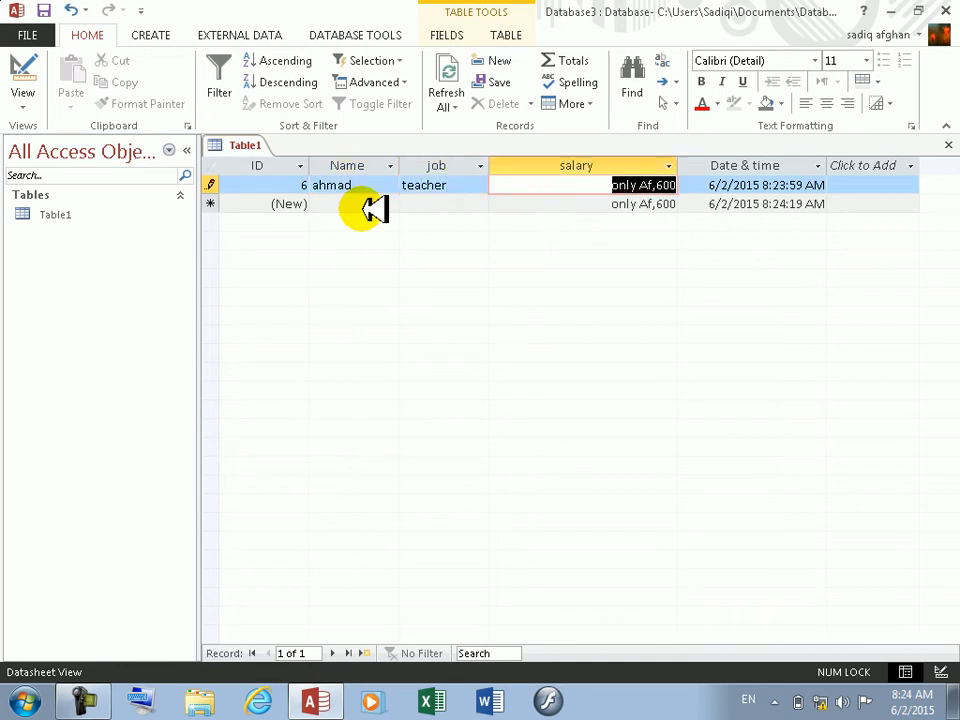
Step: Add a second record with another person's name and the job "teacher", keeping the default salary
key("Down")
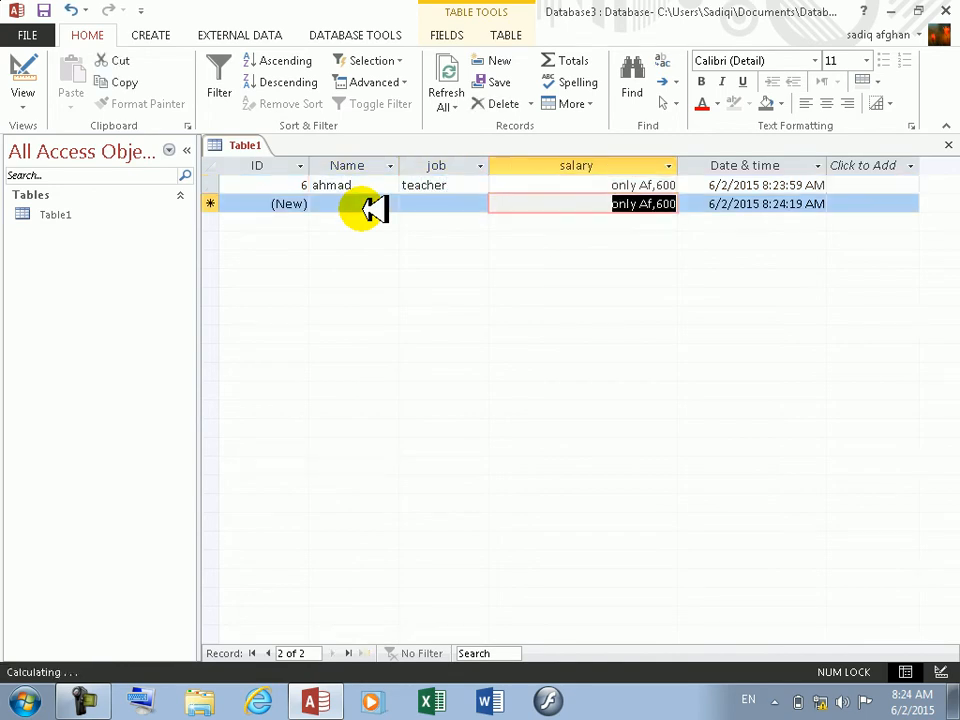
key("Left")
key("Left")
type("wali")
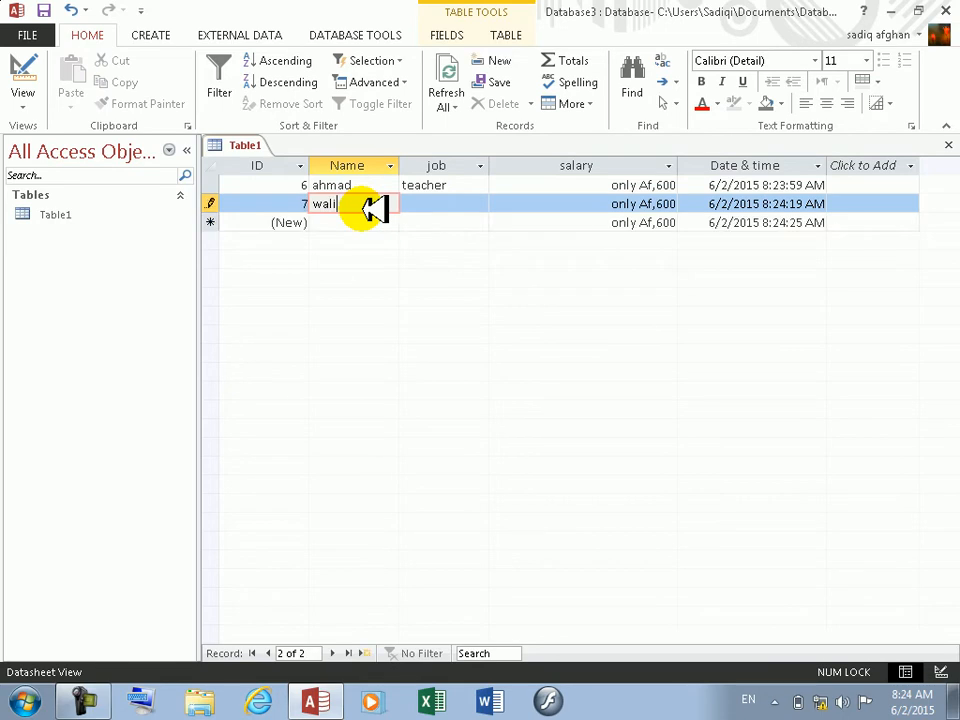
key("Tab")
type("teacher")
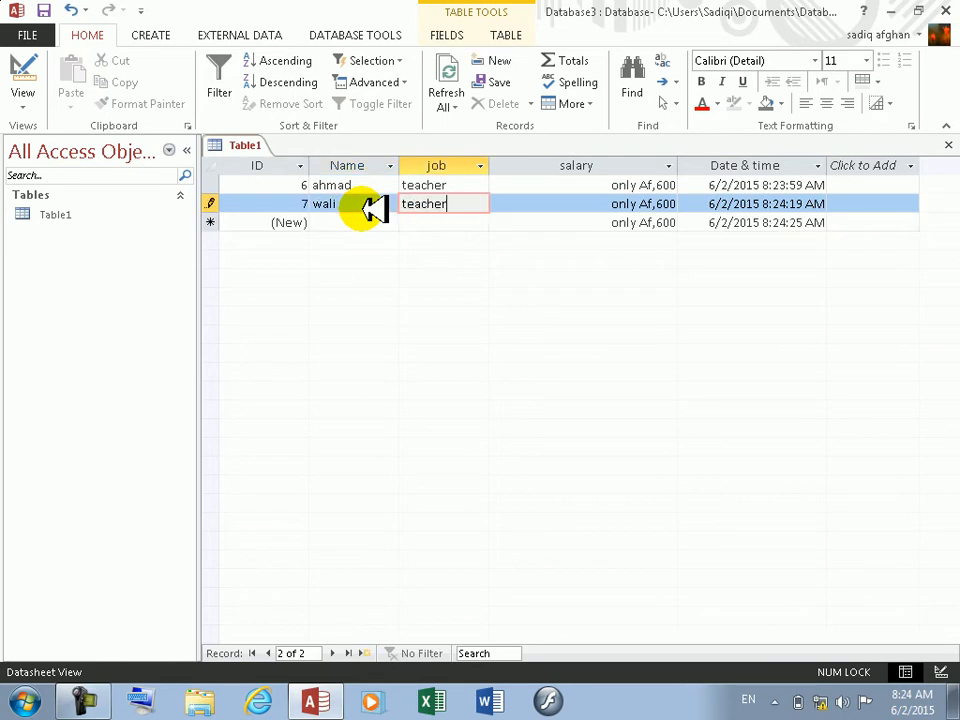
key("Down")
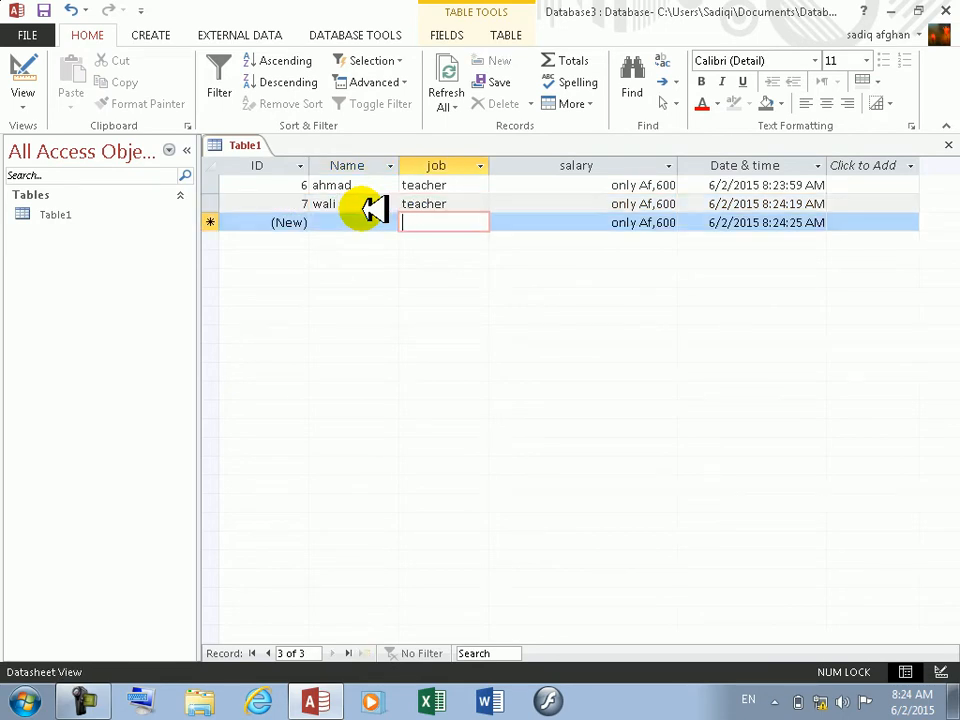
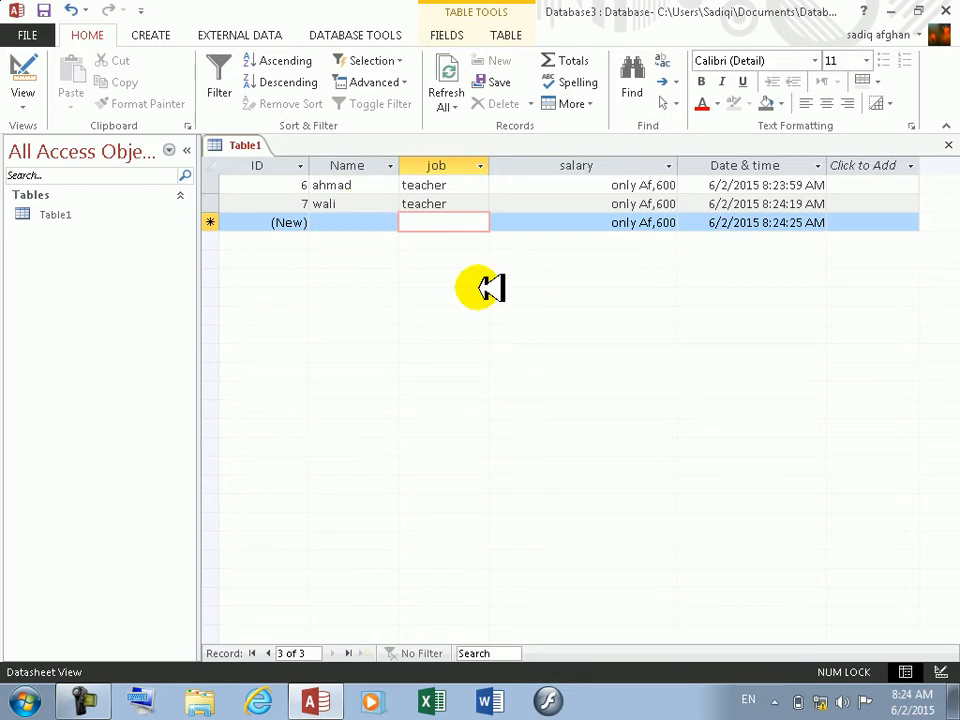
left_click(87, 692)
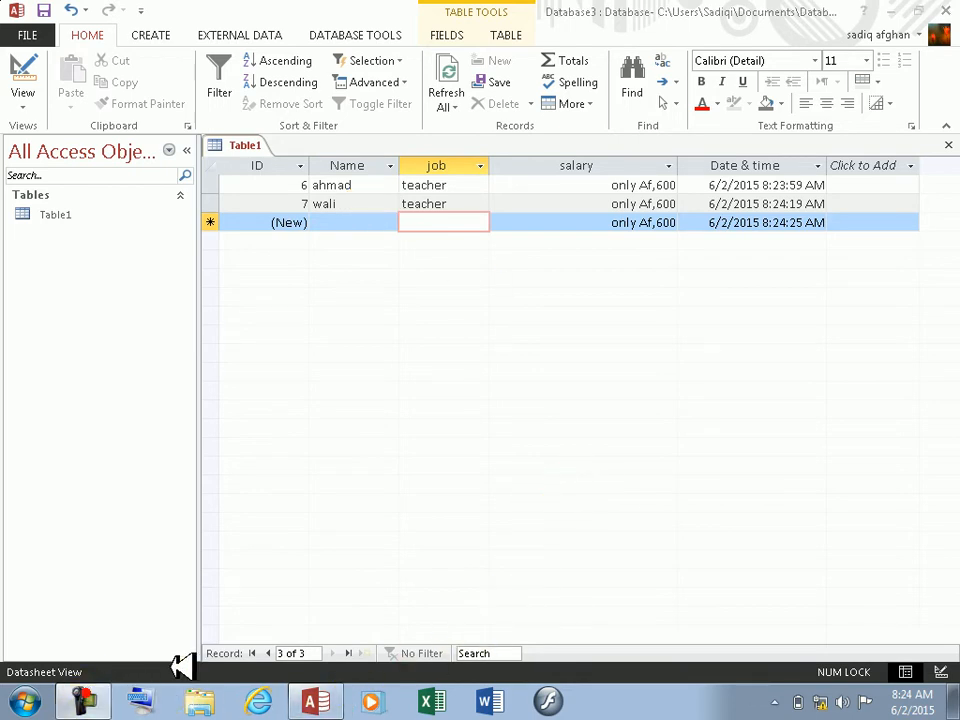
left_click(868, 625)
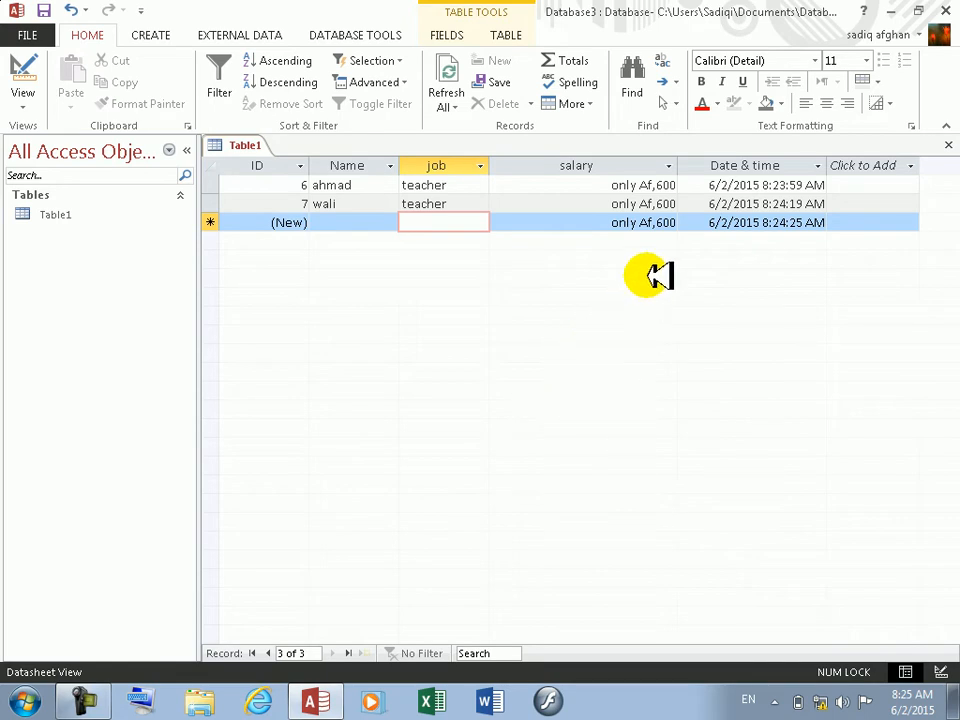
Step: Override the default salary with 700 in a new third record
left_click(676, 224)
double_click(676, 224)
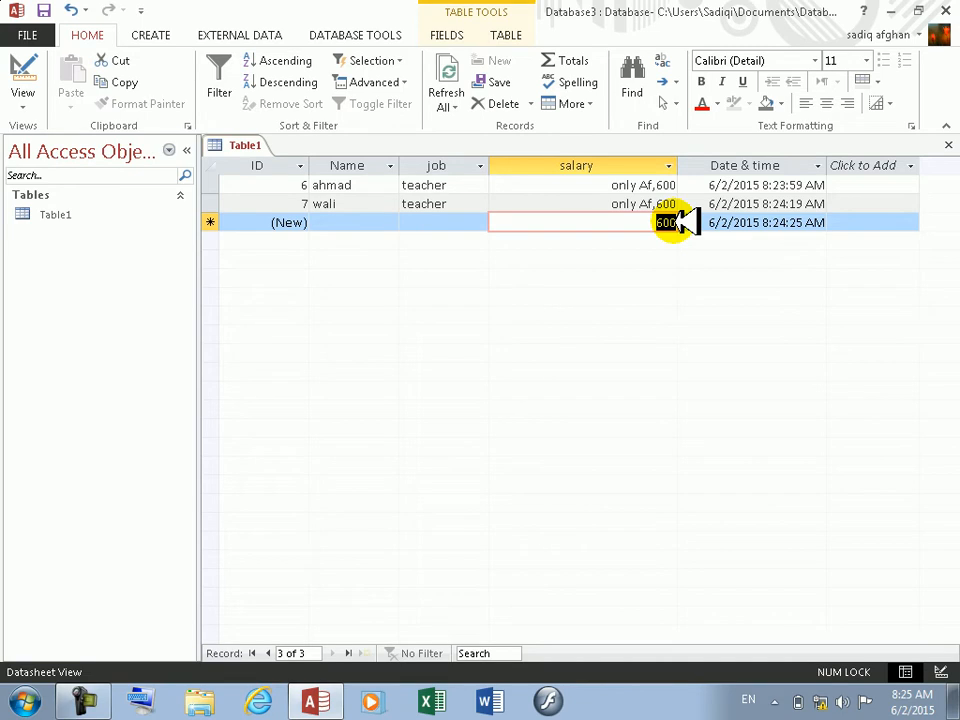
type("700")
key("Tab")
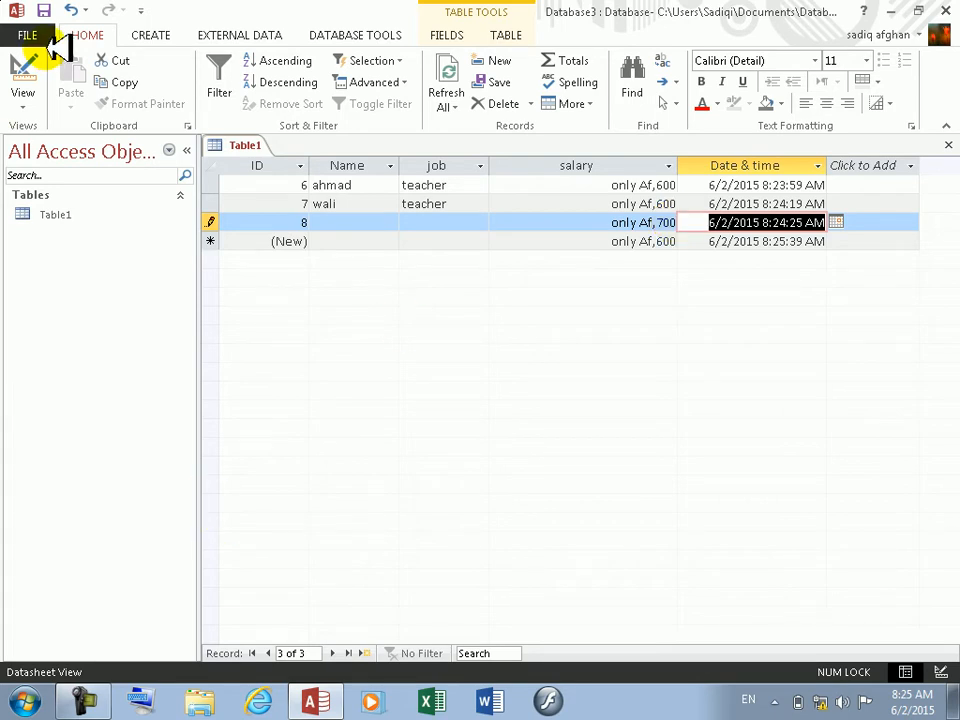
Step: Set the salary field's validation rule to =600 in the table's Design View
left_click(35, 88)
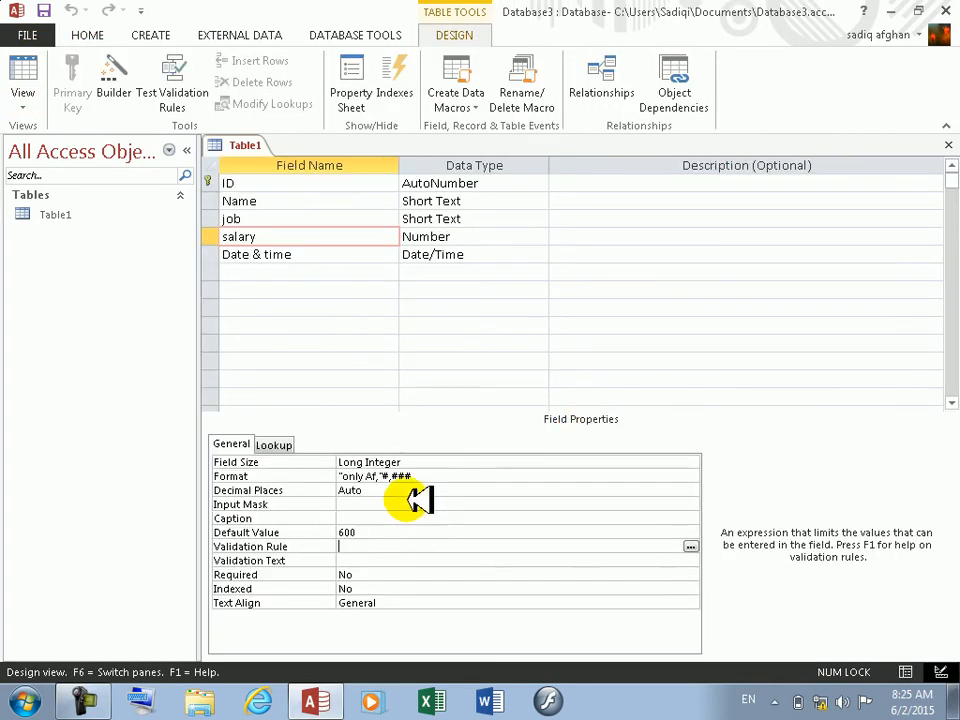
left_click(347, 546)
type("=")
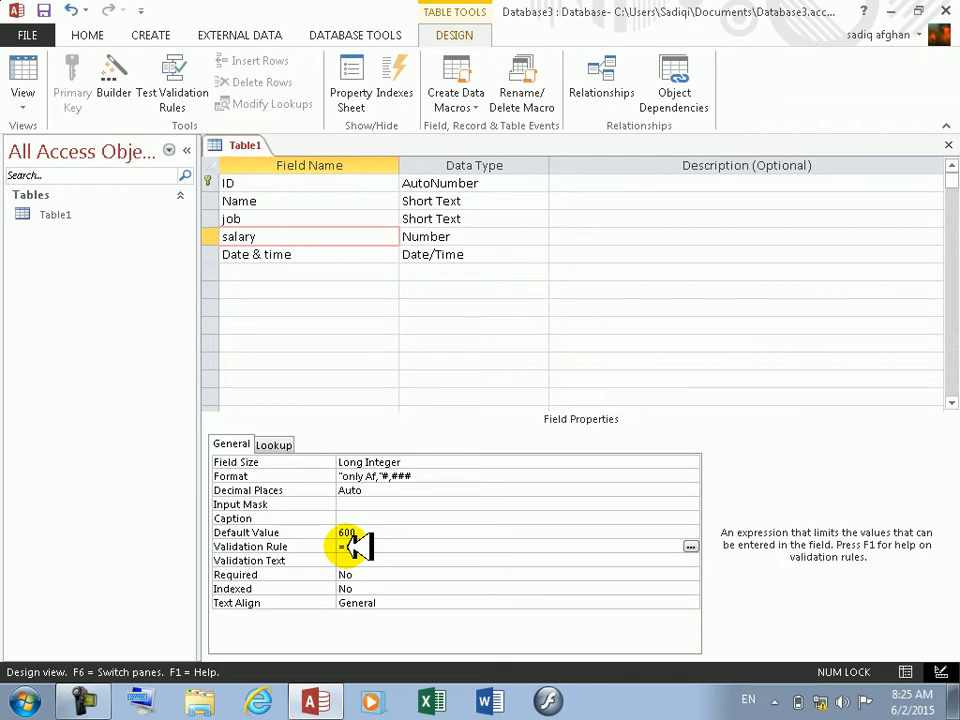
type("600")
key("Return")
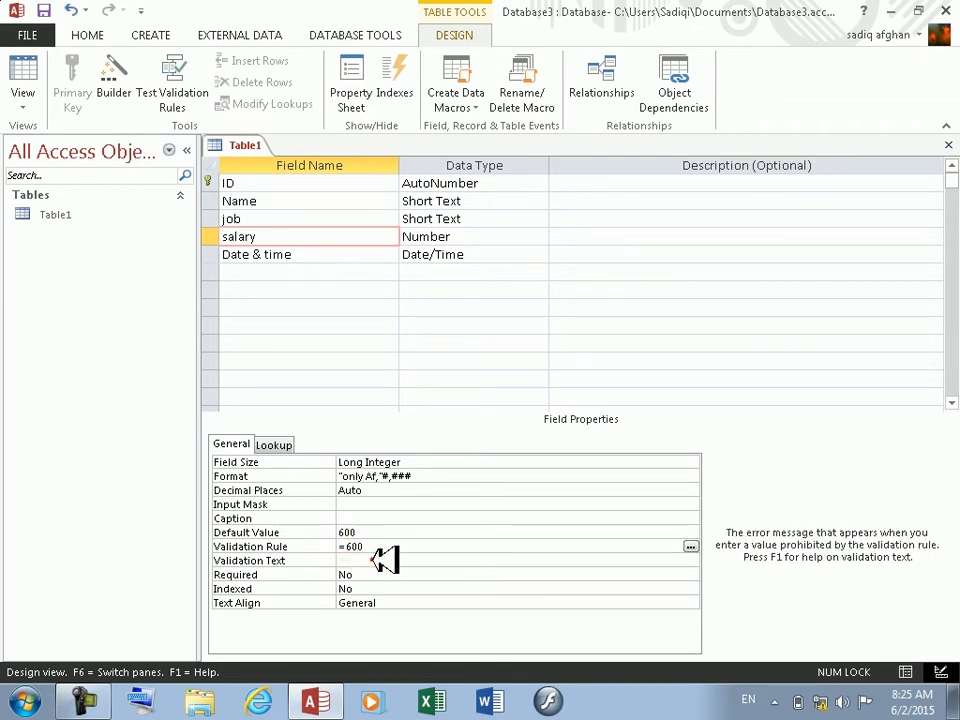
Step: Set the salary field's validation text to "sorry you can.t change the value without the permision if you want to chage please connect with Administrator"
type("sorry yo")
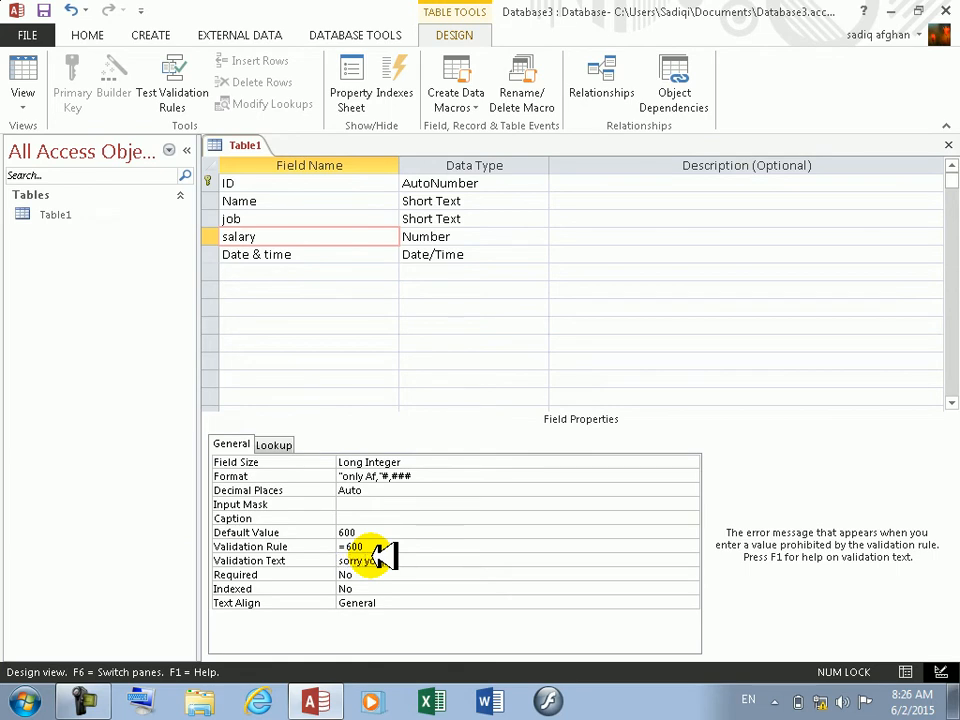
type("u ")
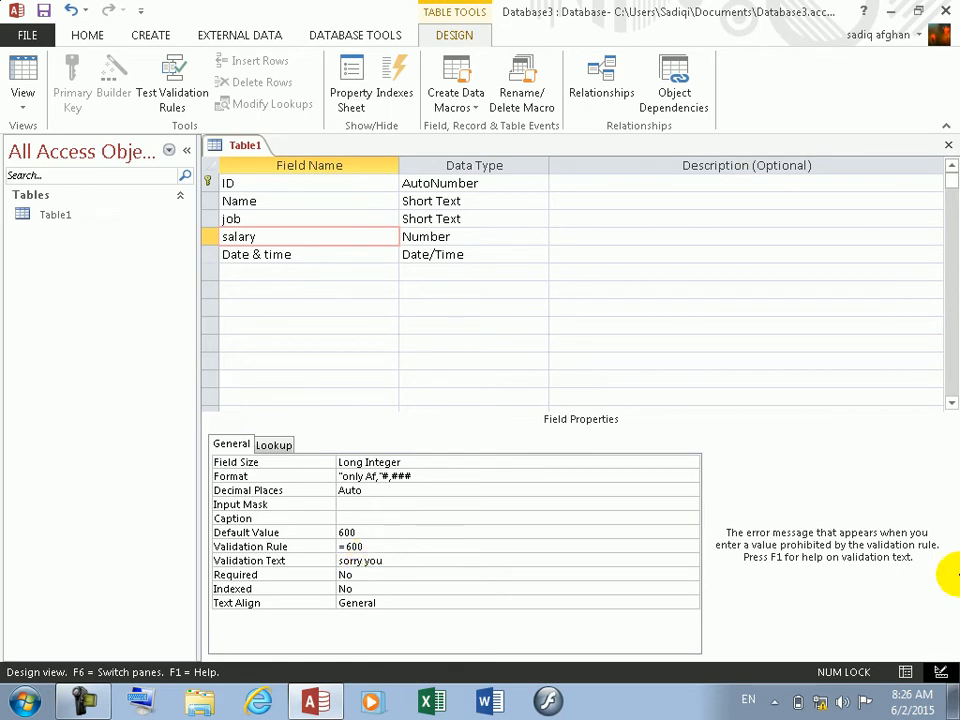
type("can.t change the vou")
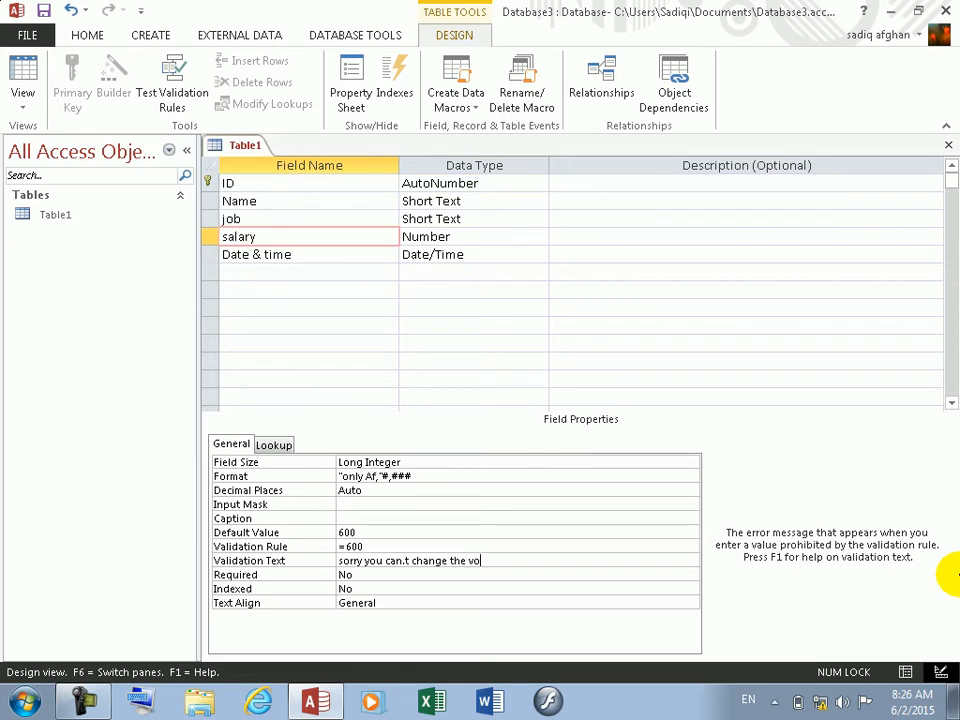
key("BackSpace")
key("BackSpace")
type("alu")
type("s")
key("BackSpace")
type("e without th")
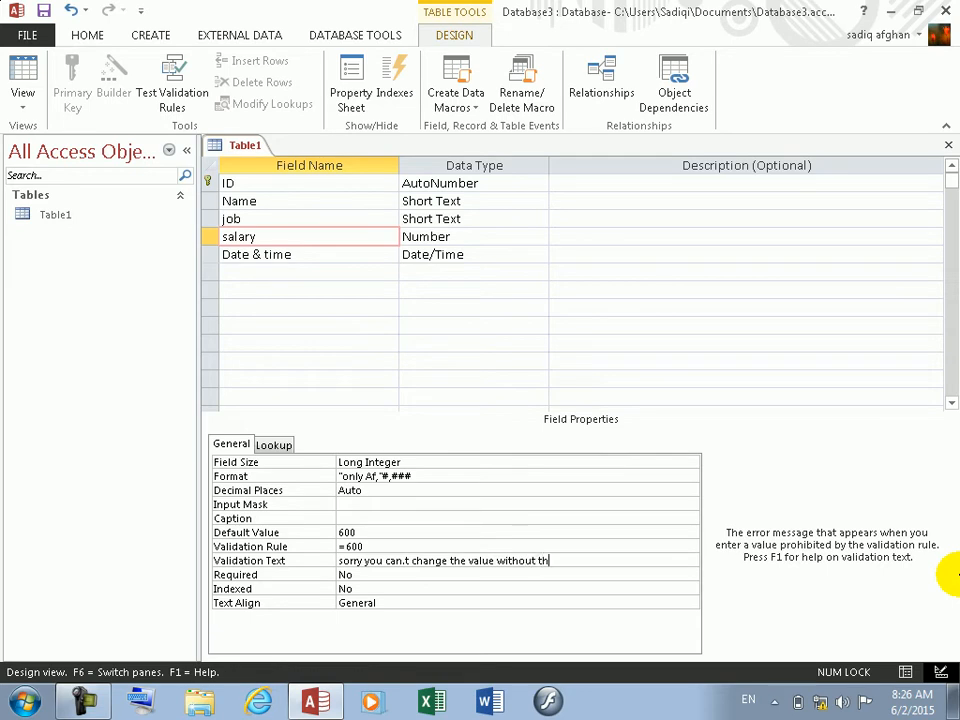
type("e person")
key("BackSpace")
key("BackSpace")
key("BackSpace")
type("mistiioon")
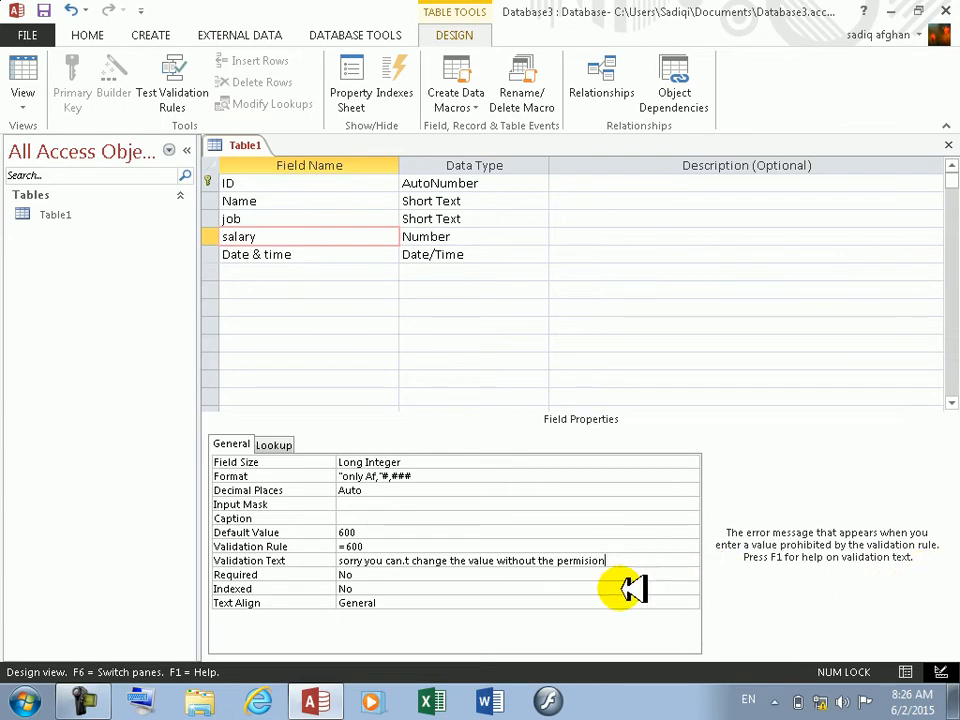
type(" if you want to chage please connect ")
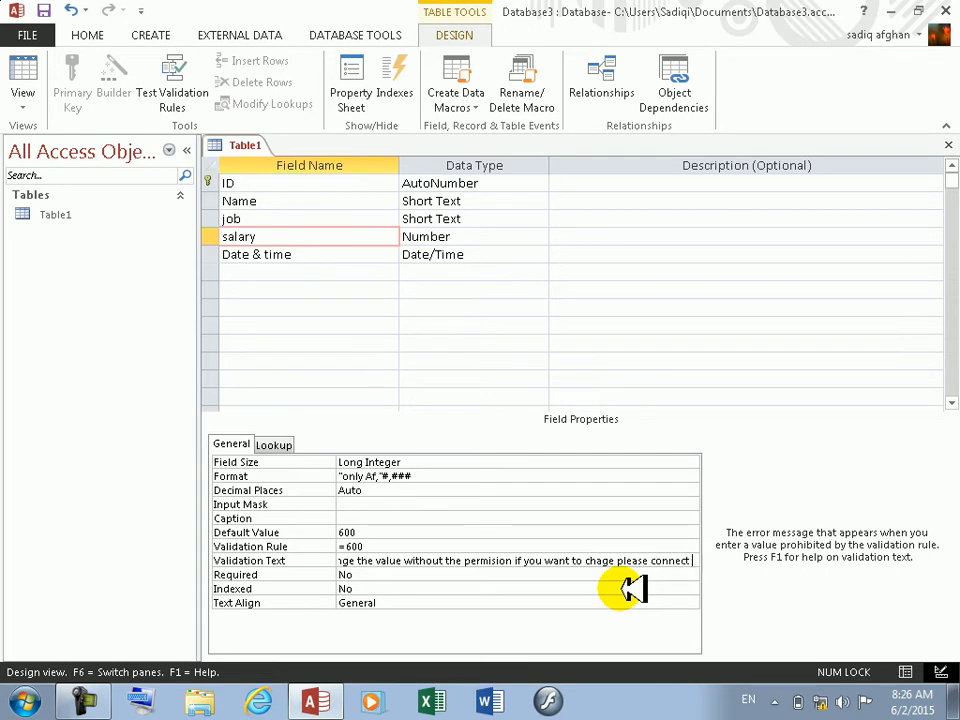
type("with")
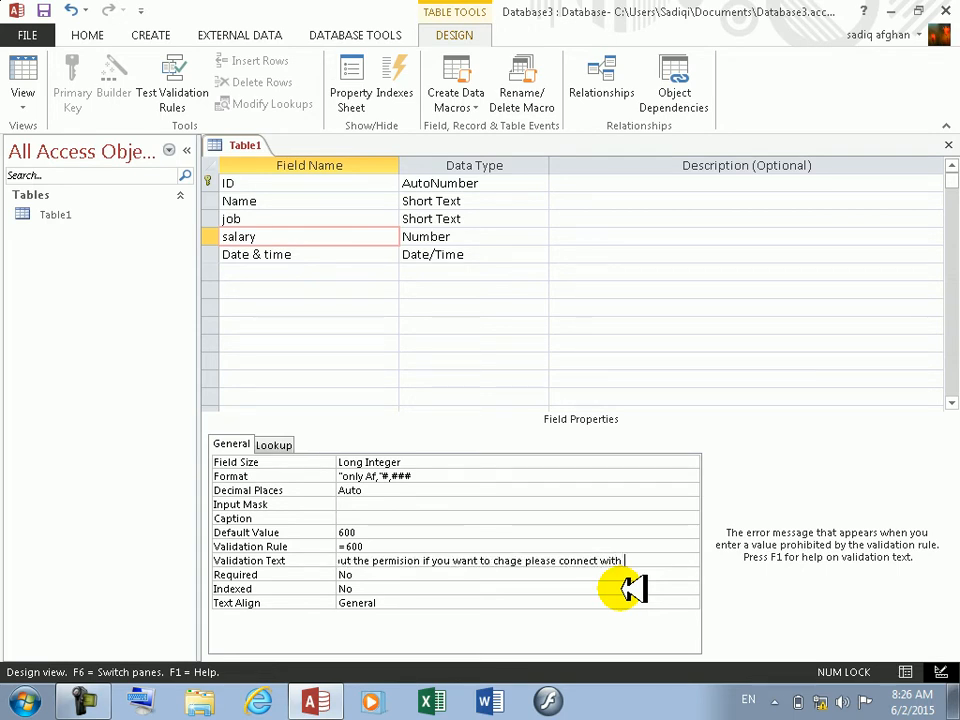
type(" Administrator")
left_click(632, 590)
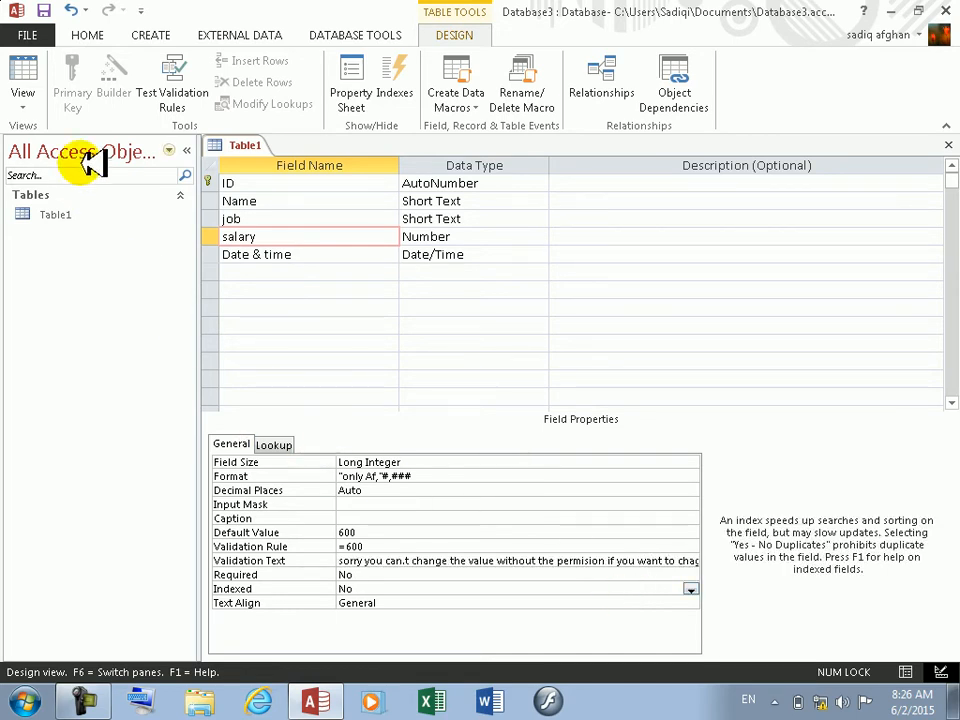
Step: Save the table design, test the existing data against the new rules, and return to Datasheet View
left_click(38, 72)
left_click(450, 404)
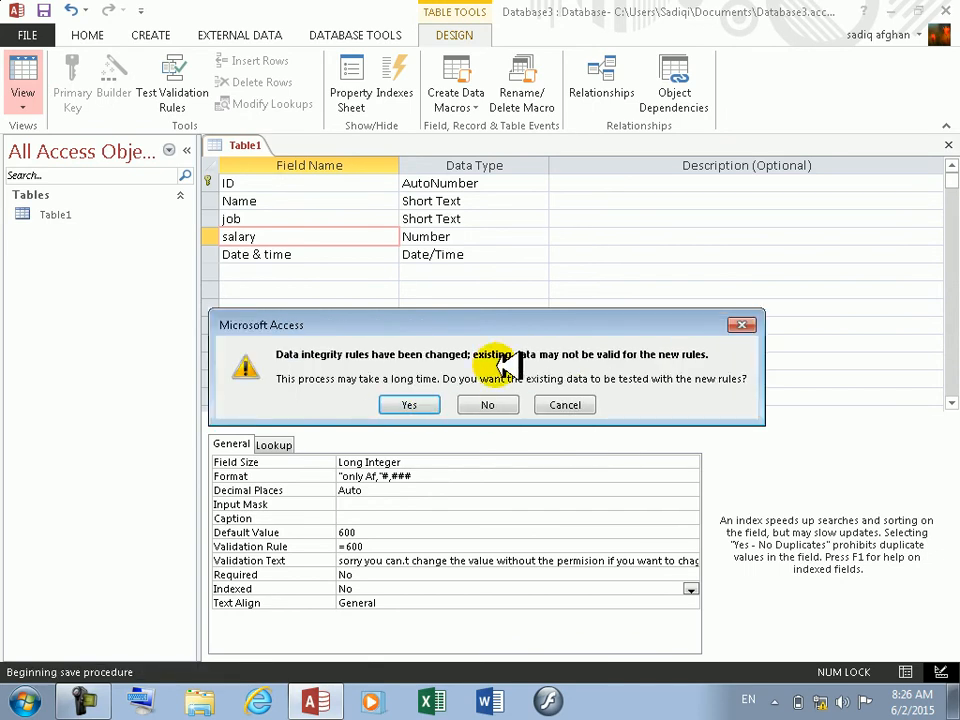
left_click(405, 410)
left_click(430, 422)
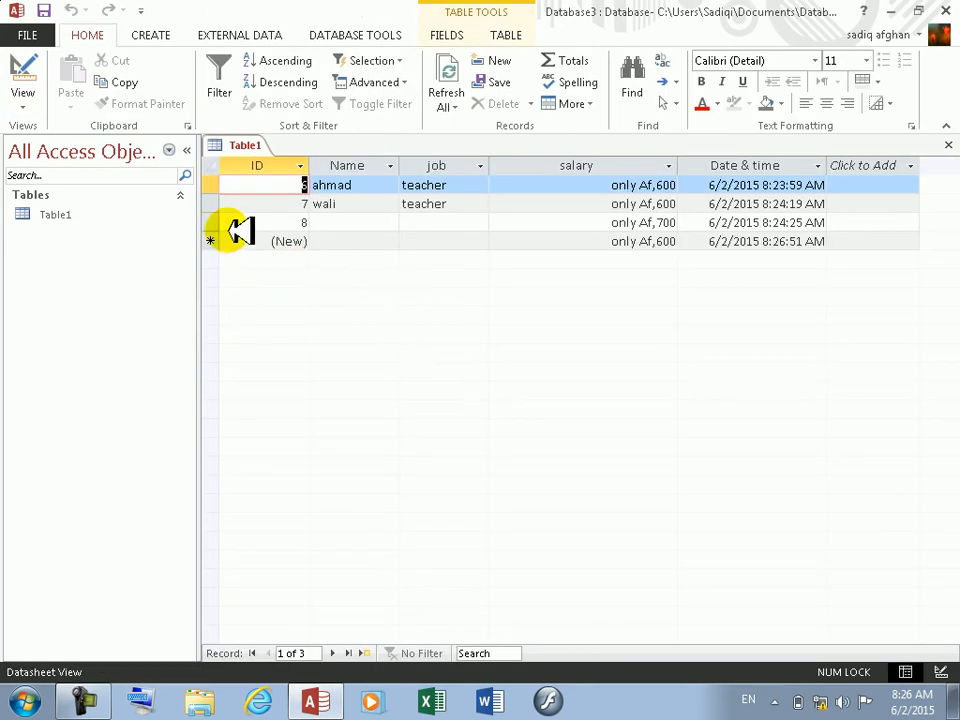
Step: Delete the third record, the one with the 700 salary
left_click_drag(213, 188, 225, 216)
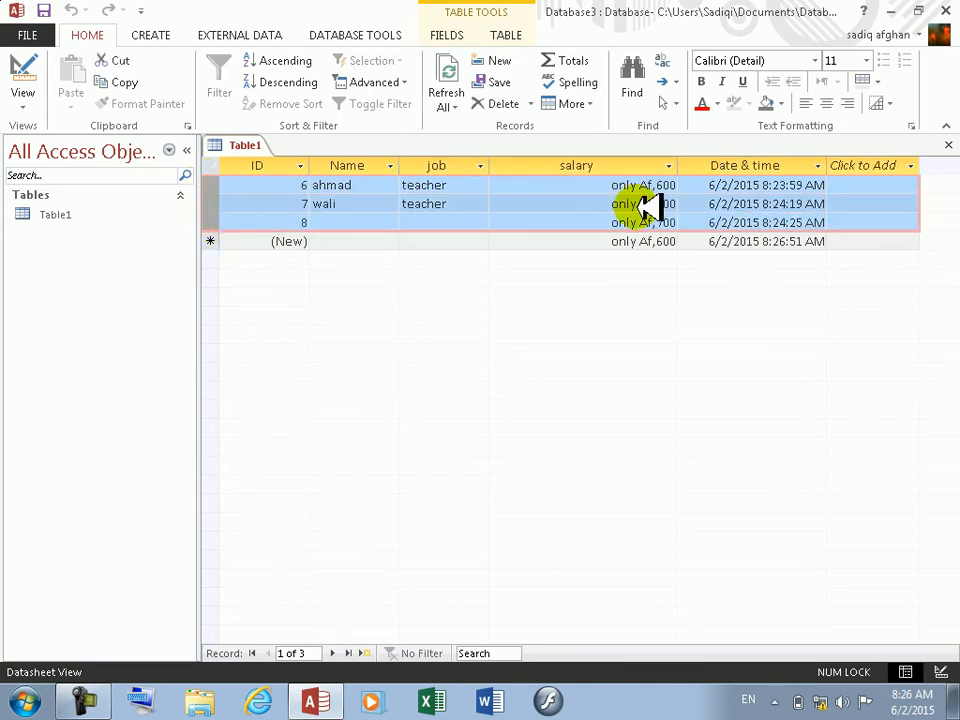
right_click(220, 222)
left_click(280, 259)
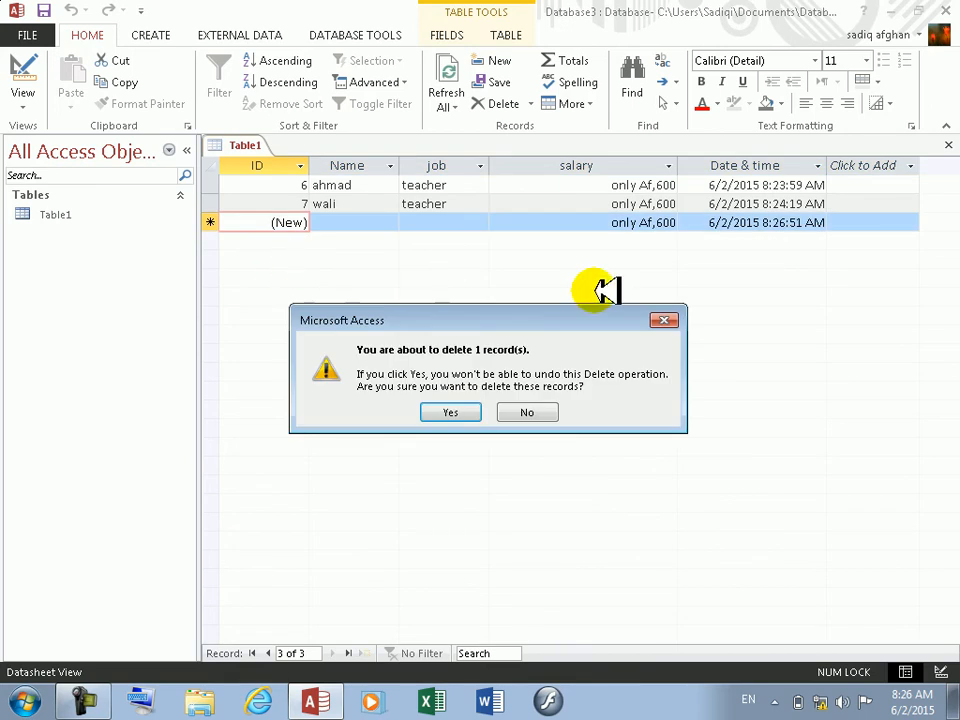
left_click(452, 411)
Step: Add a new third record with a person's name and the job engineer, keeping the default salary
left_click(358, 220)
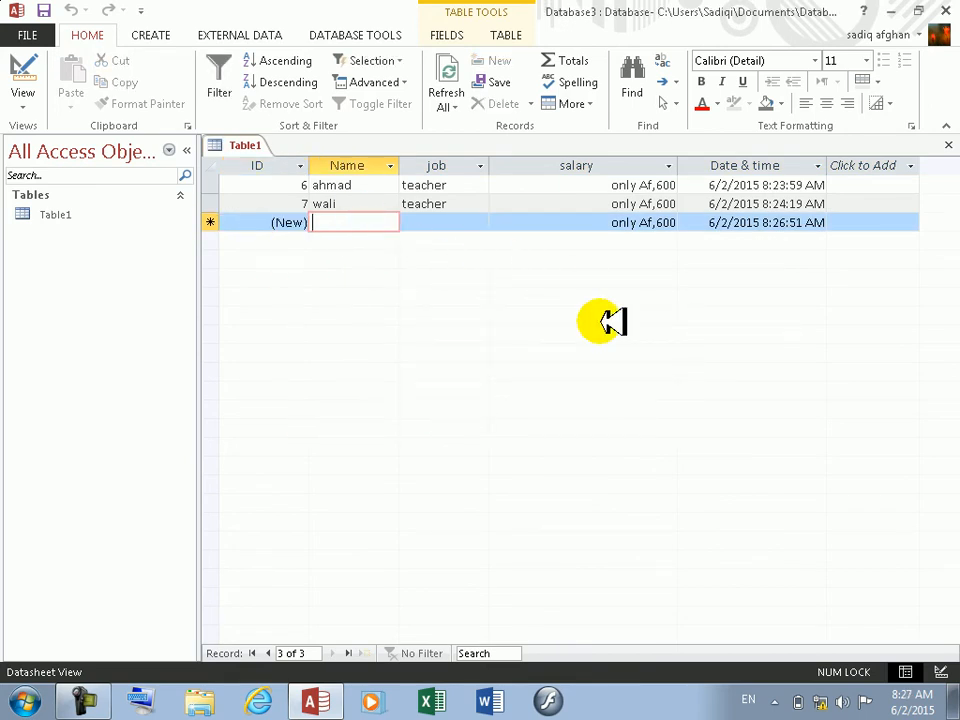
type("ali")
key("Tab")
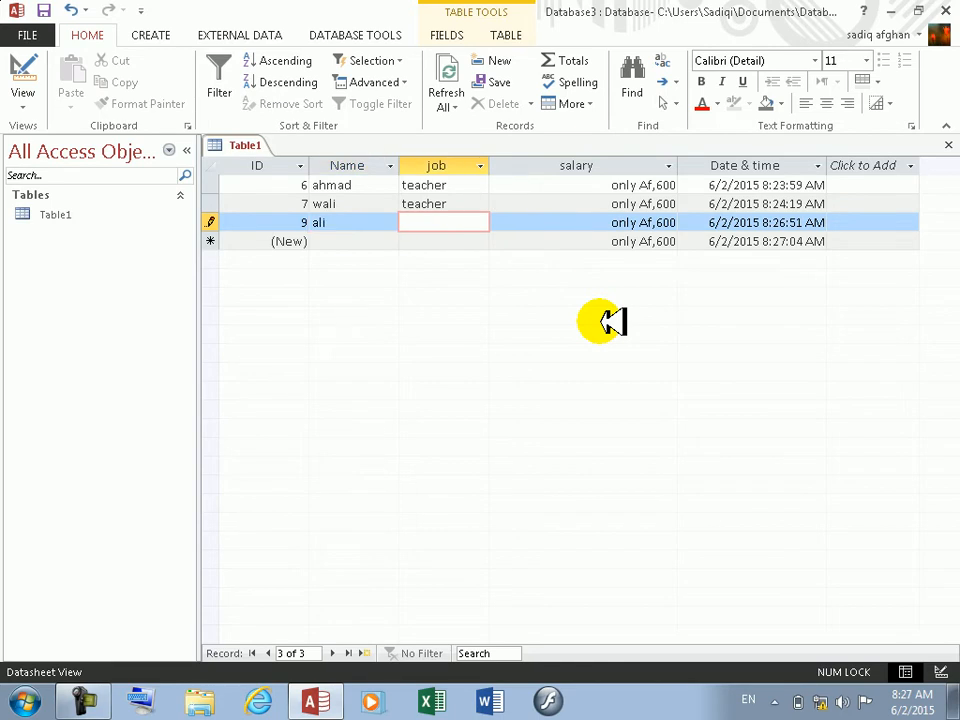
type("engineeer")
key("Left")
key("BackSpace")
key("Down")
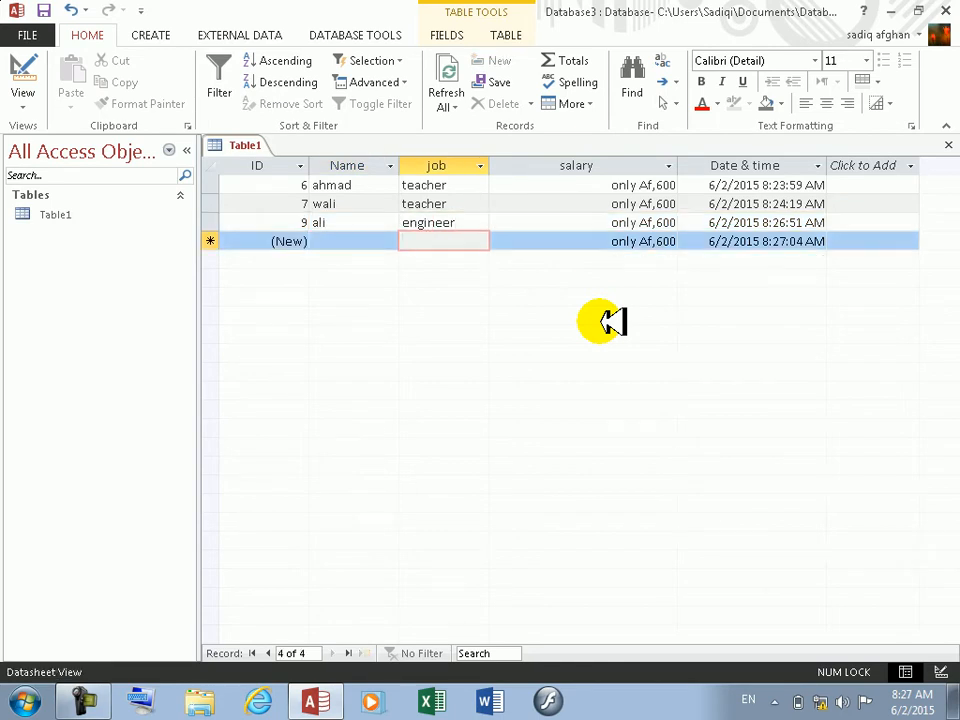
Step: Add a fourth record with a person's name and the job doctor
key("Tab")
key("shift+Tab")
key("shift+Tab")
type("khalid")
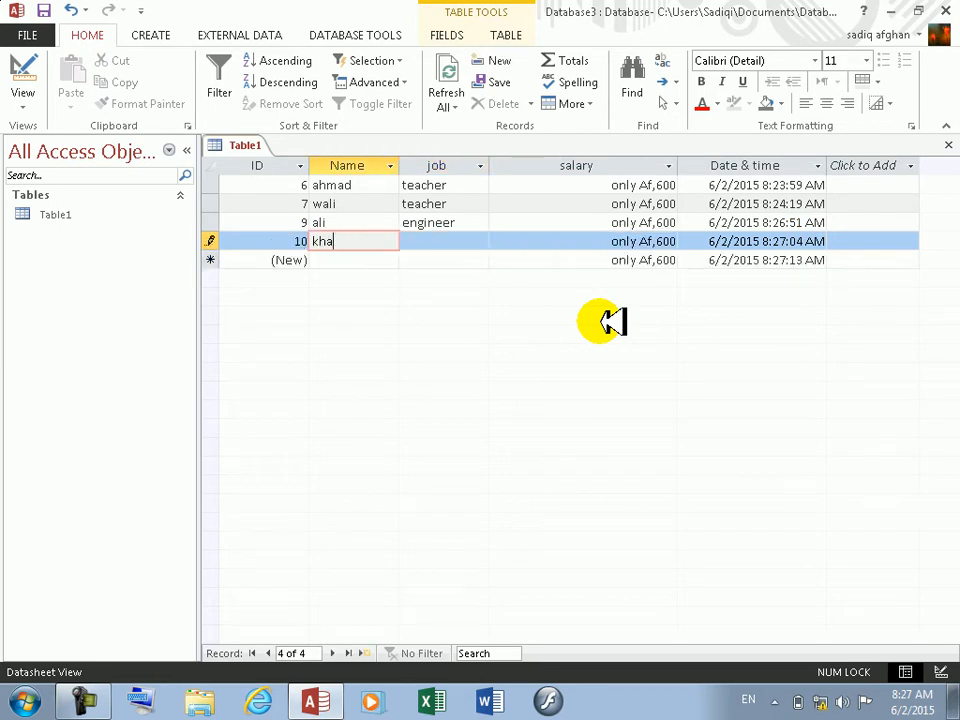
key("Tab")
type("doctor")
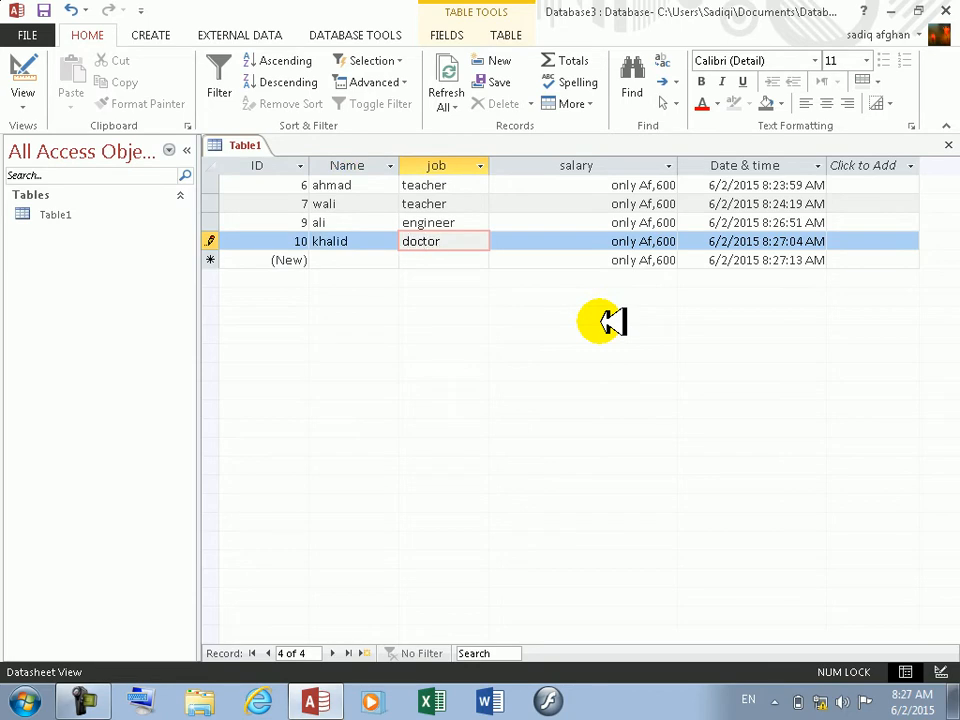
Step: Try to change the doctor record's salary to 601 to test the validation rule, and dismiss the custom error message
key("Tab")
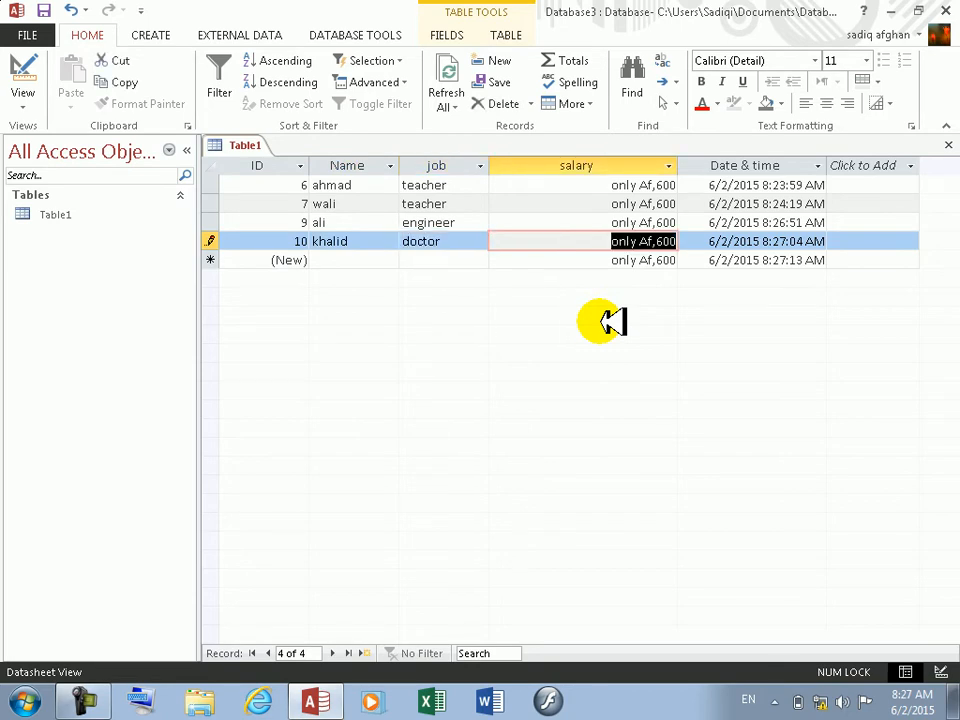
type("6")
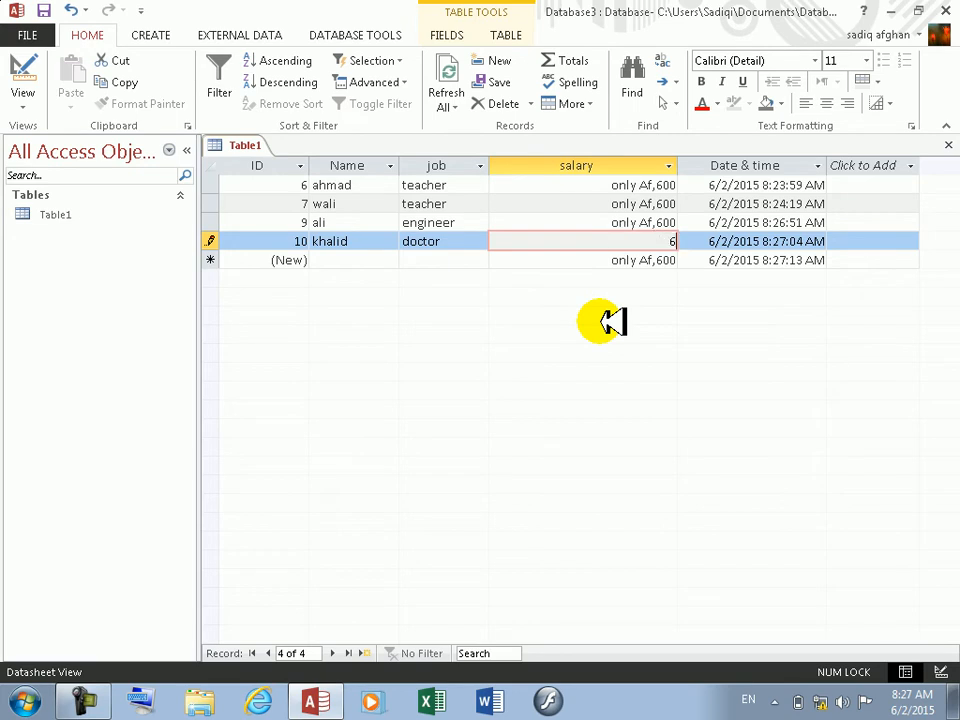
type("01")
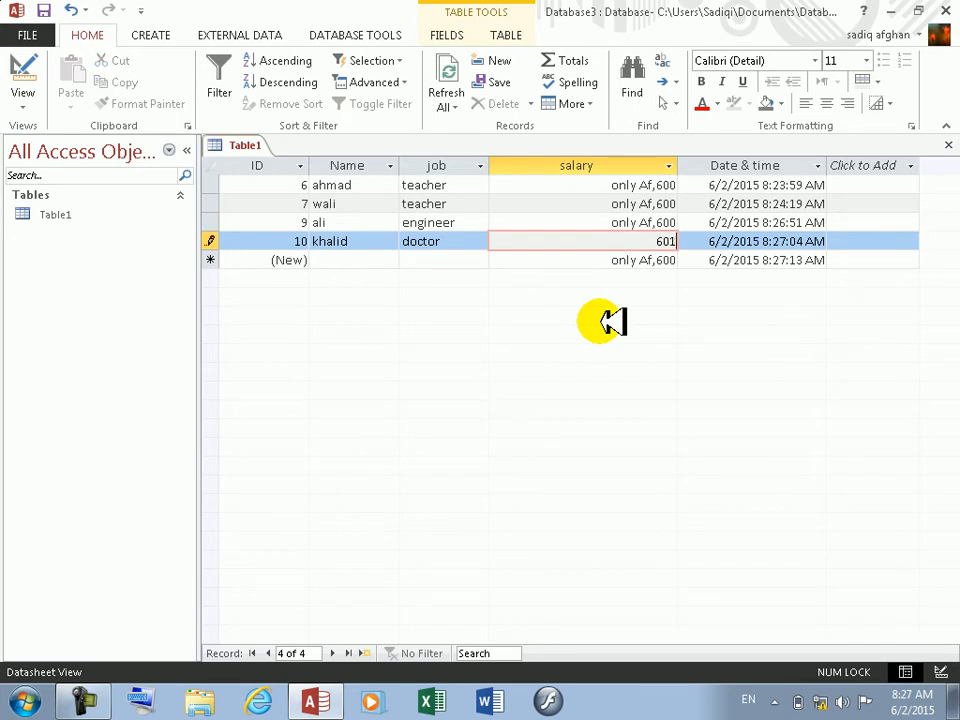
key("Tab")
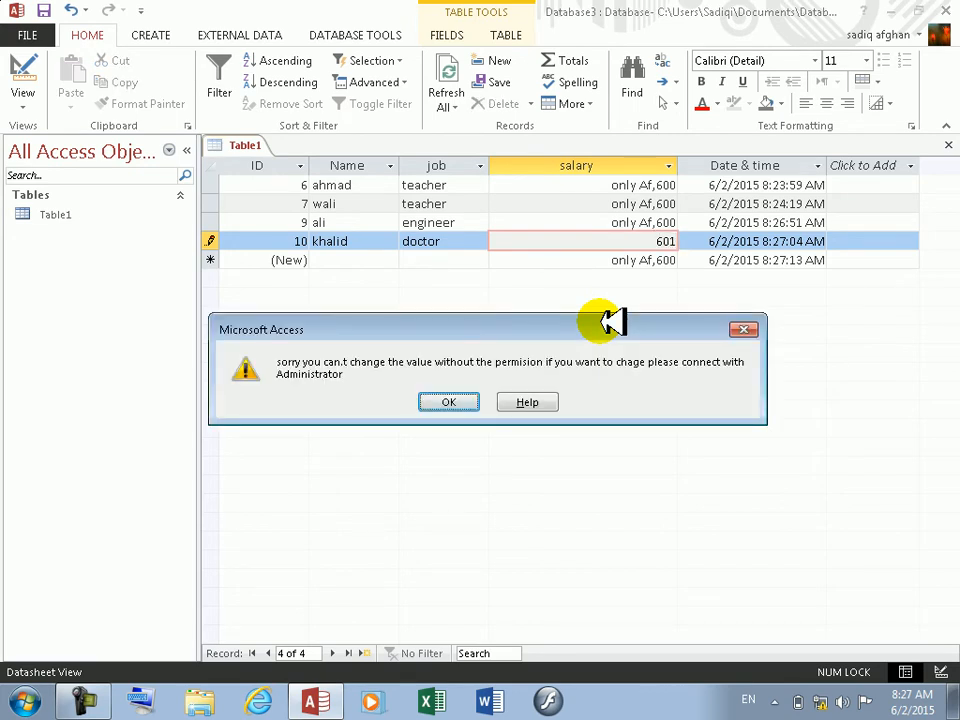
key("Return")
key("Return")
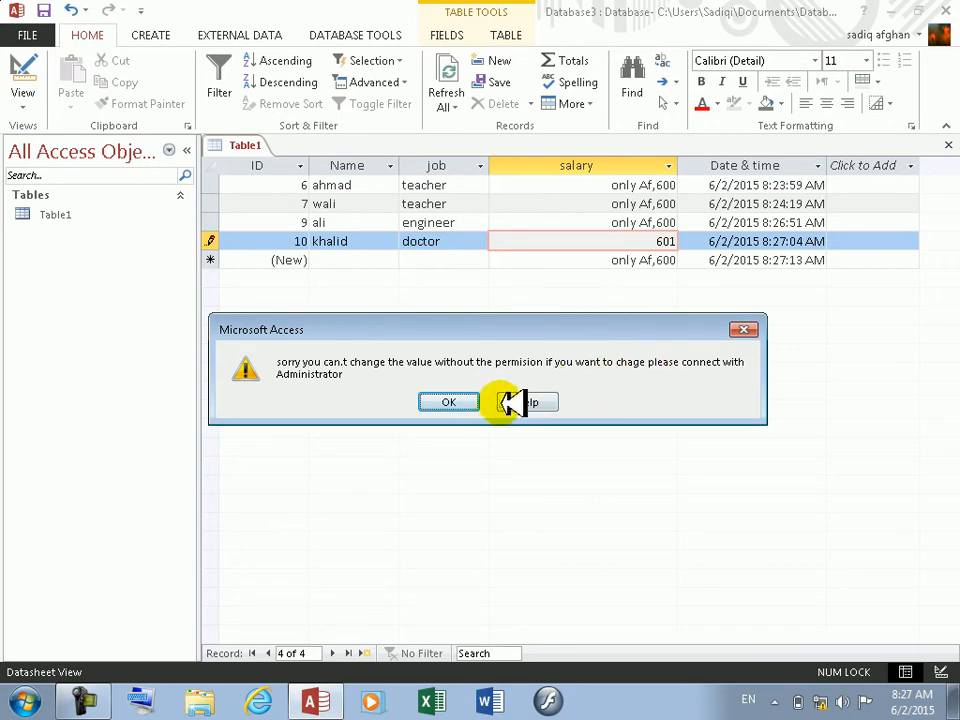
left_click(462, 403)
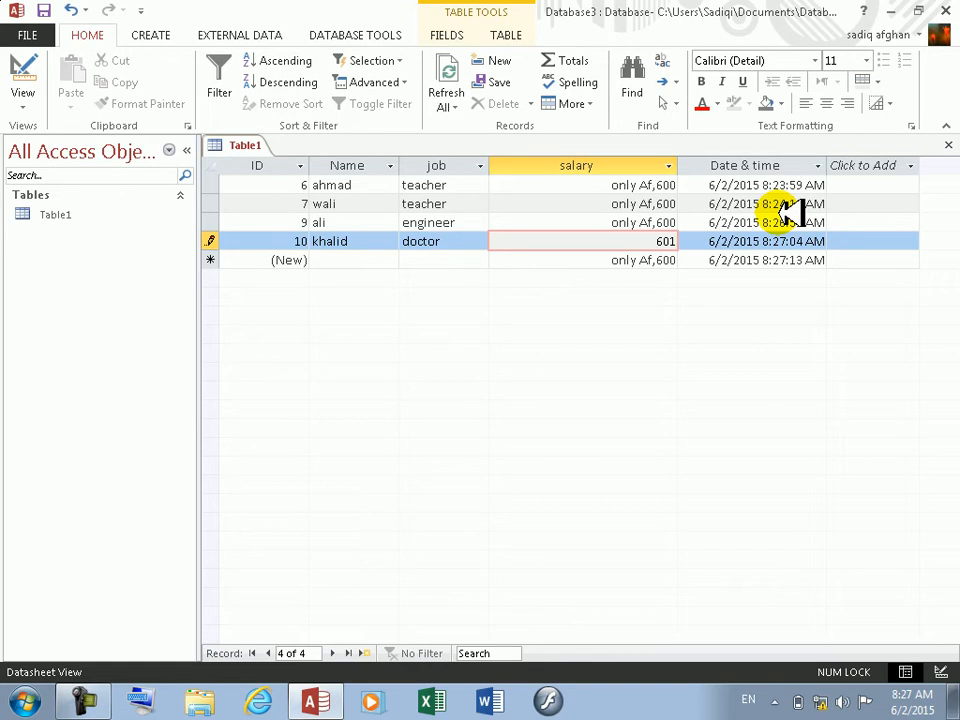
left_click(28, 68)
left_click(467, 406)
Step: Set the doctor record's salary to 600 and save the record
key("BackSpace")
key("BackSpace")
key("BackSpace")
type("600")
key("shift+Return")
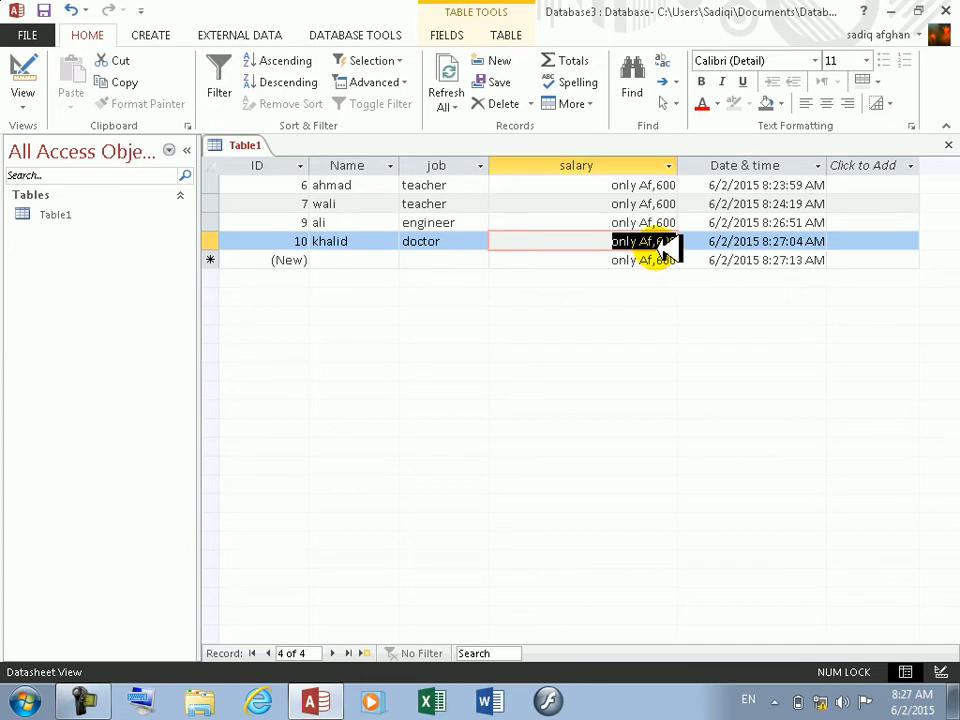
Step: Change the salary field's format to "only#,"#,"Af,#" in the table's Design View
left_click(24, 72)
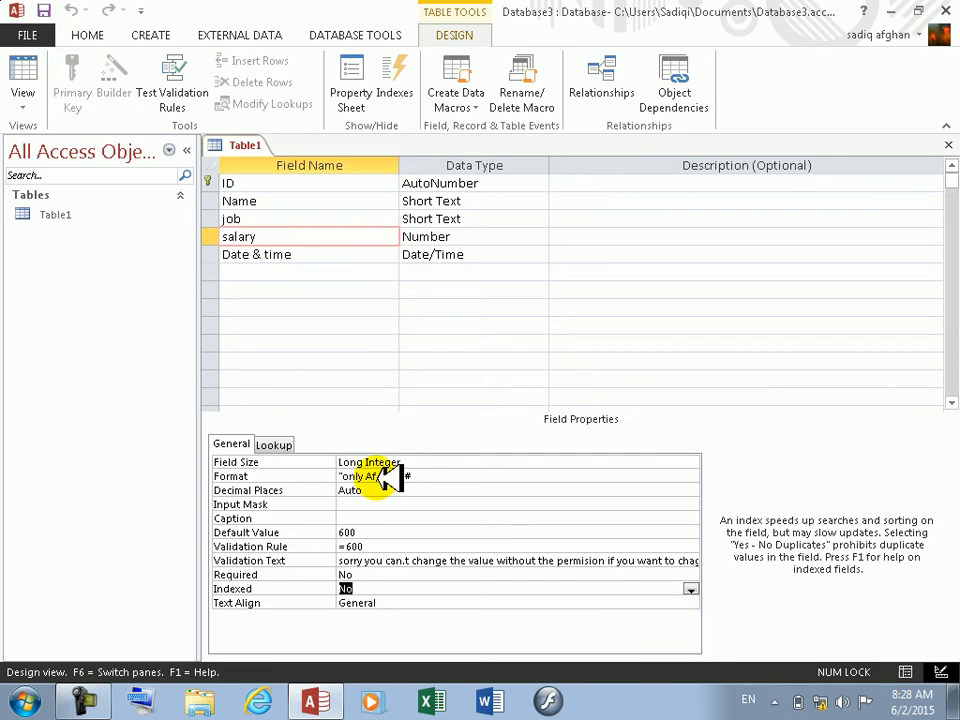
left_click(432, 478)
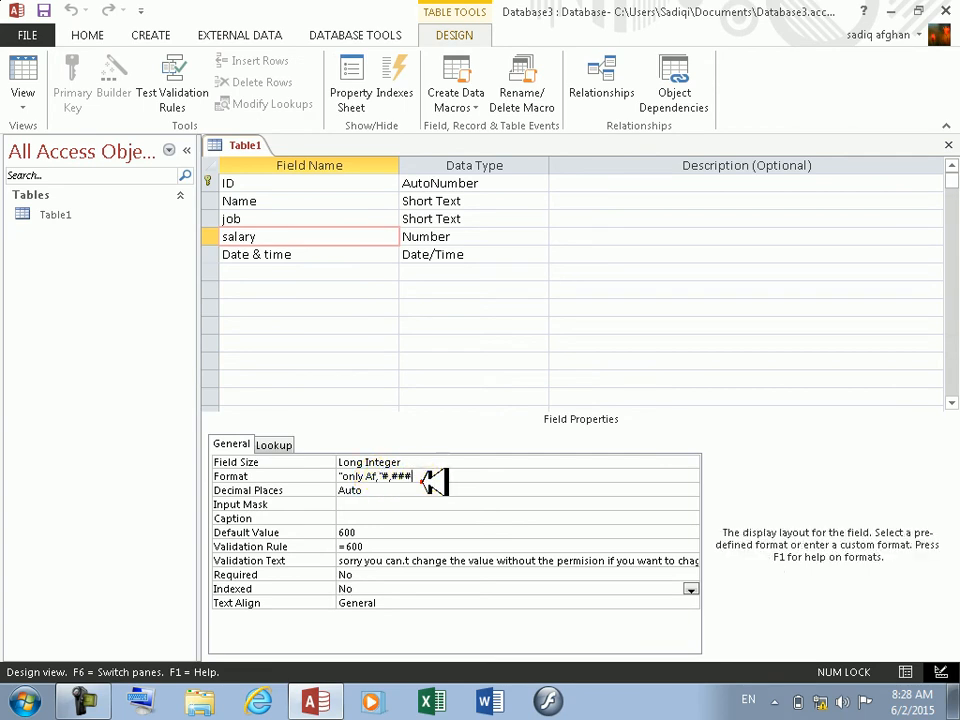
key("BackSpace")
key("BackSpace")
key("BackSpace")
key("BackSpace")
key("BackSpace")
key("BackSpace")
key("BackSpace")
key("BackSpace")
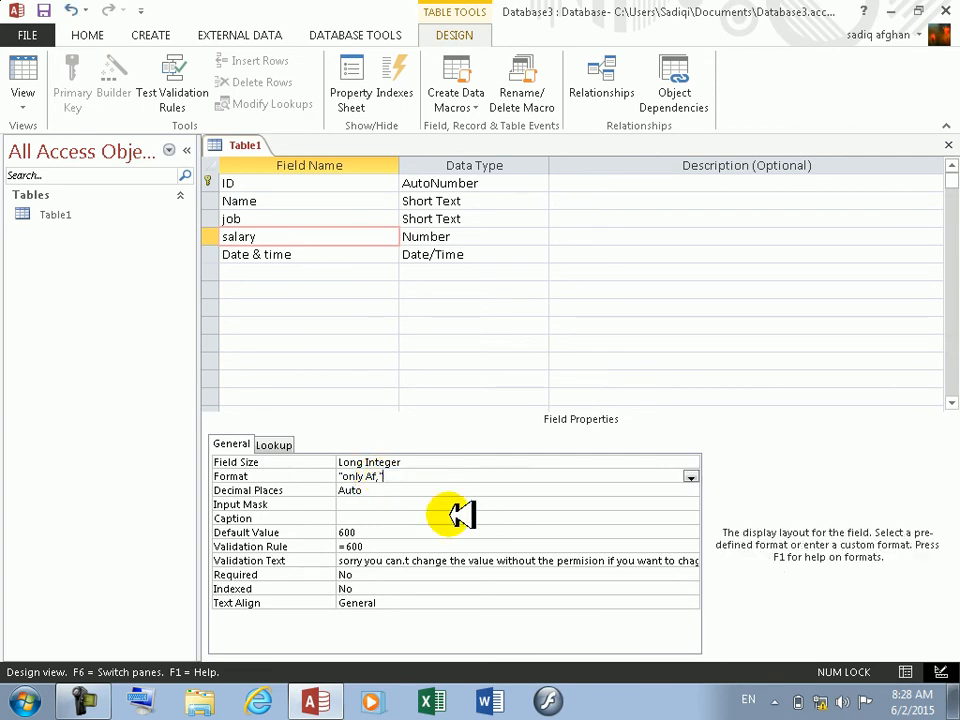
key("BackSpace")
type("#,")
type("#Af,\"@")
key("BackSpace")
type("#")
key("Return")
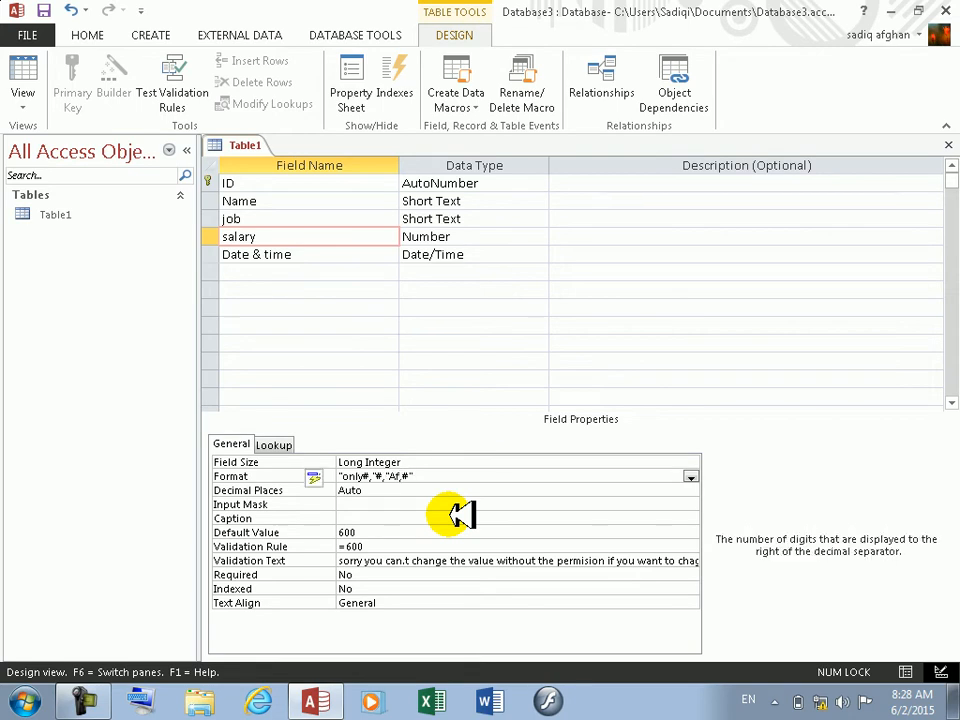
Step: Save the table design and check the formatted salary values in Datasheet View
left_click(26, 62)
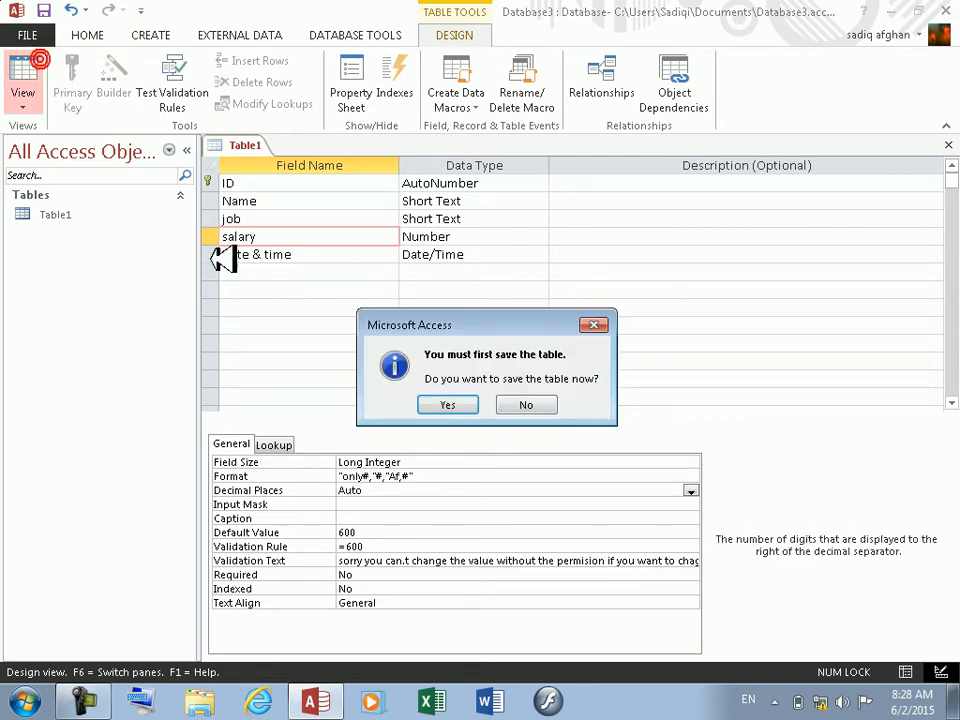
left_click(446, 404)
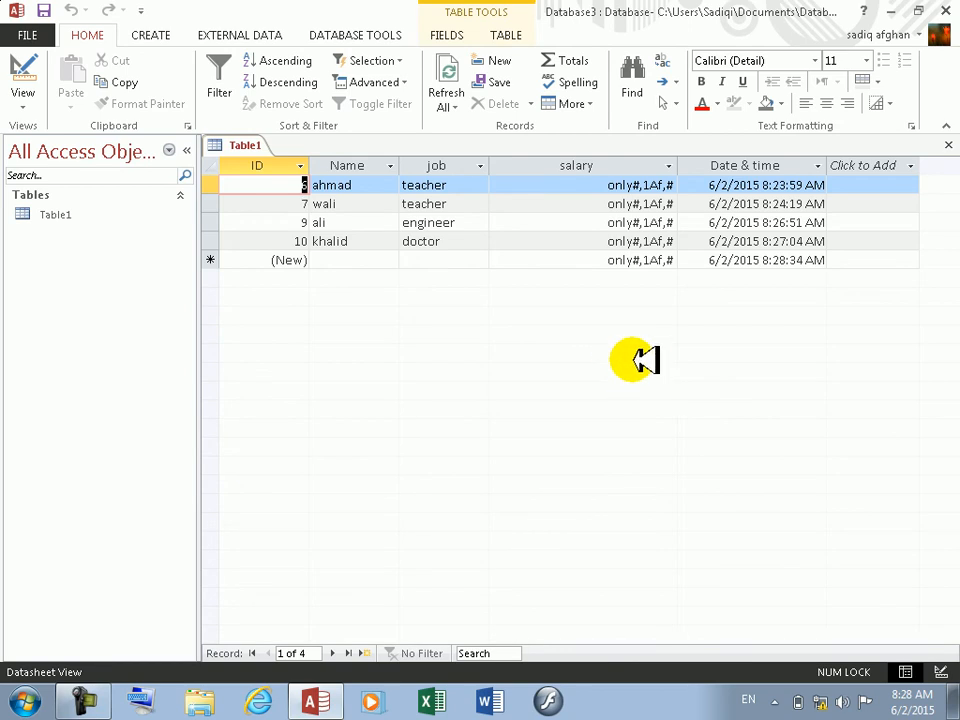
left_click(660, 224)
left_click(652, 258)
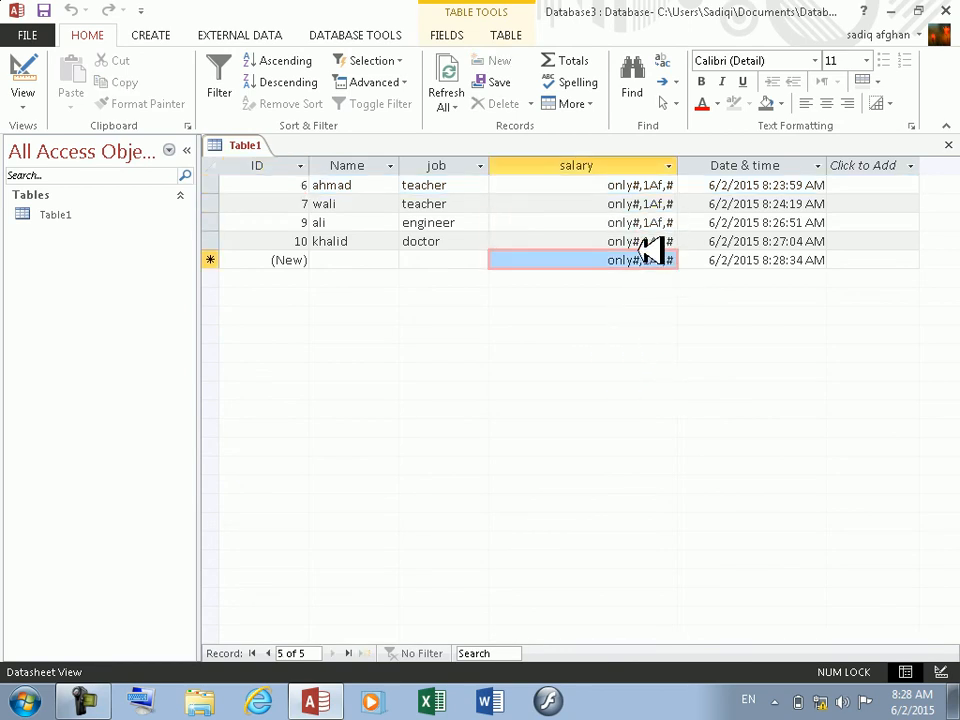
Step: Change the salary field's format to "only#,Af,"# and save the table to view it in Datasheet View
left_click(20, 68)
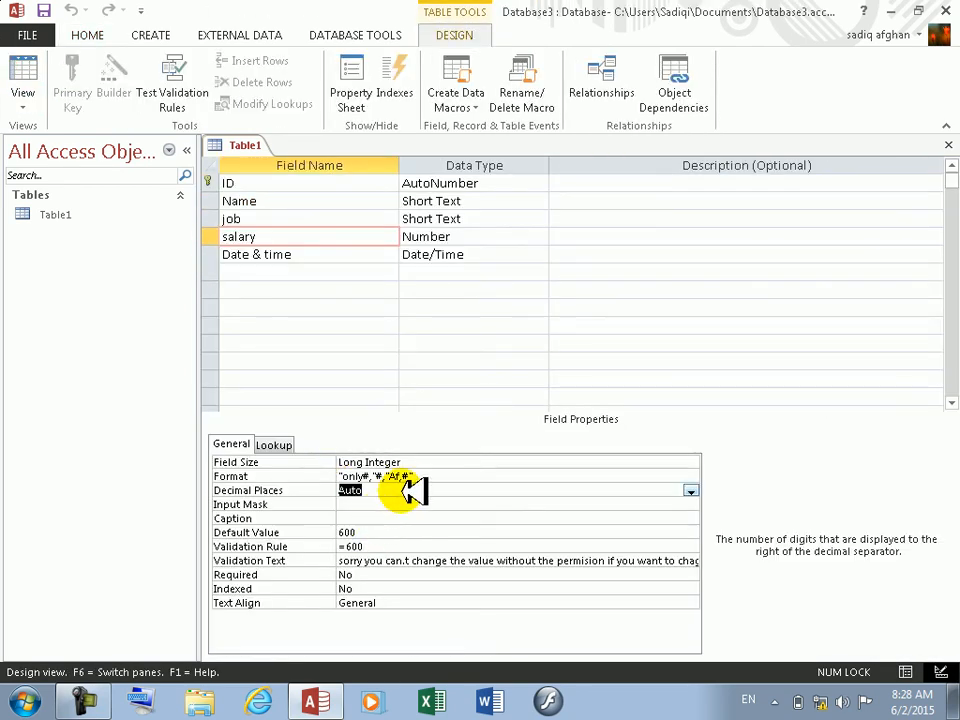
left_click(384, 474)
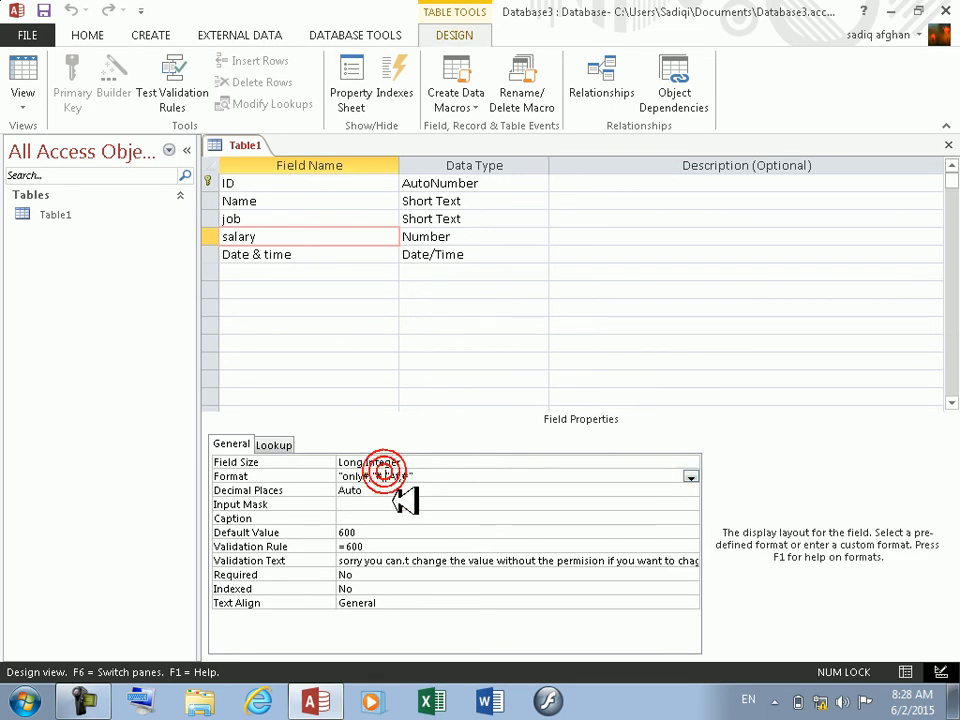
key("BackSpace")
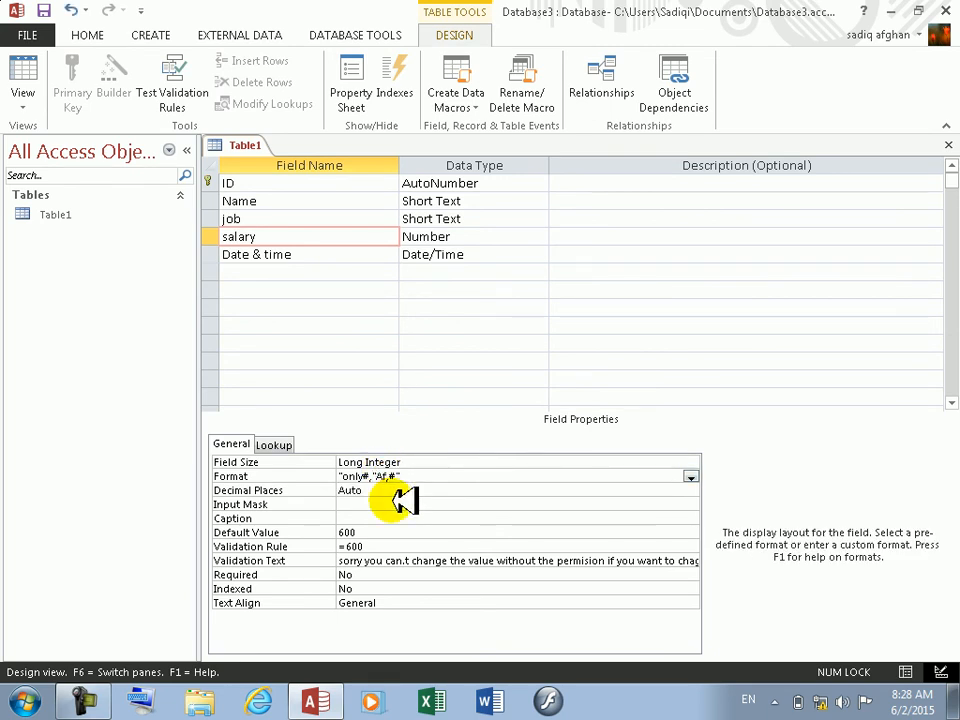
left_click(386, 486)
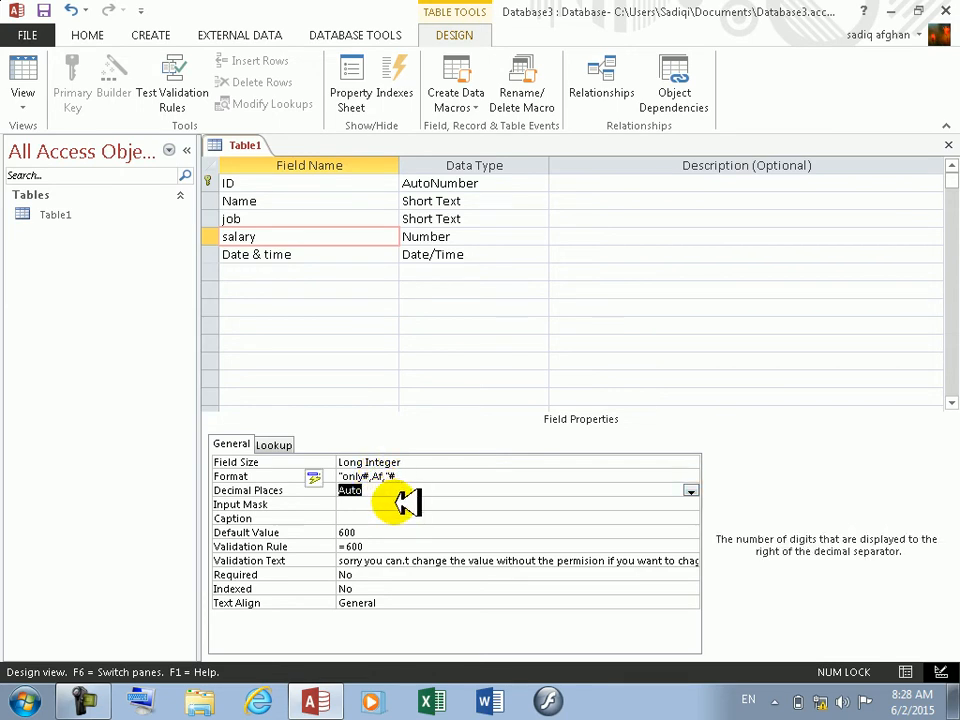
left_click(20, 72)
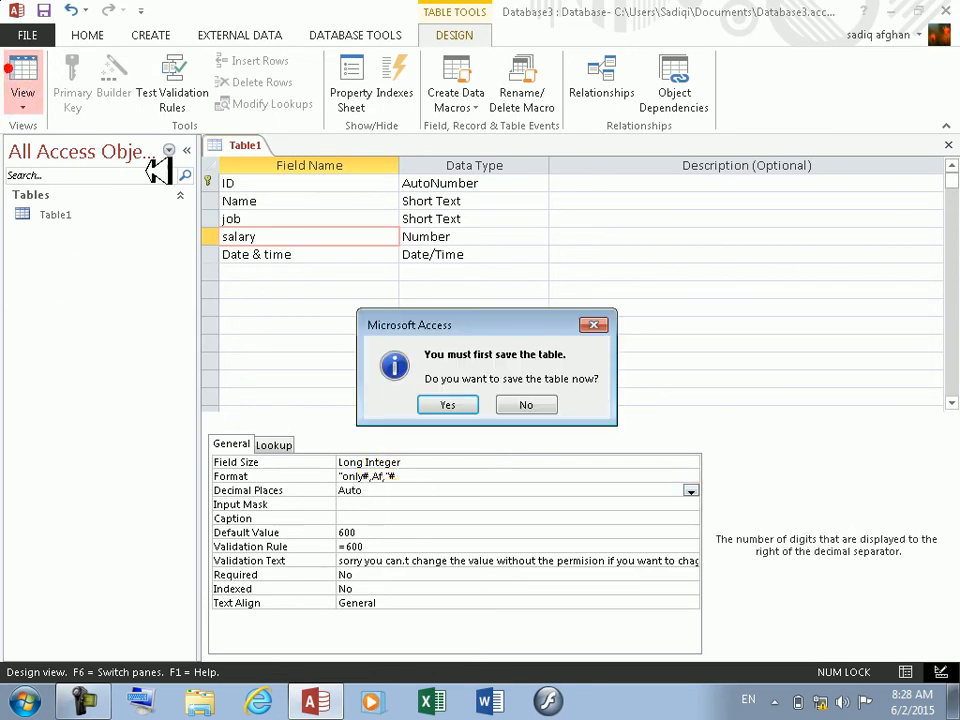
left_click(452, 403)
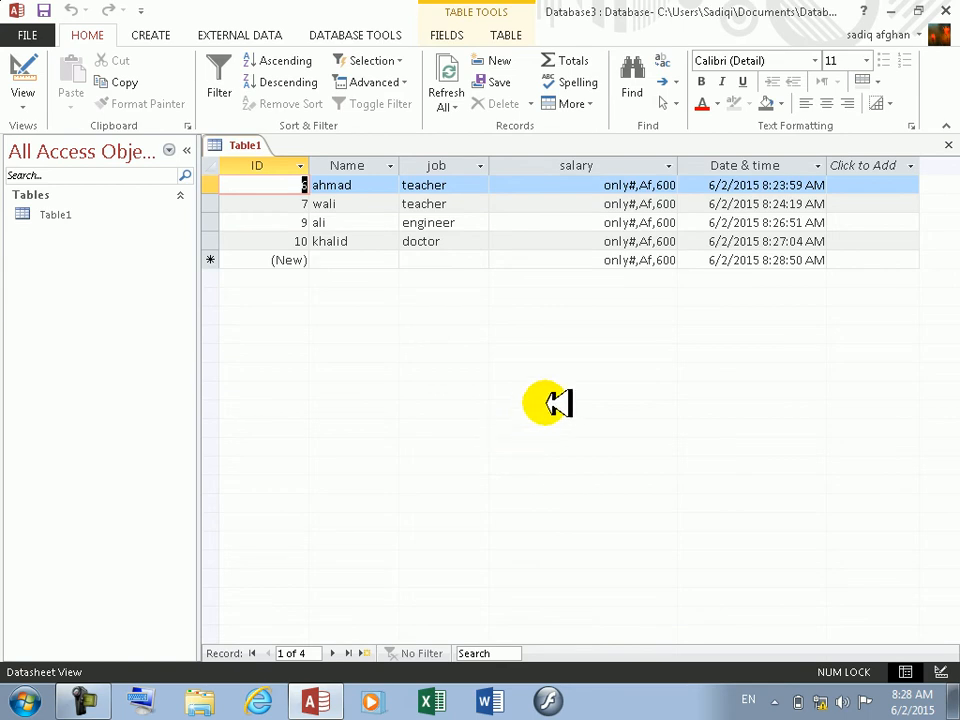
Step: Replace the salary field's format with #,"Af," in Design View
left_click(22, 72)
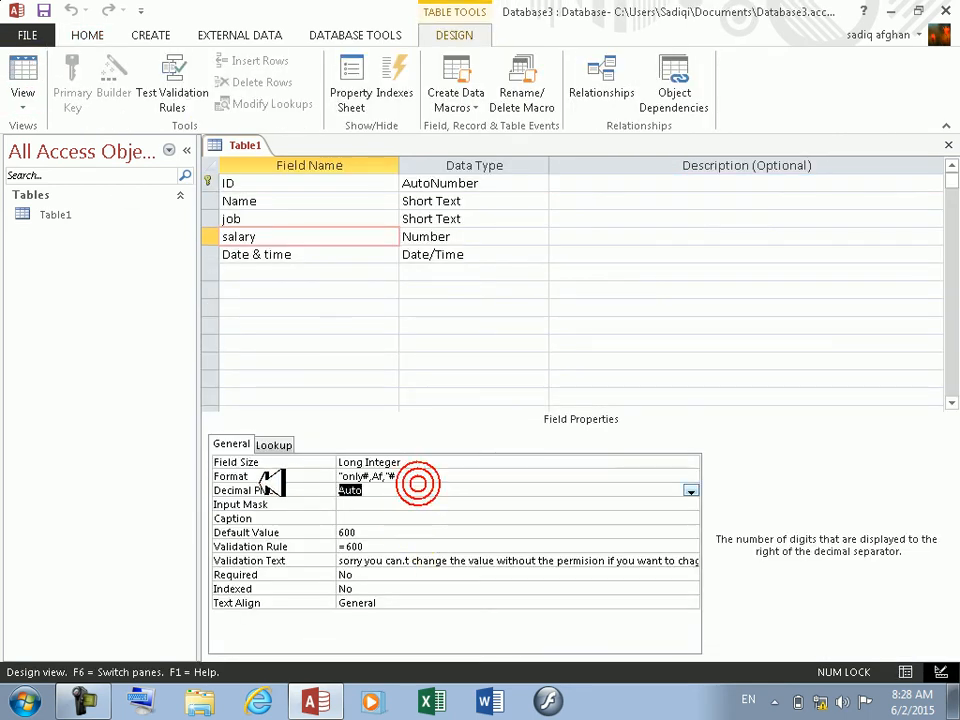
left_click(405, 475)
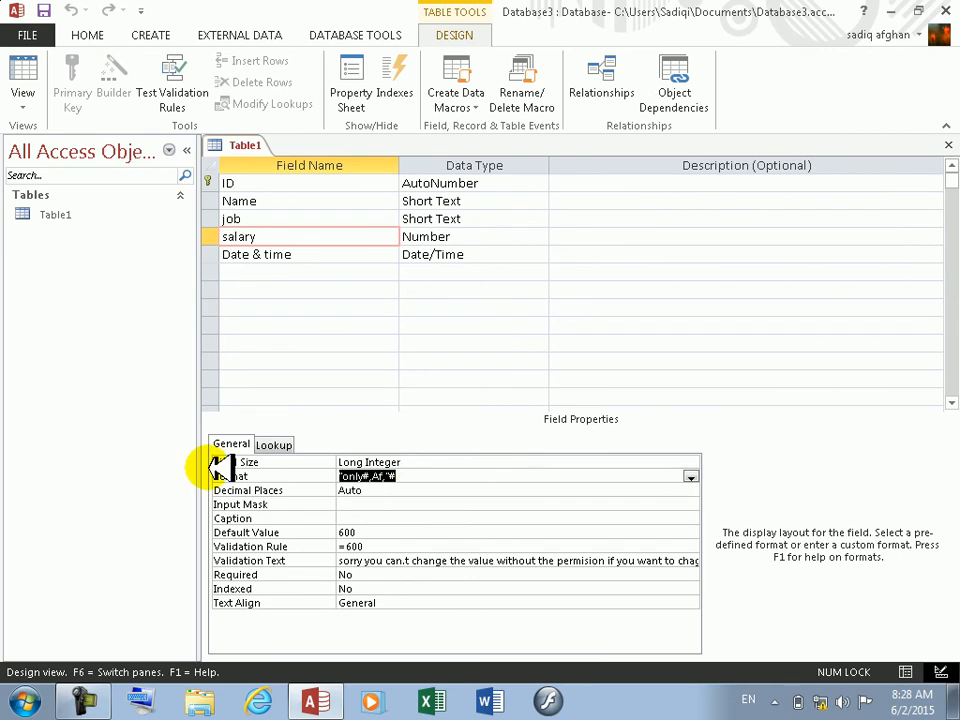
key("BackSpace")
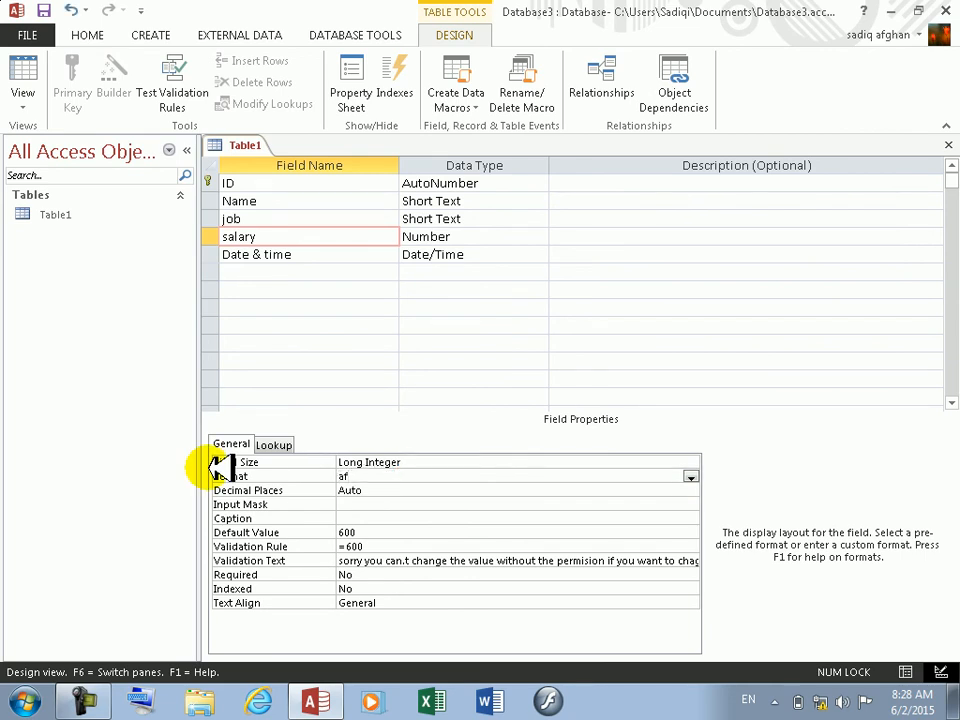
type("$")
key("BackSpace")
type("#")
type("Af")
type(",\"")
key("Tab")
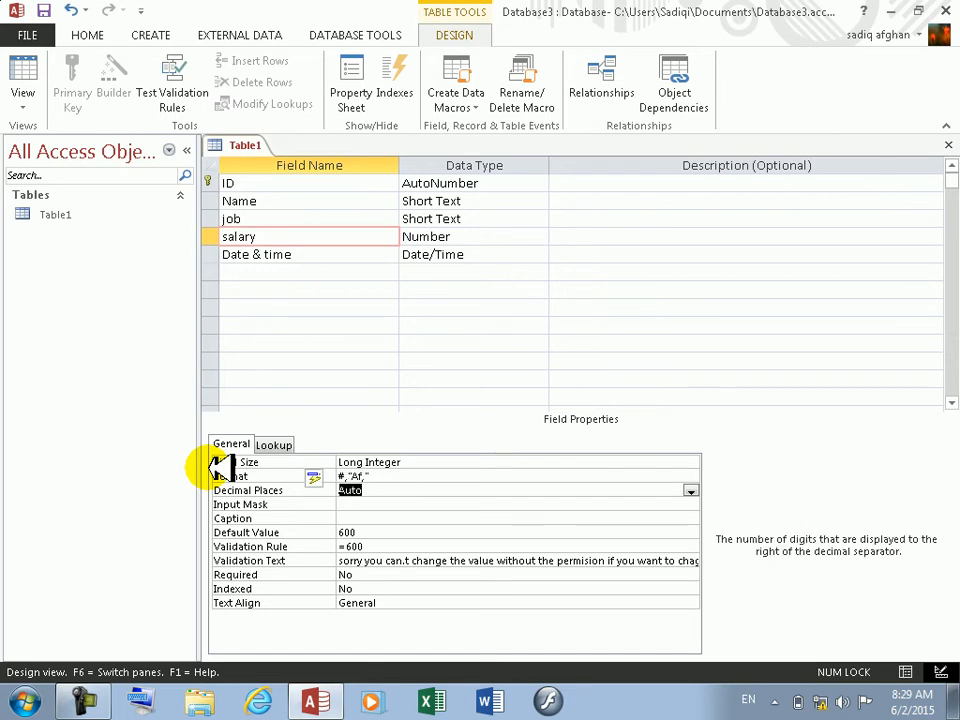
Step: Save the table with the new salary format and inspect the salary column in Datasheet View
left_click(30, 78)
left_click(460, 402)
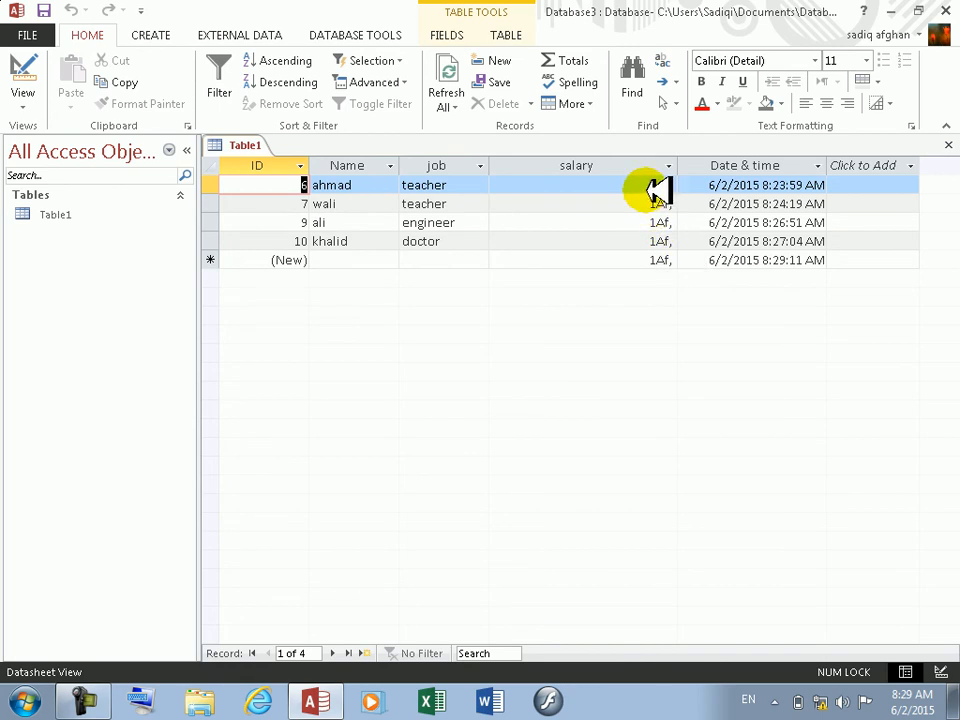
left_click(658, 192)
left_click(612, 218)
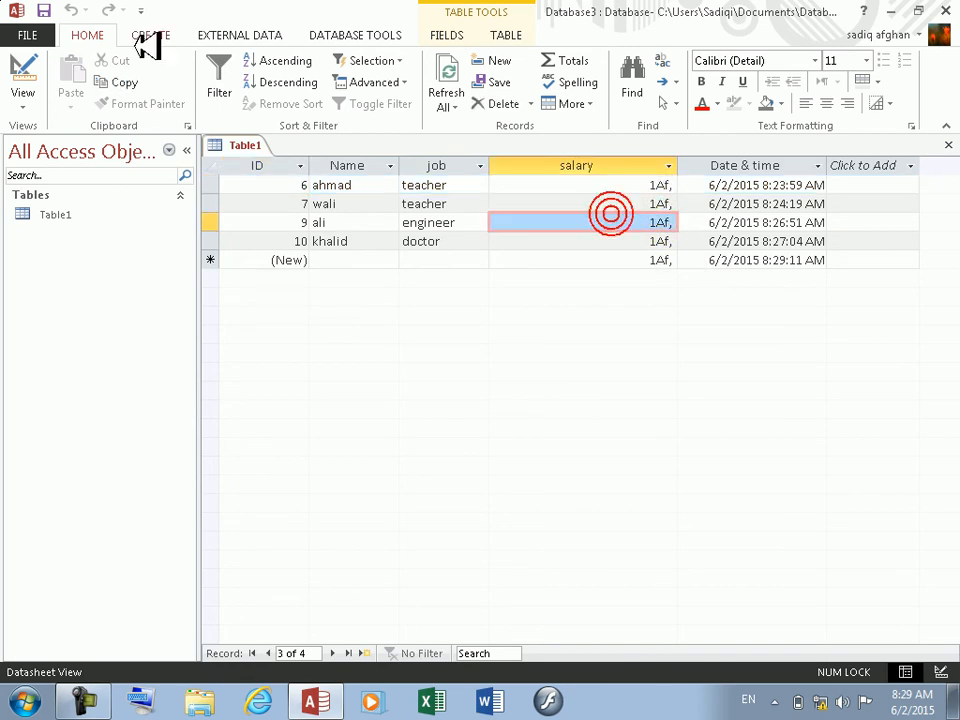
Step: Return to Design View and replace the salary field's format with "Af"#
left_click(22, 68)
left_click(366, 477)
key("BackSpace")
key("BackSpace")
key("BackSpace")
key("BackSpace")
key("BackSpace")
key("BackSpace")
key("BackSpace")
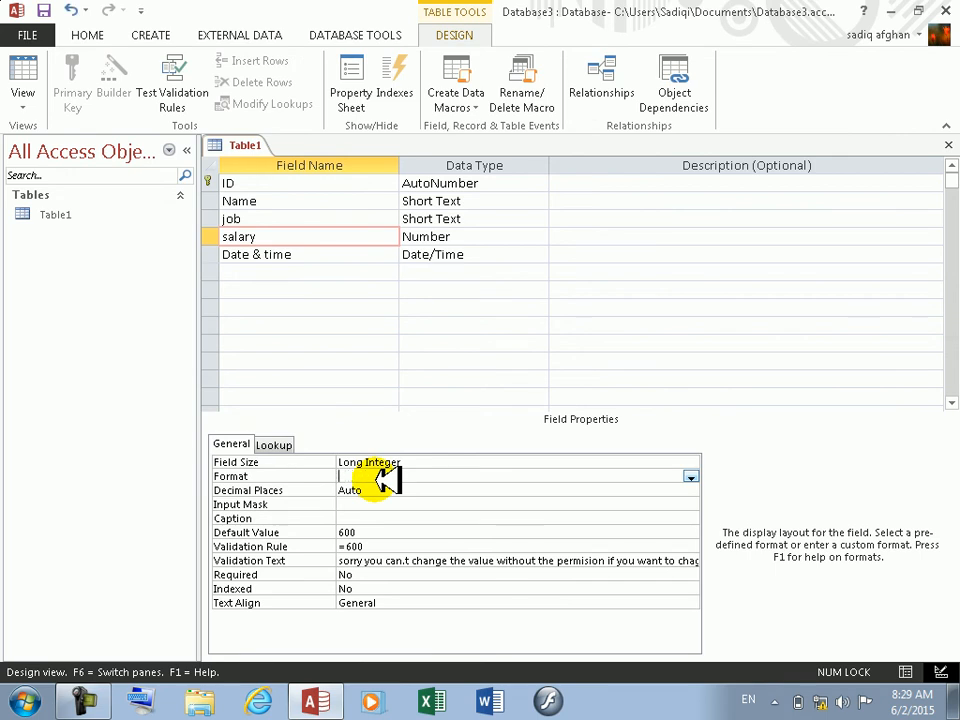
type("Af#")
key("Return")
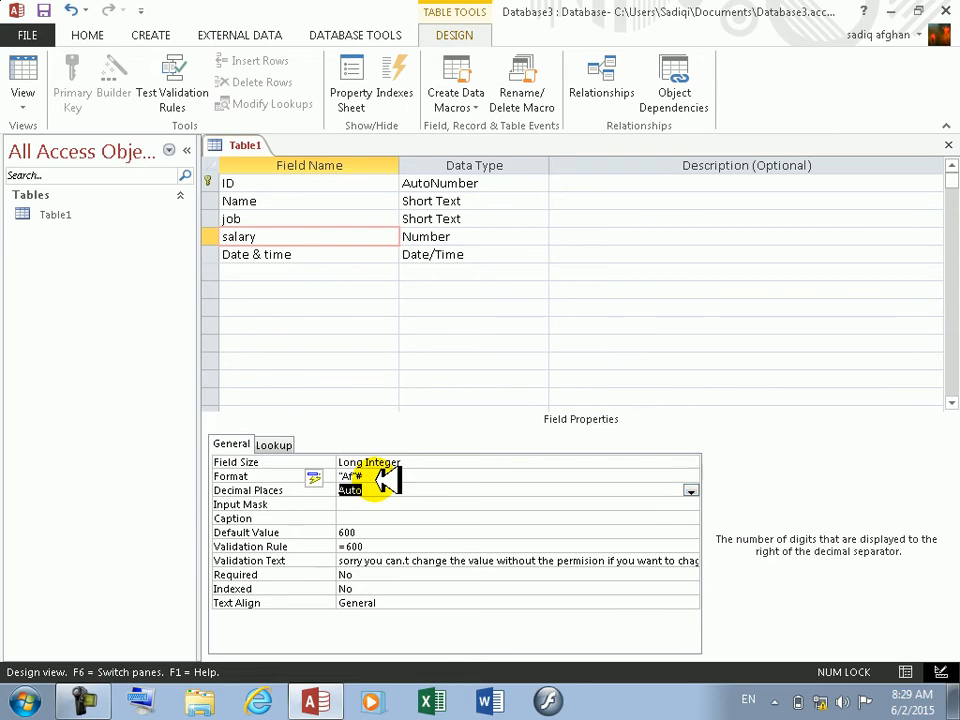
Step: Save the table, check the salary column in Datasheet View, and return to Design View
left_click(28, 72)
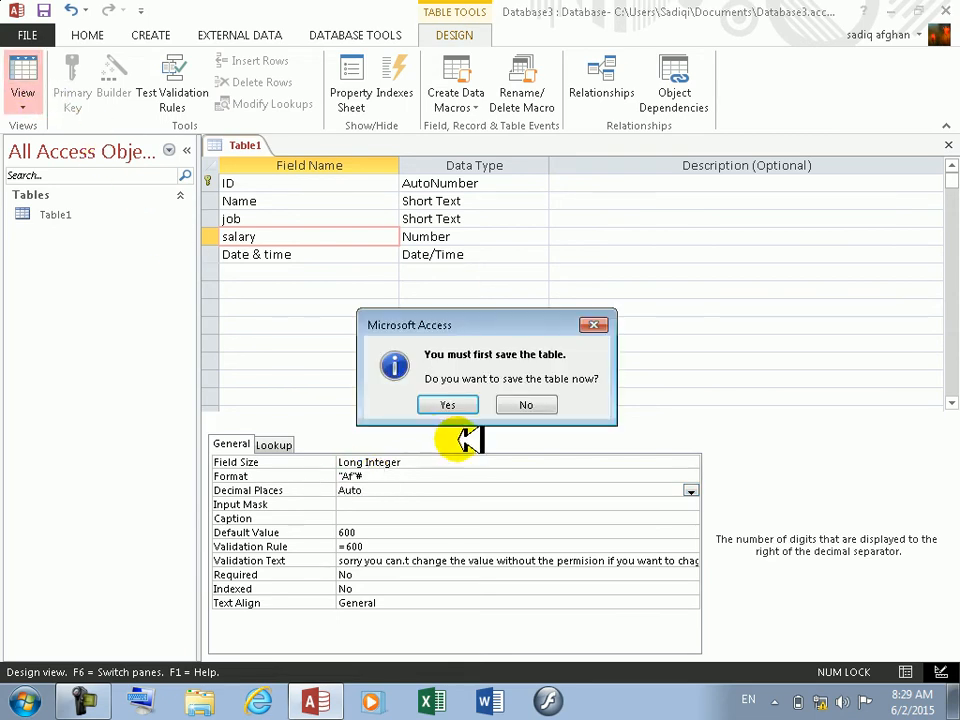
left_click(450, 403)
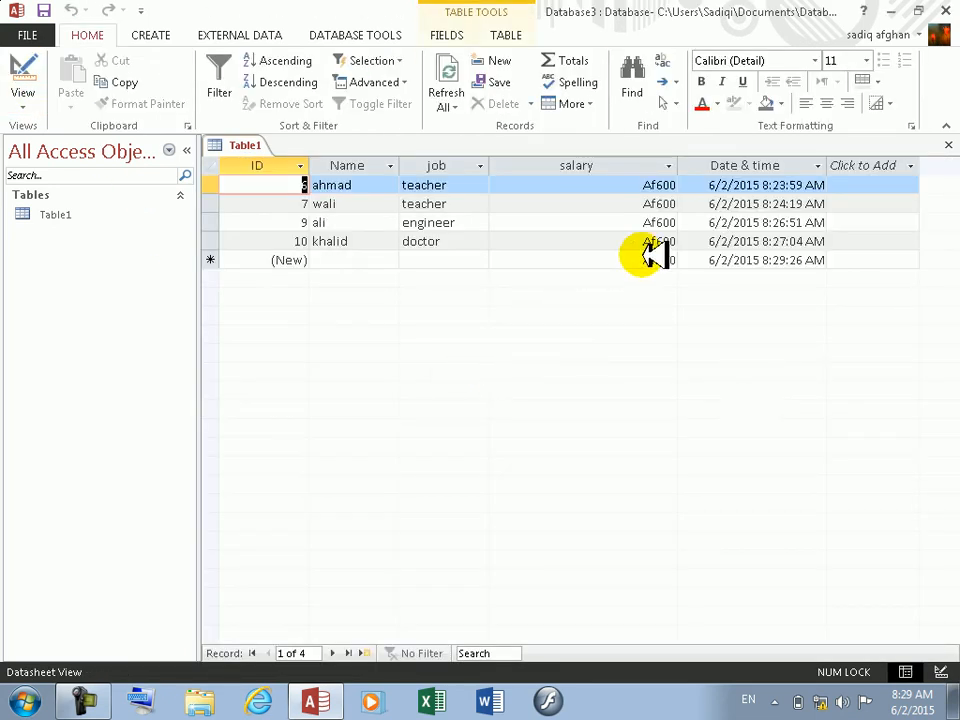
left_click(28, 75)
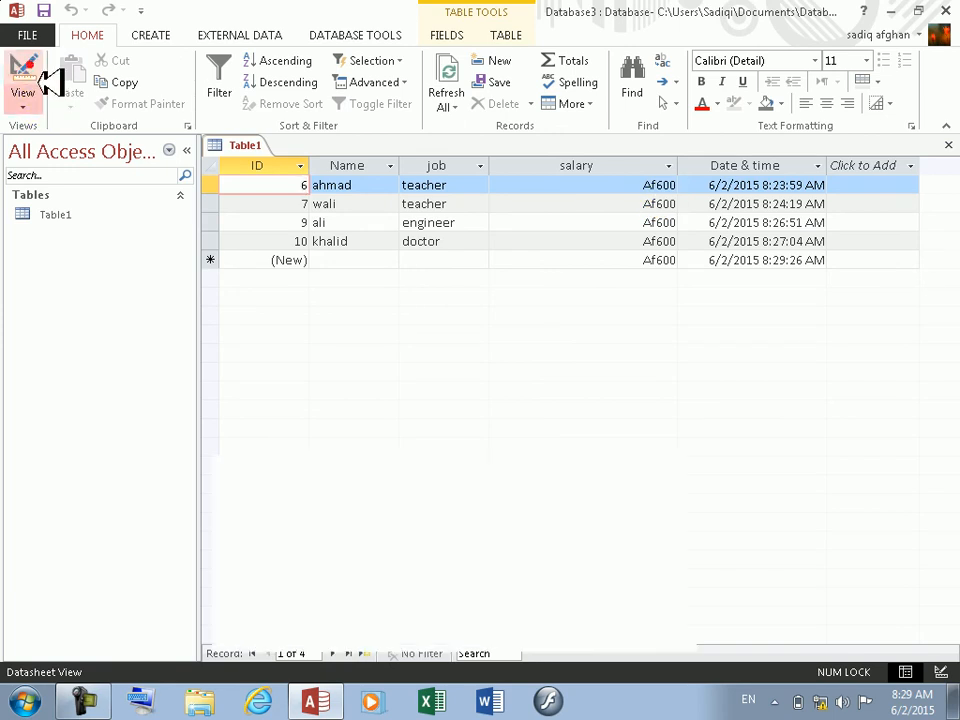
Step: Replace the salary field's format with #,"af," and save the table to view it in Datasheet View
left_click(385, 476)
key("BackSpace")
key("BackSpace")
key("BackSpace")
key("BackSpace")
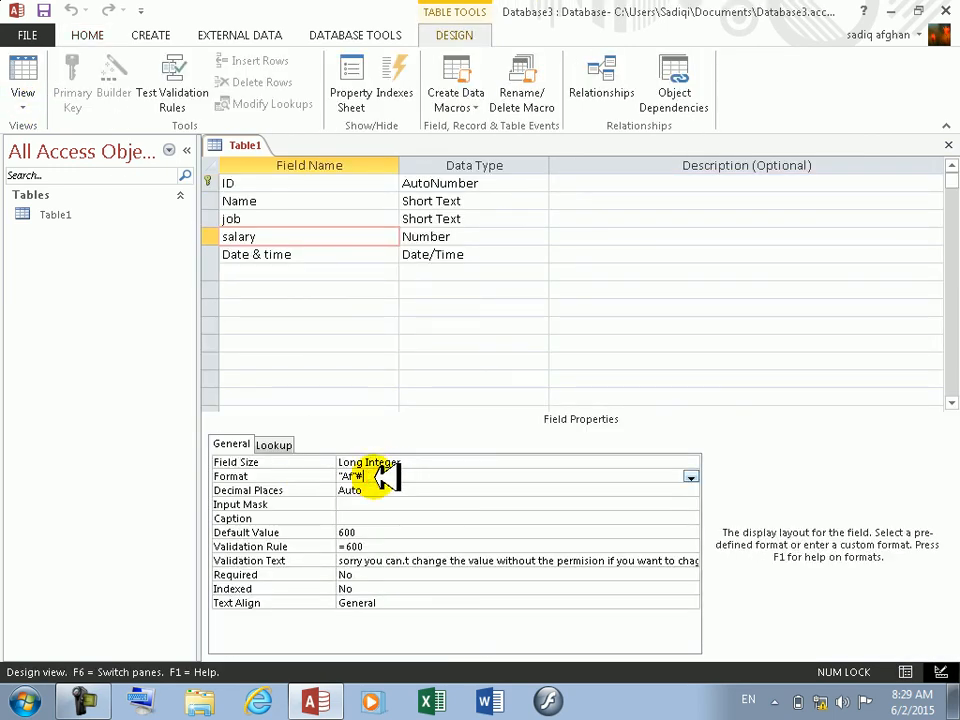
key("BackSpace")
type("$")
type("#")
type("af")
key("Return")
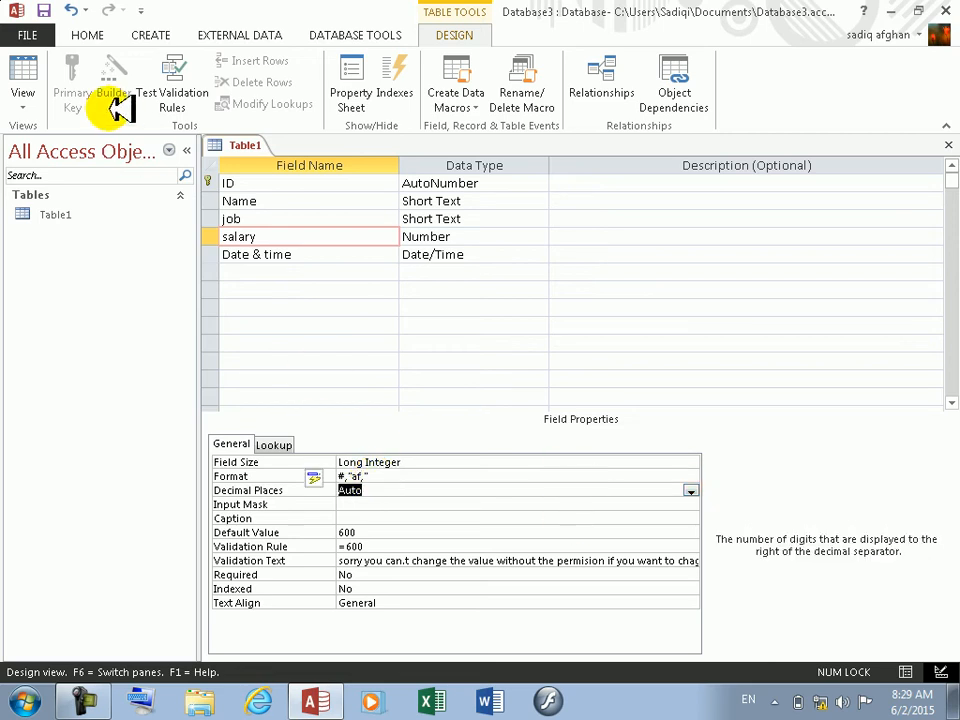
left_click(36, 77)
left_click(453, 402)
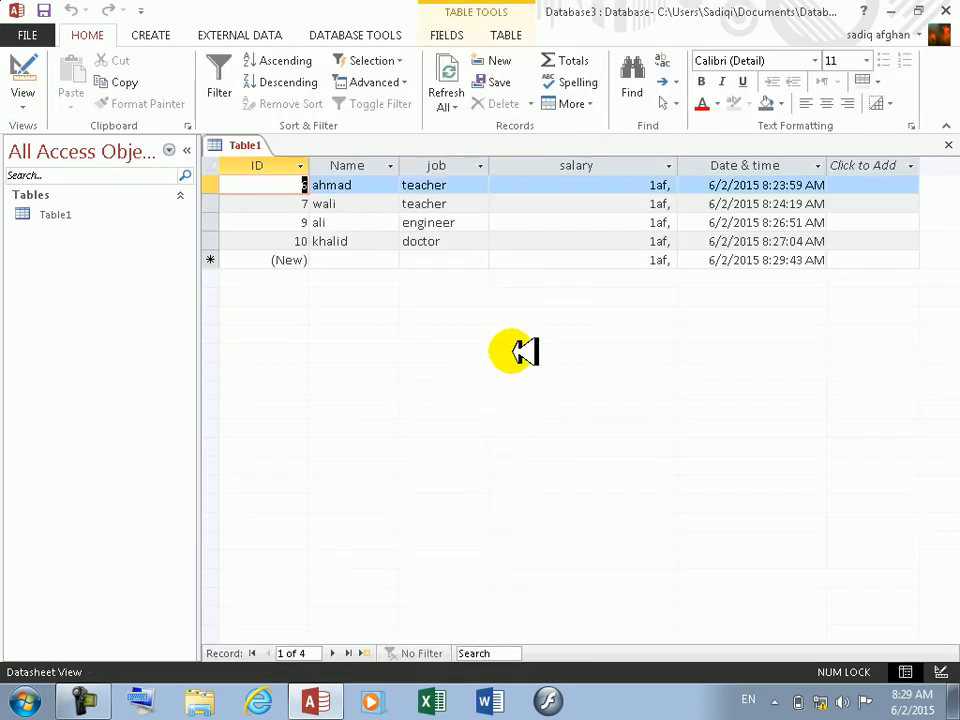
Step: Set the salary field's format to #,"AF" in Design View and save the table to view the records
left_click(27, 68)
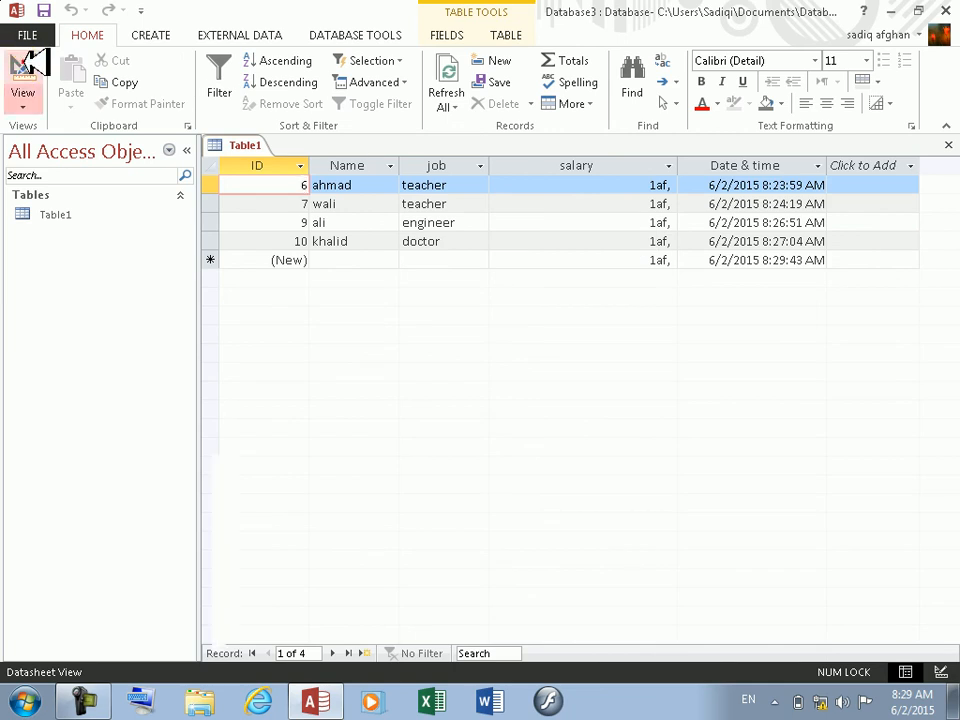
left_click_drag(388, 477, 230, 475)
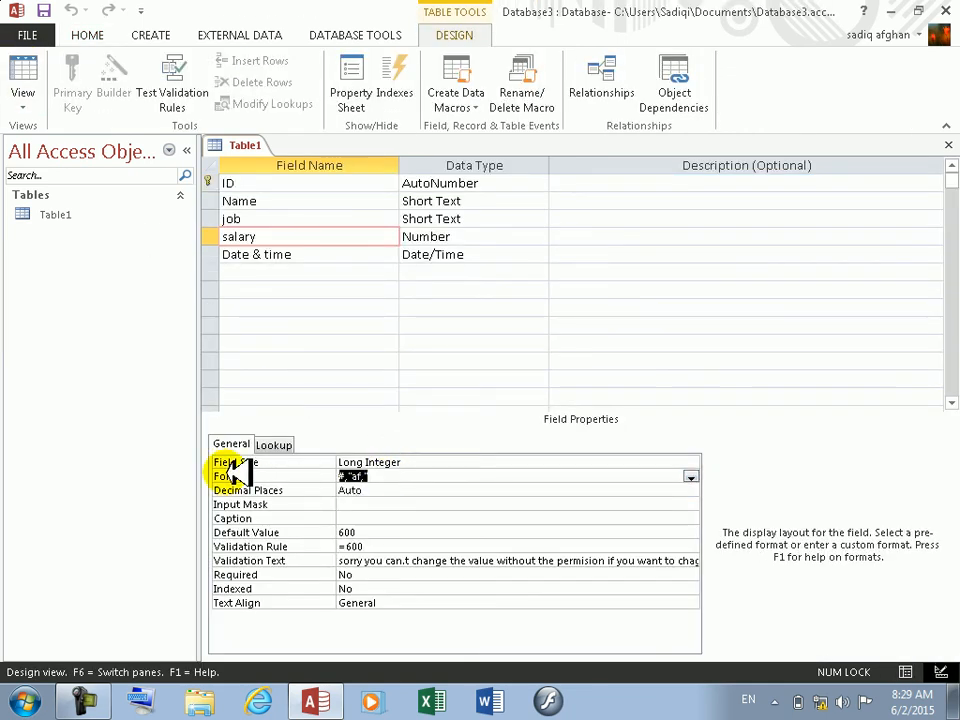
key("Delete")
key("Caps_Lock")
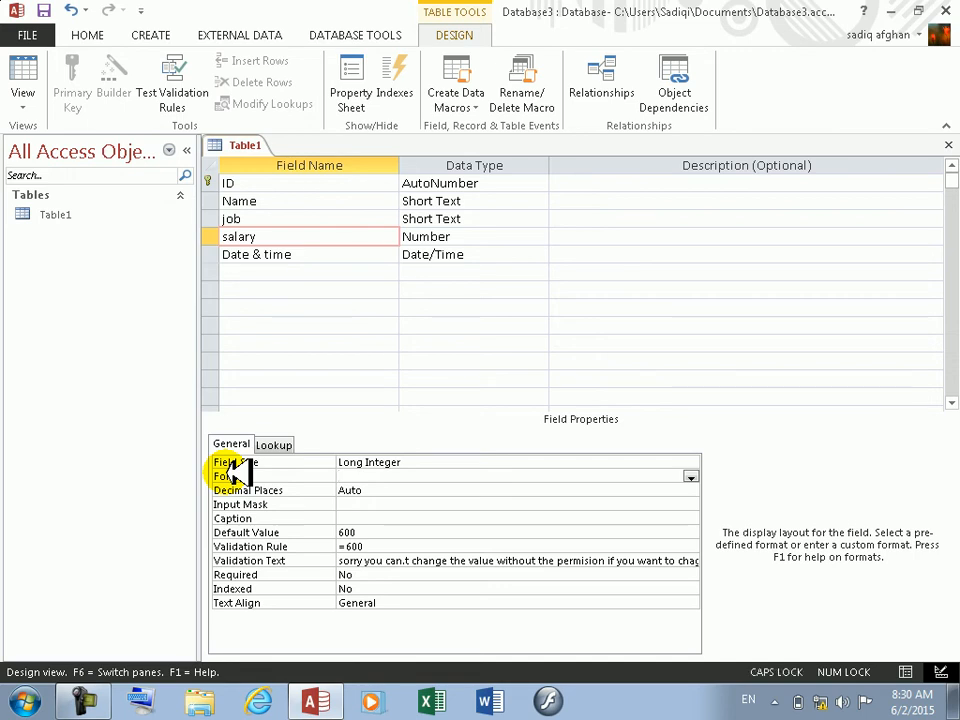
key("BackSpace")
type("#,\"AF")
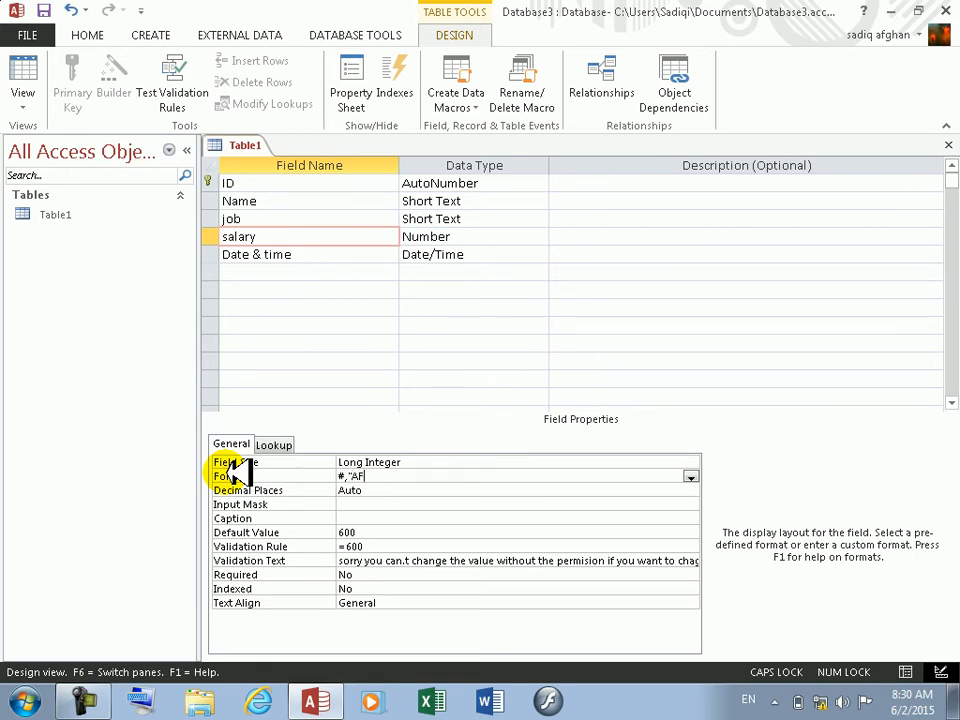
type("\"")
key("Return")
left_click(26, 78)
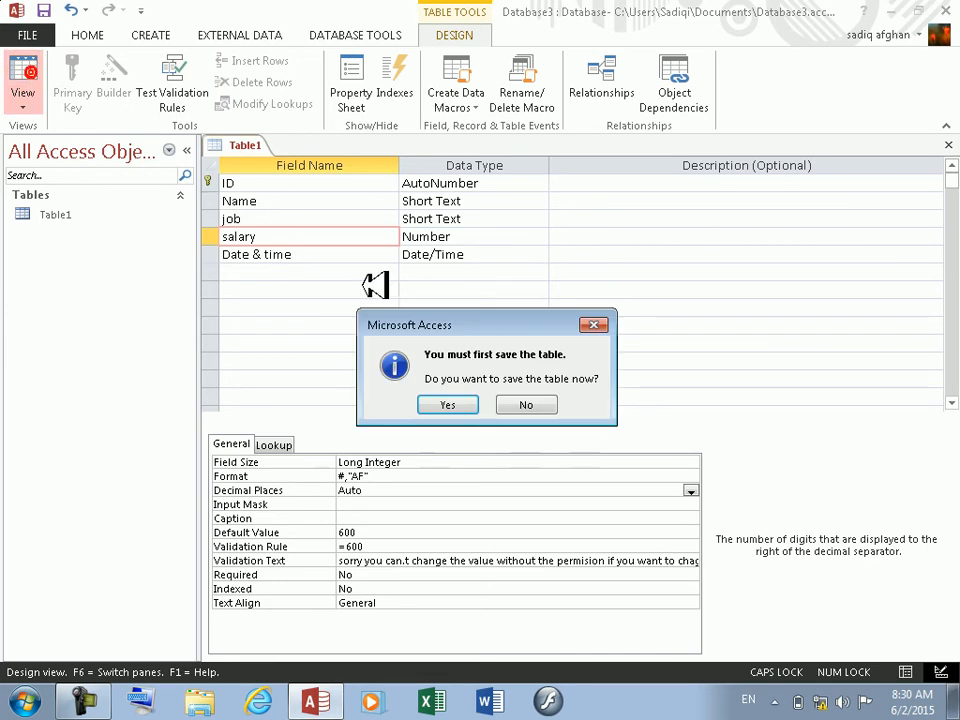
left_click(455, 402)
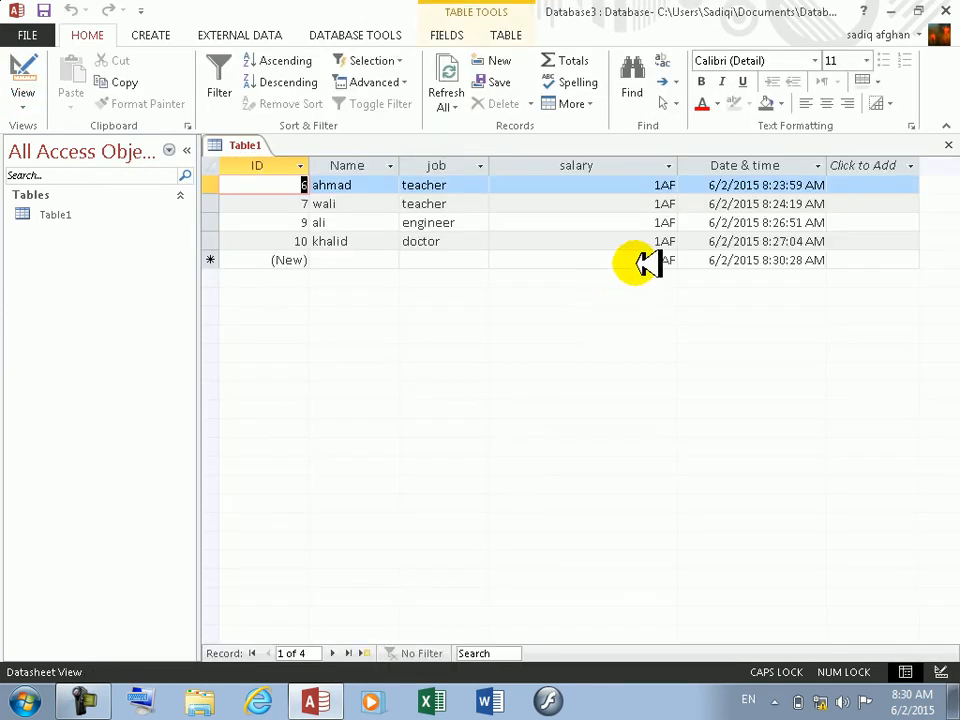
Step: Try to change the second record's salary to 34534 to test the validation rule, and discard the entry
left_click(658, 200)
type("4534")
key("Return")
key("Return")
key("Return")
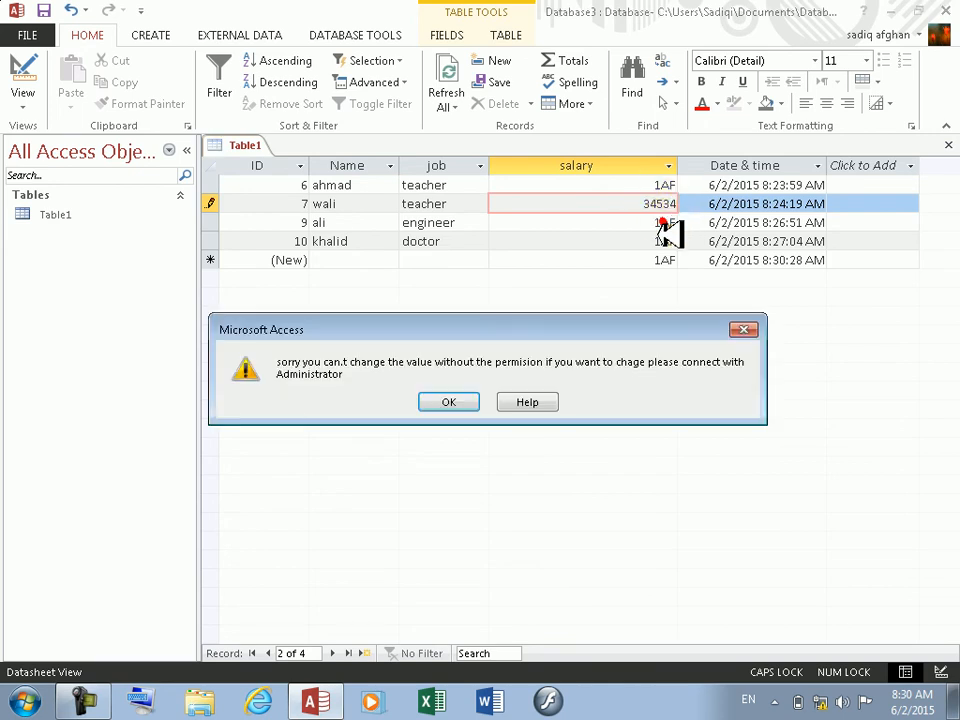
key("Return")
key("BackSpace")
key("BackSpace")
key("BackSpace")
key("BackSpace")
key("BackSpace")
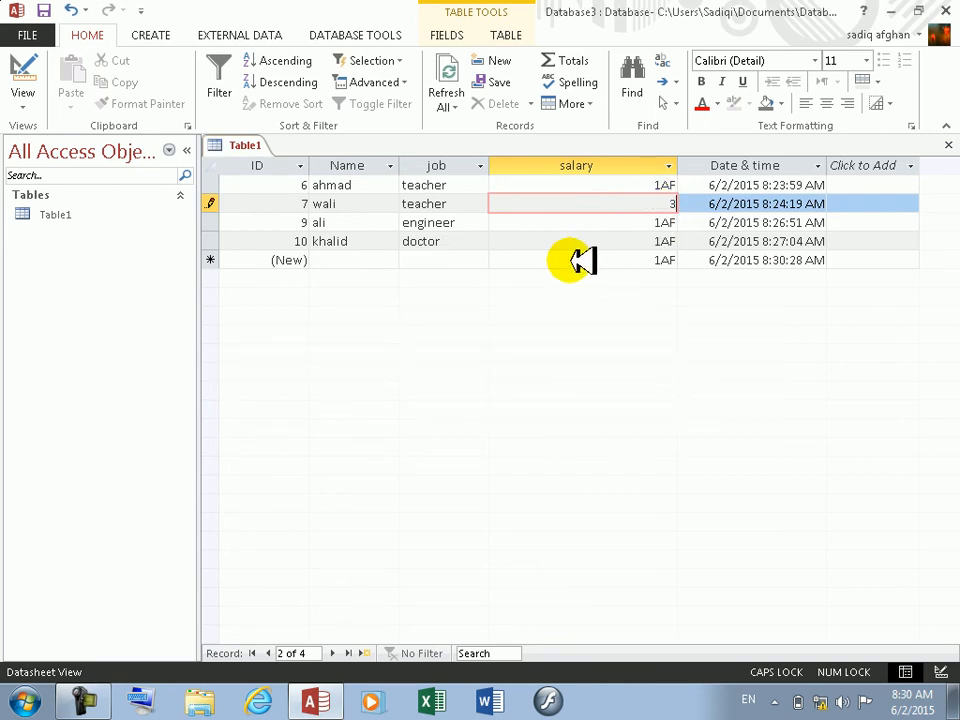
key("Escape")
left_click(580, 243)
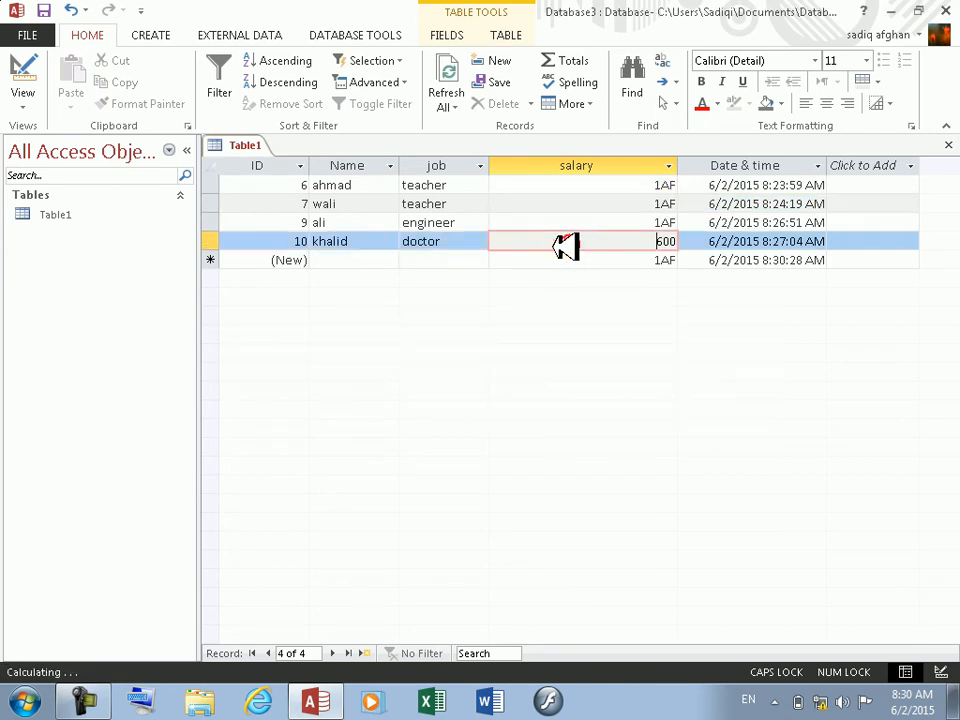
Step: Return to Design View and replace the salary field's format with Only Af,#
left_click(22, 75)
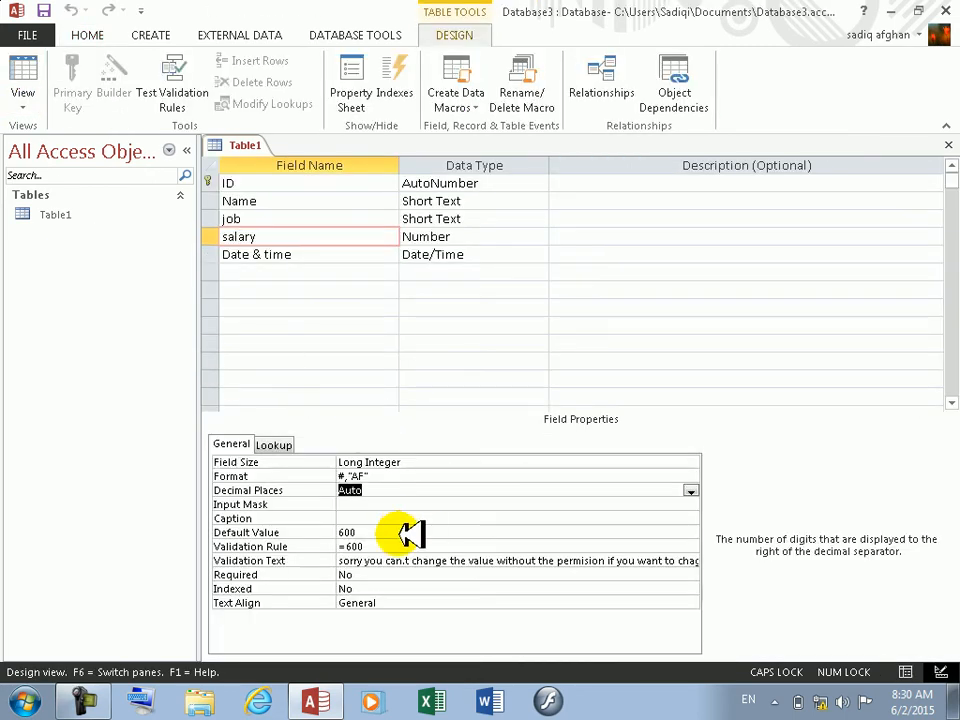
left_click(380, 475)
double_click(380, 476)
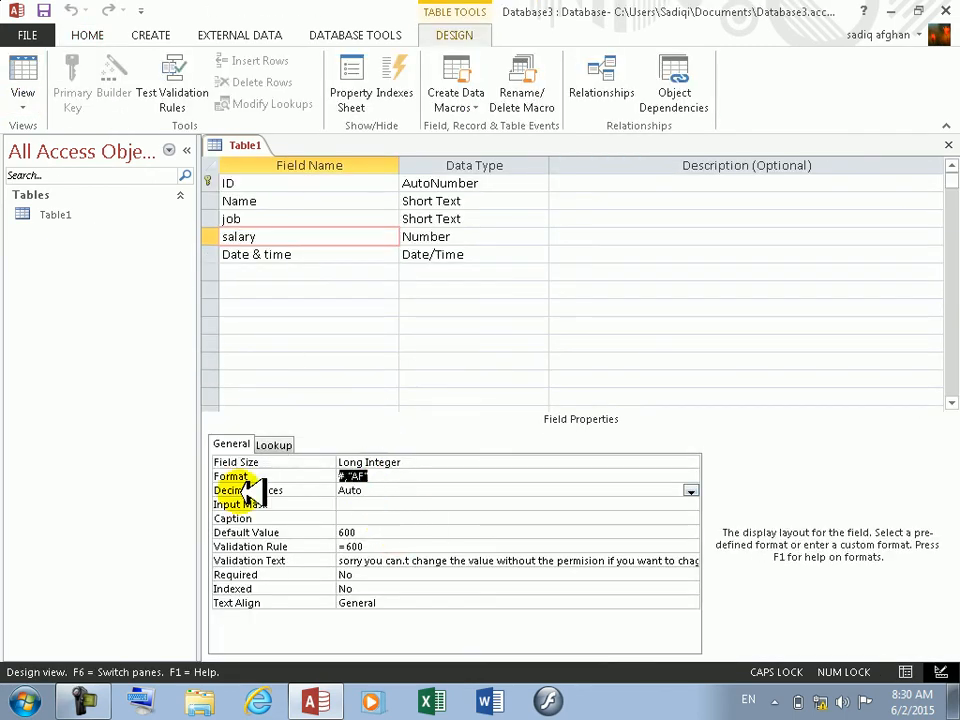
key("BackSpace")
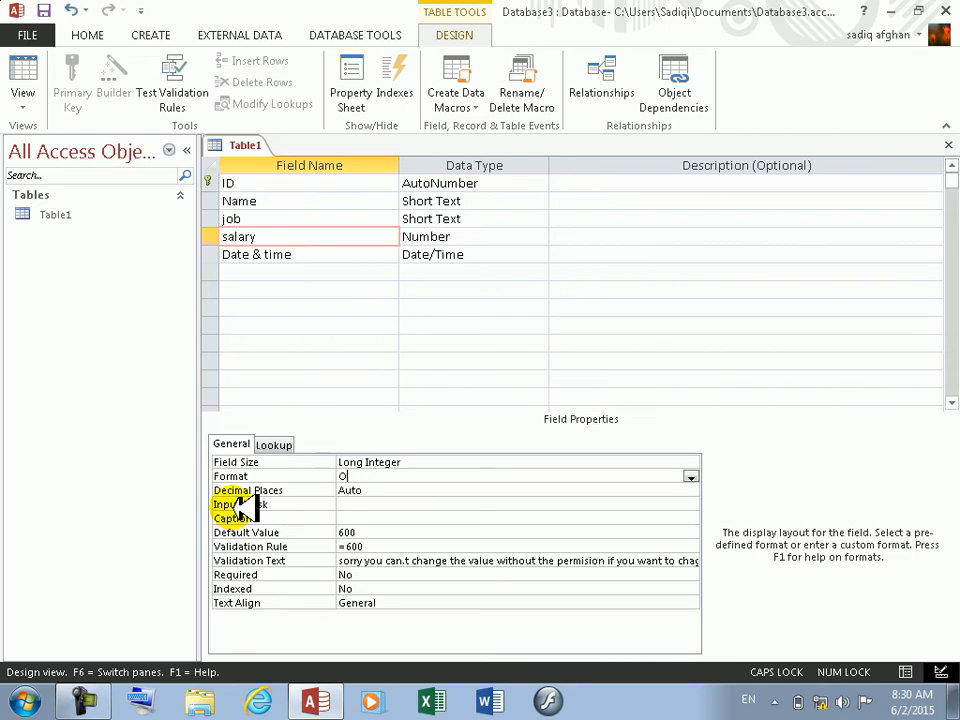
type("only")
key("BackSpace")
key("BackSpace")
key("BackSpace")
key("BackSpace")
type("only")
key("BackSpace")
key("BackSpace")
key("BackSpace")
key("BackSpace")
key("Caps_Lock")
type("n")
type("Only")
type(" Af")
type(",")
type("#")
key("Return")
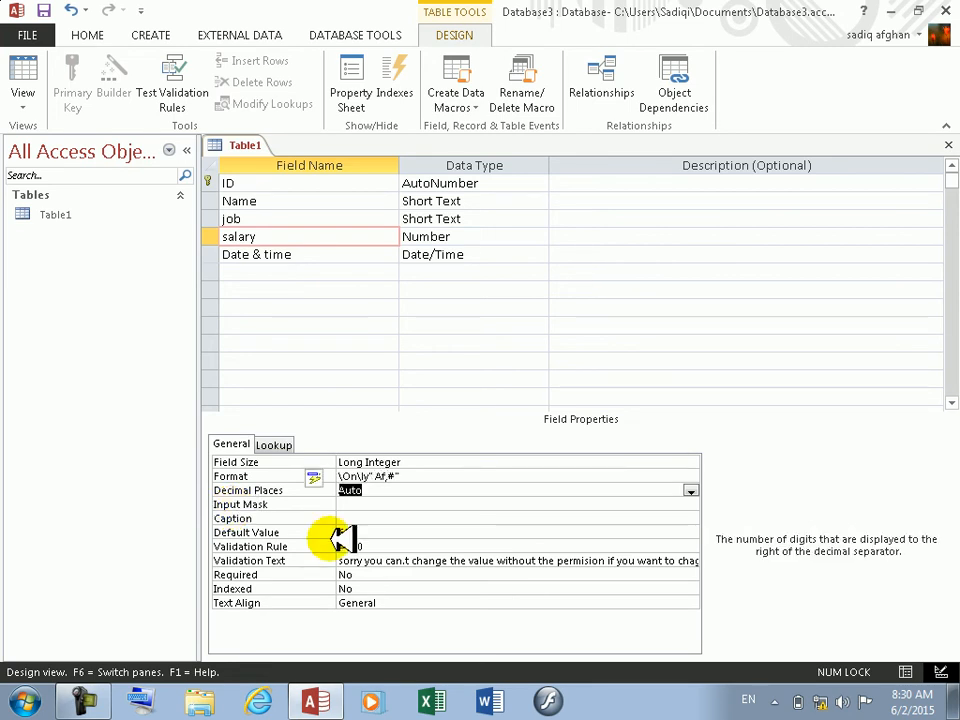
Step: Save the table and inspect the first and fourth records' salary values in Datasheet View
left_click(22, 62)
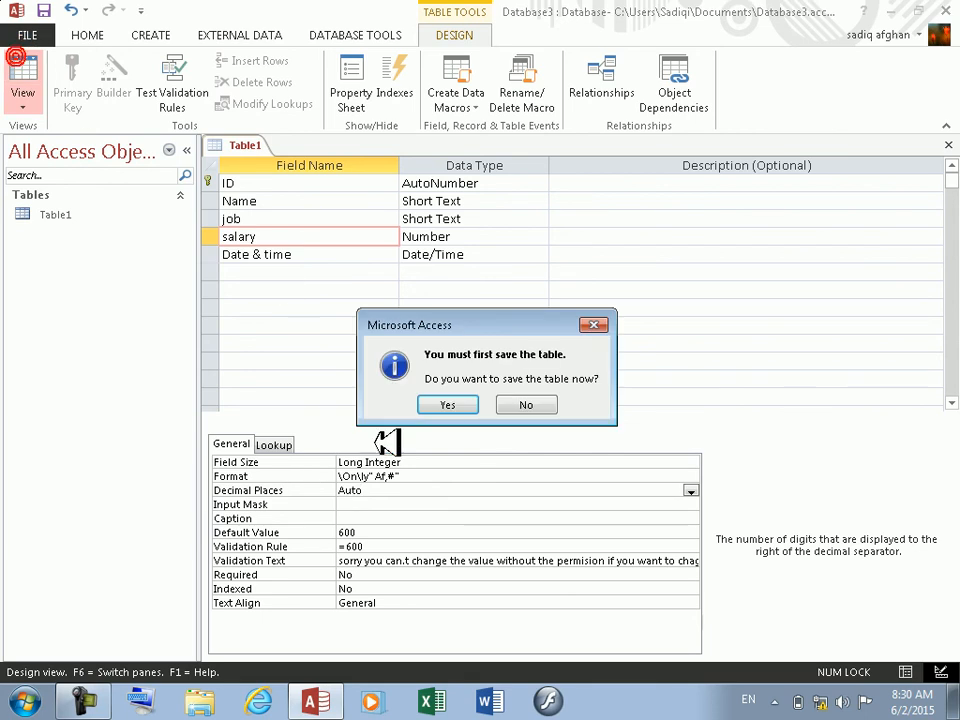
left_click(452, 401)
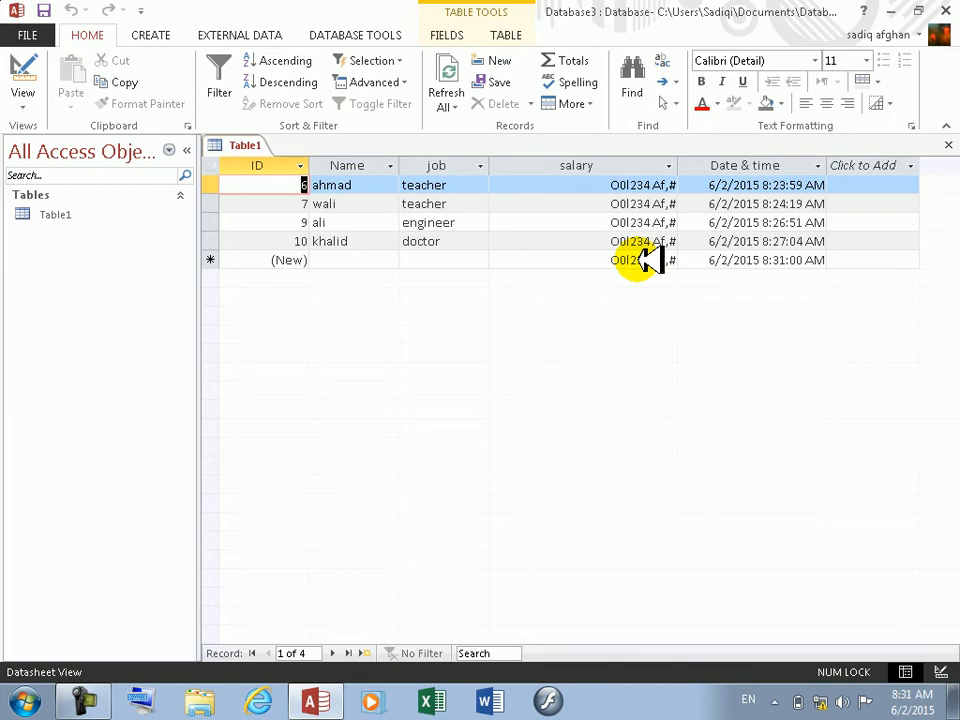
left_click(628, 187)
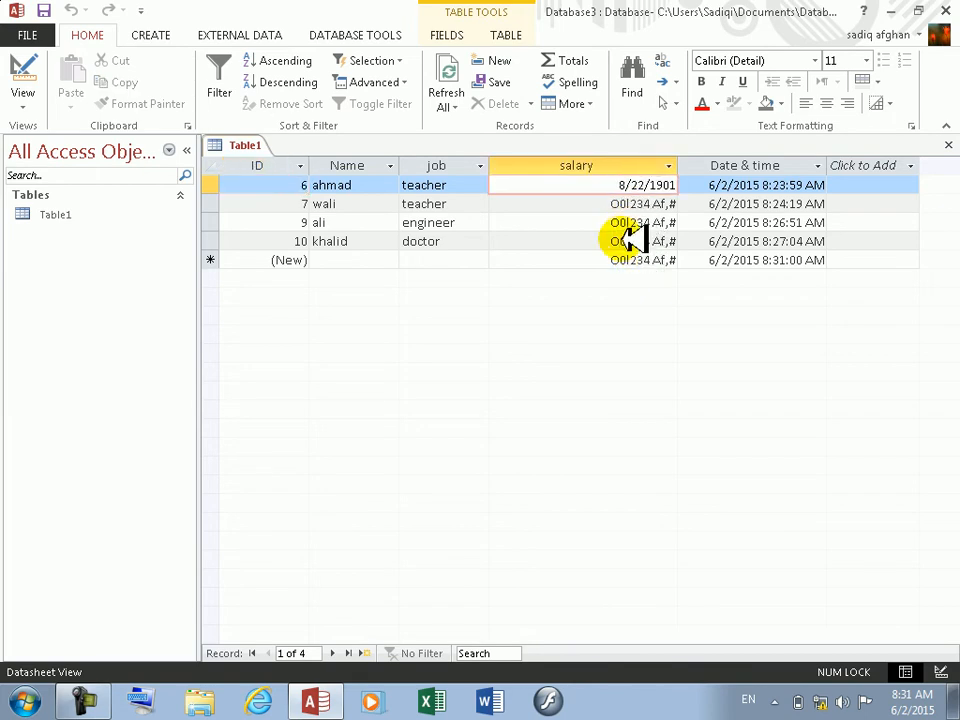
left_click(624, 241)
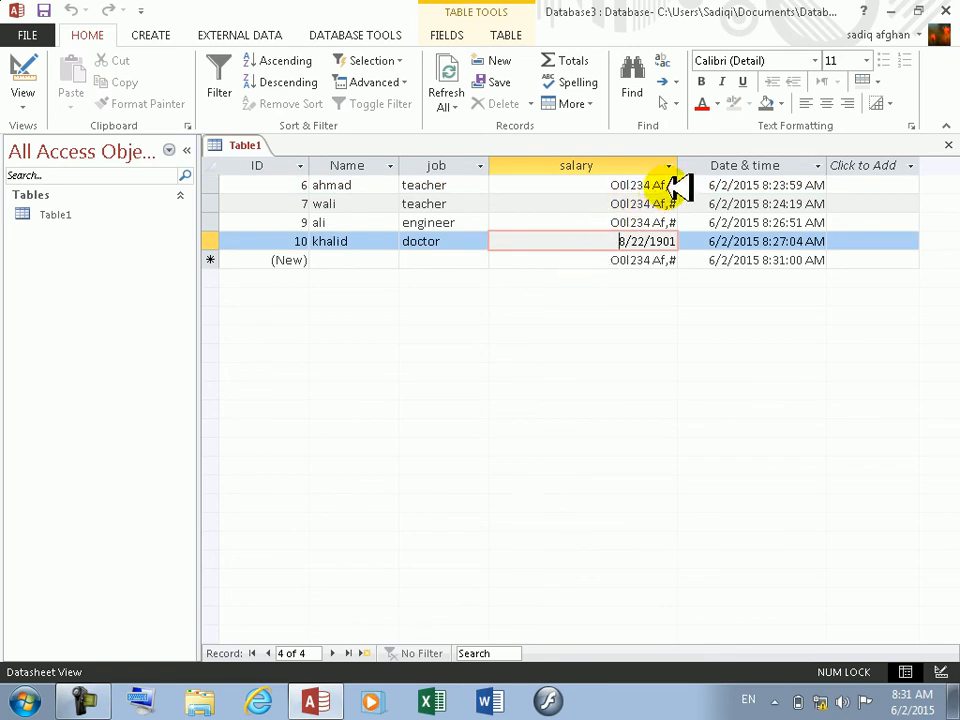
Step: Change the salary field's format to #,"only af,#" in Design View and save the table to view the records
left_click(28, 80)
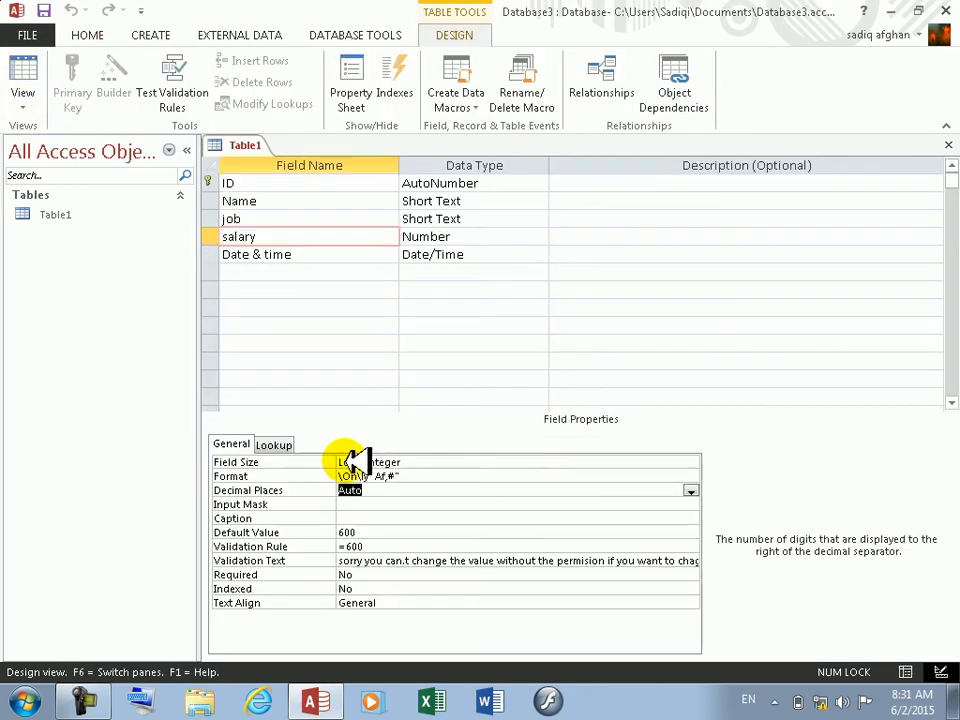
left_click(285, 476)
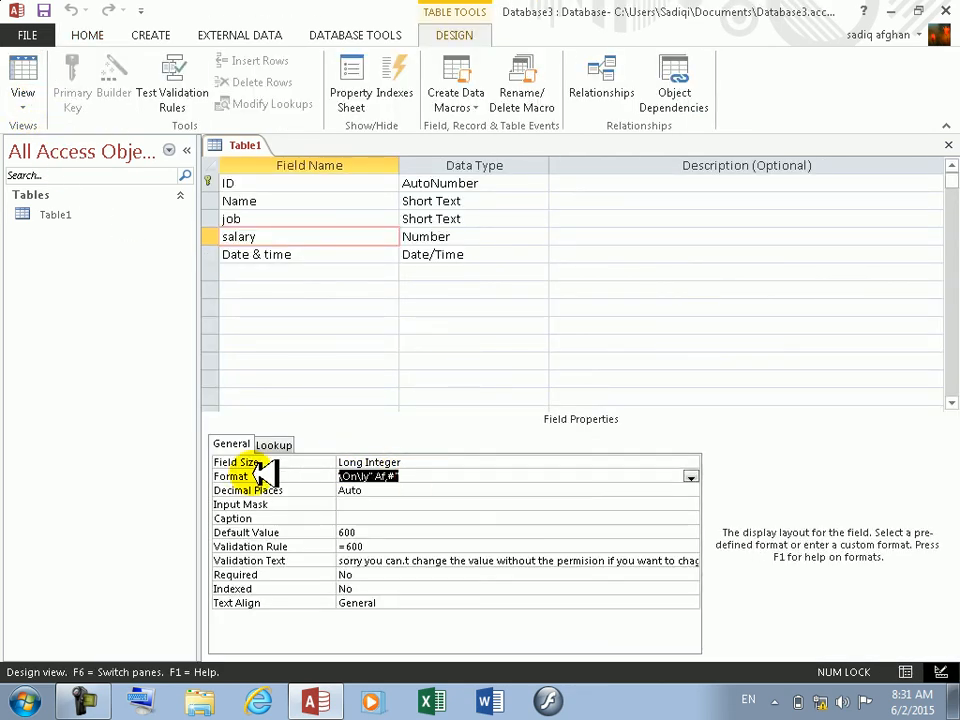
type("#")
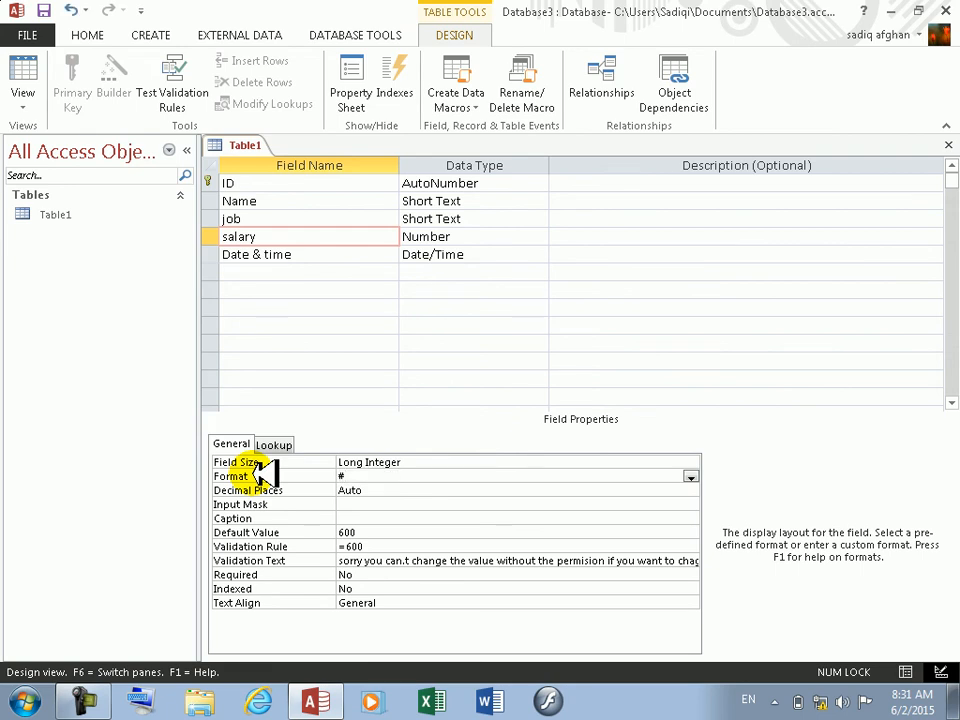
type("only af,\"#")
key("Return")
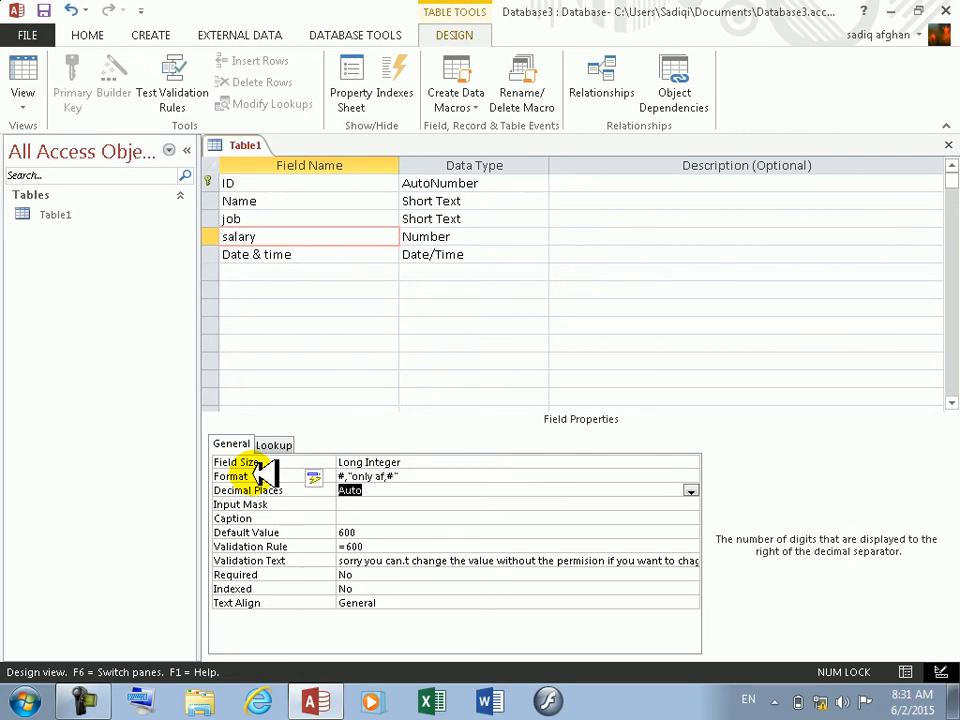
left_click(30, 80)
left_click(461, 402)
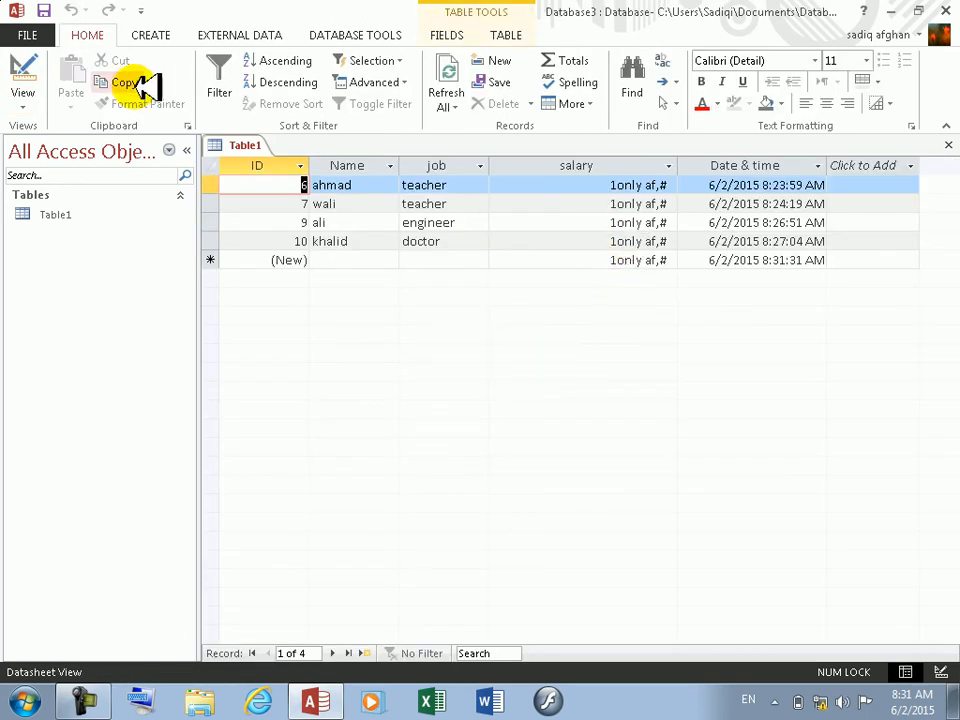
Step: Replace the salary field's format with onl af# in Design View and save the table to check the datasheet
left_click(24, 72)
left_click(398, 477)
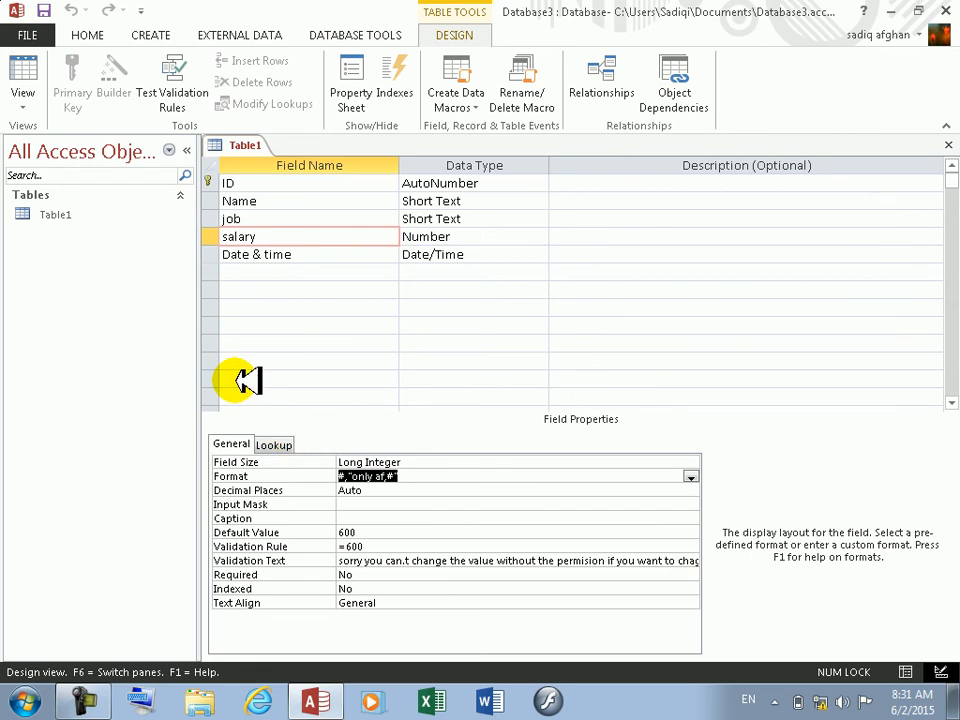
type("onl af")
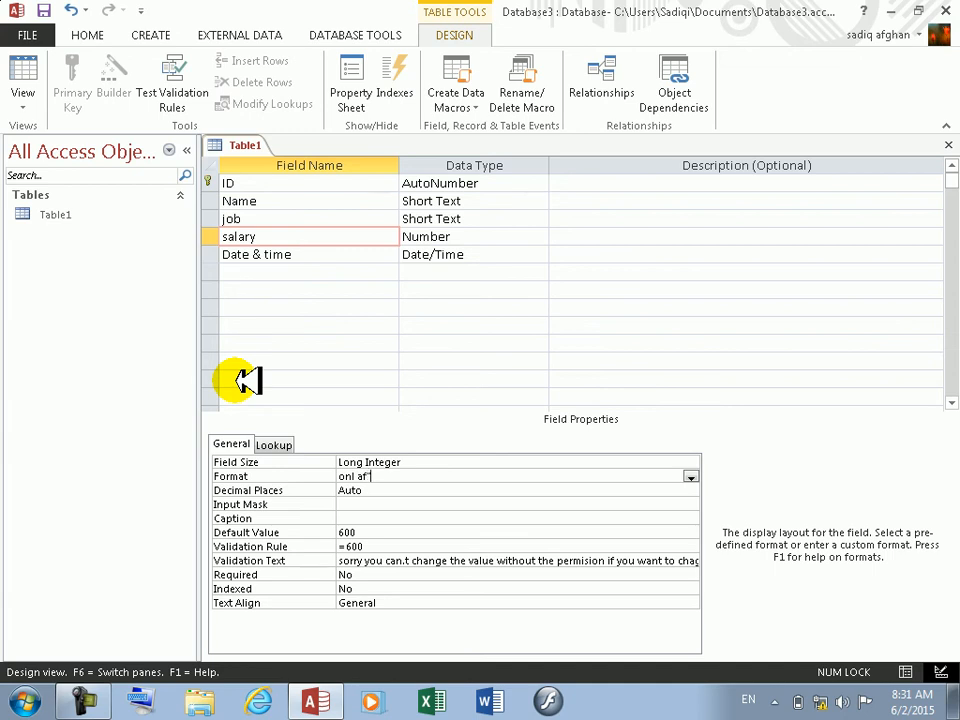
type("#")
key("Return")
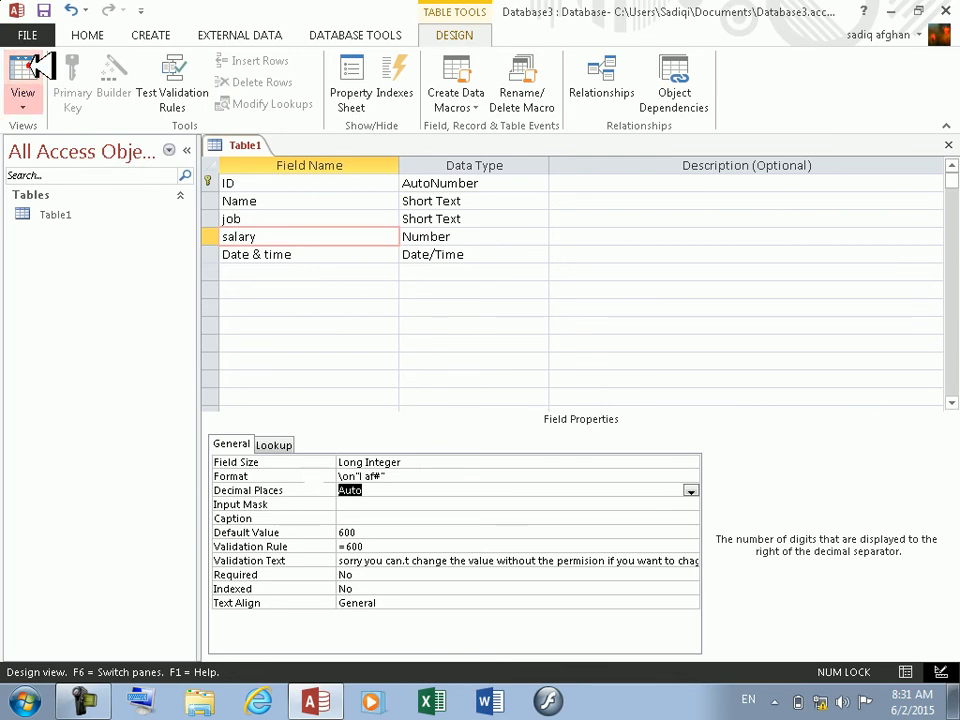
left_click(38, 68)
left_click(452, 402)
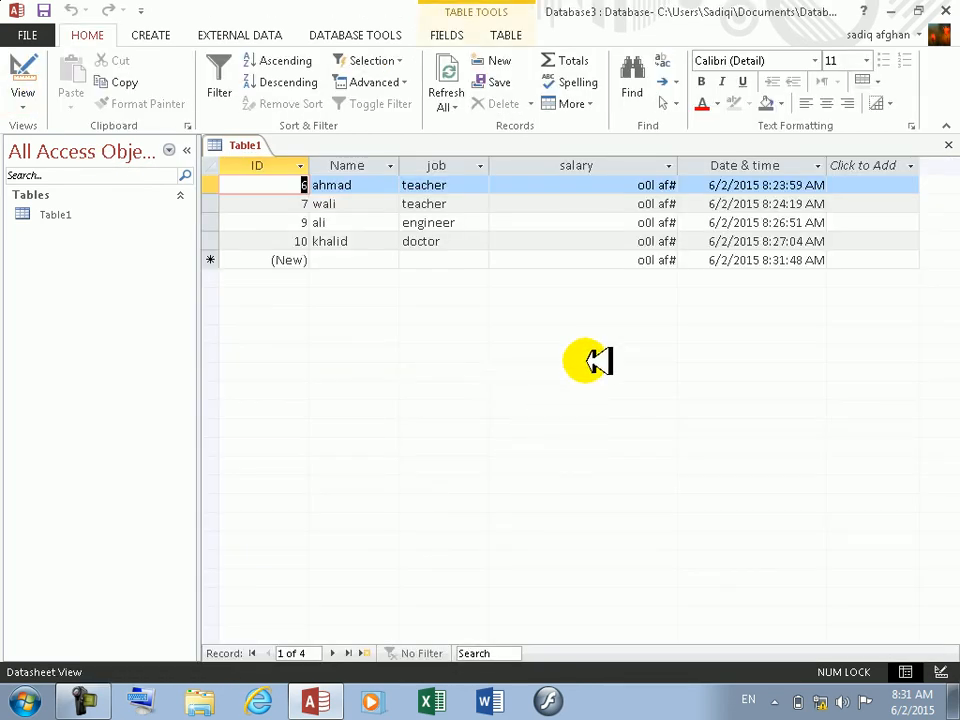
Step: Reopen the table in Design View and set the salary field's format to only af,$
left_click(24, 70)
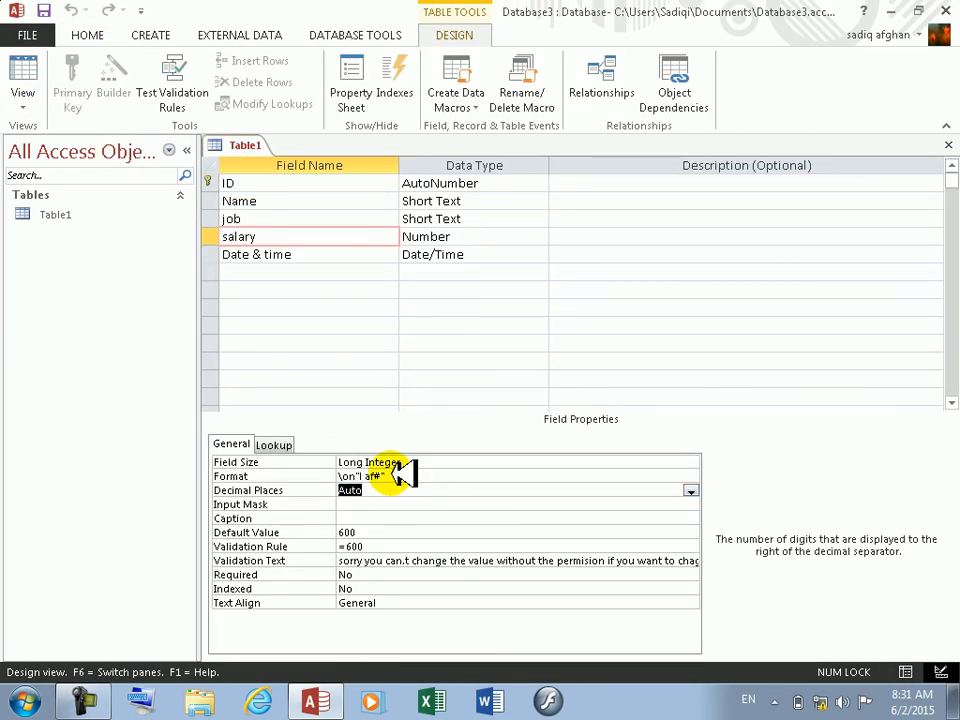
left_click(208, 468)
type("only af")
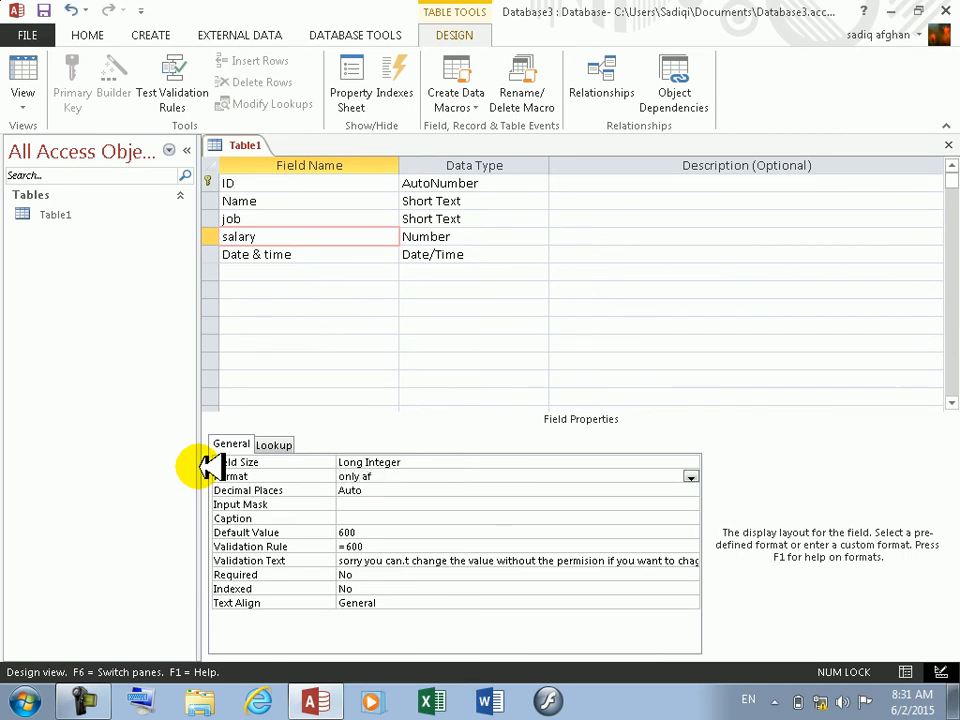
type(",\"$#")
key("BackSpace")
key("BackSpace")
type("$")
key("Return")
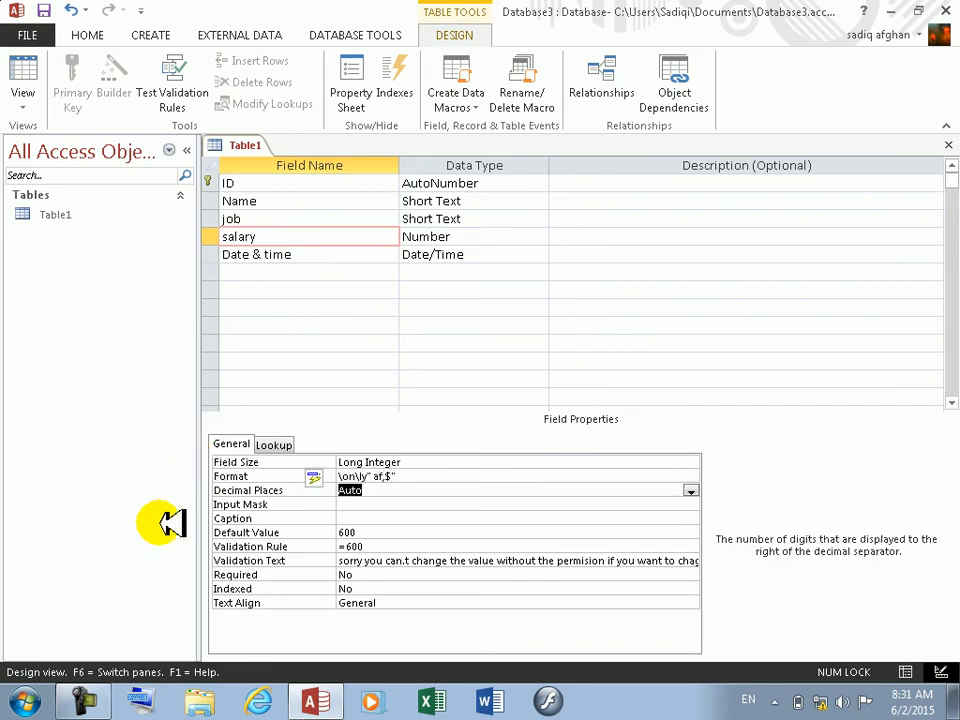
Step: Try Only Af,# as the salary field's custom format
left_click(422, 474)
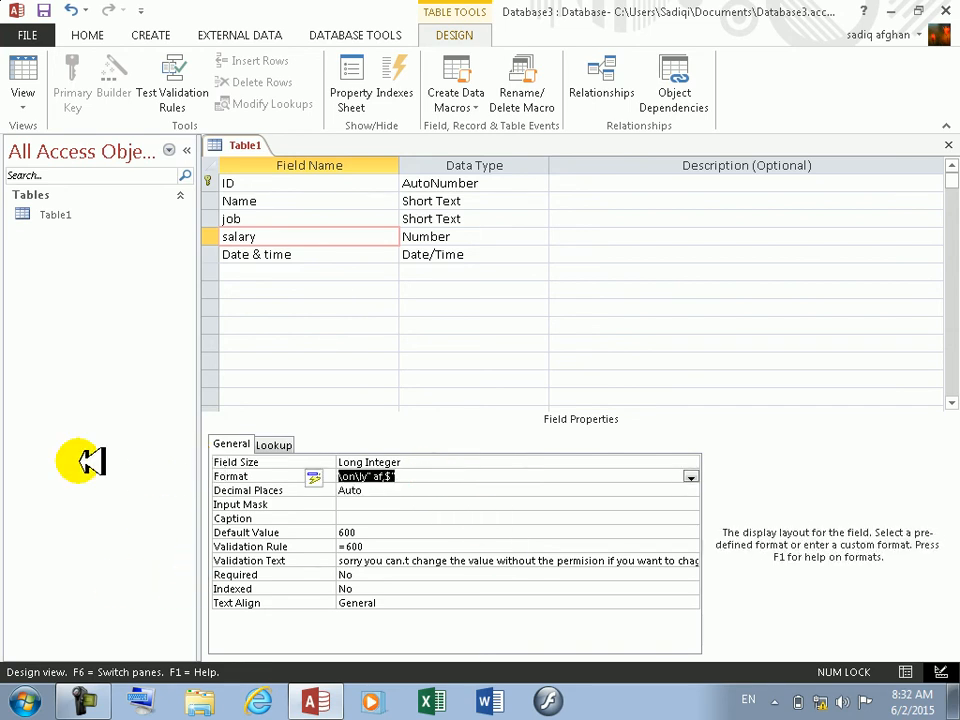
type("Only Af,\"#")
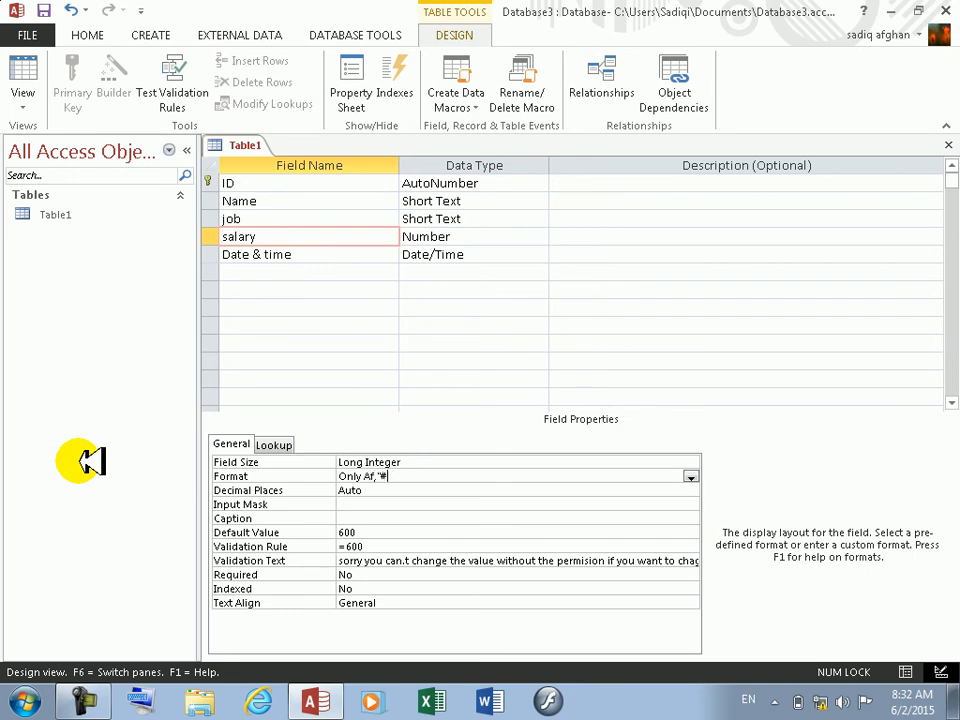
key("Return")
Step: Set the salary field's format to #,"onl Af," and save the table to view its records
left_click(364, 476)
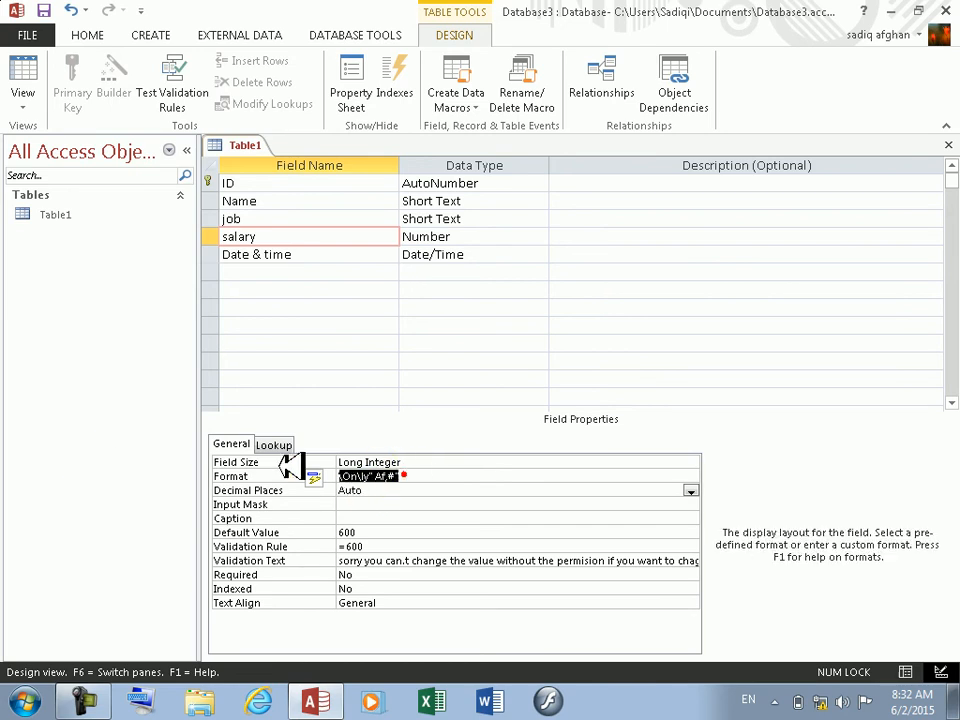
type("#,\"")
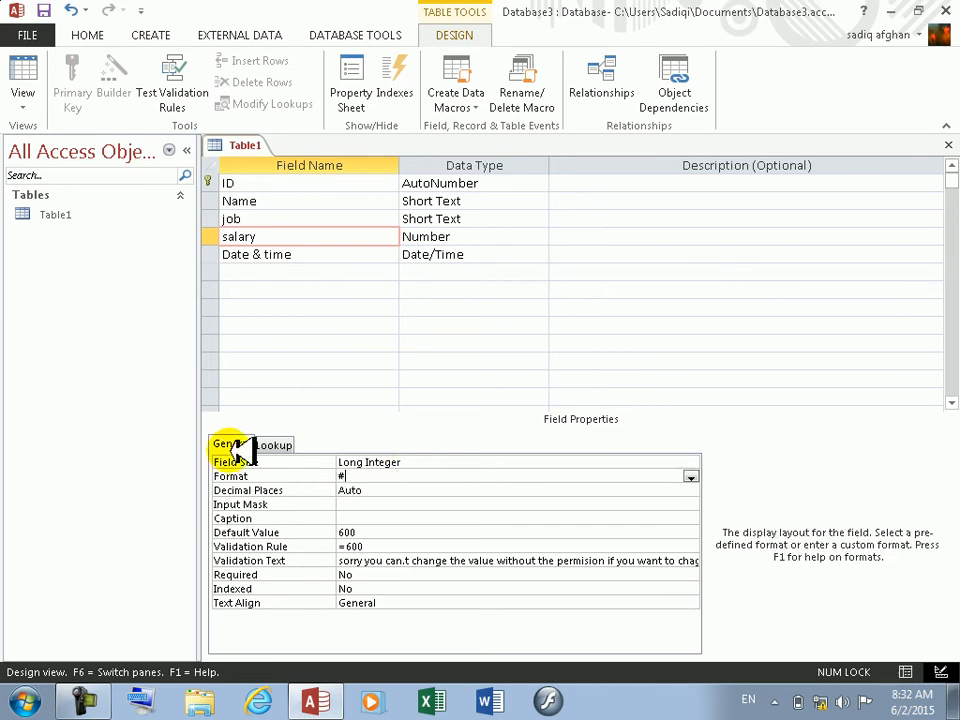
type("onl Af,")
key("Return")
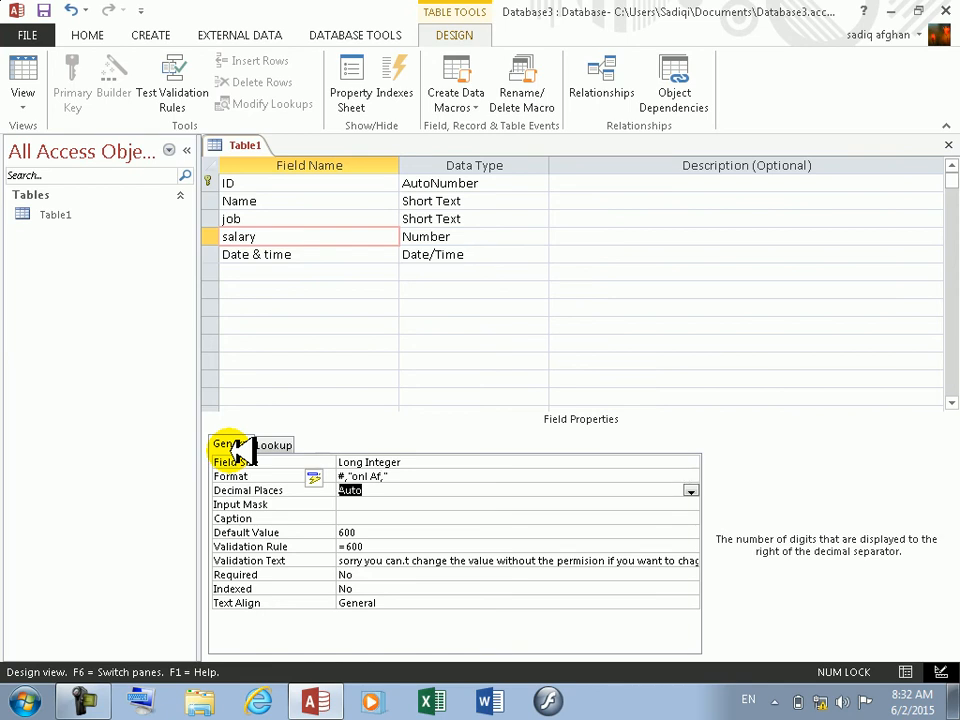
left_click(22, 64)
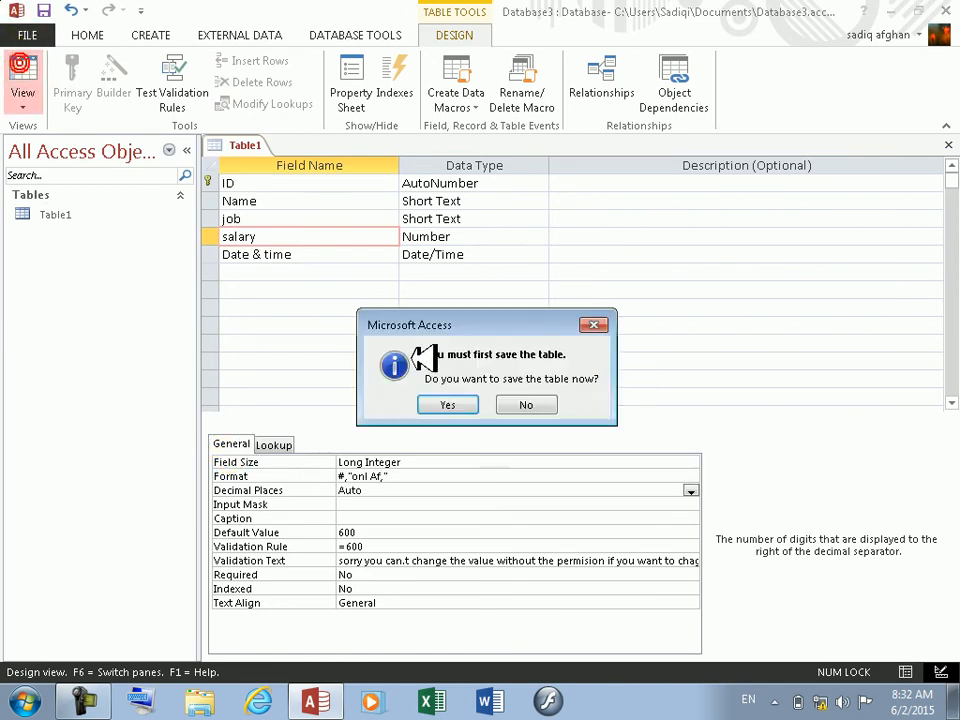
left_click(450, 406)
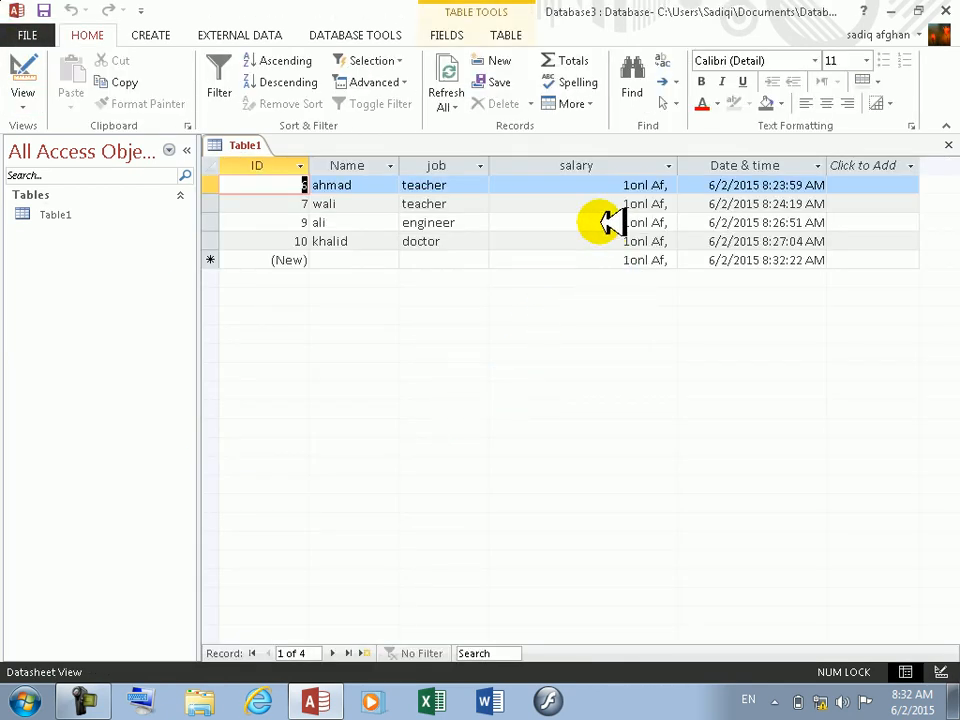
Step: Delete all existing records from Table1, leaving only the blank new-record row
left_click_drag(214, 186, 210, 261)
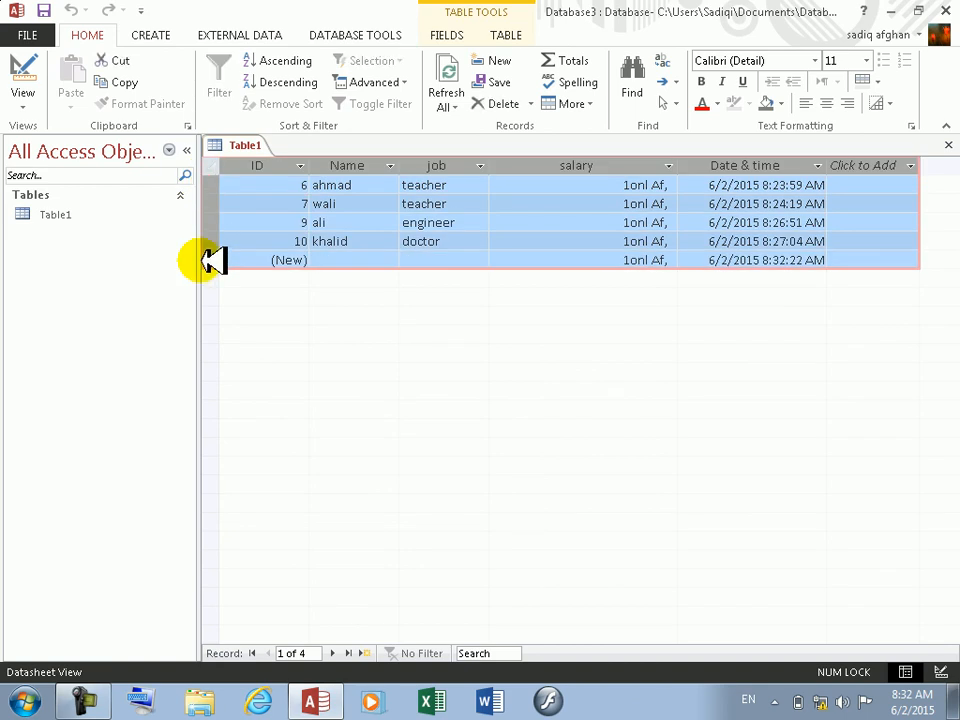
key("Delete")
key("Return")
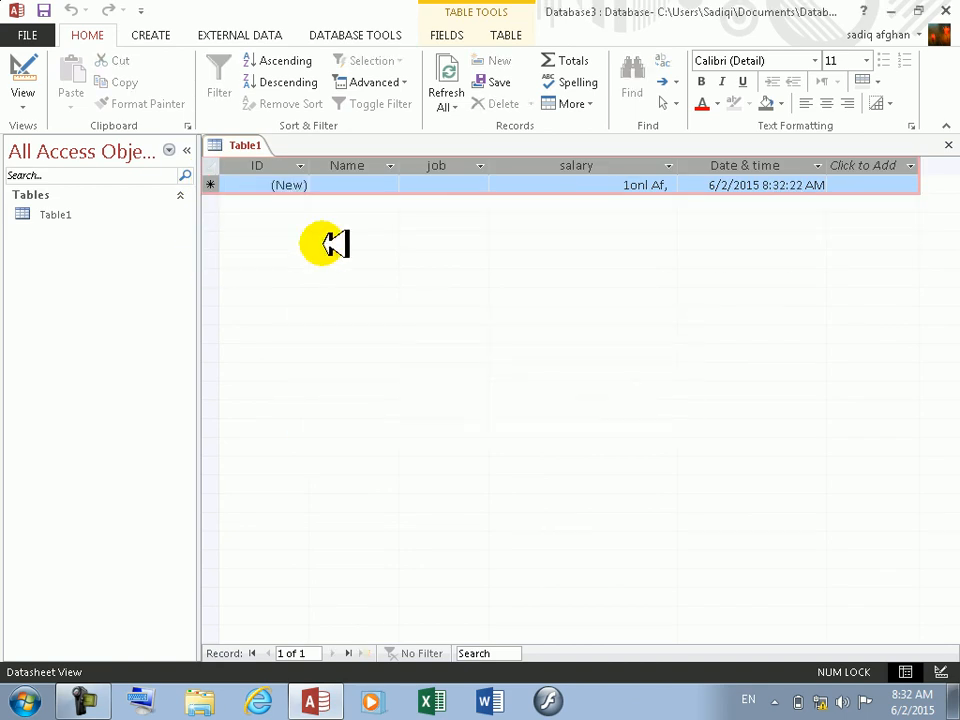
left_click(354, 186)
Step: Reopen the table in Design View, set the salary field's format to "Af,#", and save it to view the datasheet
left_click(26, 75)
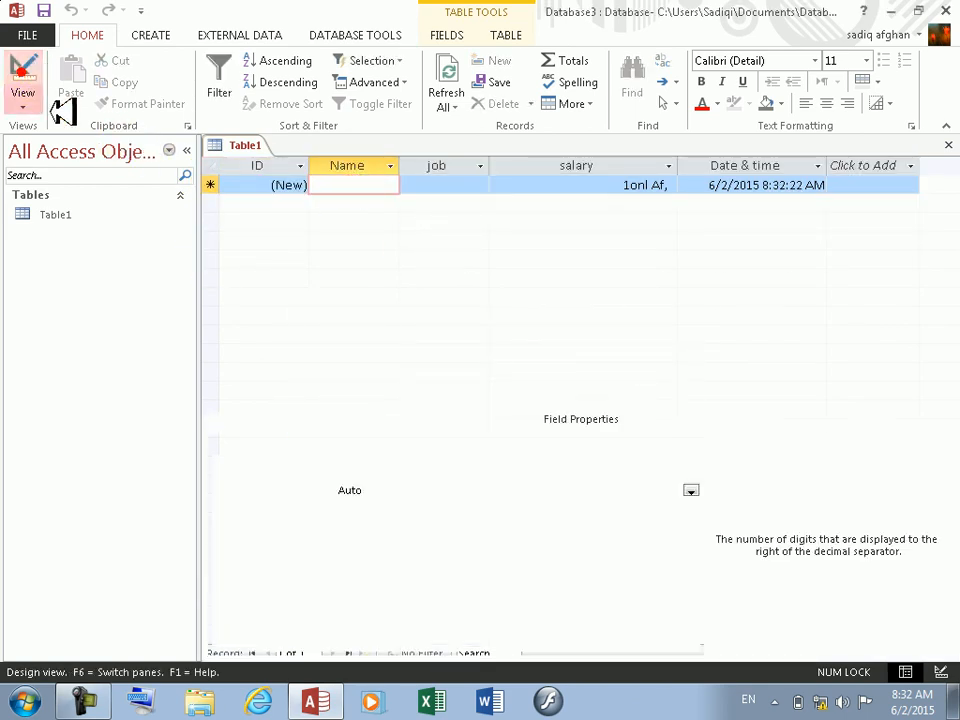
left_click_drag(385, 479, 218, 429)
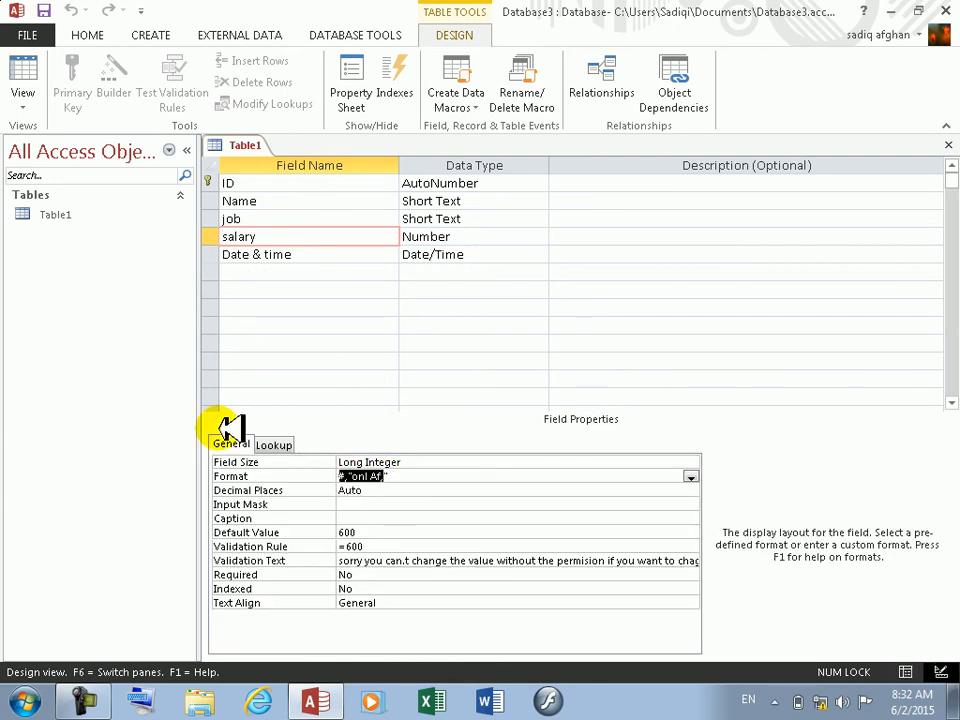
key("BackSpace")
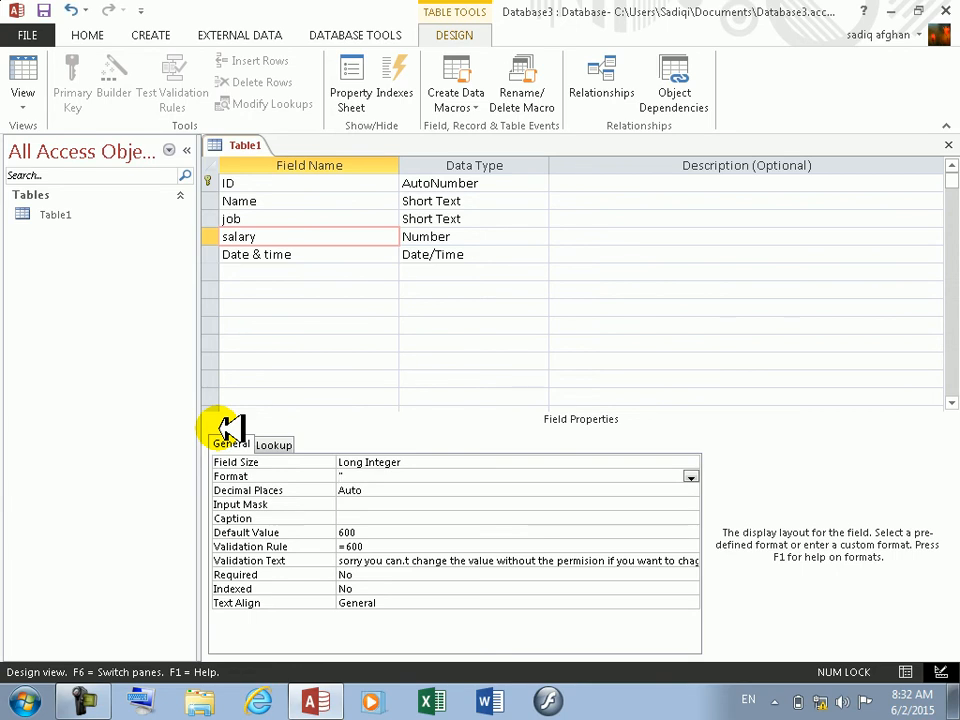
key("BackSpace")
type("Af ")
type("#")
key("Return")
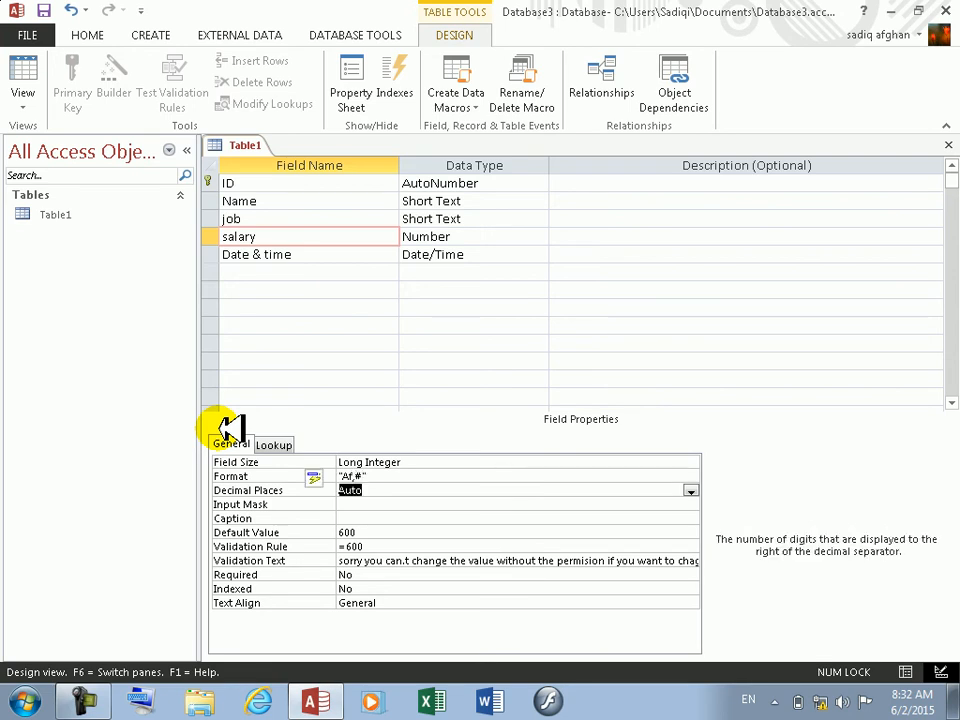
left_click(44, 78)
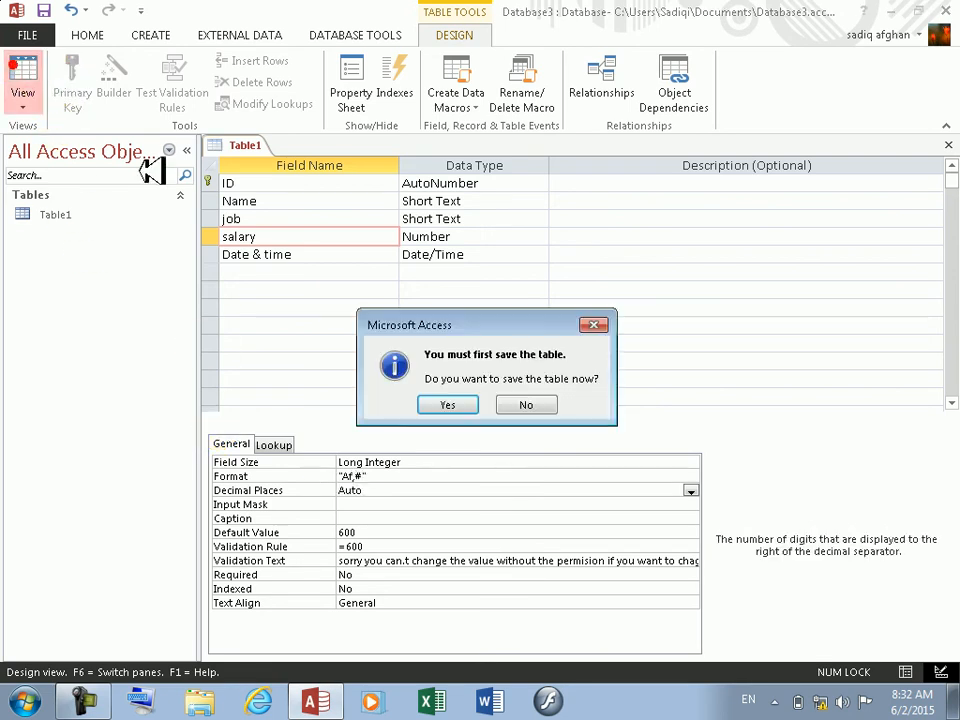
left_click(446, 402)
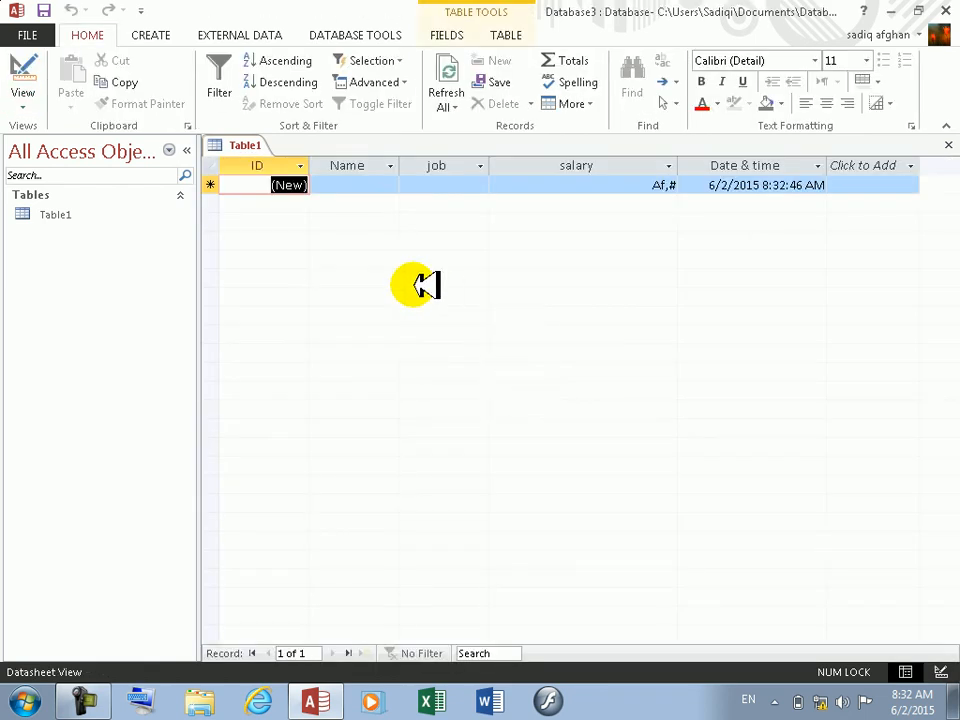
Step: Inspect the salary value in the new-record row
left_click(625, 186)
type("600")
left_click_drag(624, 203, 669, 182)
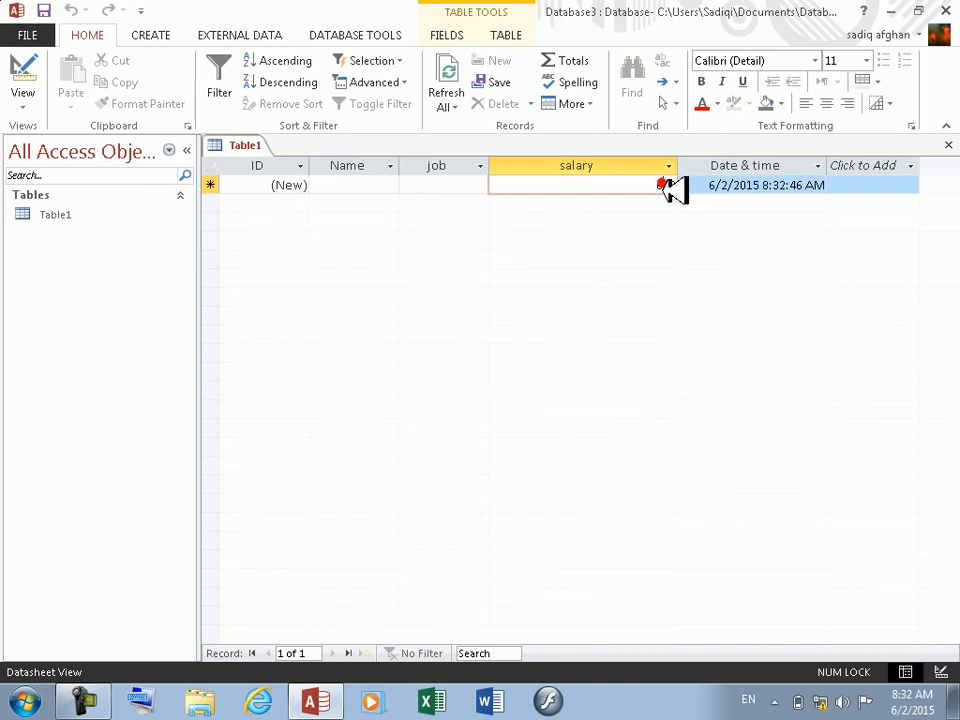
Step: Return to Design View, set the salary field's format to #"af", and save the table to view the datasheet
left_click(24, 68)
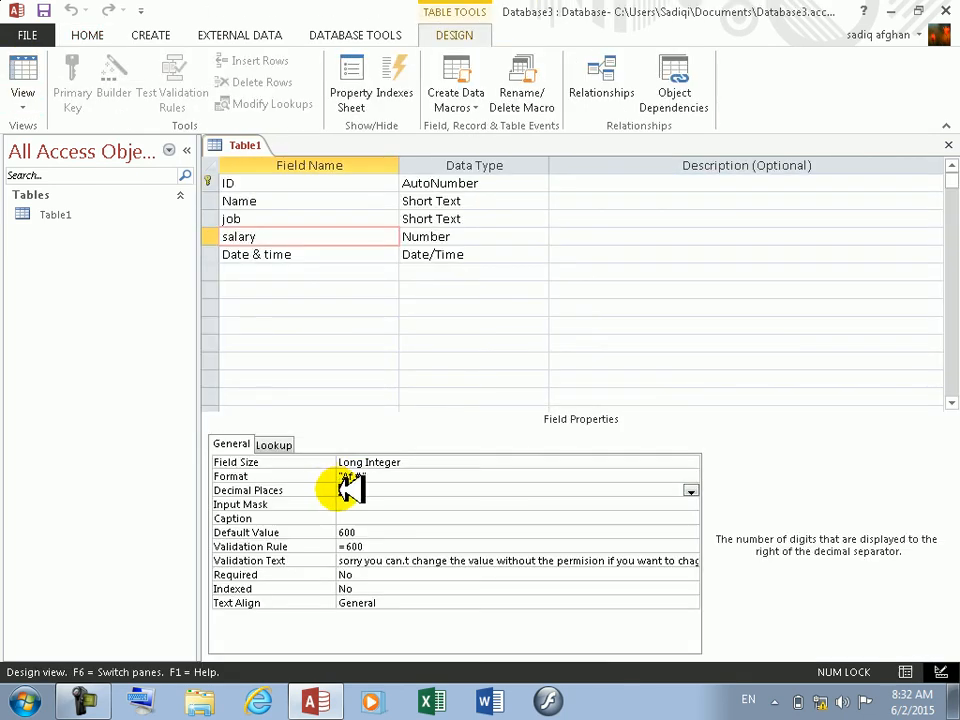
left_click(362, 474)
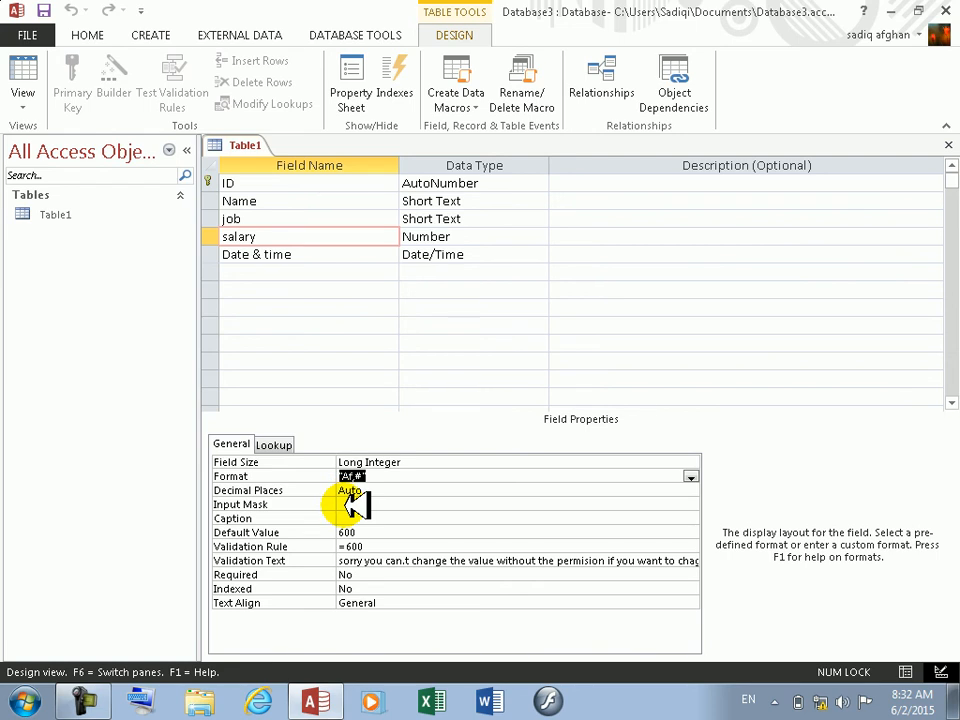
type("@")
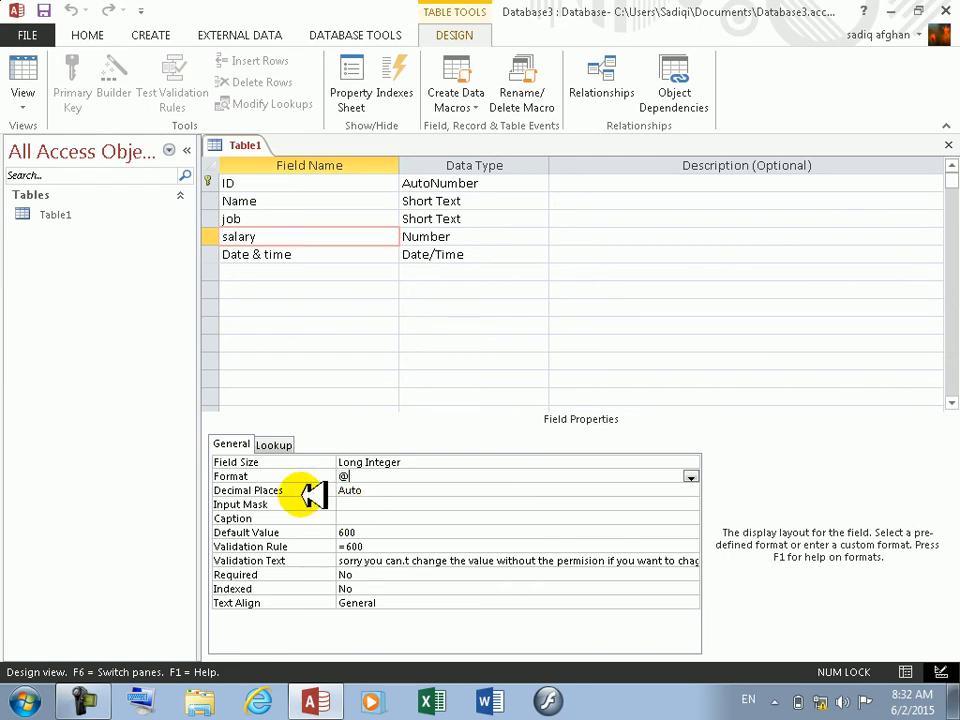
key("BackSpace")
type("#")
type("af")
key("Return")
left_click(22, 78)
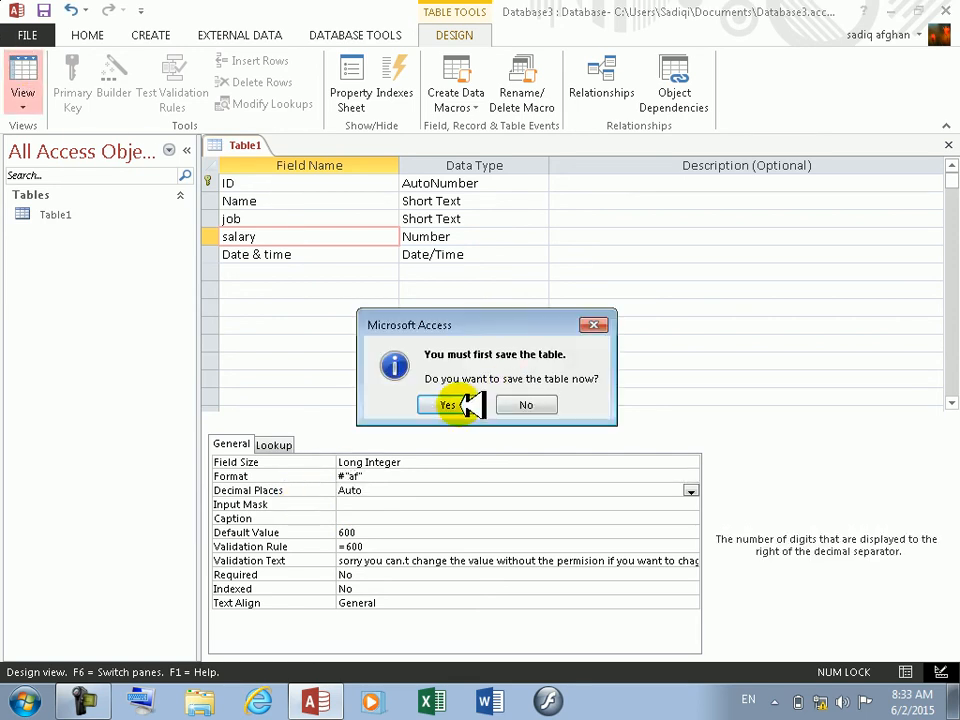
left_click(476, 404)
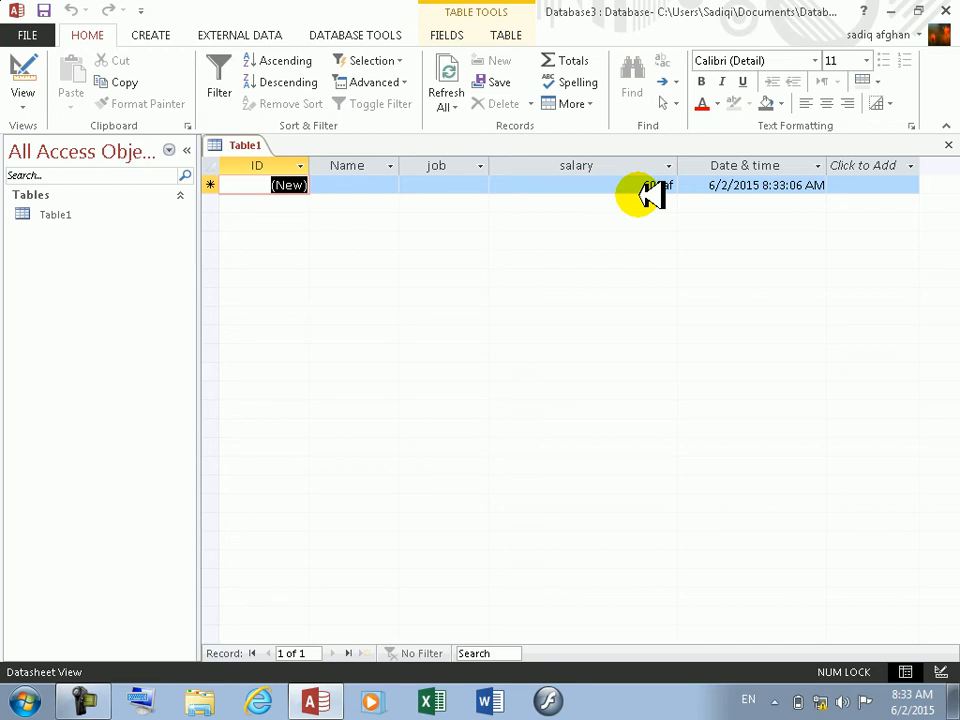
Step: Reopen the table in Design View and set the Date & time field's validation rule to Between #6/3/2015# And #7/3/2015#
left_click(20, 78)
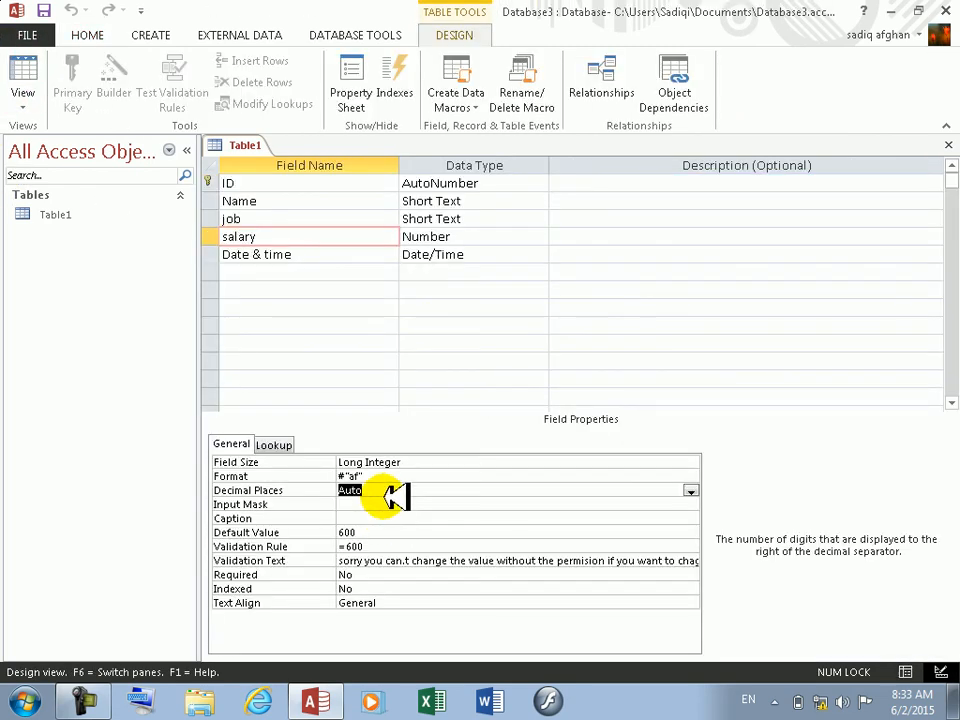
left_click(384, 475)
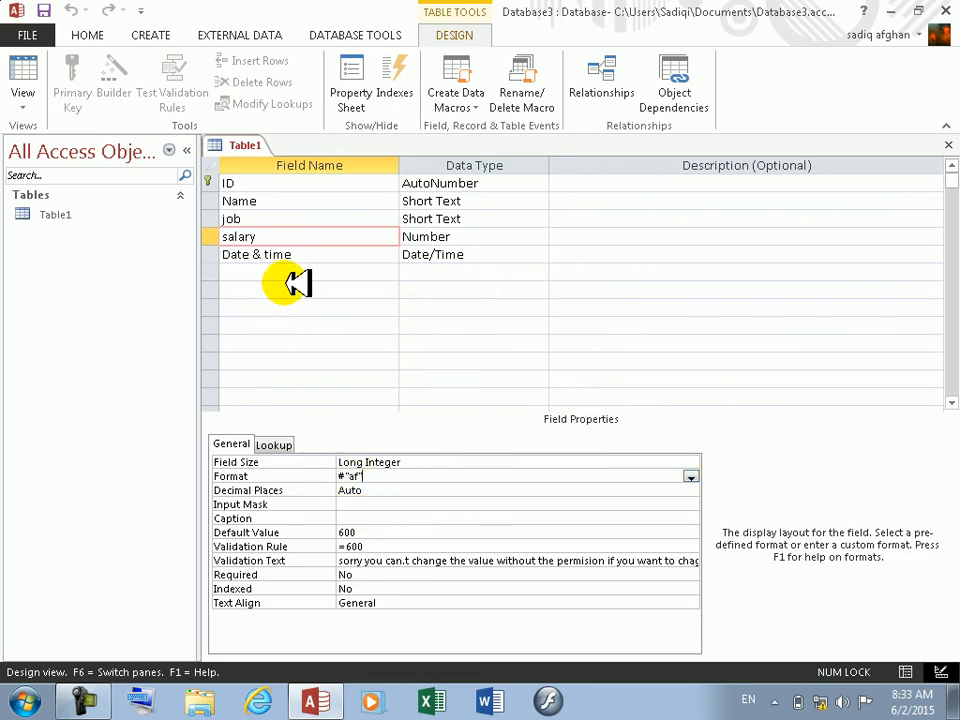
left_click(303, 255)
left_click(381, 530)
left_click(380, 518)
type("Between")
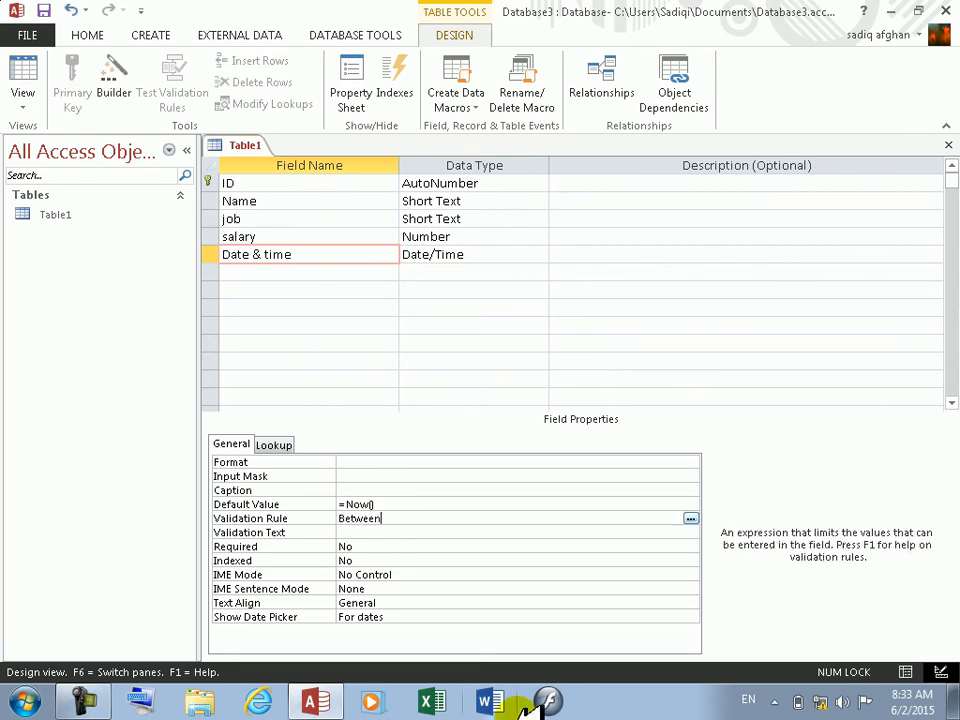
type("#6/2")
key("BackSpace")
type("3/3")
key("BackSpace")
type("2016")
key("BackSpace")
type("5#and#7/")
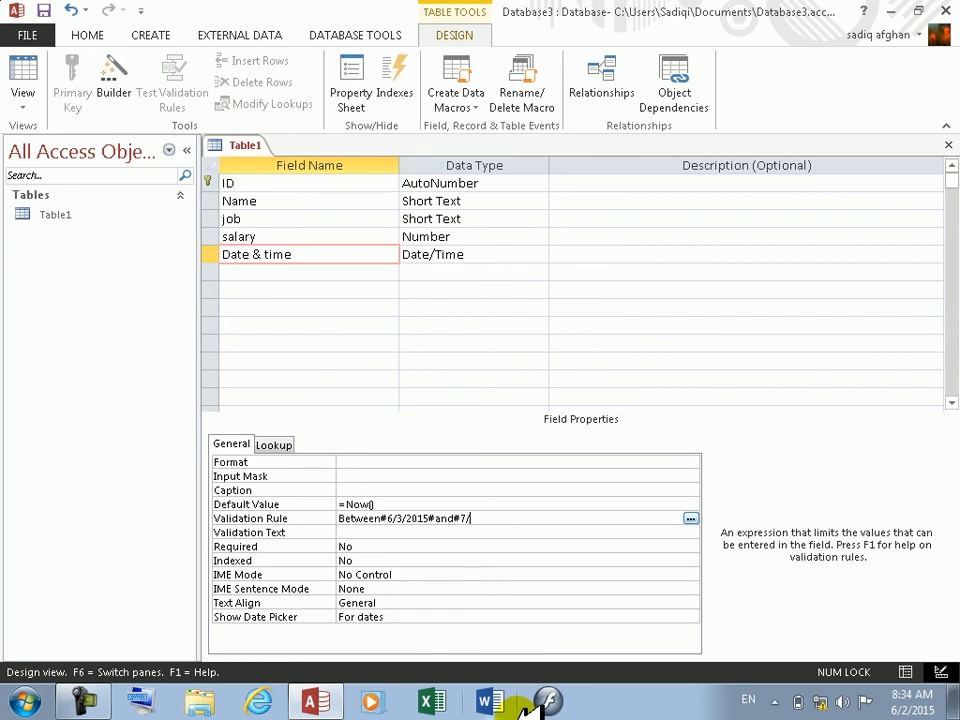
type("3/2015")
key("Return")
key("Return")
type("#")
key("Return")
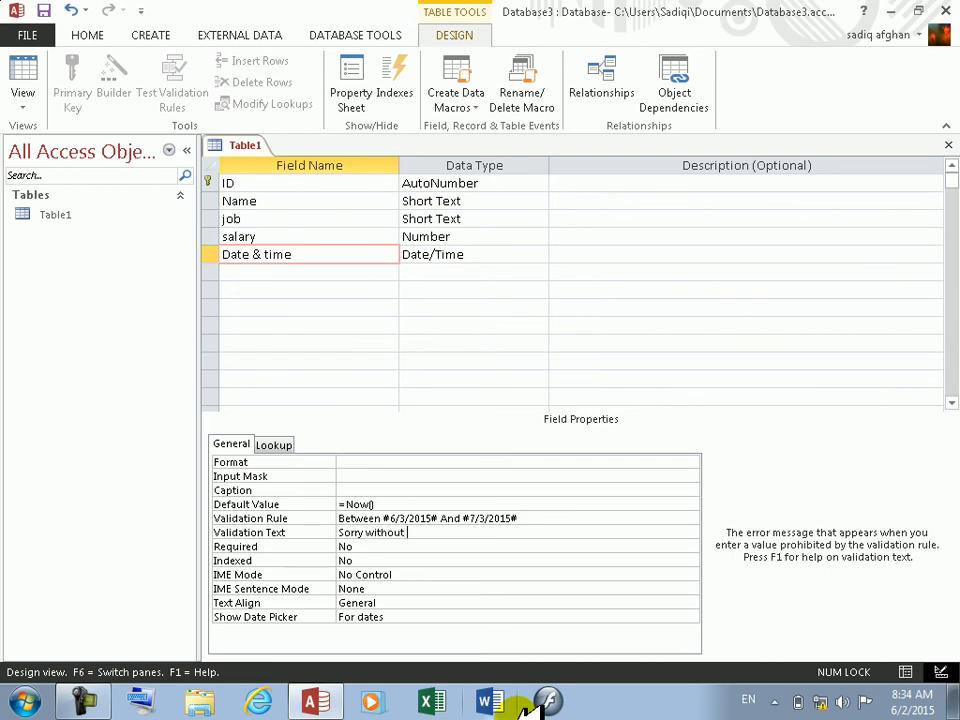
Step: Set the Date & time validation text to "Sorry without the selected date you can.t use other date" and save the table to view the datasheet
type("the selected date you can.t")
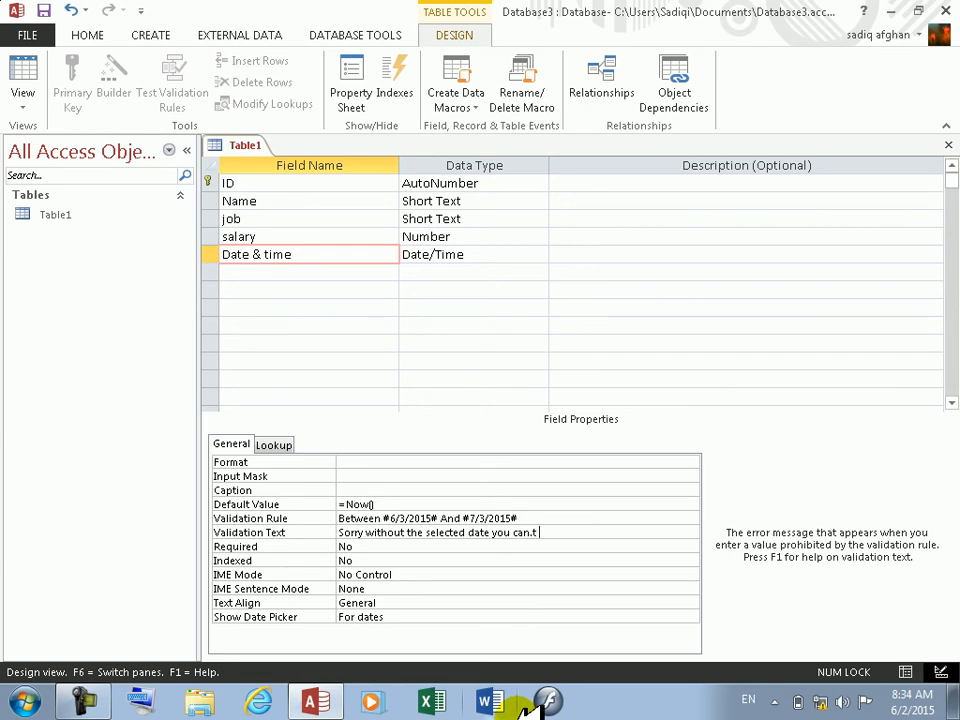
type(" yok")
key("Return")
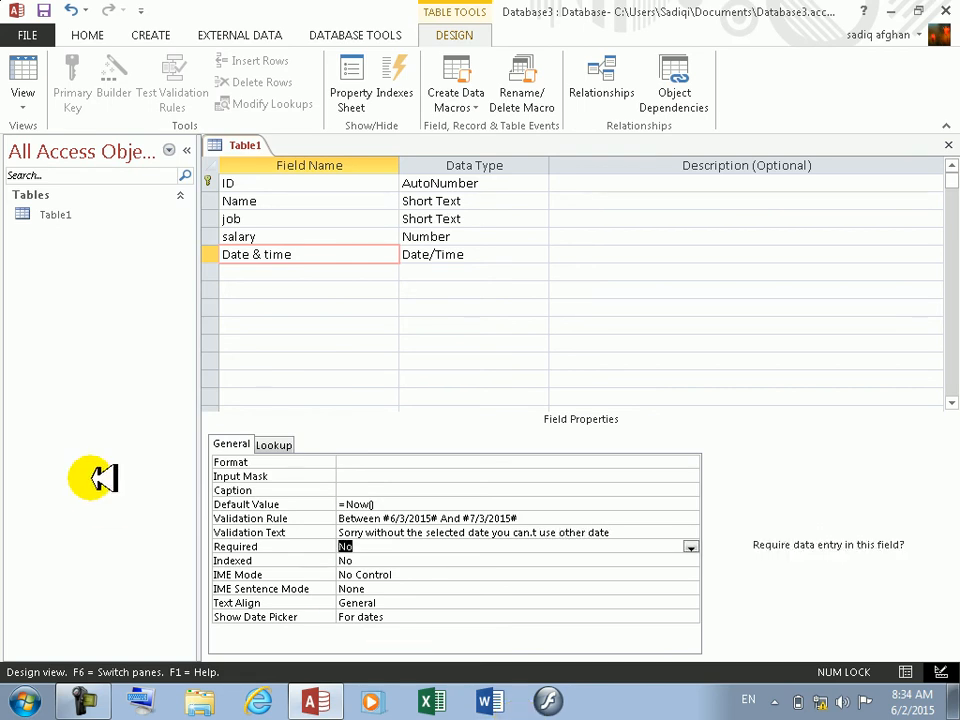
left_click(30, 75)
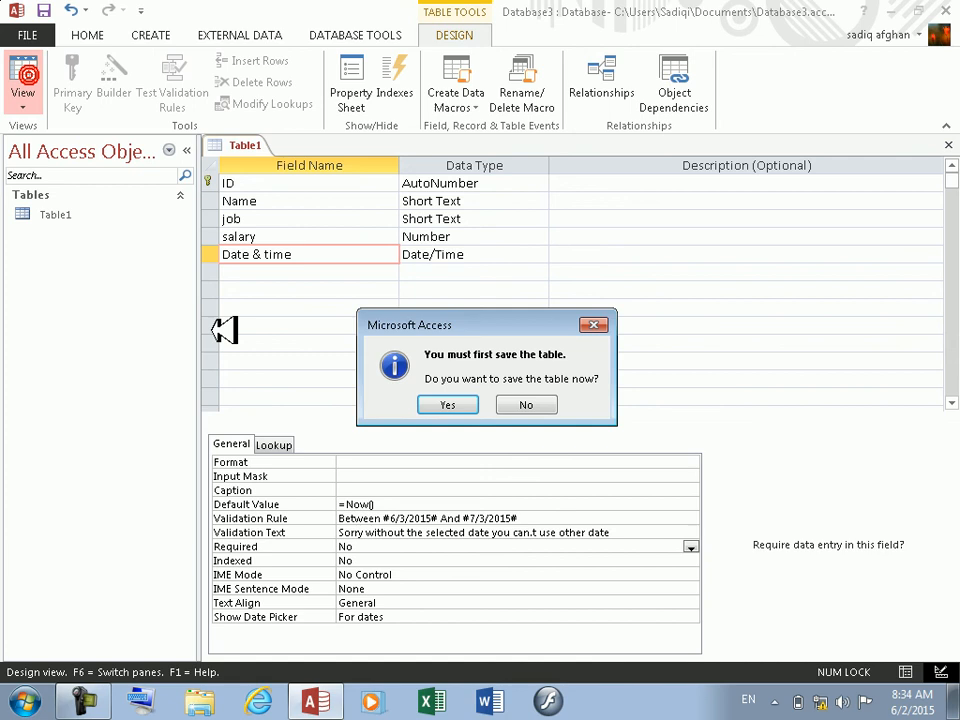
left_click(442, 403)
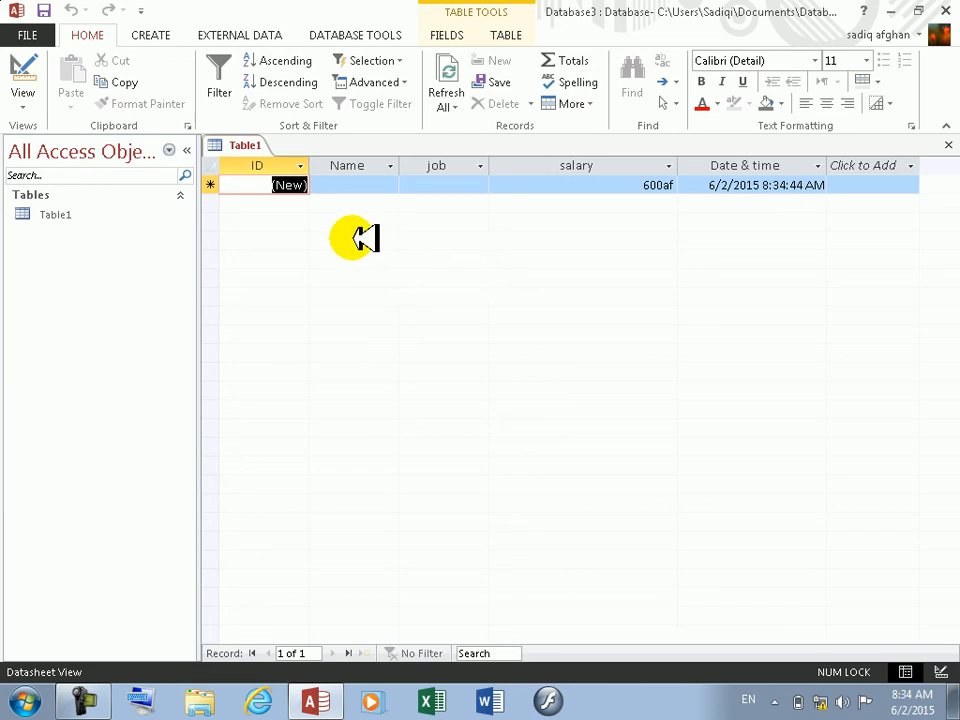
Step: Test the date rule by adding a record with a first name, the job teacher and the default date, then discard the record
left_click(338, 184)
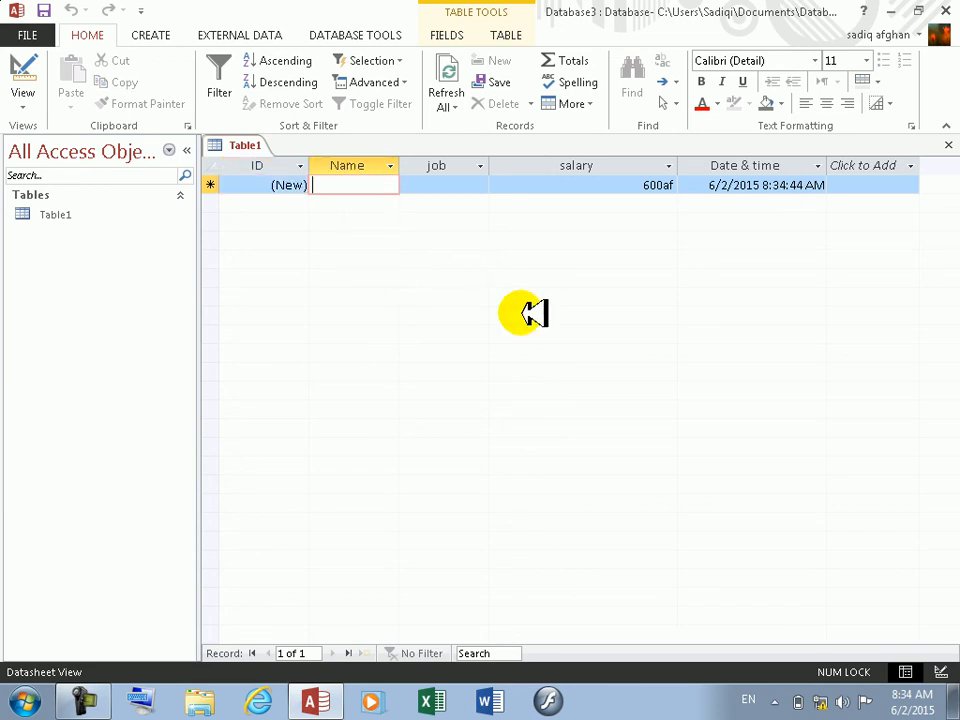
type("ahmad")
key("Tab")
type("teacher")
key("Tab")
key("Tab")
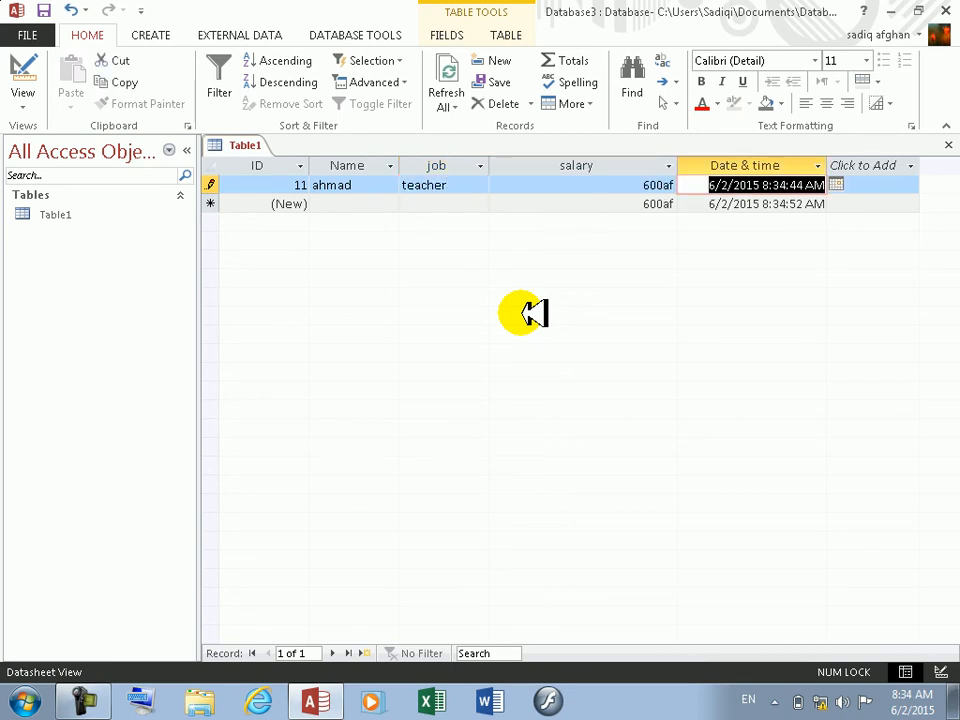
key("Tab")
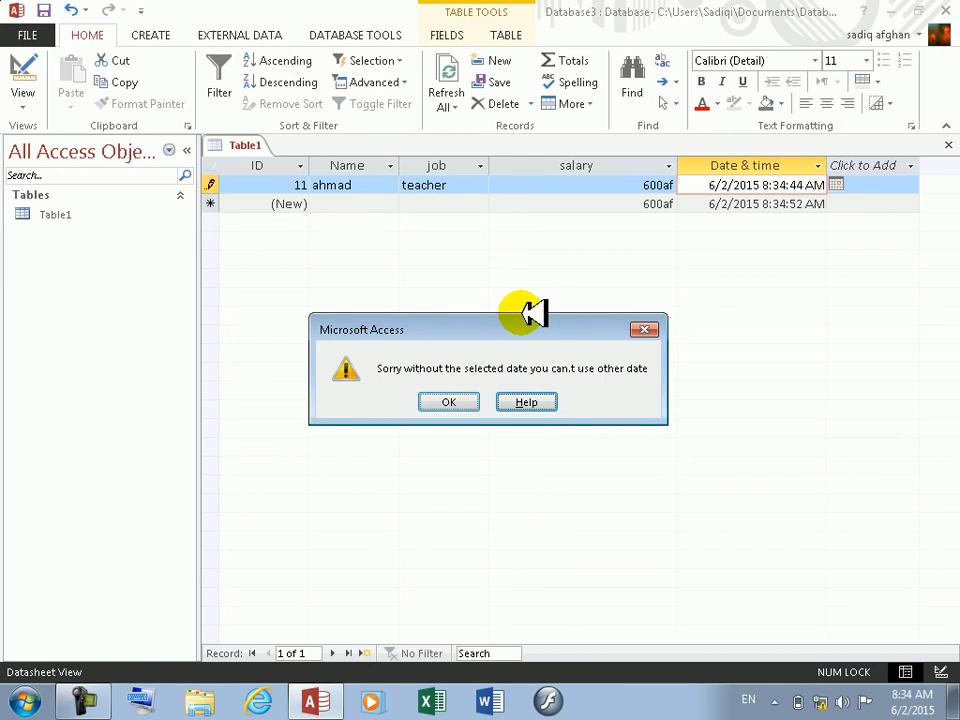
key("Return")
key("Escape")
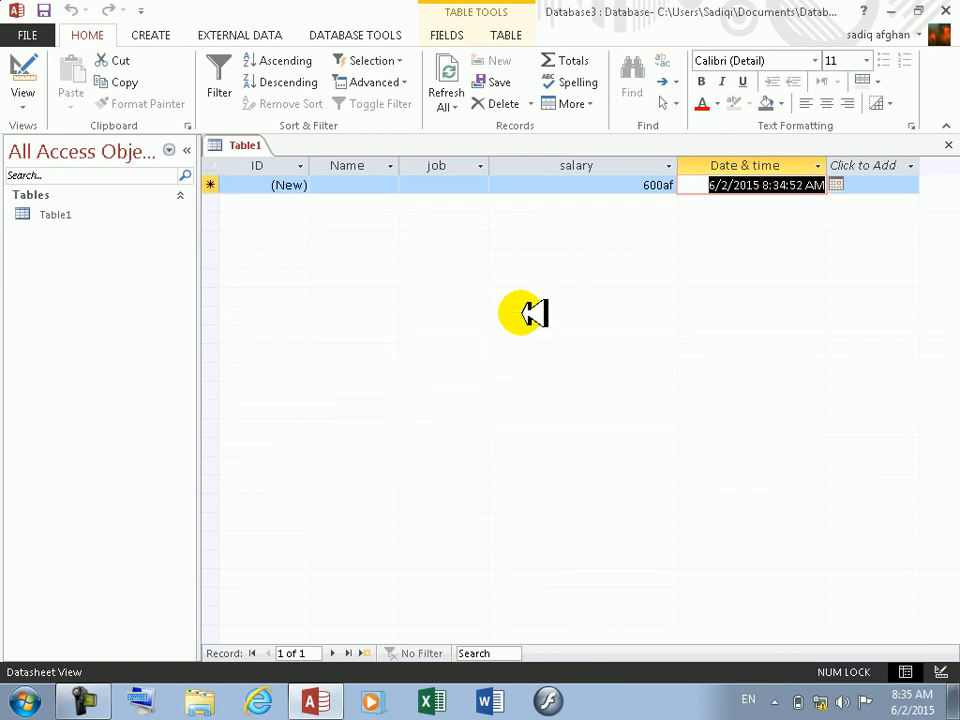
left_click(356, 191)
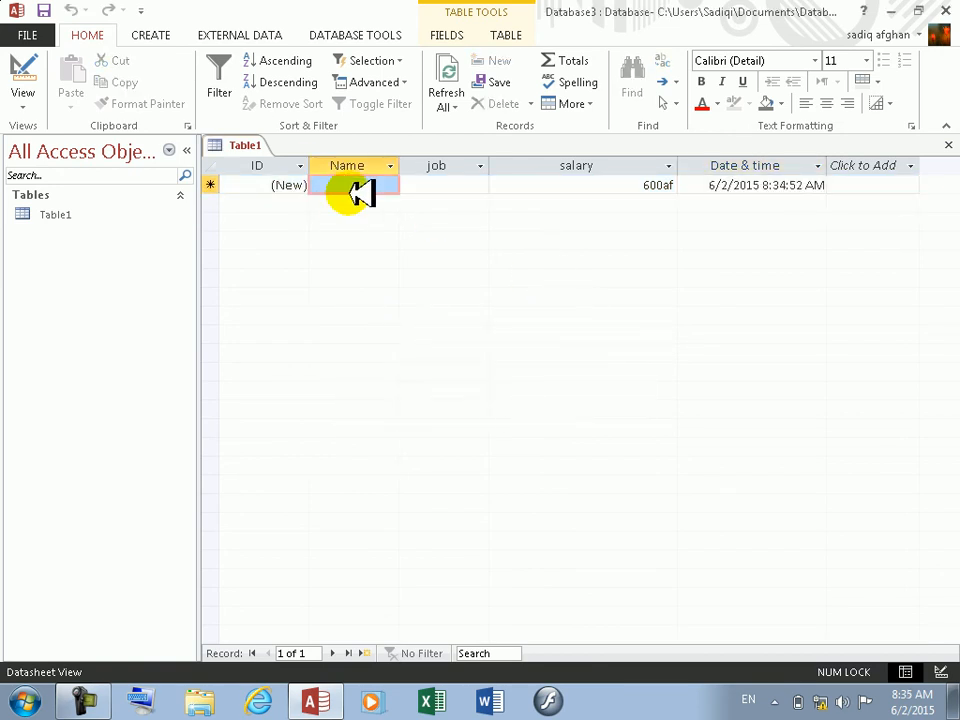
Step: Test the date rule again with a new record holding a first name, the job teacher and the default date, then discard it
type("ahmad")
key("Tab")
type("teacher")
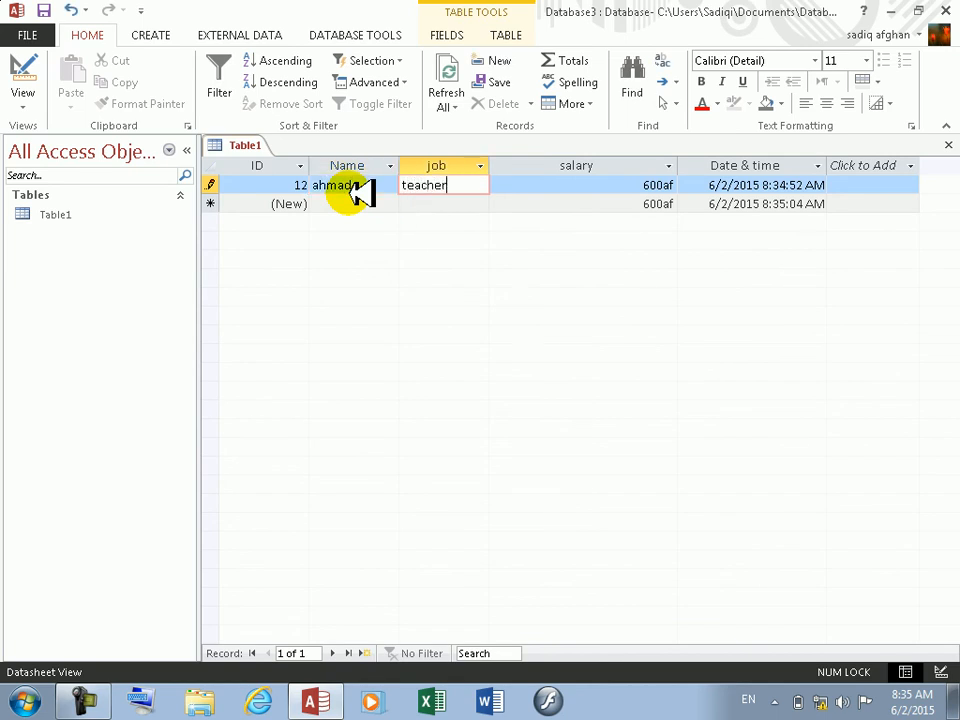
key("Tab")
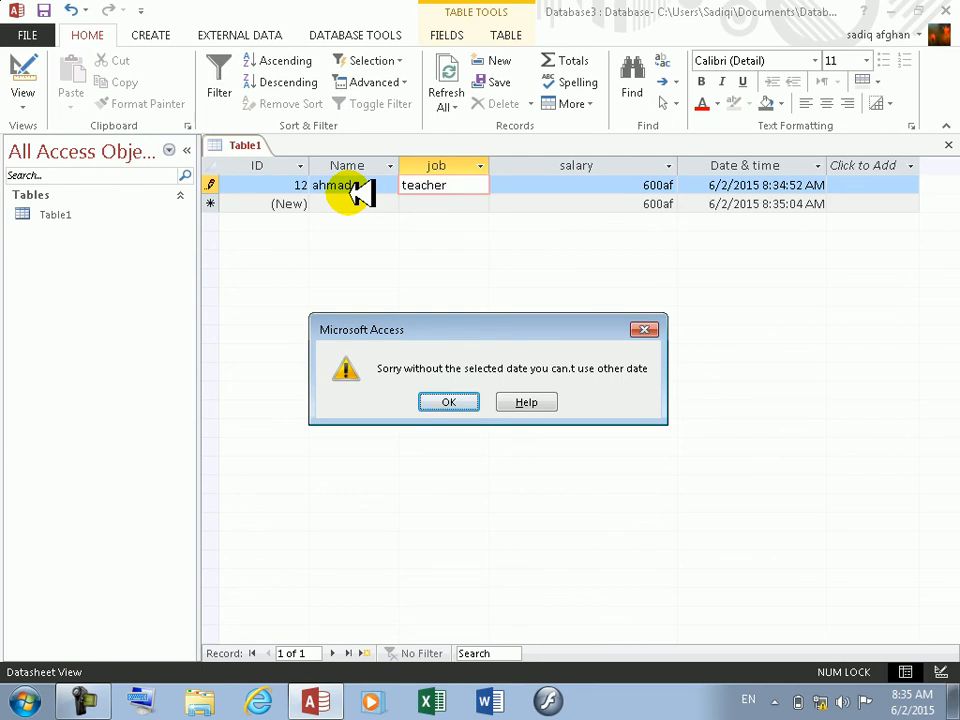
key("Return")
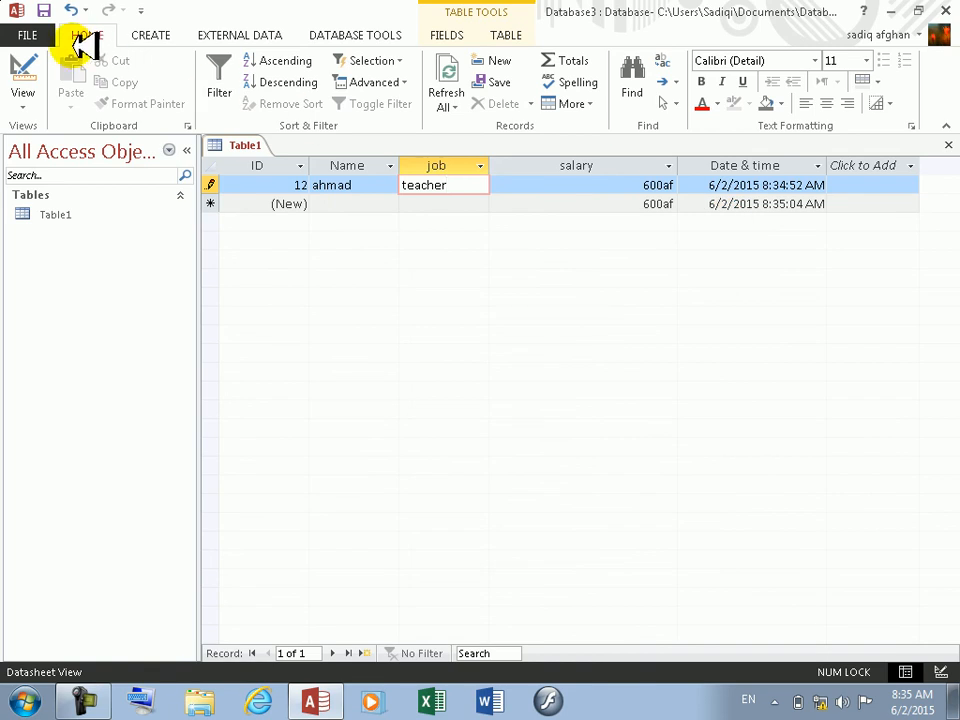
left_click(23, 80)
left_click(449, 399)
Step: Return to Design View, set the Date & time field's default value to =Date(), and save the table to view the datasheet
left_click(45, 80)
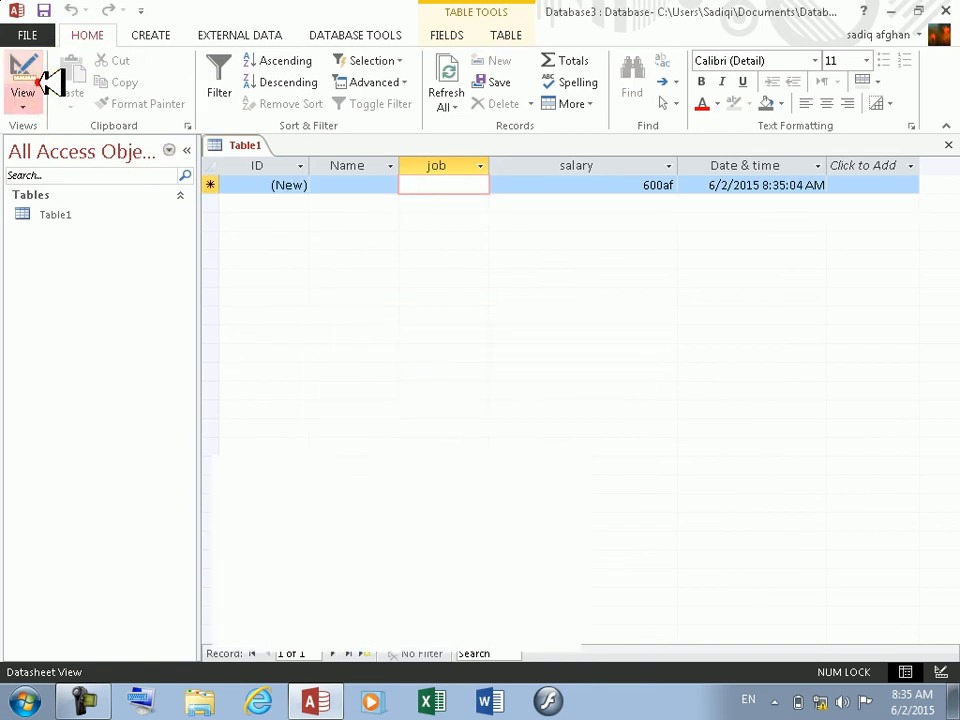
left_click(380, 508)
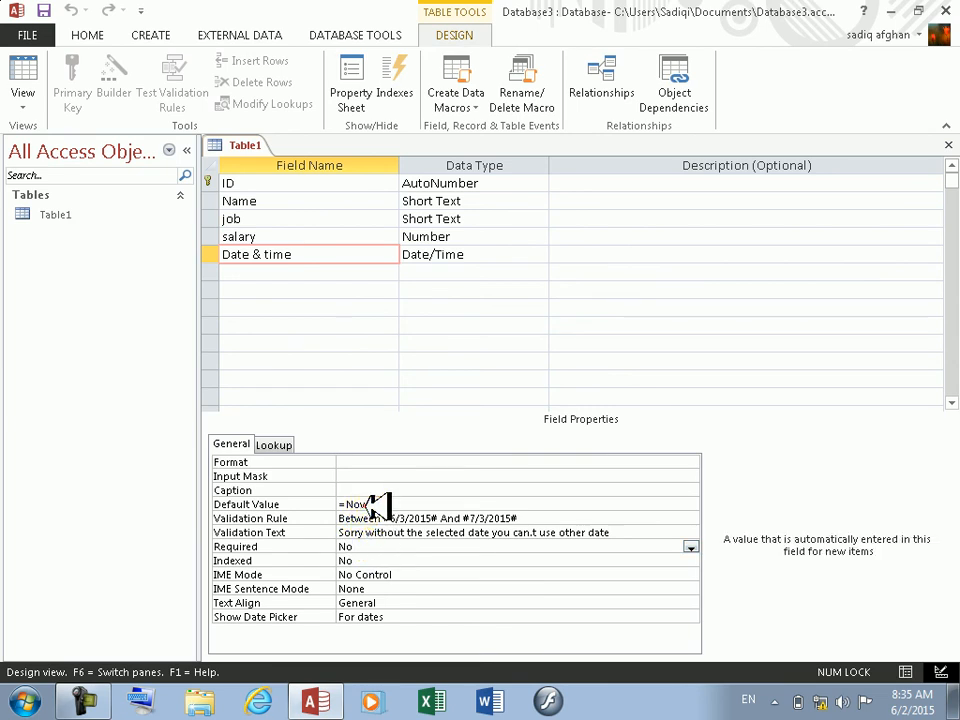
double_click(353, 503)
type("date")
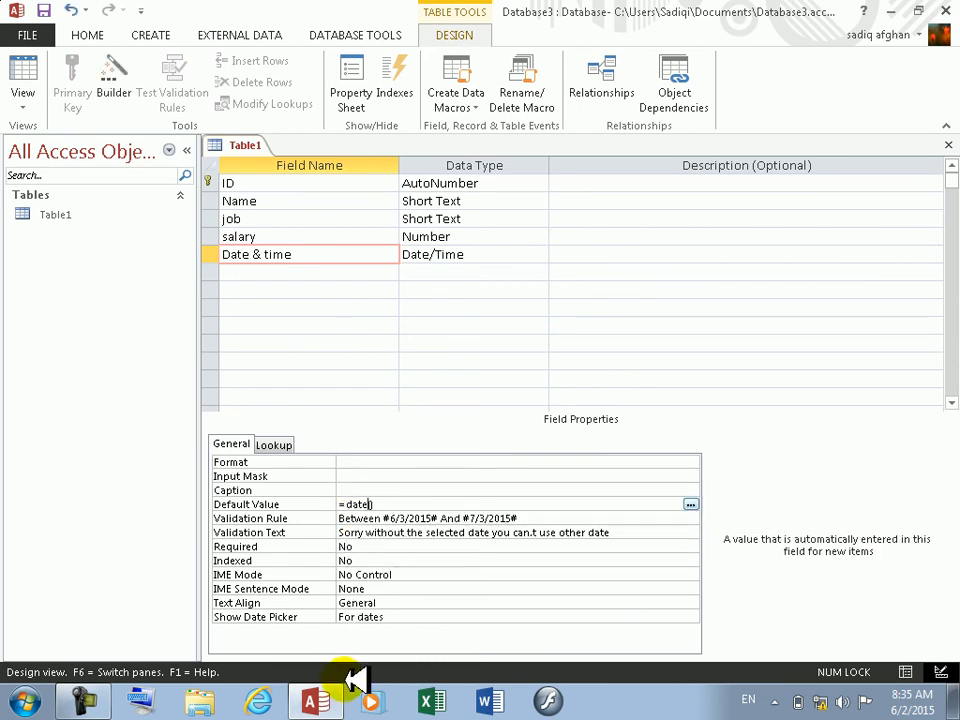
left_click(24, 80)
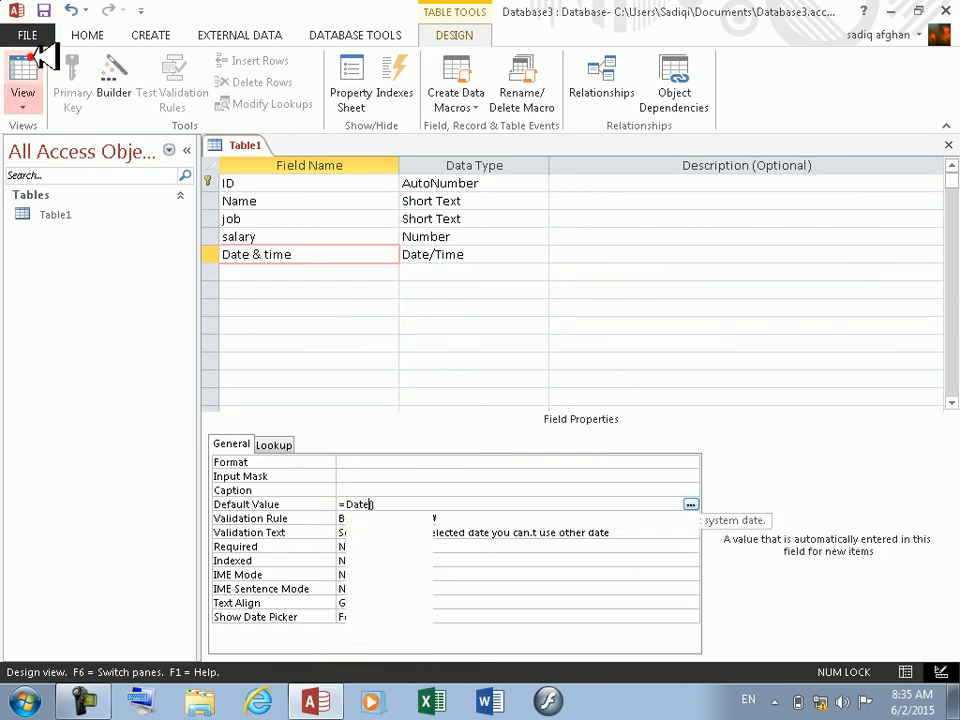
left_click(474, 401)
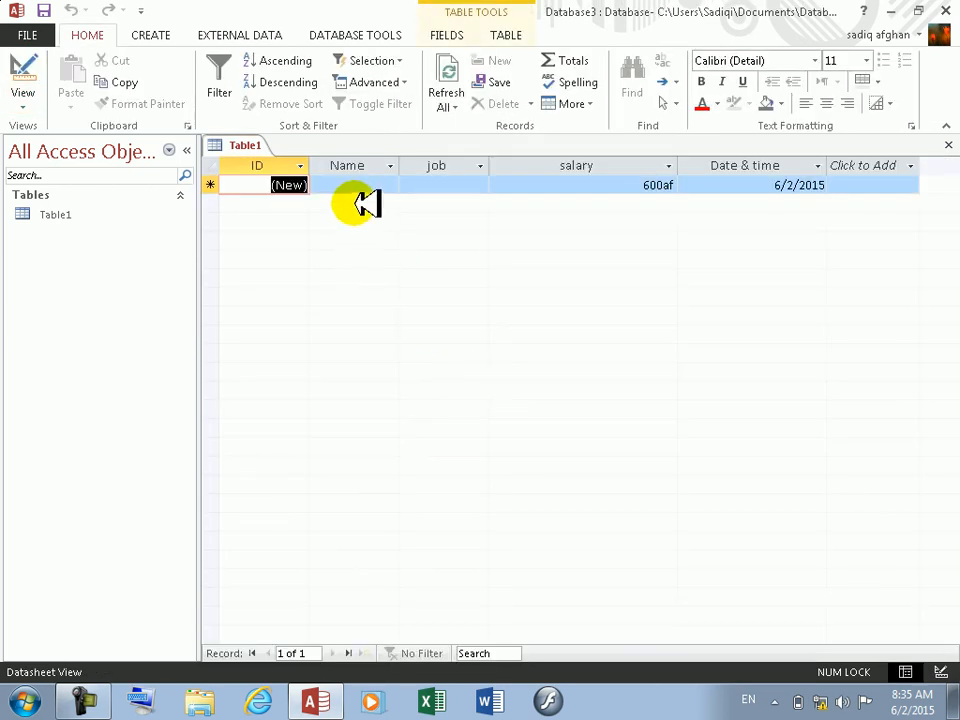
Step: Add a record with a first name and the job teacher, keeping the default salary and date, and try to commit it
left_click(364, 190)
type("ahmad")
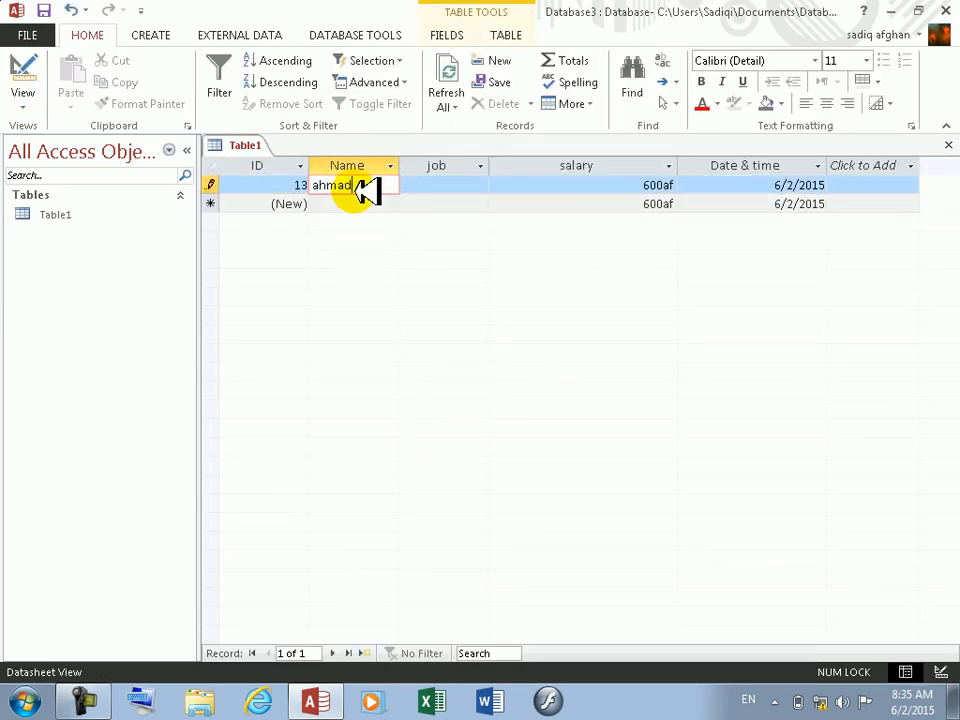
key("Tab")
type("teq")
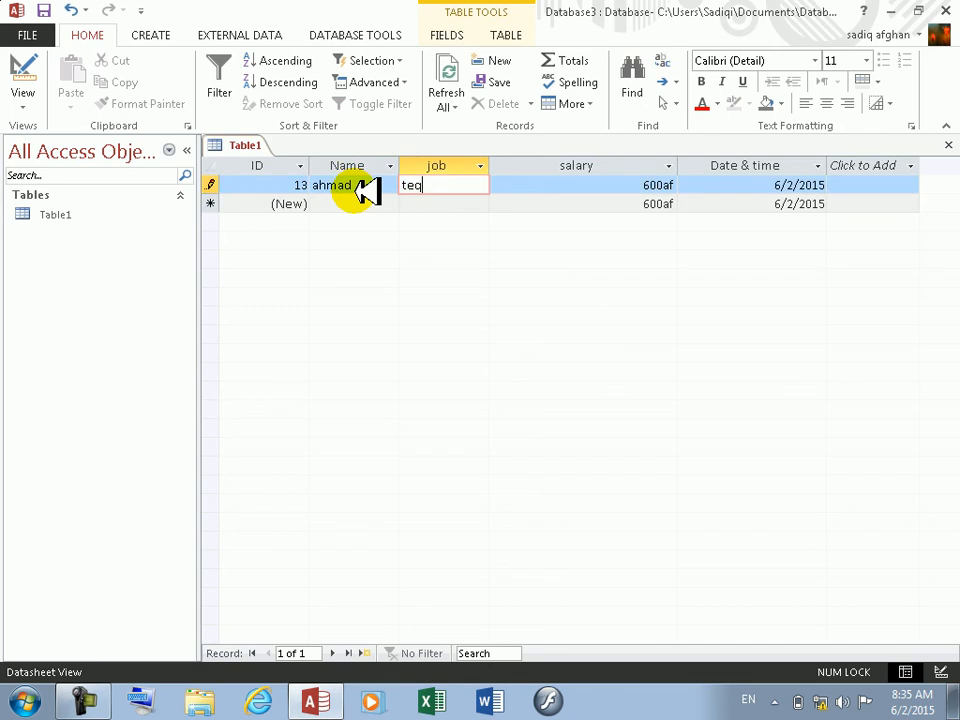
type("cher")
key("Tab")
key("Tab")
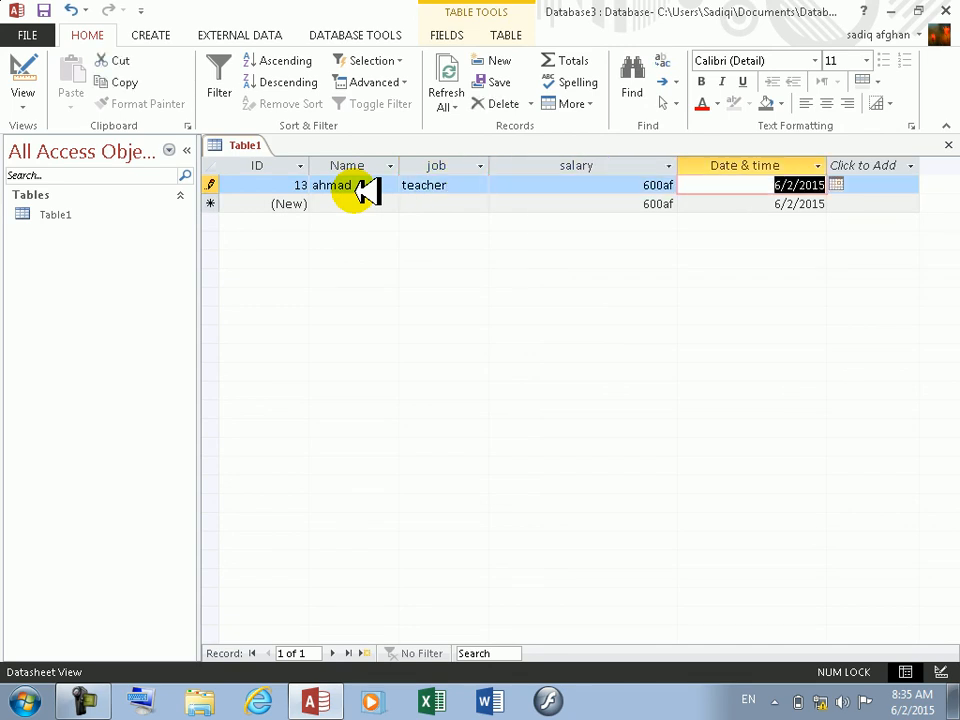
key("Tab")
key("Return")
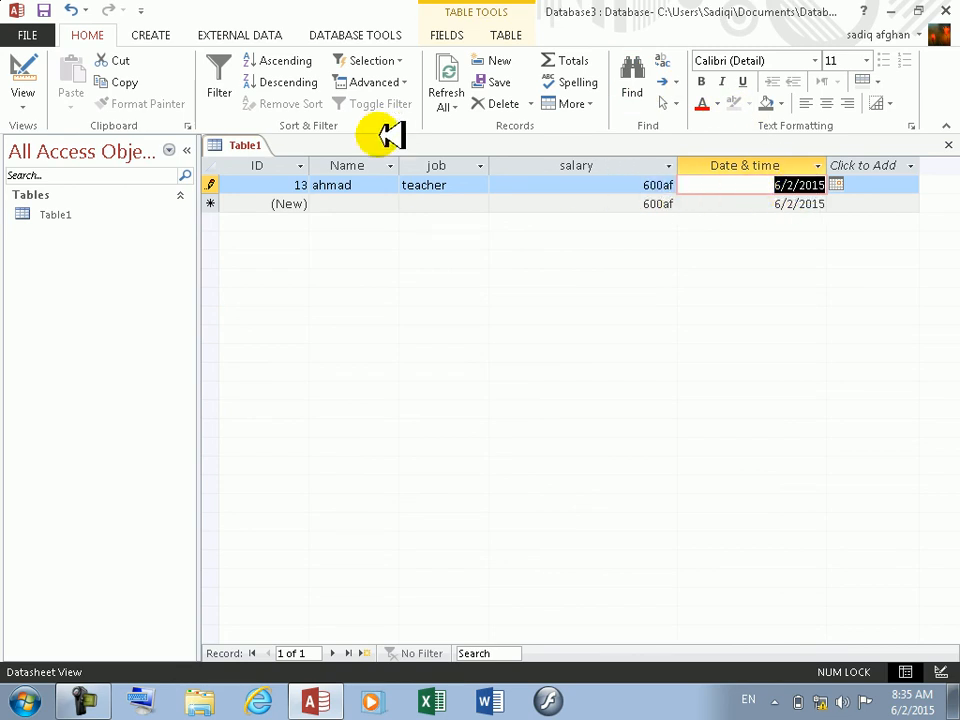
Step: Dismiss the validation errors and clear the Date & time value of the new record
left_click(14, 62)
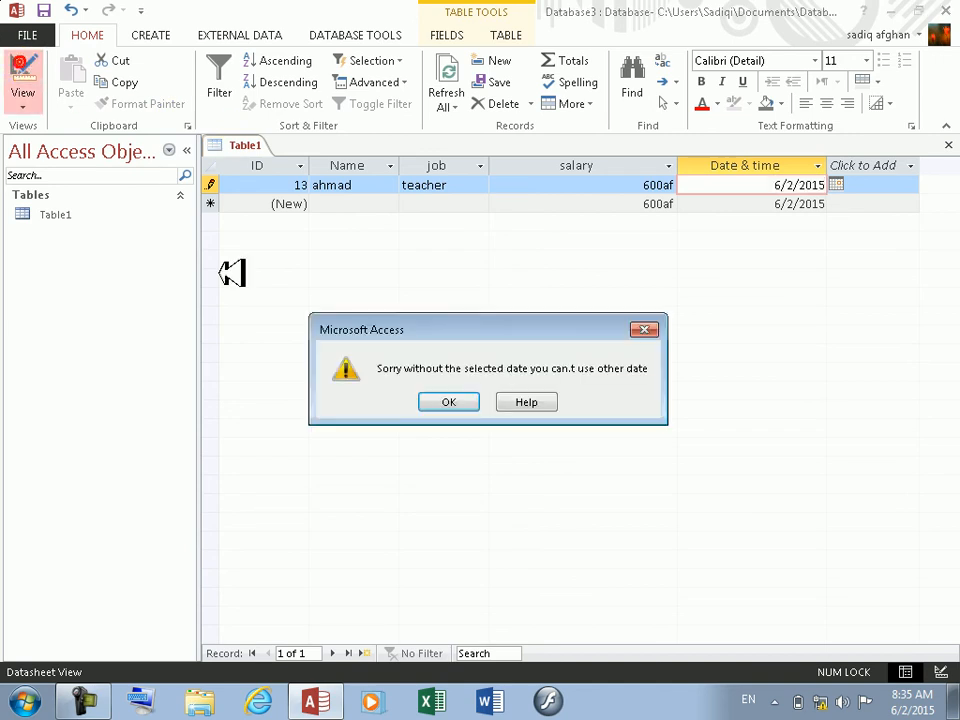
left_click(442, 398)
left_click(214, 188)
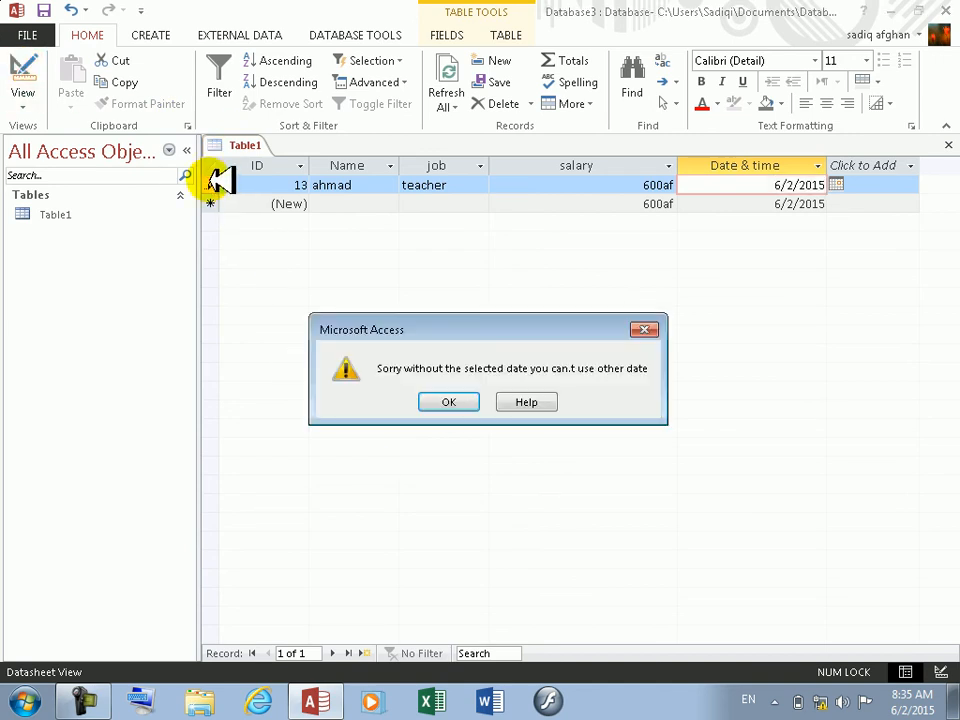
left_click(449, 403)
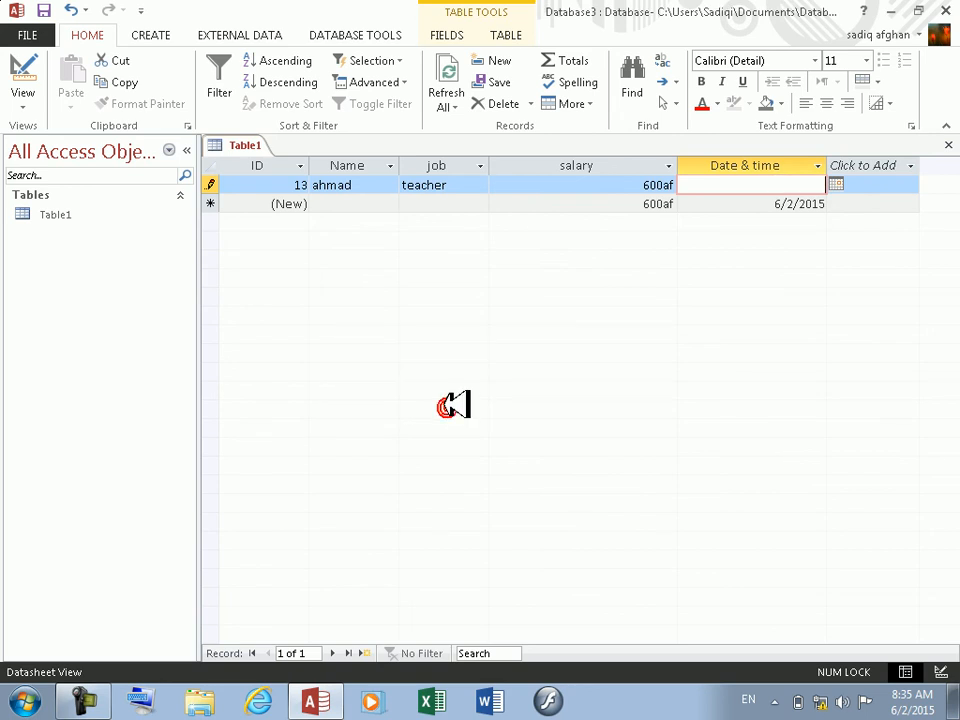
Step: Reopen the table in Design View and change the Date & time validation rule to Between #6/2/2015# And #7/2/2015#
left_click(38, 78)
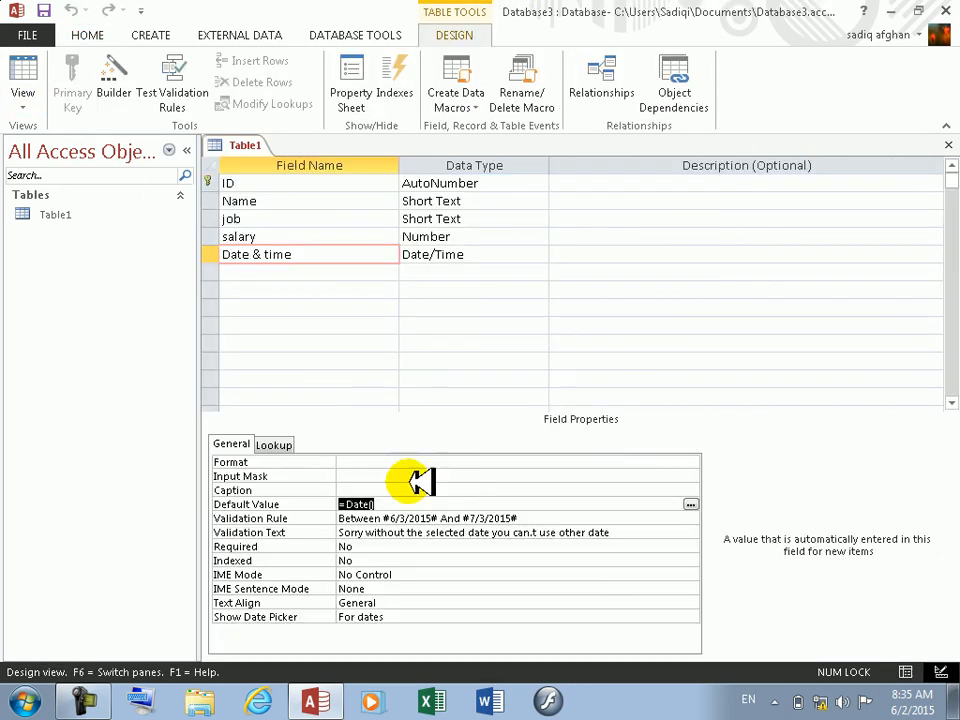
left_click(408, 518)
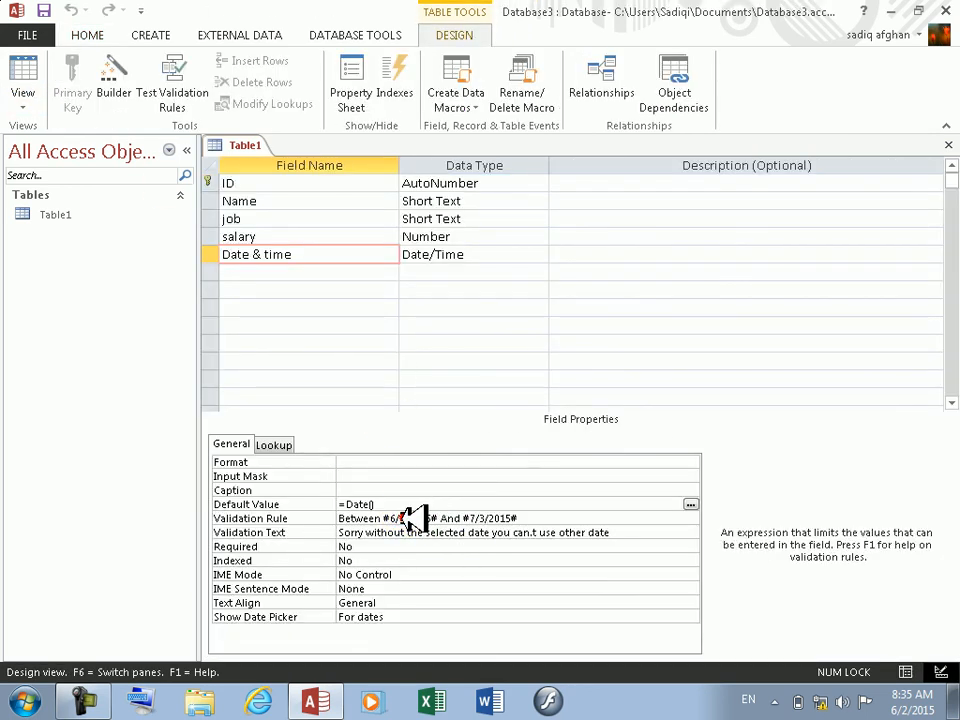
type("2")
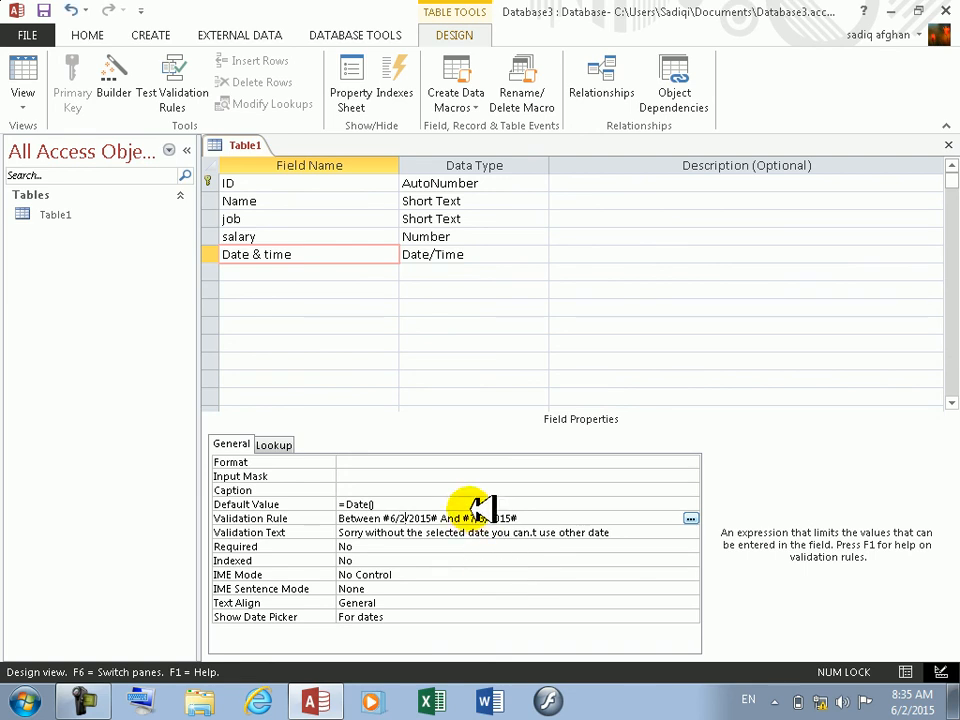
left_click(506, 574)
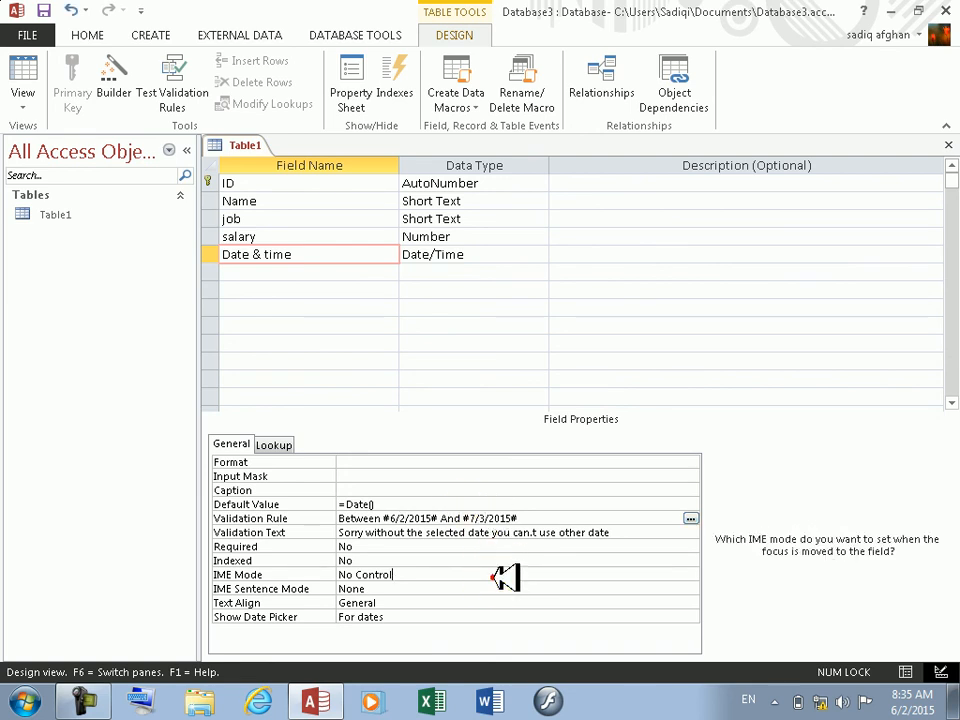
double_click(486, 518)
type("2")
left_click(512, 605)
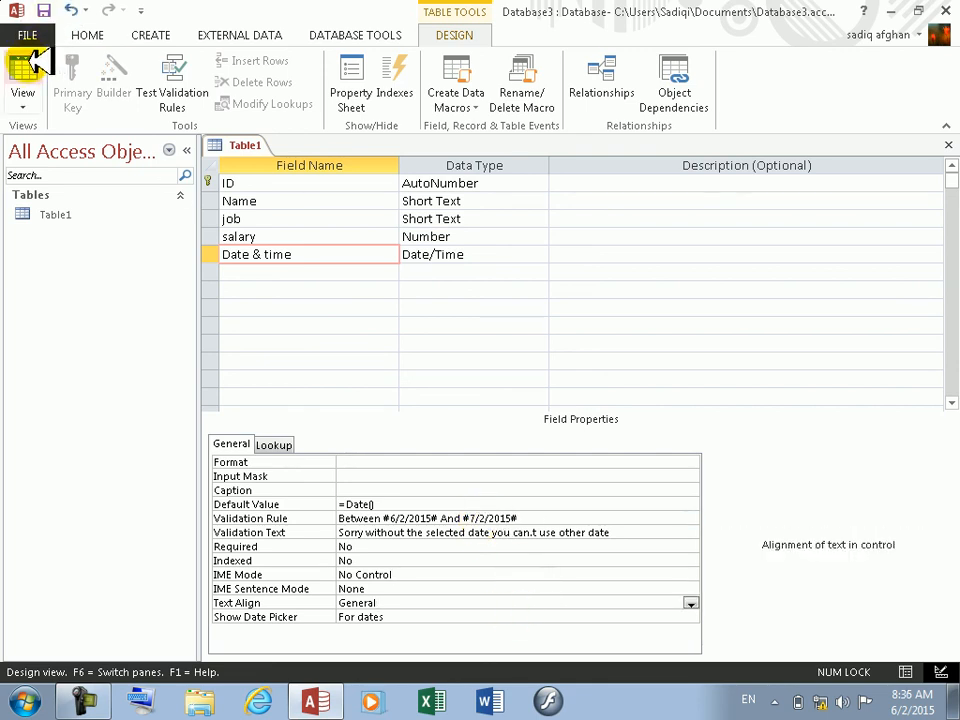
Step: Save the table, test the existing data against the new rule, and view the datasheet
left_click(25, 65)
left_click(448, 406)
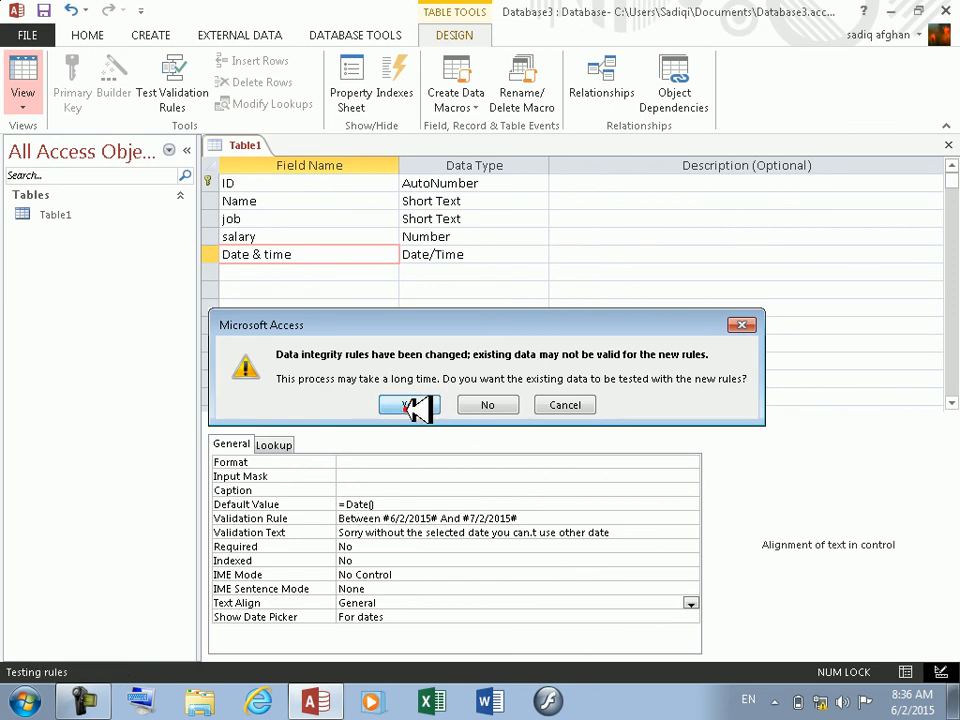
left_click(422, 404)
left_click(418, 424)
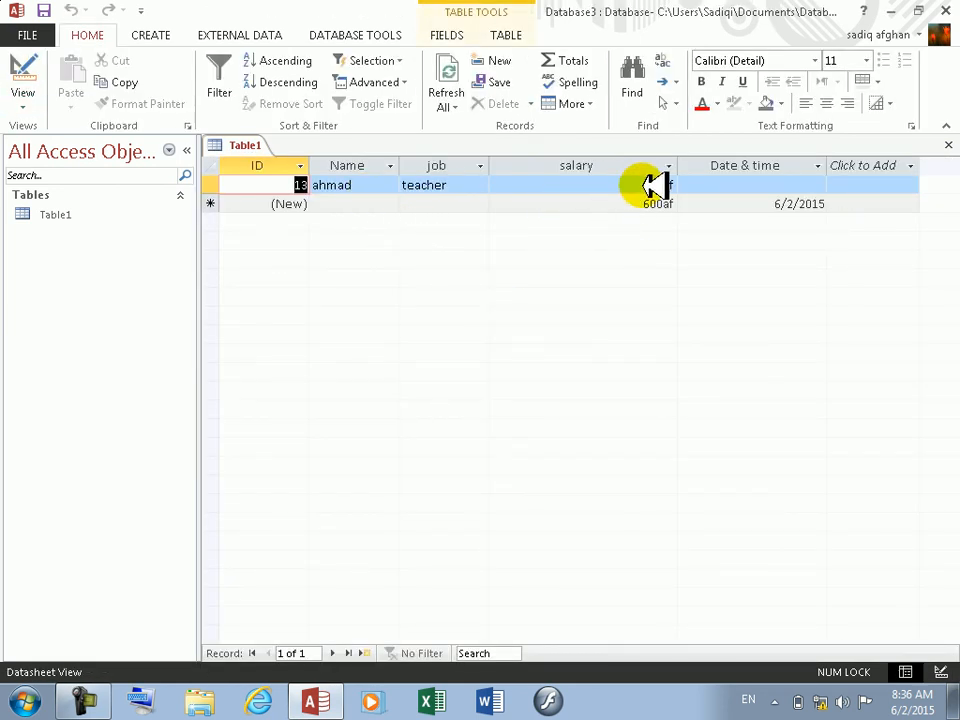
Step: Set the first record's Date & time to today's date, 6/2/2015, with the date picker and commit the record
left_click(742, 186)
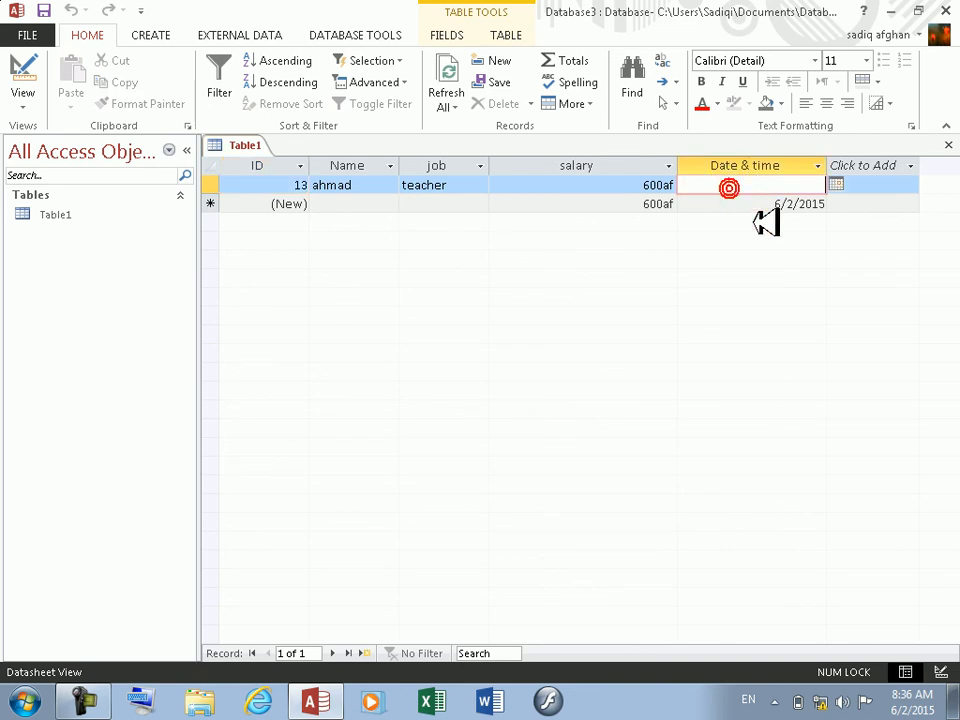
left_click(838, 183)
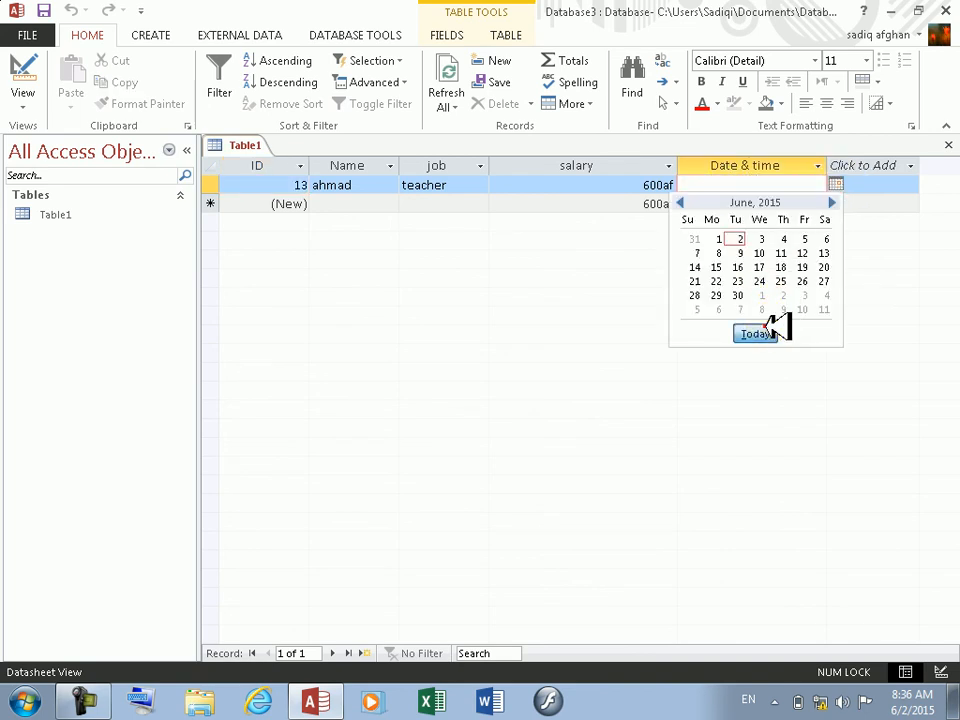
left_click(765, 331)
left_click(636, 203)
Step: Add a second record with only a name, keeping the default salary and date
left_click(752, 201)
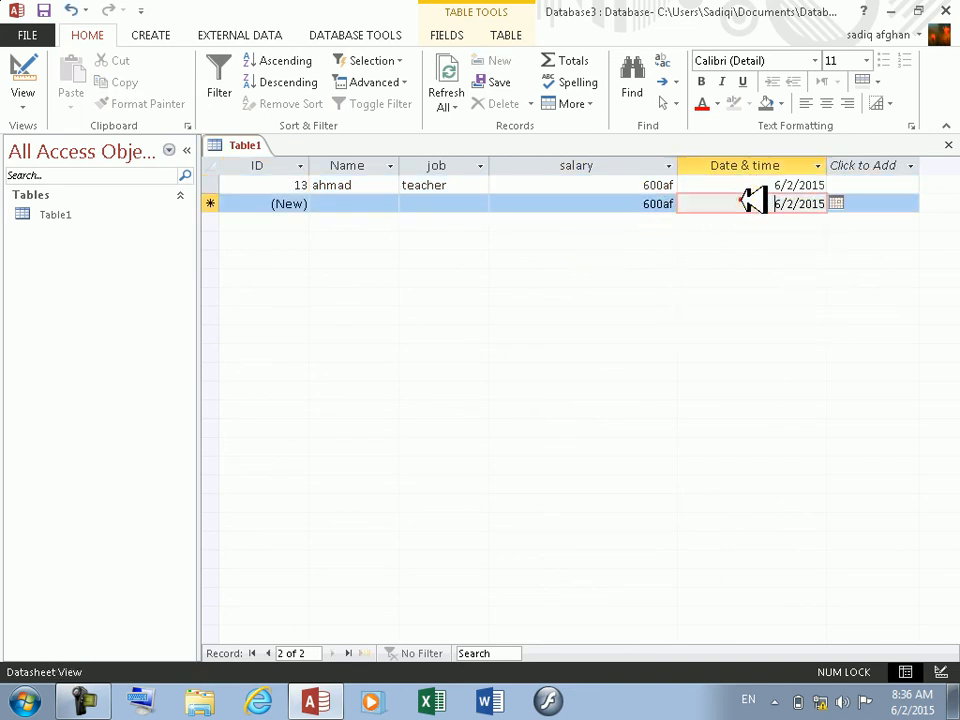
key("Tab")
type("khan")
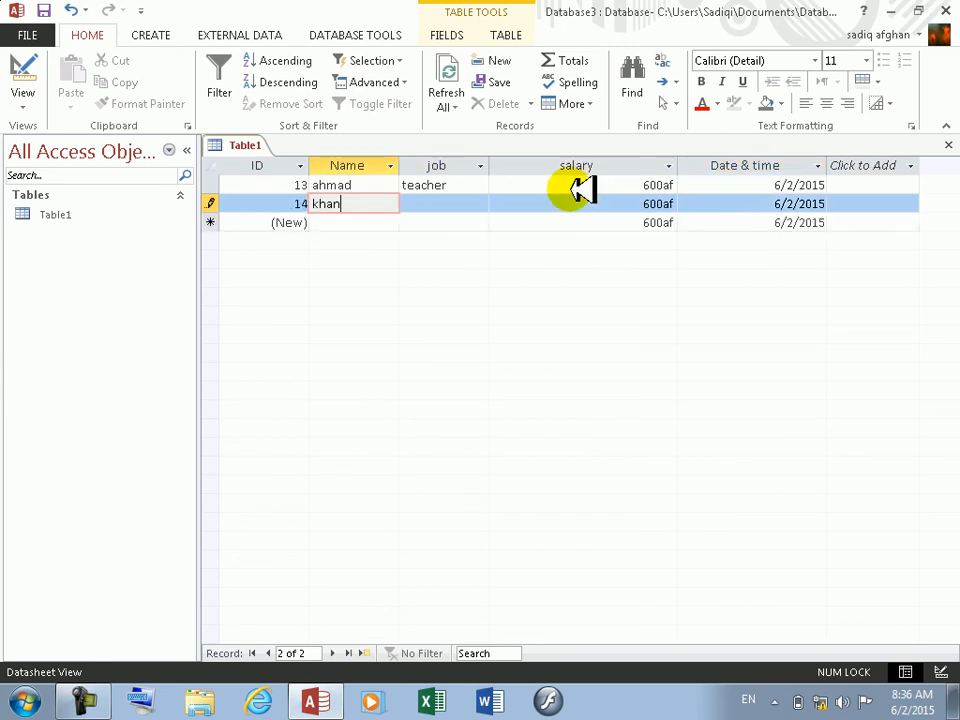
key("Down")
Step: Add a third record with the Date & time value 7/1/2015, leaving its name and job empty
key("Tab")
key("Tab")
key("Tab")
key("Tab")
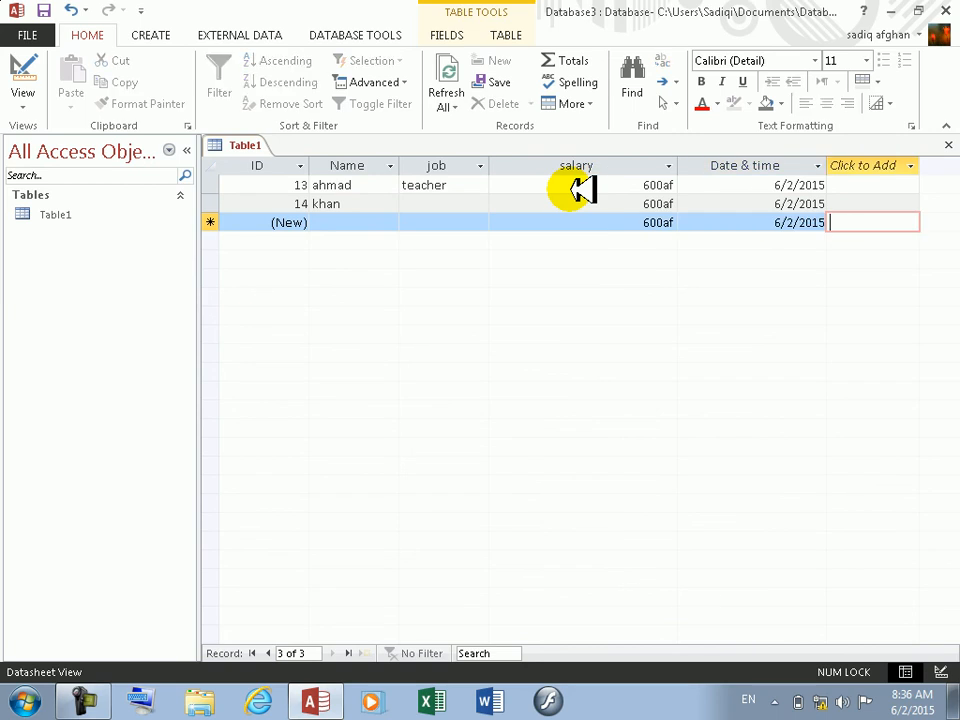
key("shift+Tab")
type("7")
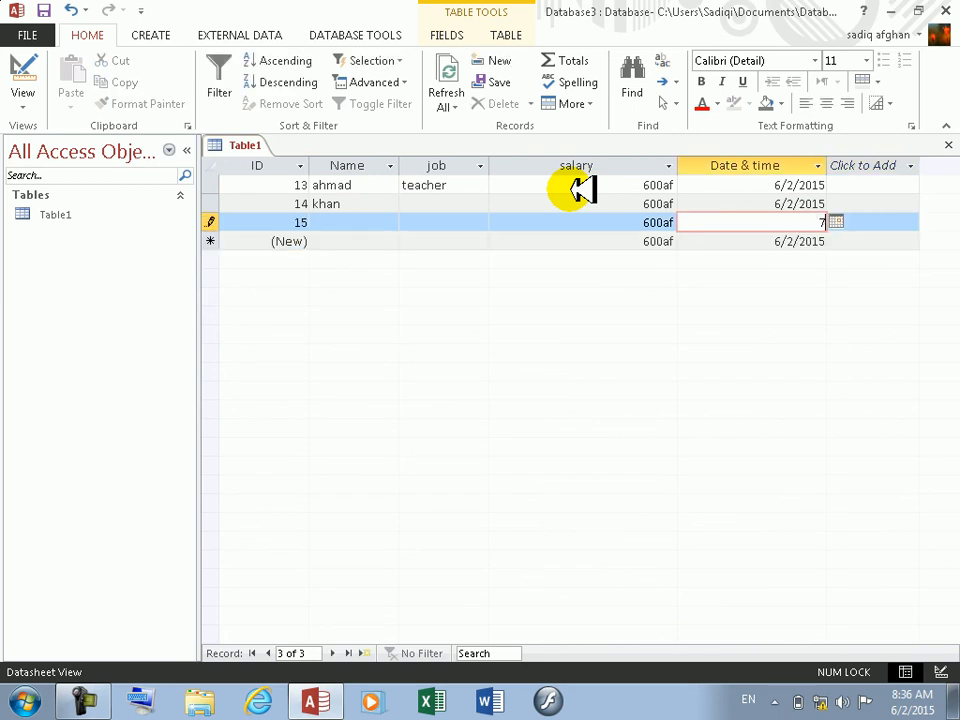
type("/1/2015")
key("Return")
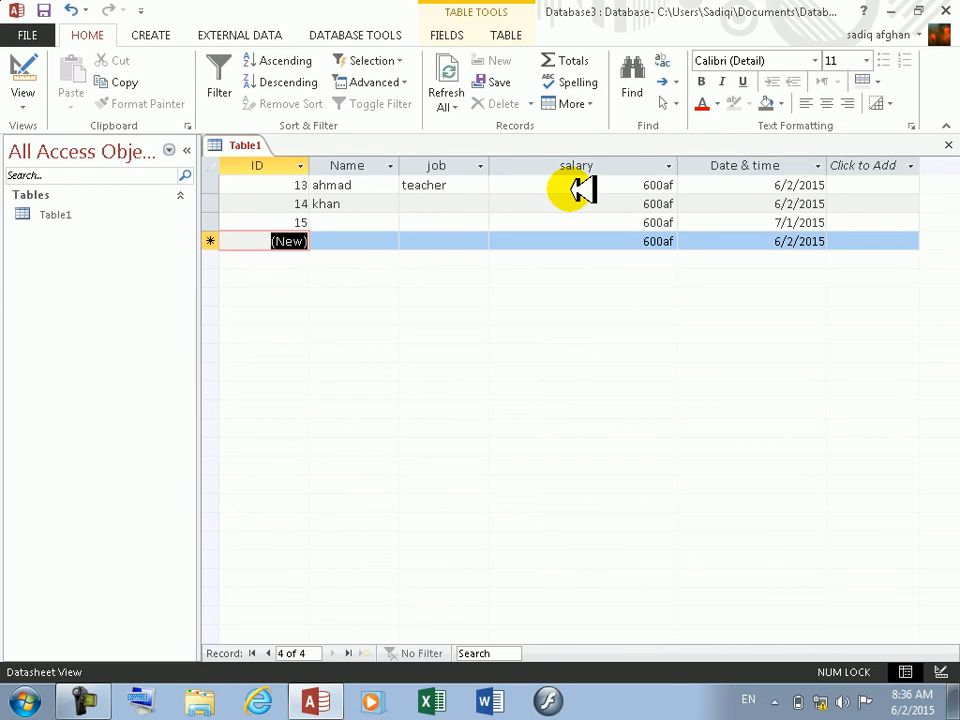
Step: Try to add a fourth record dated 7/3/2015 to test the upper date limit, then discard the record
key("Tab")
key("Tab")
key("Tab")
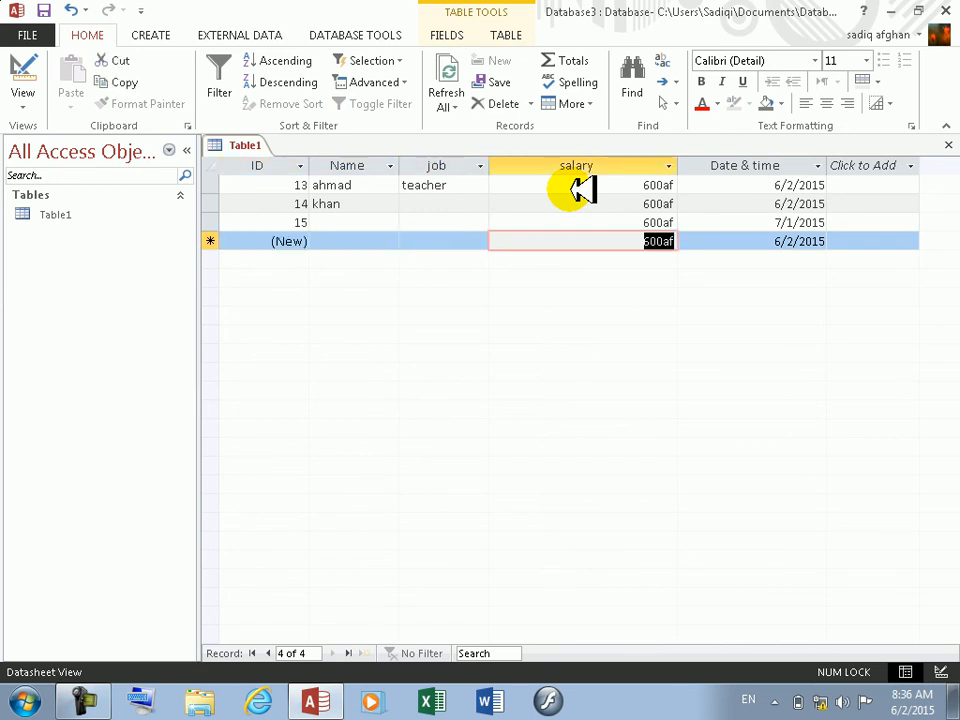
key("Tab")
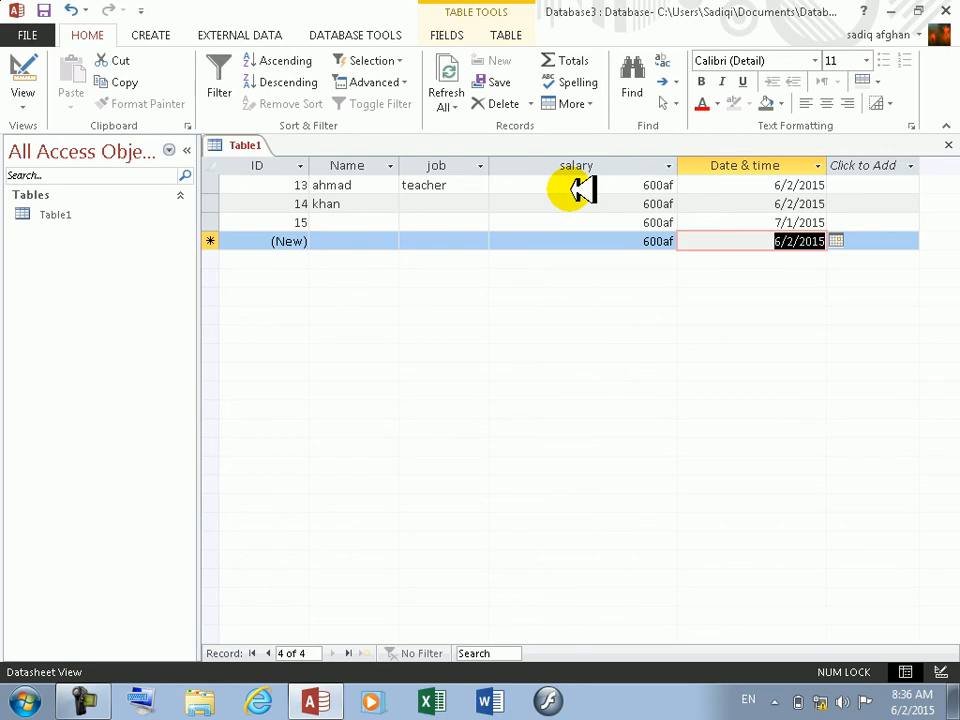
type("7")
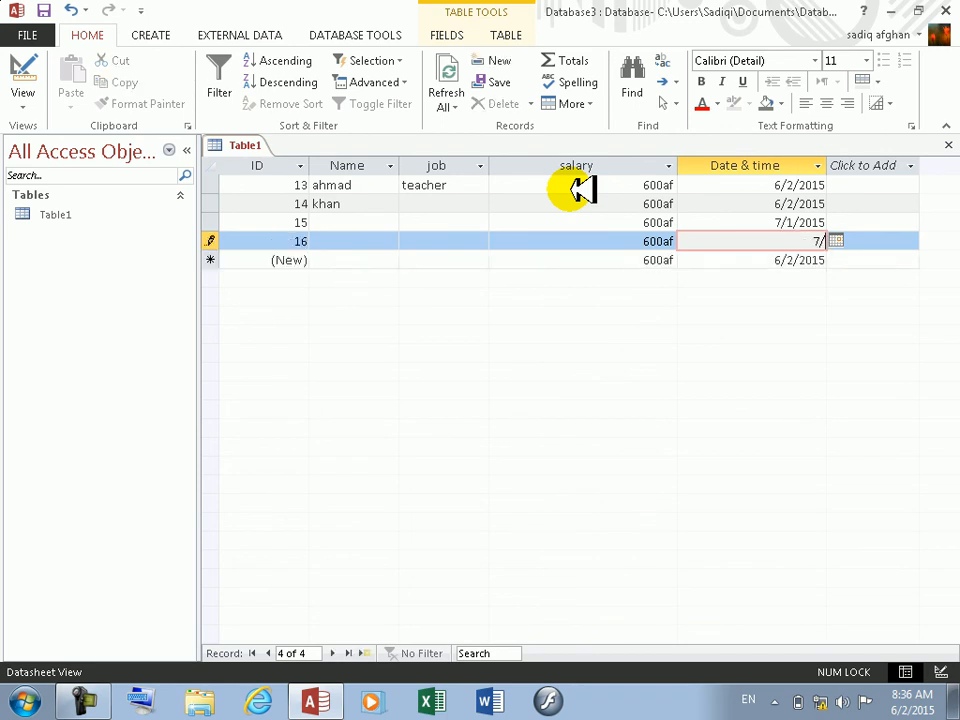
type("/3/2015")
key("Return")
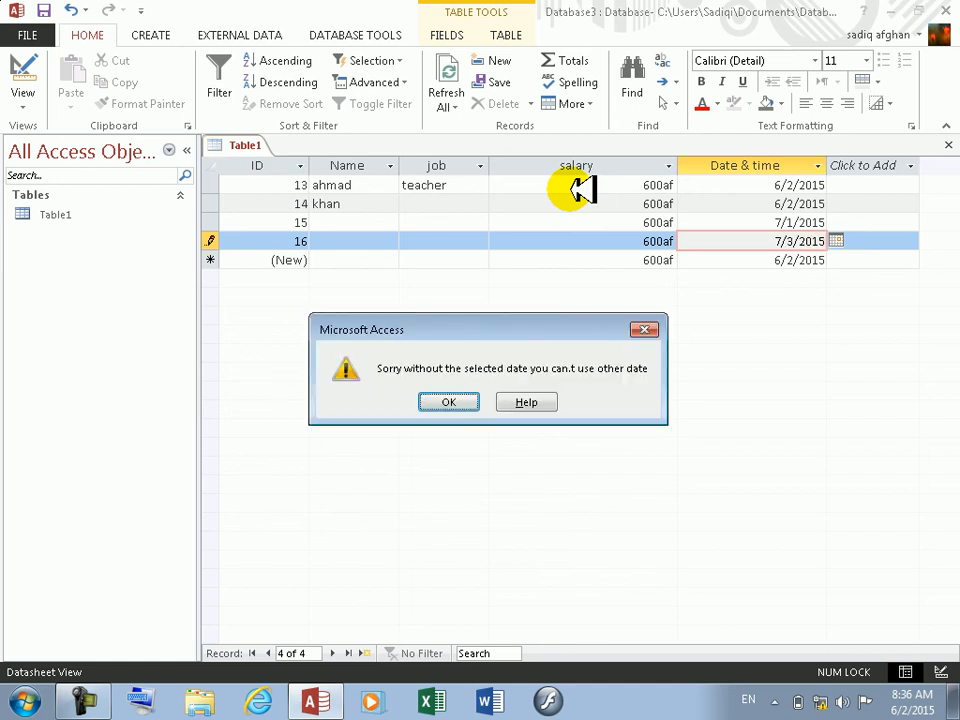
key("Return")
key("Return")
key("Return")
key("Return")
key("Return")
key("Escape")
key("Escape")
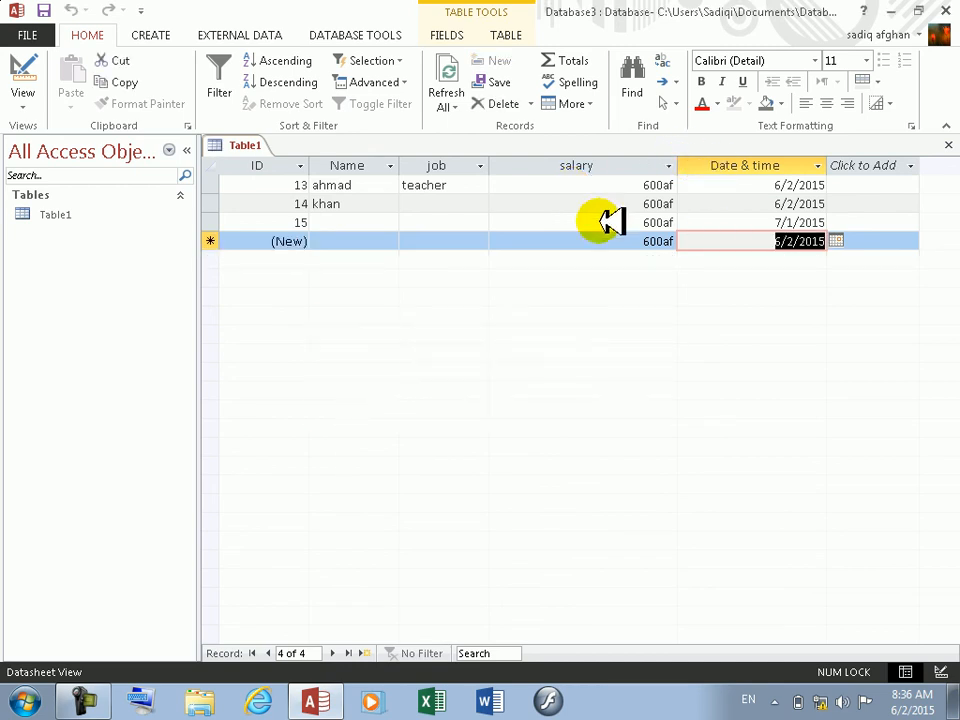
Step: Change the Date & time field's validation text to "Sorry your date has been Expired", save the table and return to Datasheet view
left_click(23, 72)
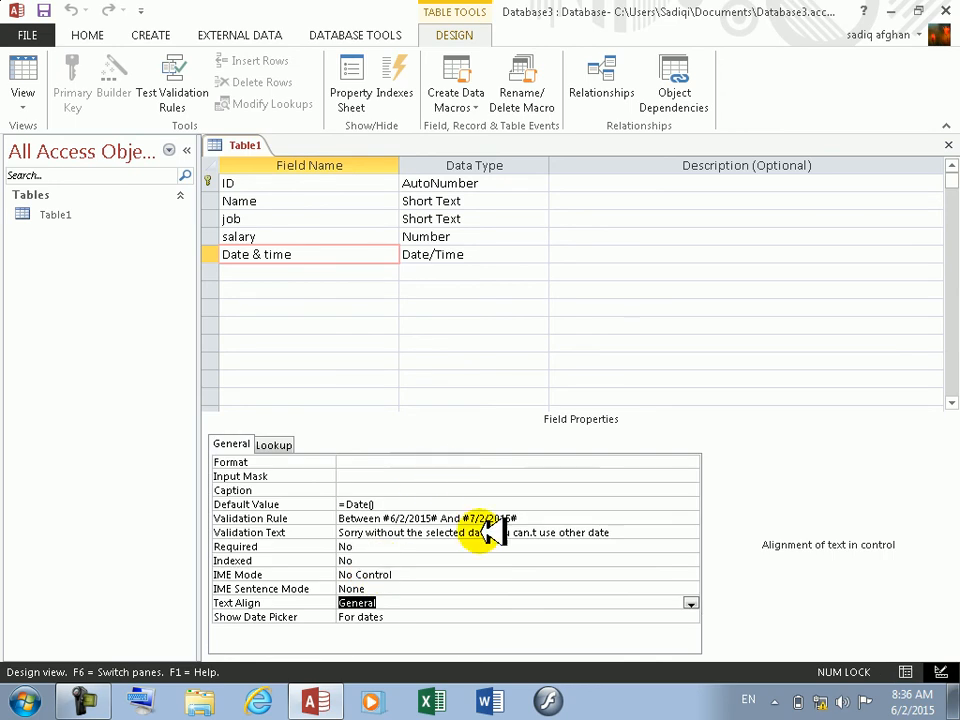
left_click(610, 532)
left_click_drag(303, 473, 367, 531)
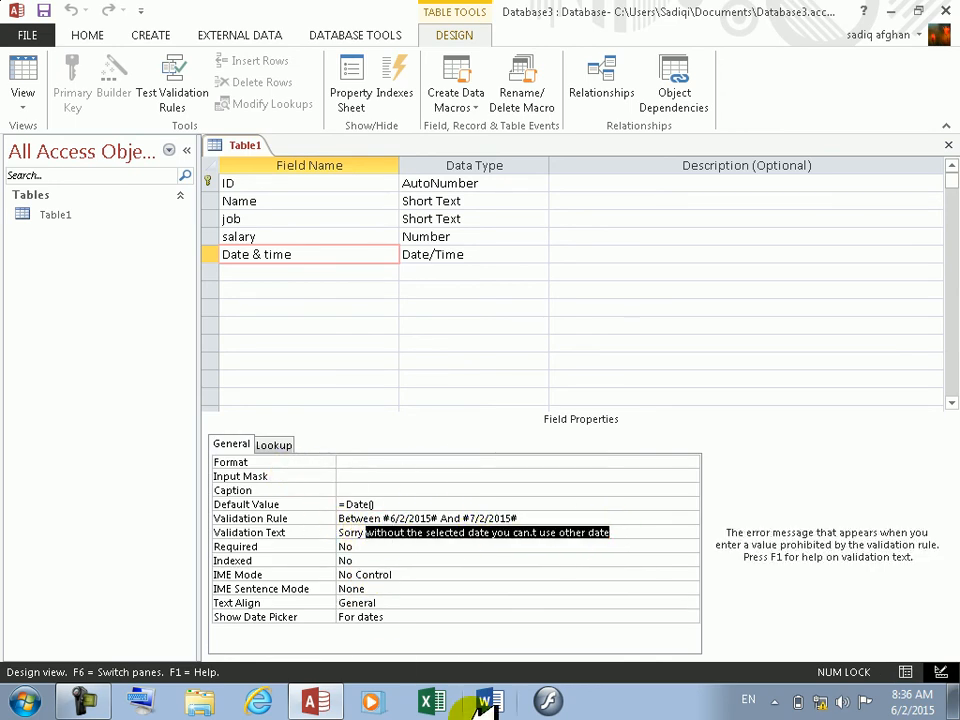
type("your date has been Expired")
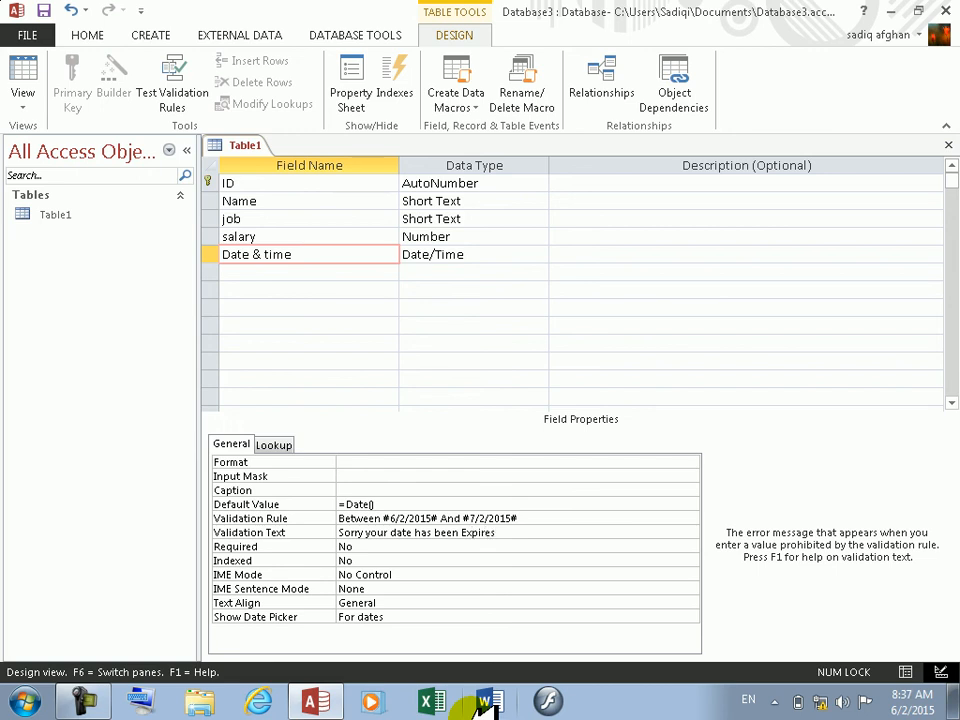
key("Return")
left_click(24, 66)
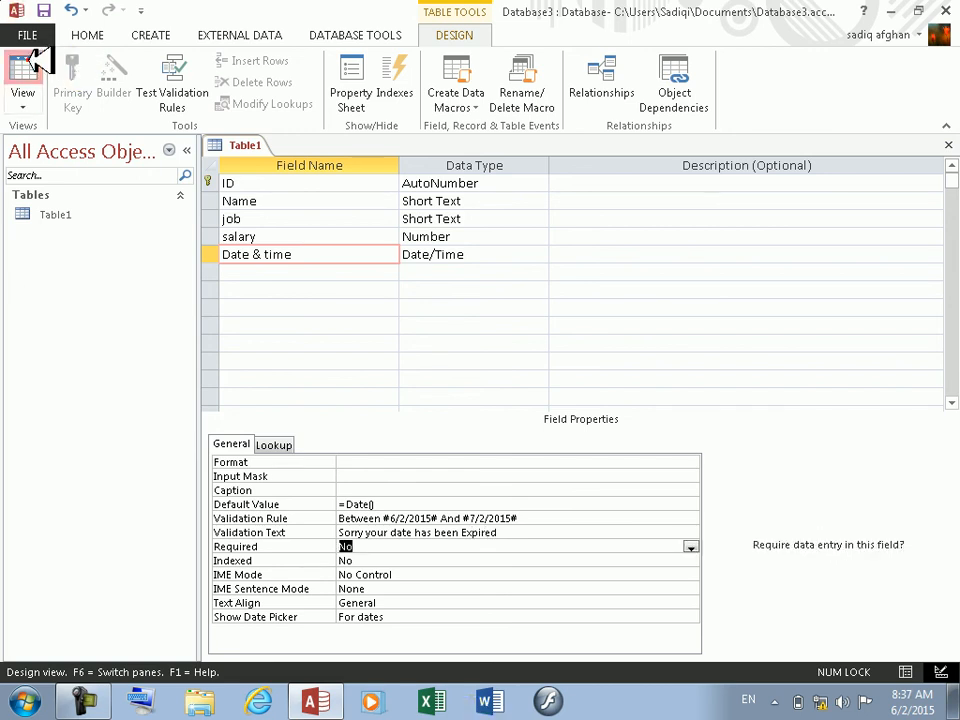
left_click(455, 404)
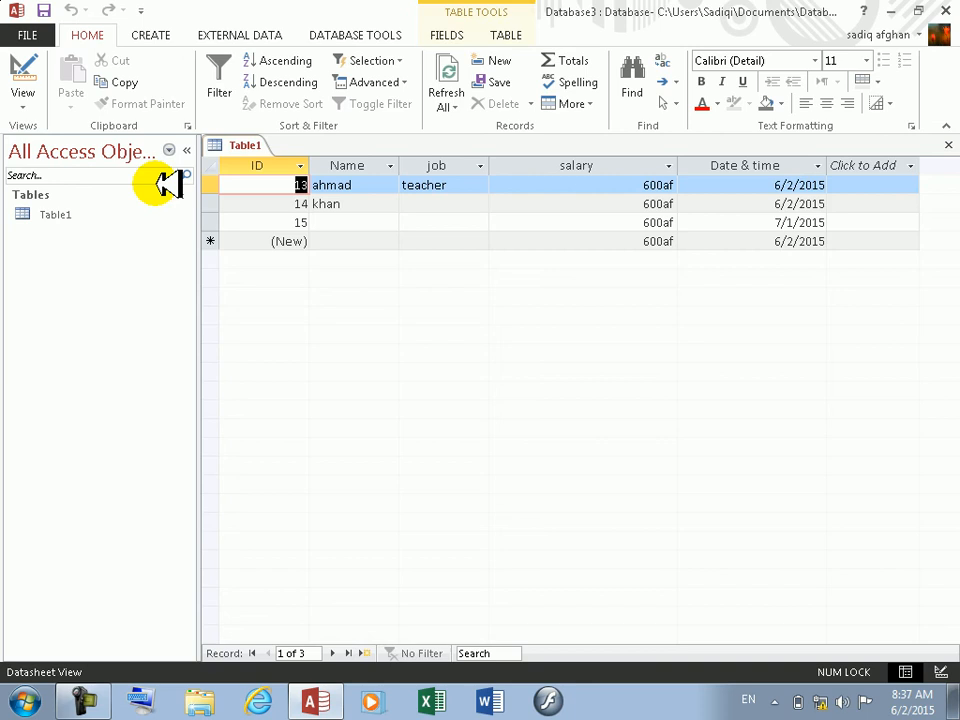
left_click(30, 80)
left_click(22, 70)
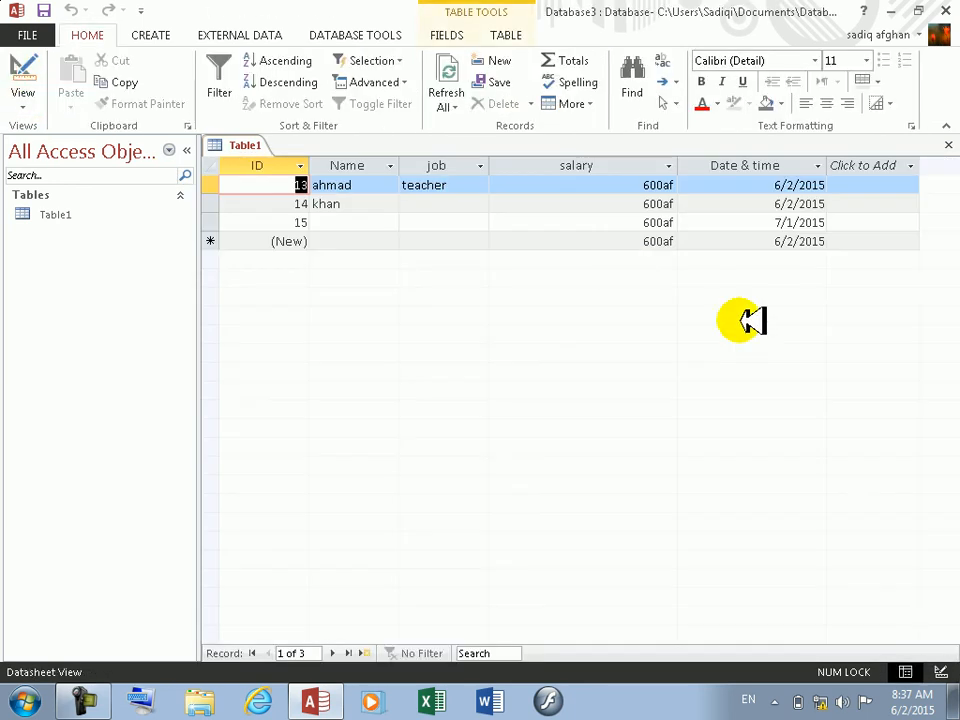
Step: Try to enter 7/3/2015 as the Date & time of a fourth record to test the new error message
left_click(770, 245)
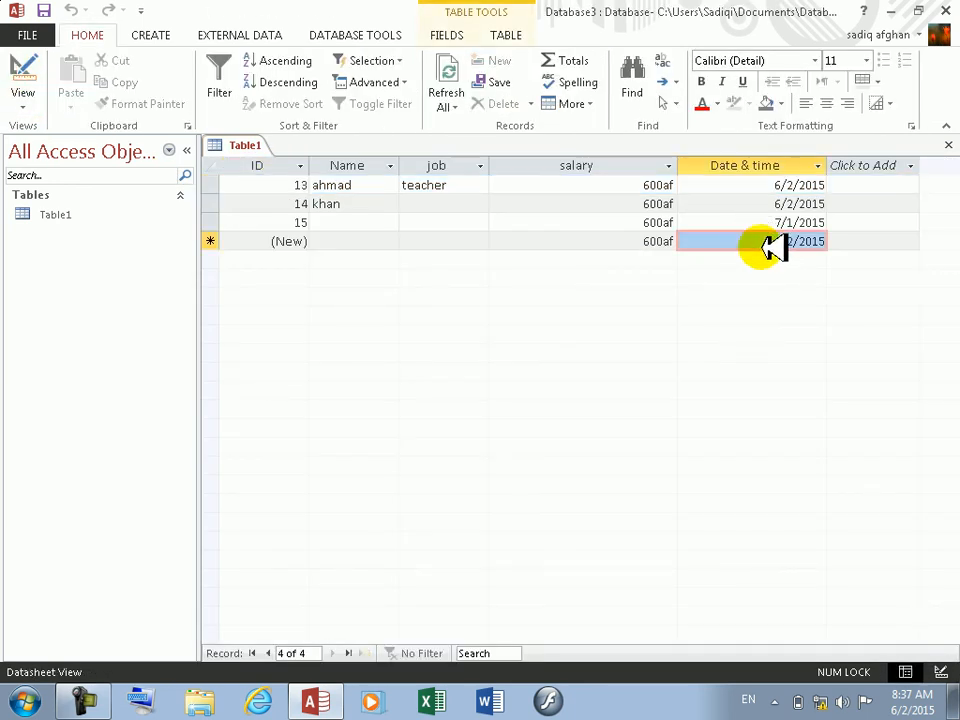
type("7/7")
key("BackSpace")
type("4")
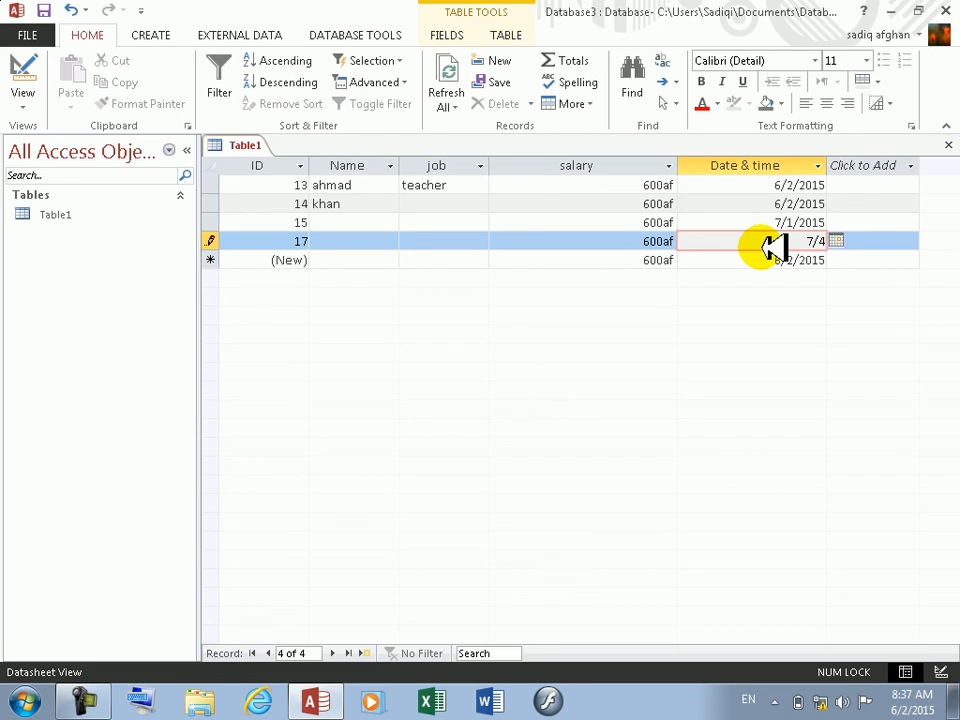
type("/3")
key("BackSpace")
type("2015")
key("Return")
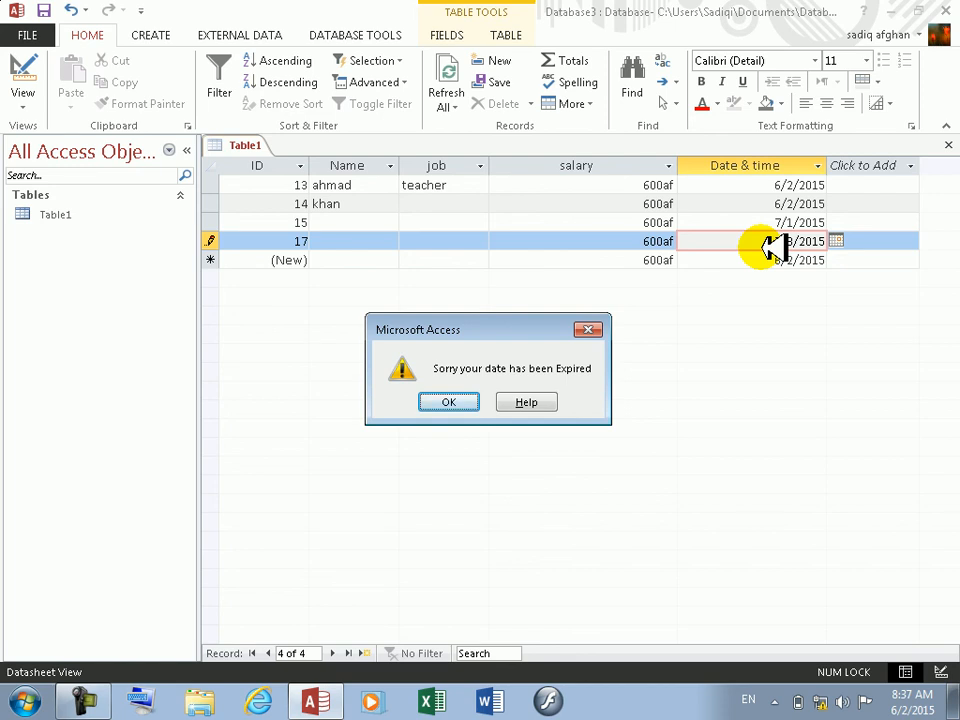
key("Return")
Step: Set the fourth record's Date & time to 7/2/2015 and commit the record
left_click(578, 240)
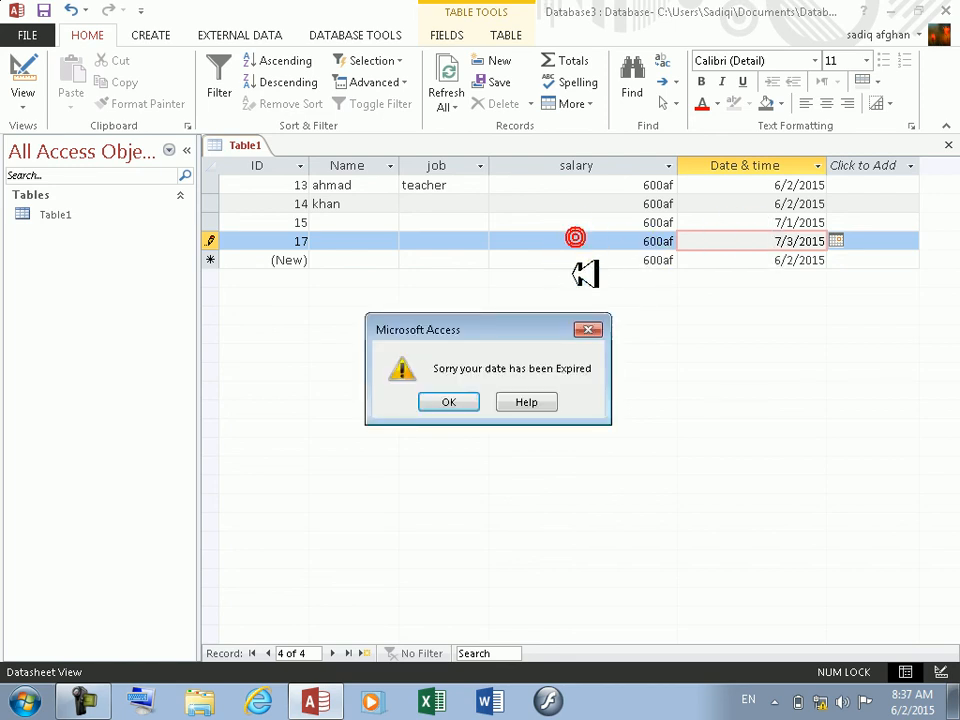
left_click(592, 328)
left_click(795, 243)
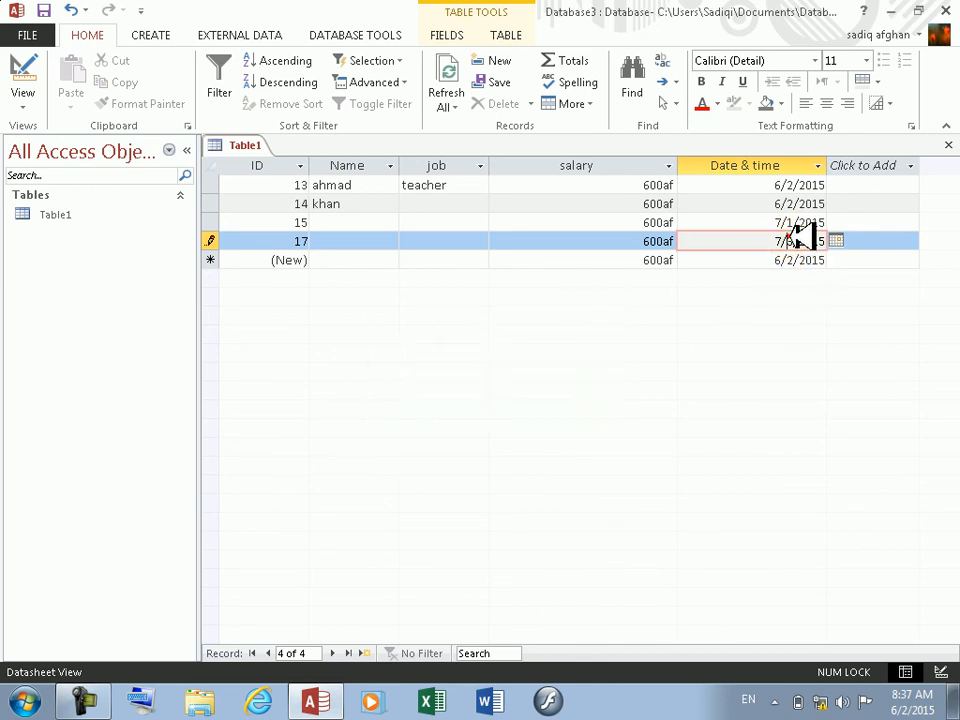
left_click(718, 259)
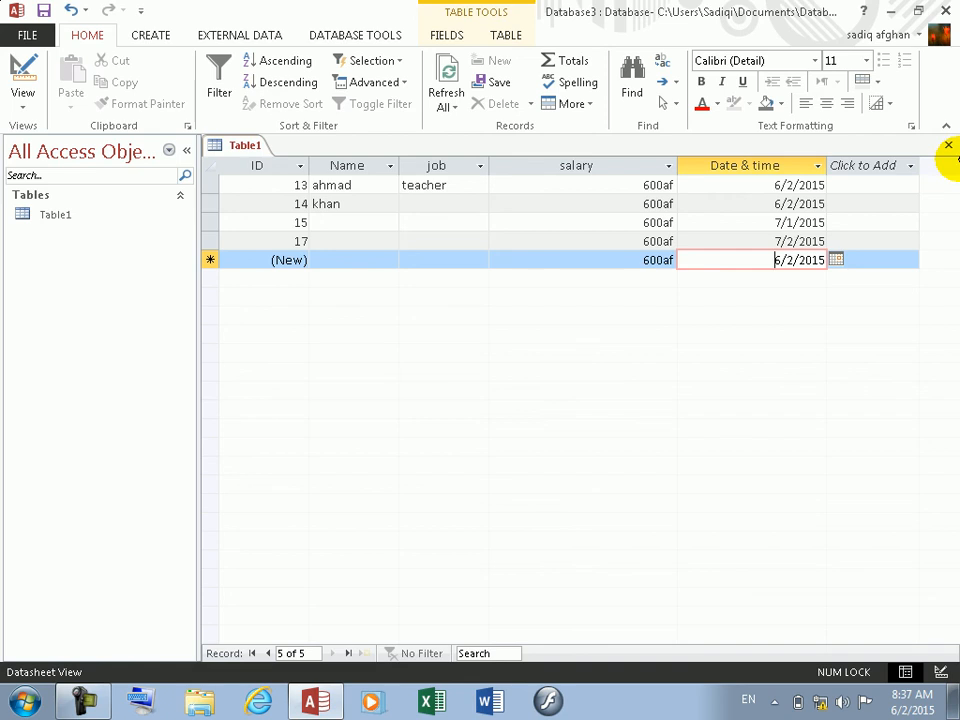
Step: Replace the Date & time field's validation rule in Design view with "between6/1/2015 #and#6/15/2015"
left_click(22, 78)
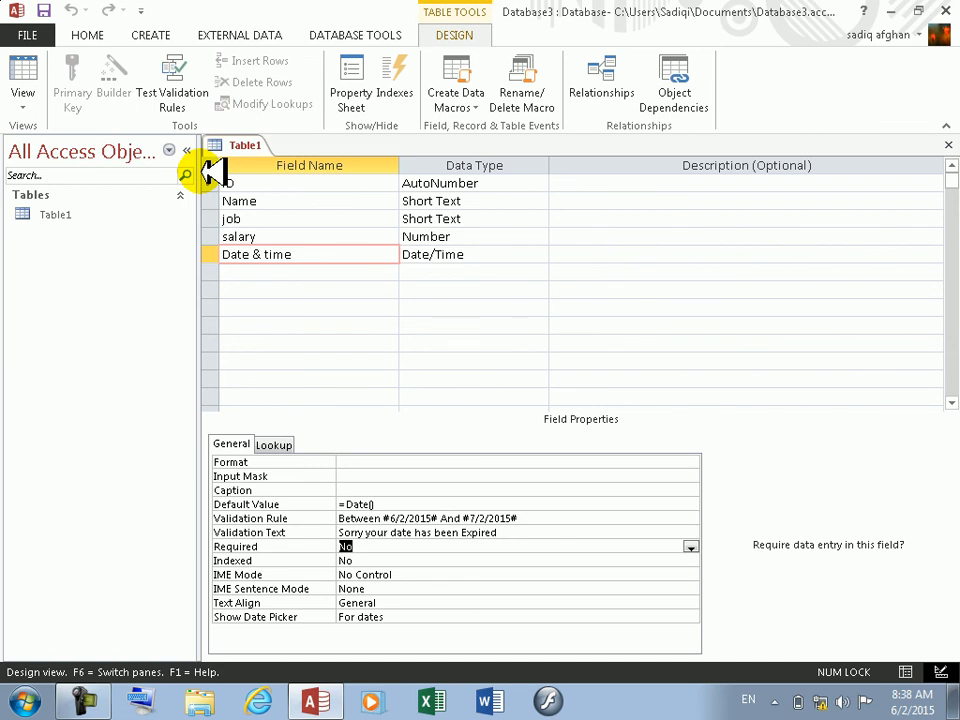
left_click(541, 517)
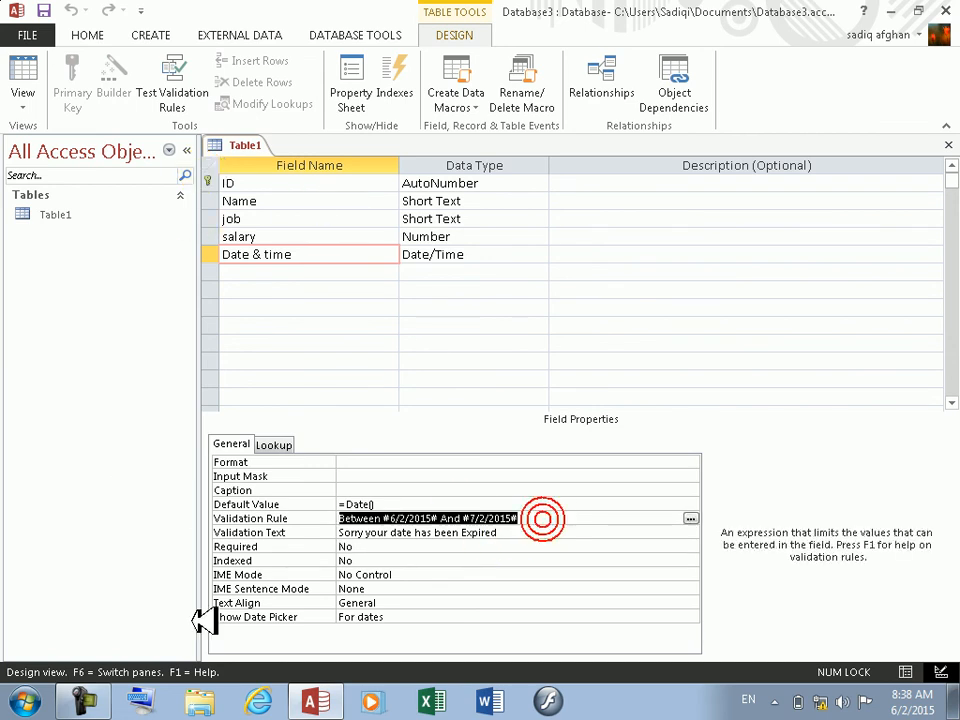
key("Delete")
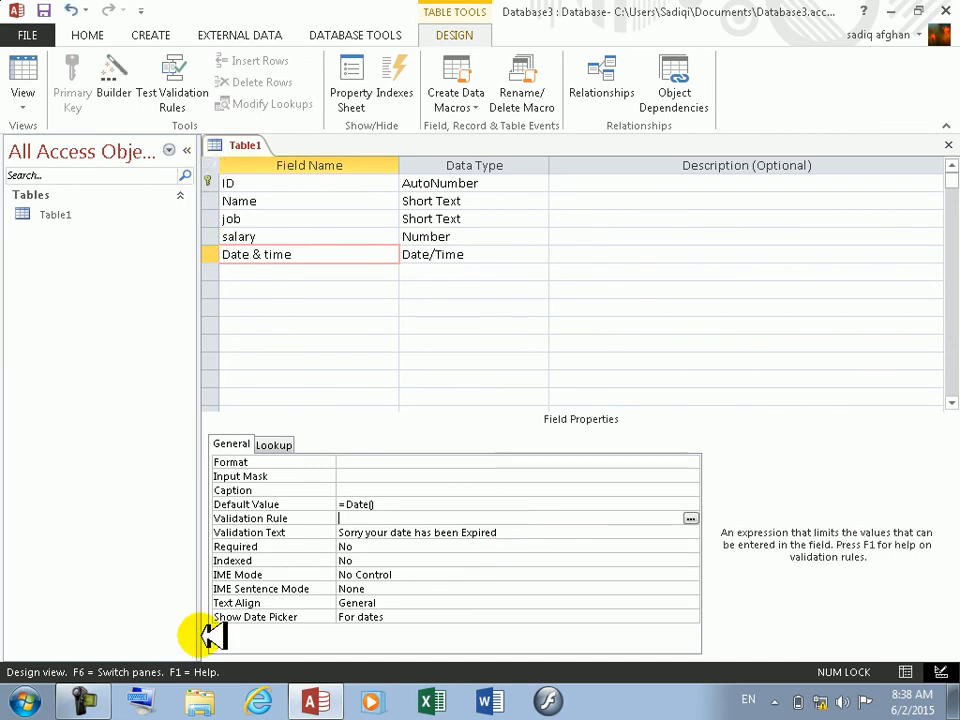
type("between")
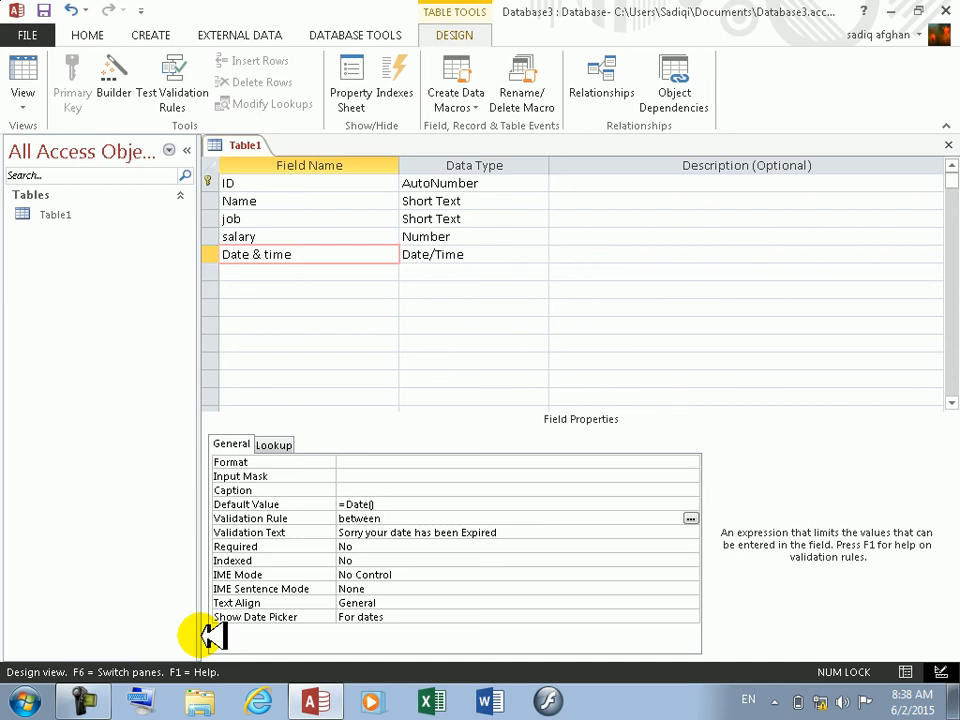
type("6/1/2015 #and#")
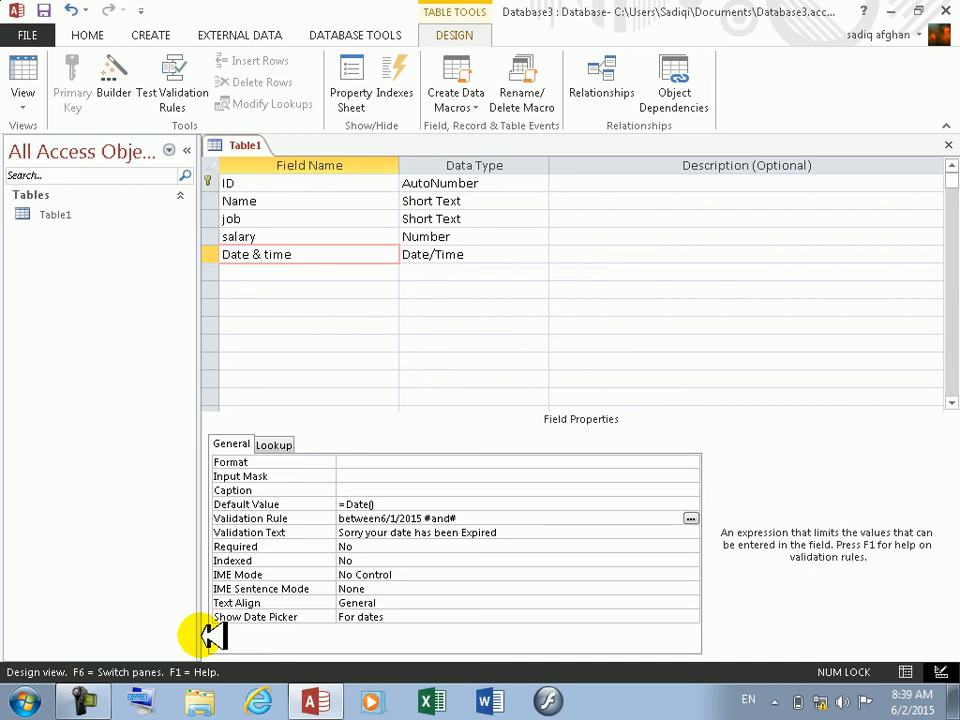
type("6/15/2015")
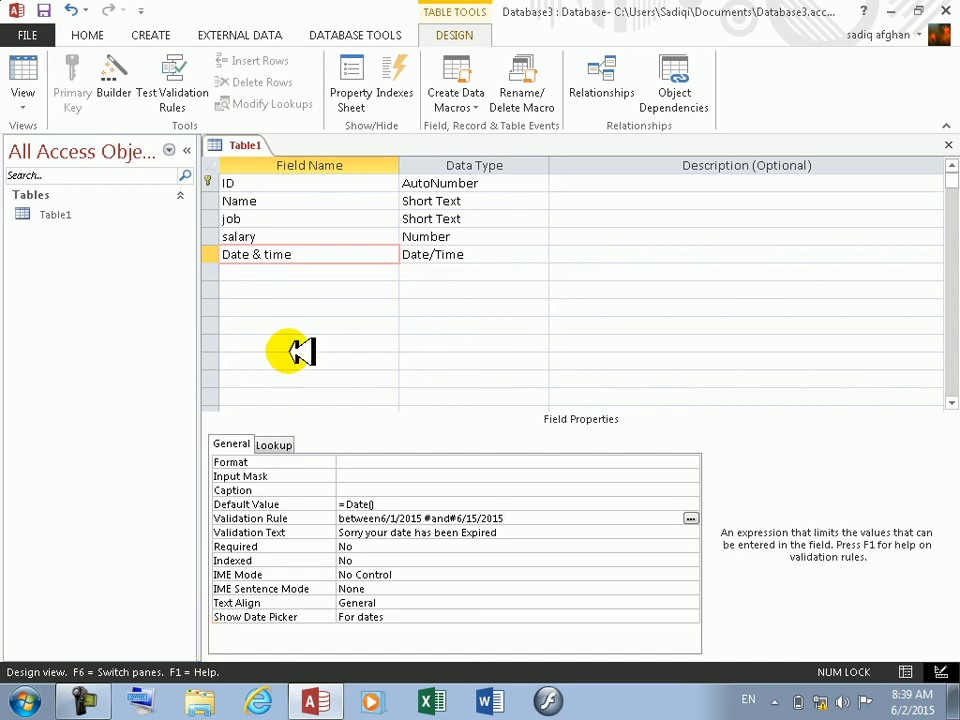
left_click(395, 532)
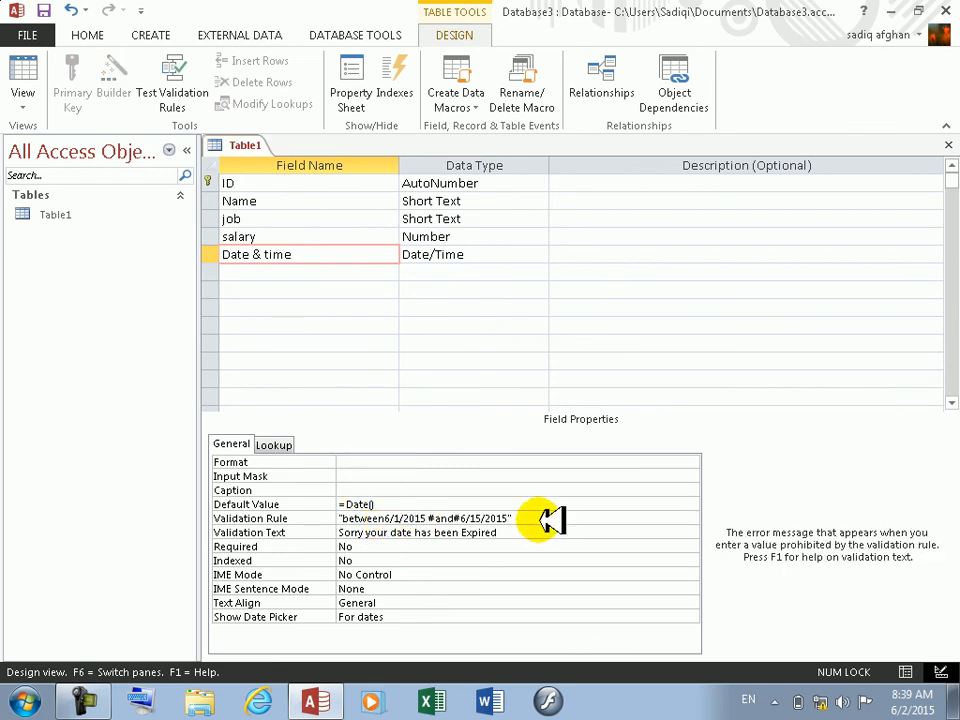
Step: Correct the validation rule's quotes and date delimiters to read between#6/1/2015 #and#6/15/2015#
left_click(384, 515)
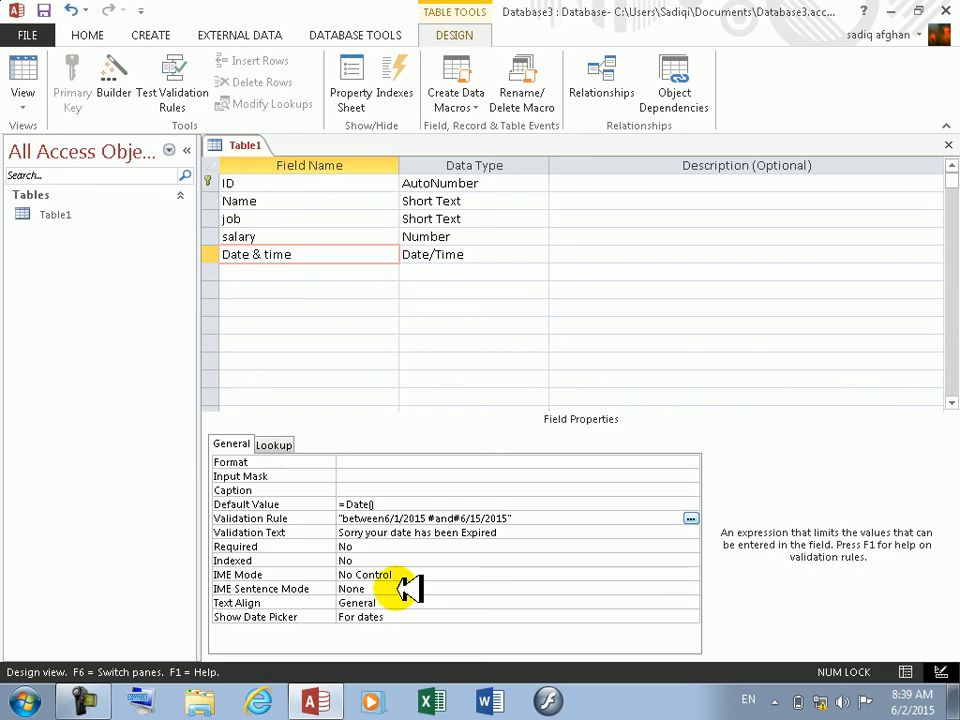
left_click(343, 517)
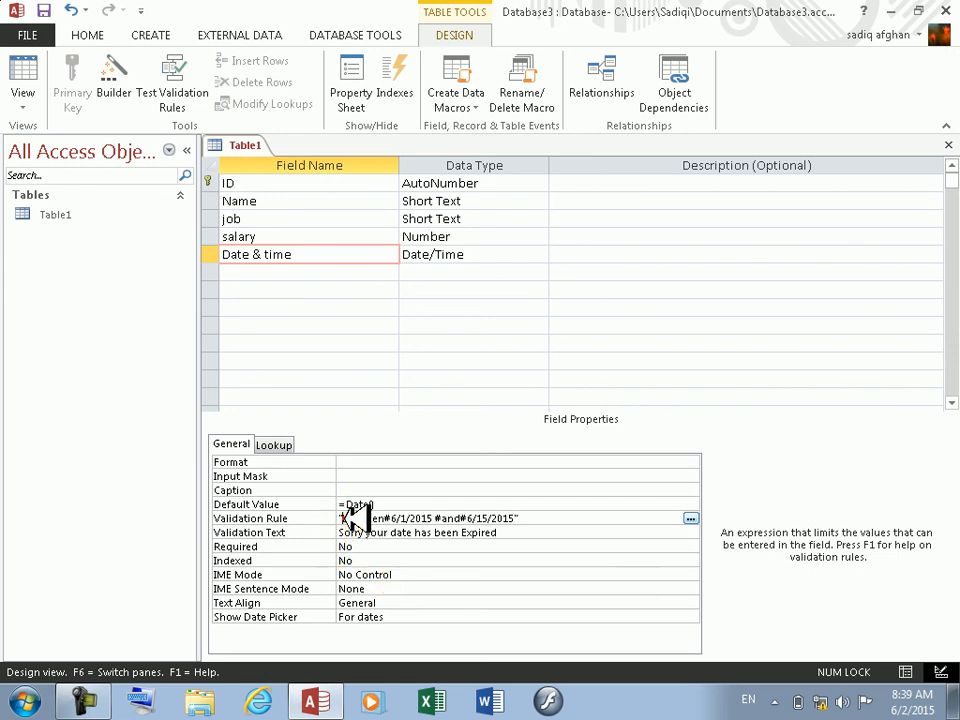
key("BackSpace")
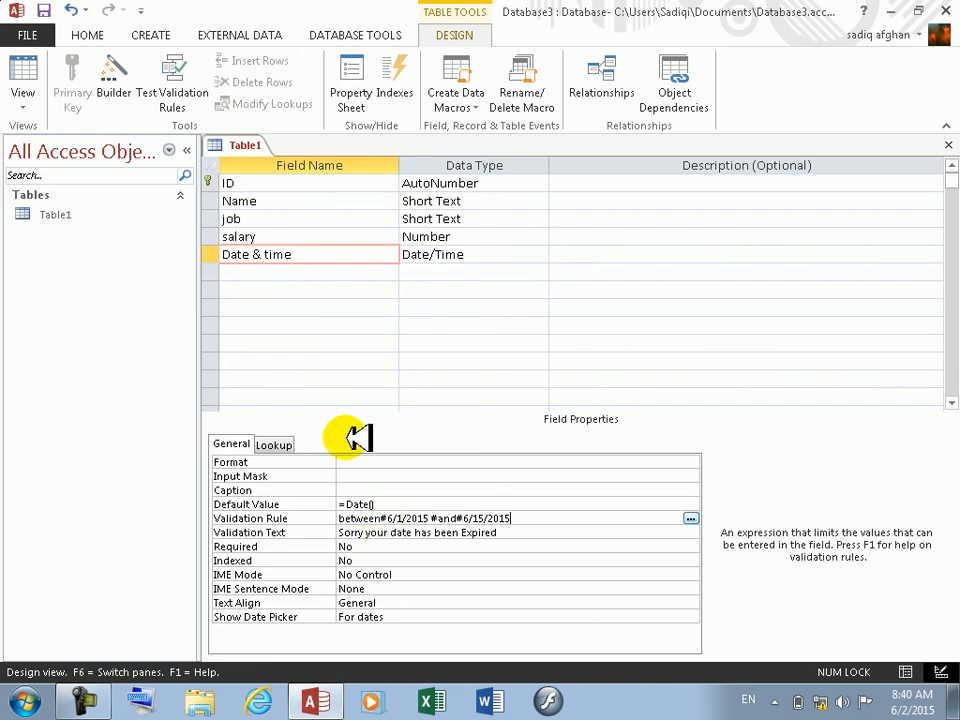
left_click(22, 80)
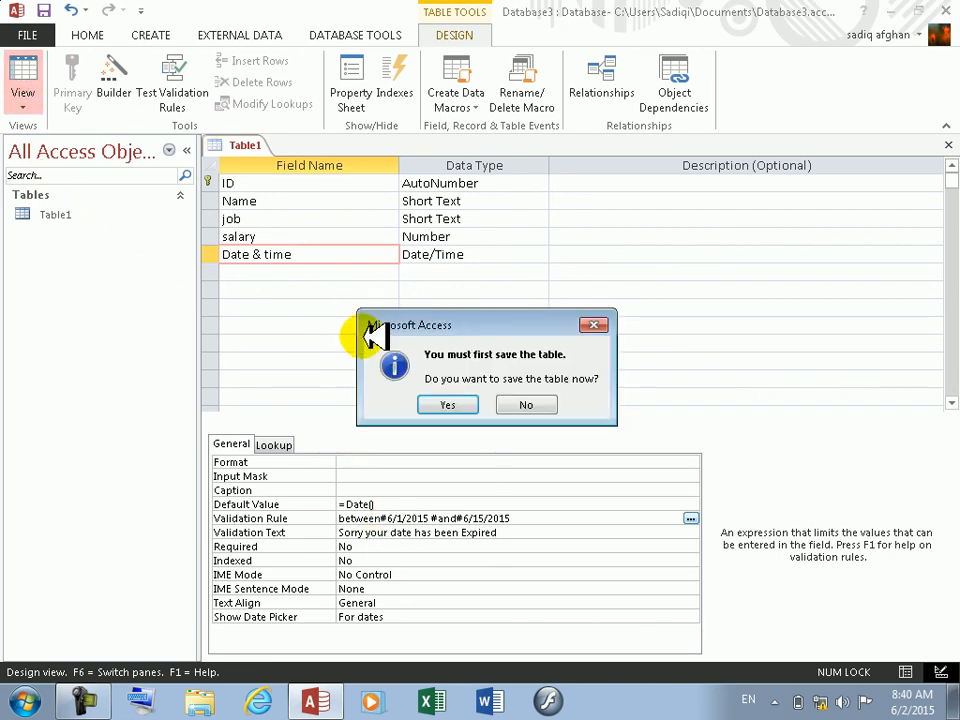
left_click(476, 404)
left_click(366, 398)
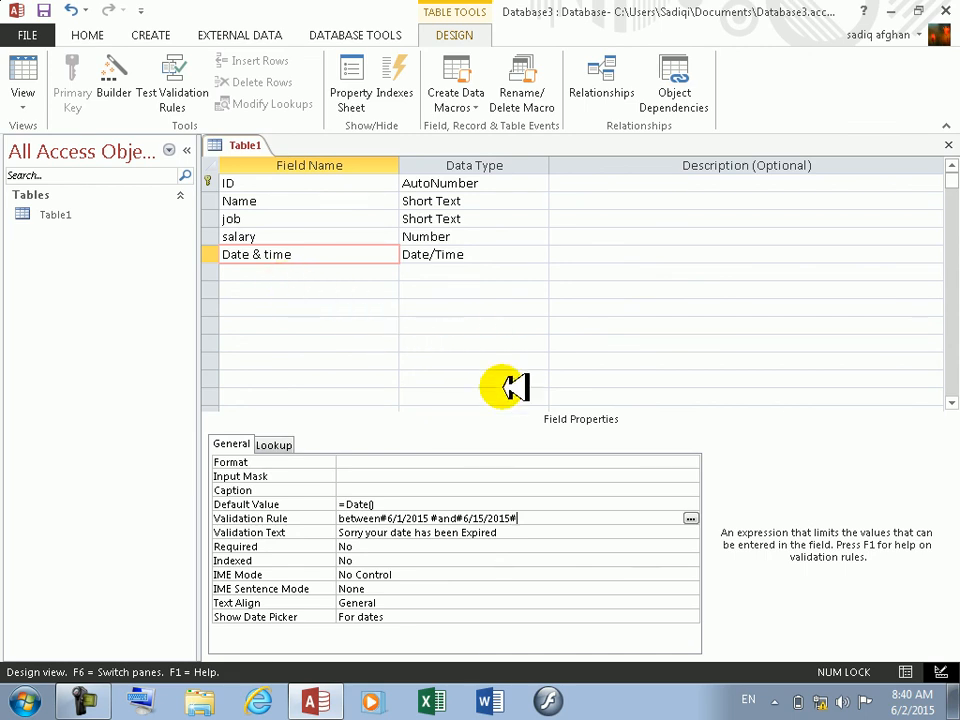
Step: Save the table with the corrected date rule and switch to Datasheet view
left_click(28, 80)
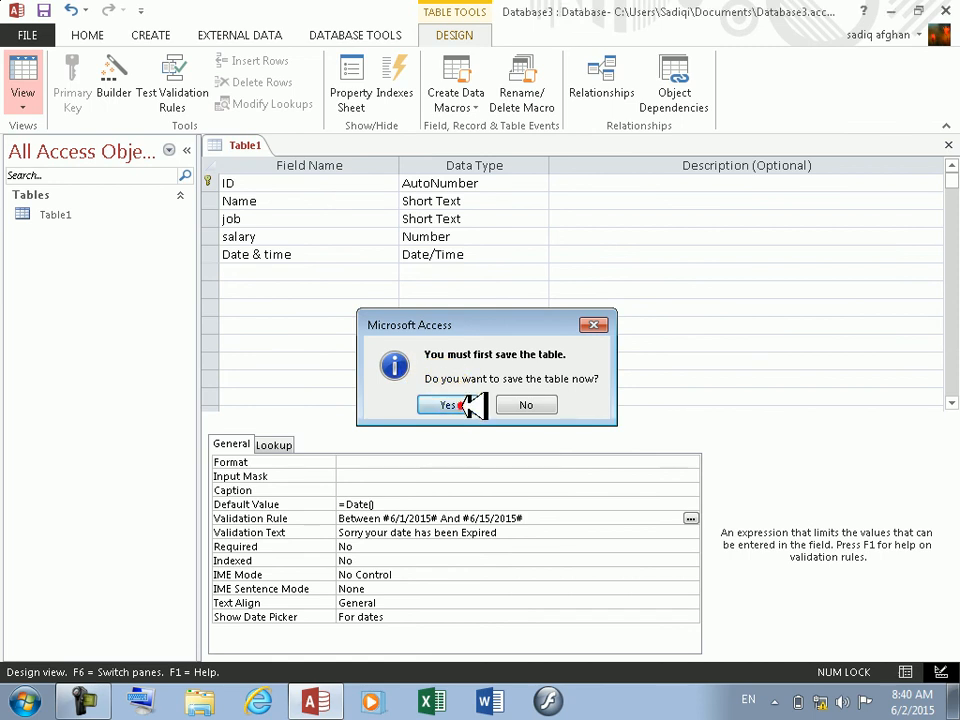
left_click(455, 404)
left_click(436, 405)
left_click(420, 424)
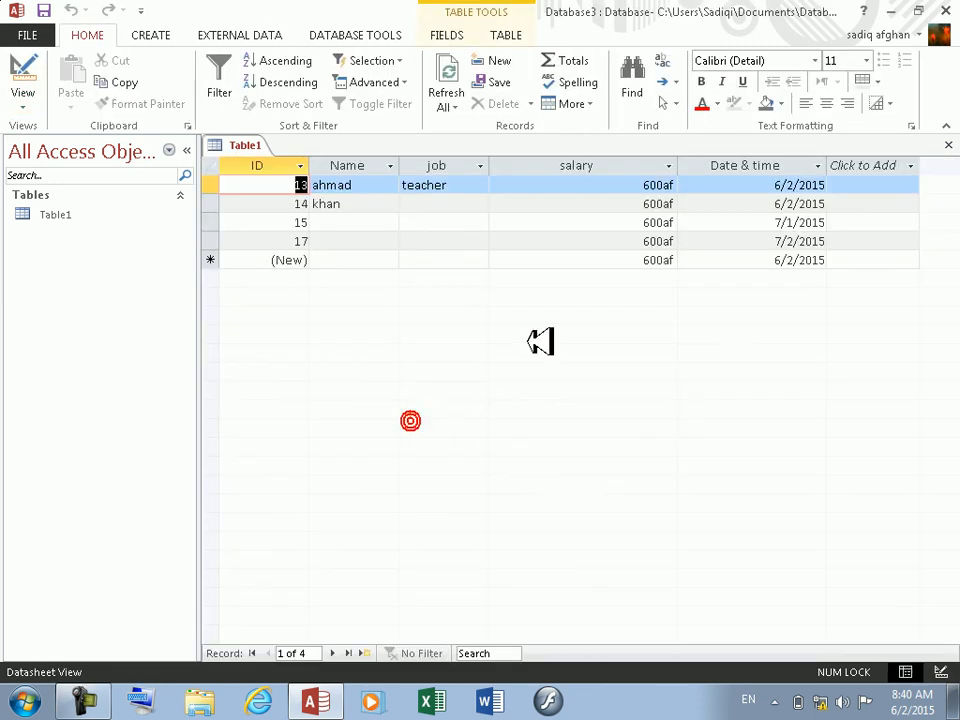
Step: Delete all four existing records from Table1
left_click(728, 188)
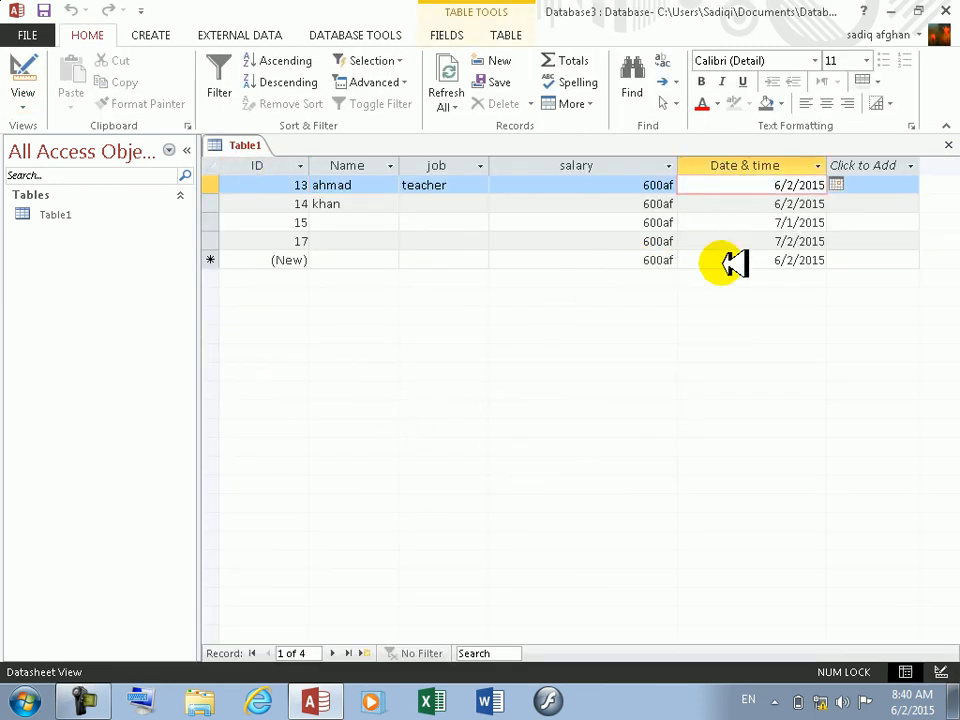
left_click_drag(215, 193, 223, 238)
key("Delete")
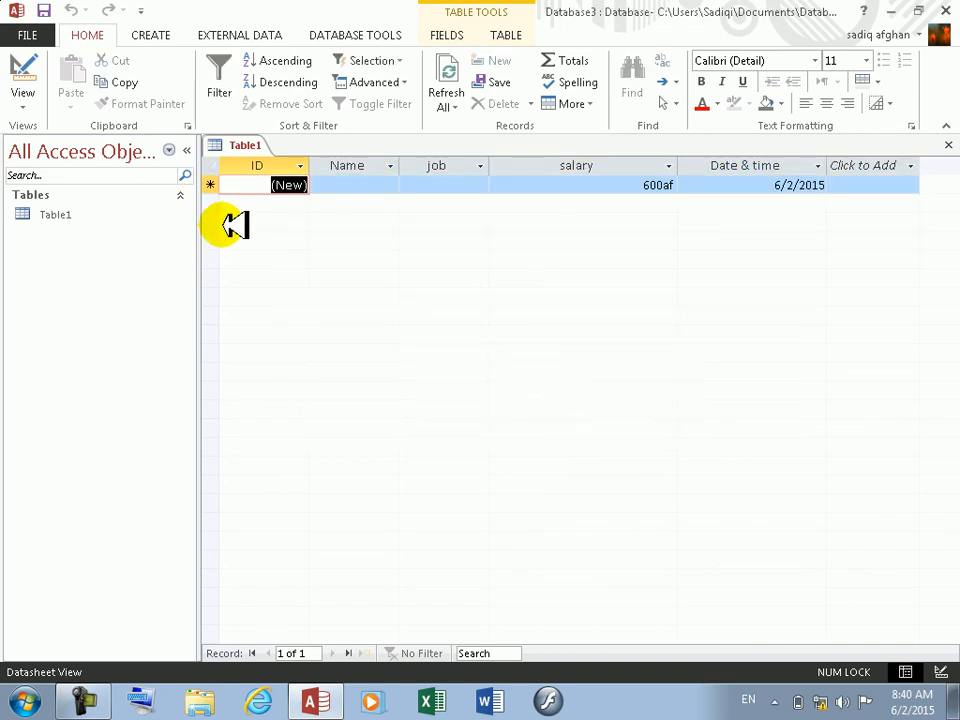
Step: Start a new record with the person's name and the job "teacher"
left_click(381, 185)
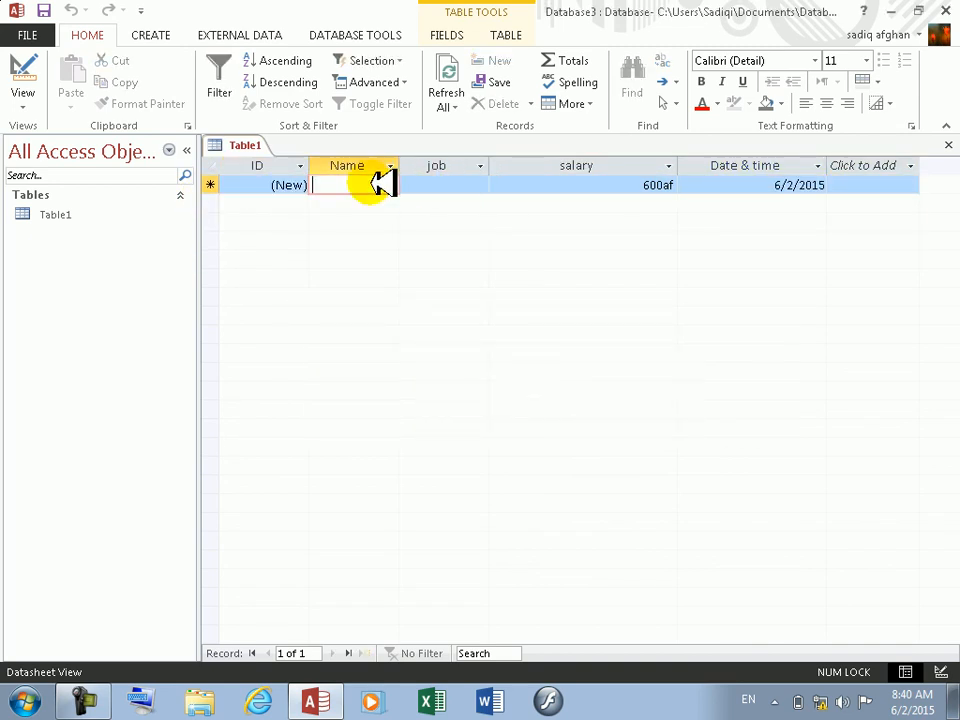
type("Abdu")
key("BackSpace")
key("BackSpace")
key("BackSpace")
key("BackSpace")
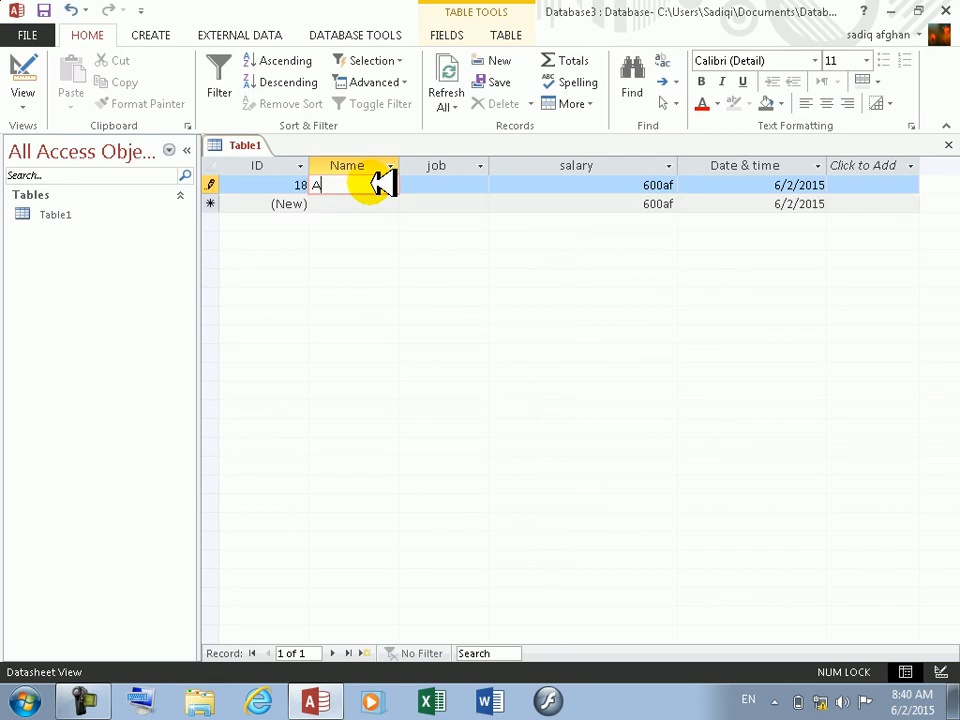
type("Obid")
key("BackSpace")
key("BackSpace")
type("aidulla")
key("Tab")
type("teacher")
key("Tab")
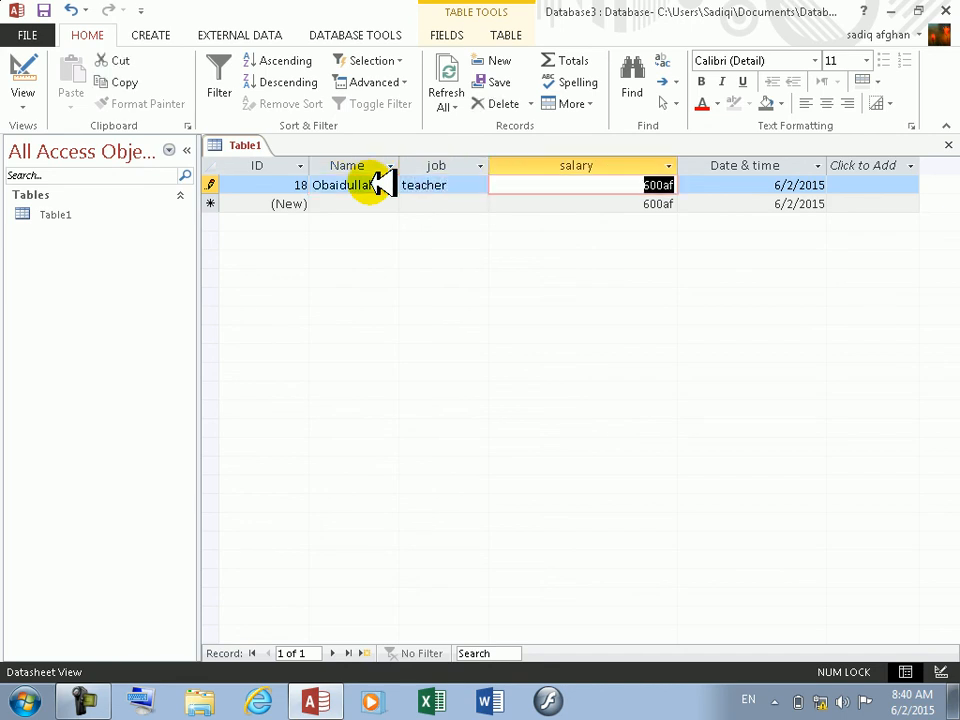
Step: Keep the record's default salary, set its Date & time to 6/1/2015 and commit the record
key("Tab")
type("1")
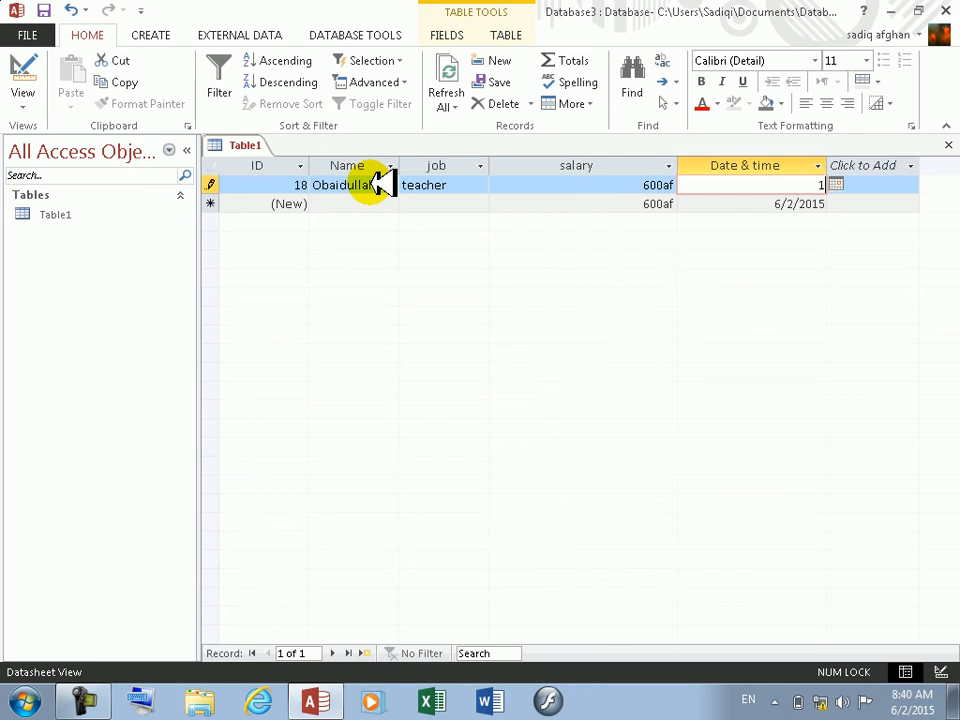
type("/2")
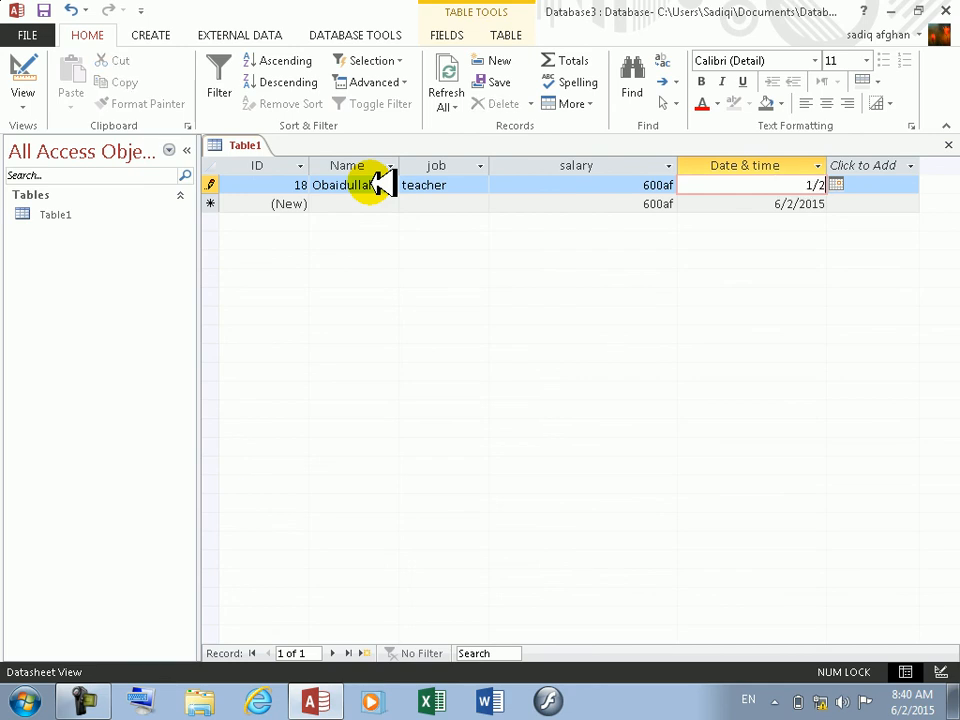
key("BackSpace")
key("BackSpace")
key("BackSpace")
type("6/1/2015")
key("Return")
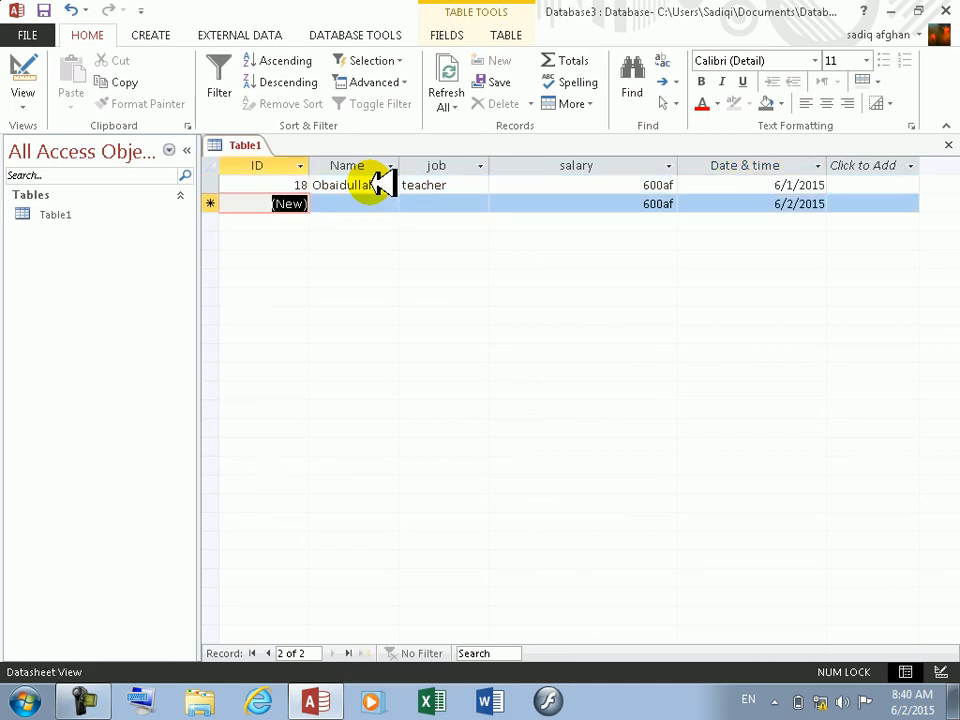
Step: Add a record that keeps the default salary, with Date & time set to 6/15/2015
key("Return")
key("Return")
key("Return")
key("Return")
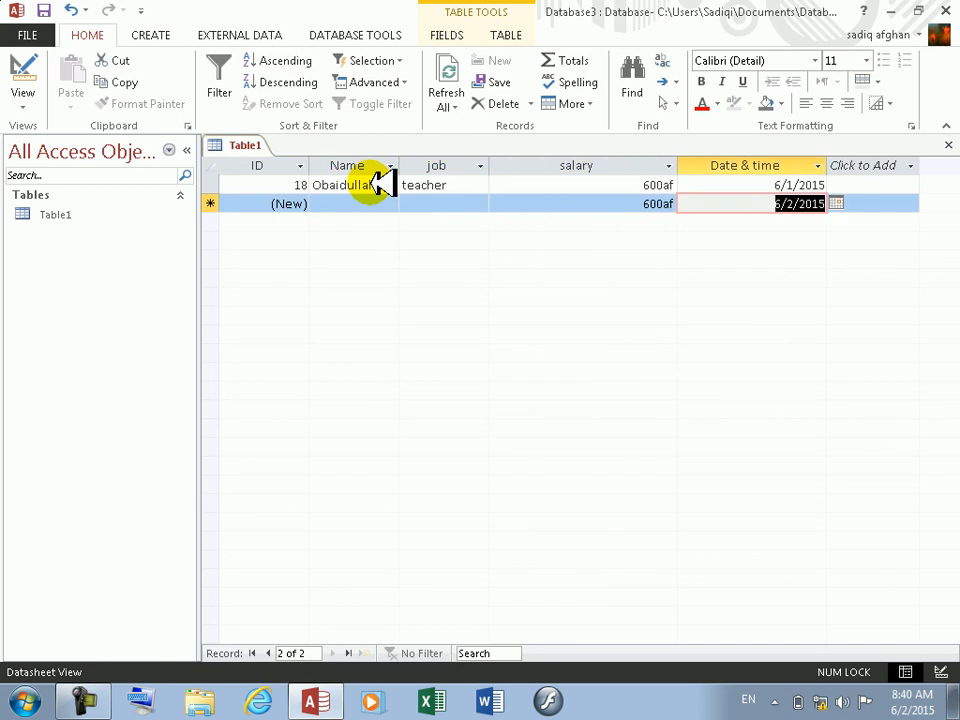
type("6/1")
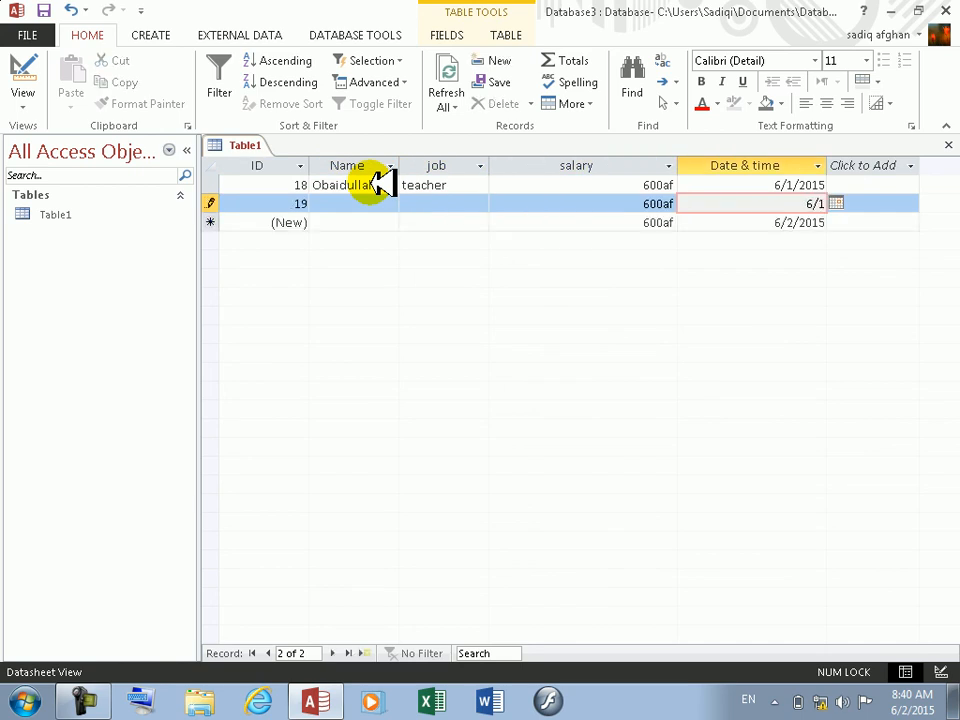
type("5/2015")
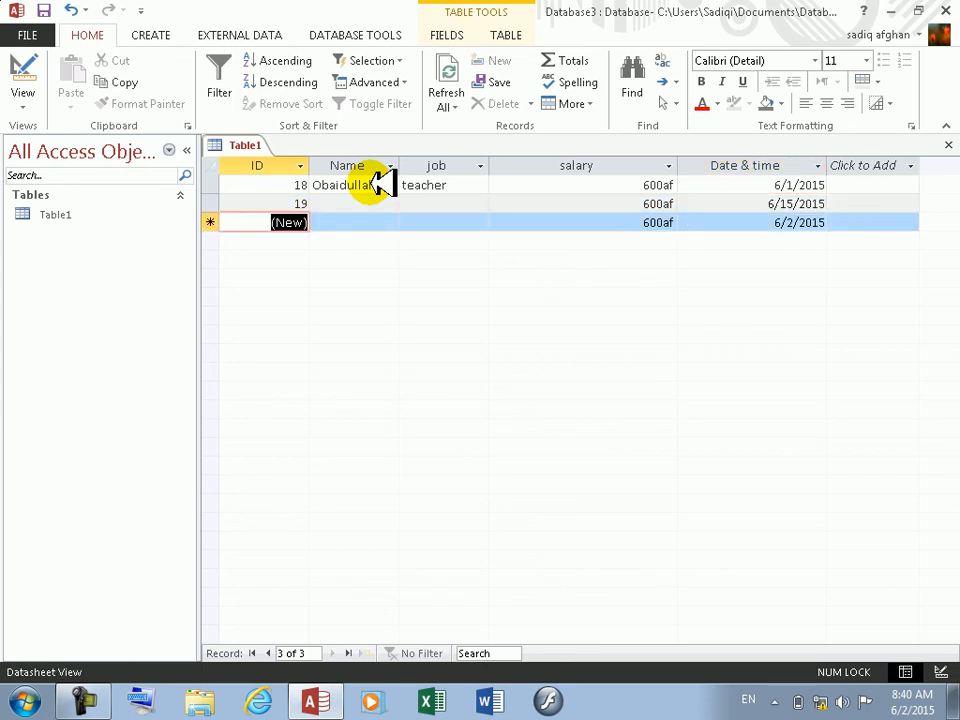
Step: Try to add another record with Date & time 6/16/2015 to test the date validation rule
key("Tab")
key("Tab")
key("Tab")
key("Tab")
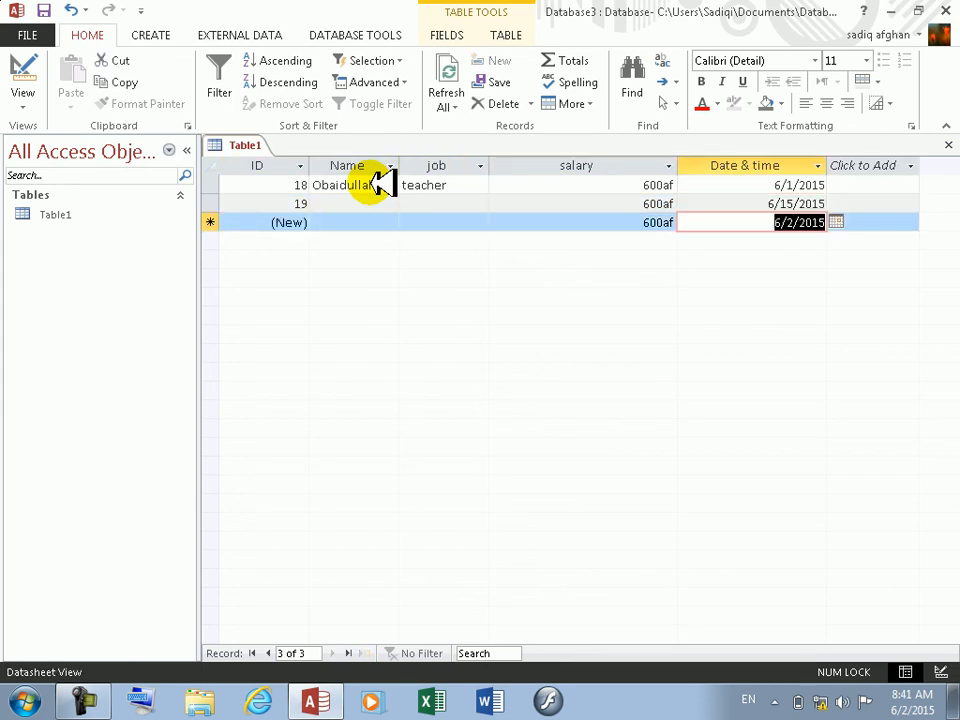
type("6/16/201")
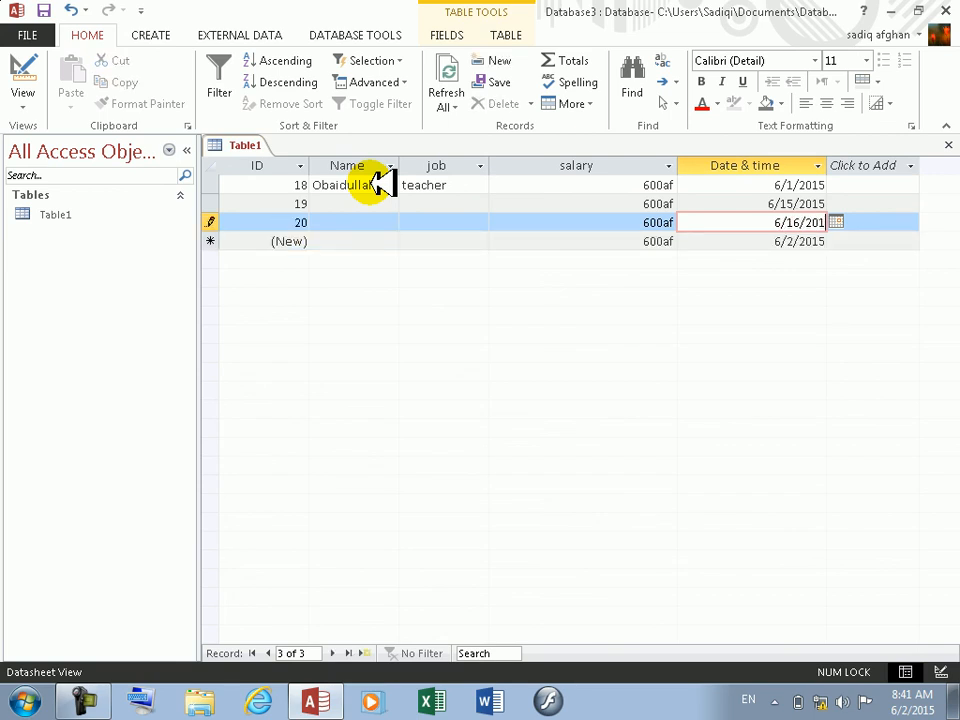
type("5")
key("Tab")
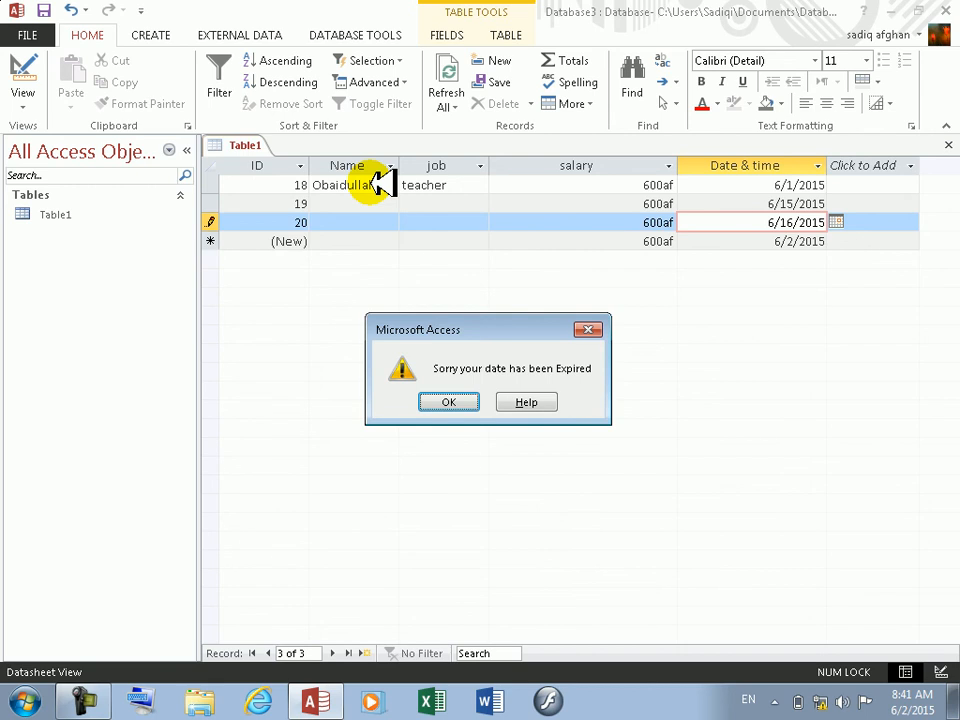
Step: Dismiss the validation message, clear the rejected date from the third record and leave that record
key("Return")
key("Return")
key("Return")
key("Return")
key("Return")
key("Return")
key("Return")
key("BackSpace")
key("BackSpace")
key("BackSpace")
key("BackSpace")
key("BackSpace")
key("BackSpace")
key("BackSpace")
key("BackSpace")
key("BackSpace")
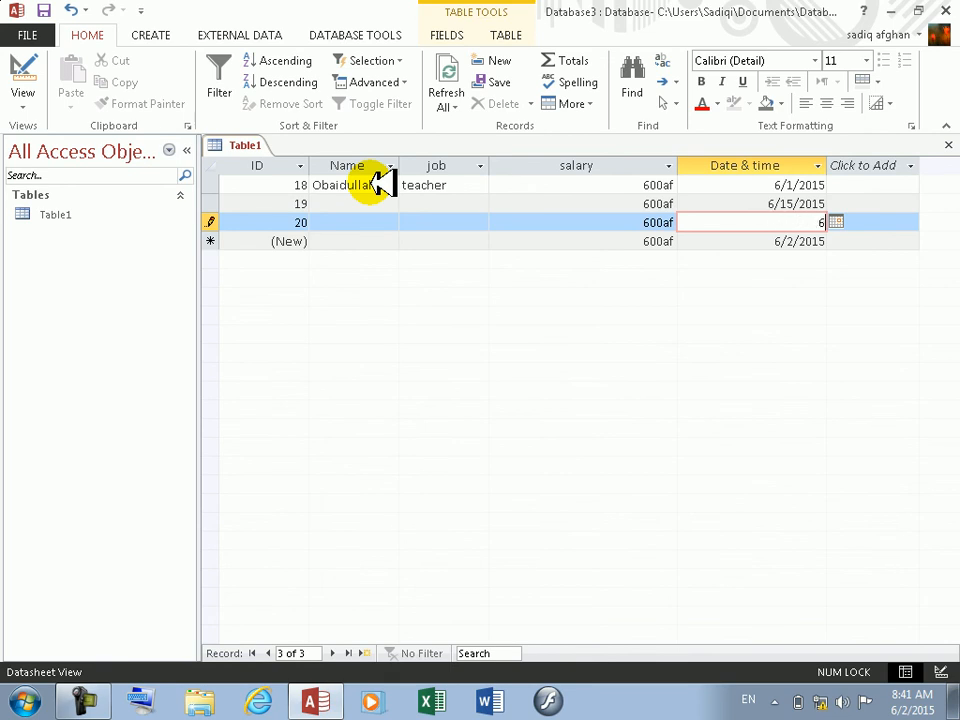
left_click(506, 218)
left_click(510, 185)
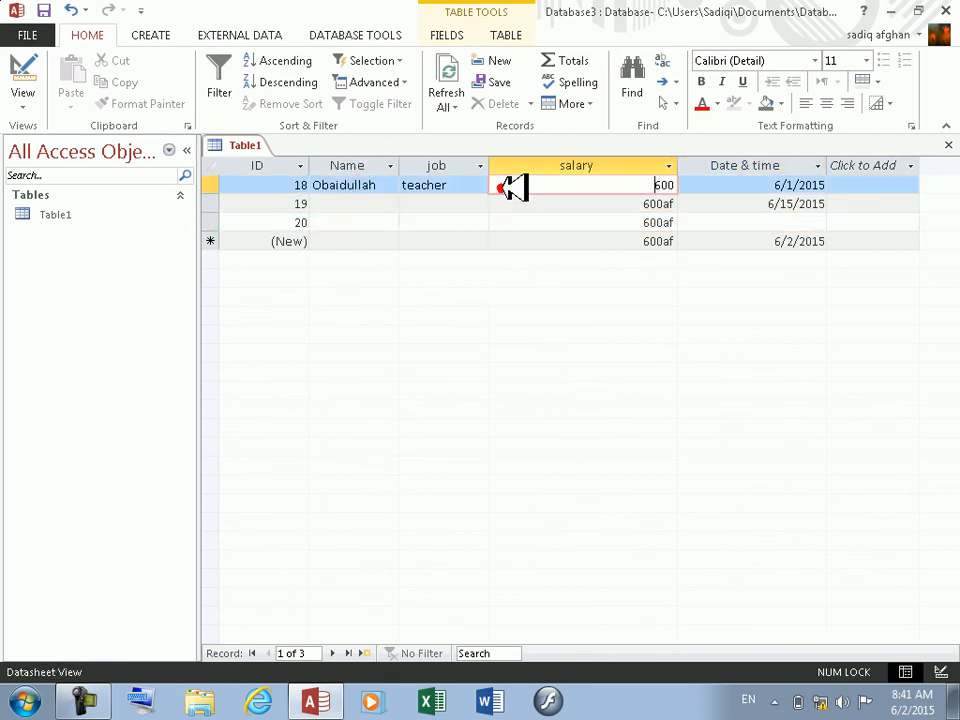
Step: Delete all three test records from Table1
left_click_drag(214, 205, 214, 216)
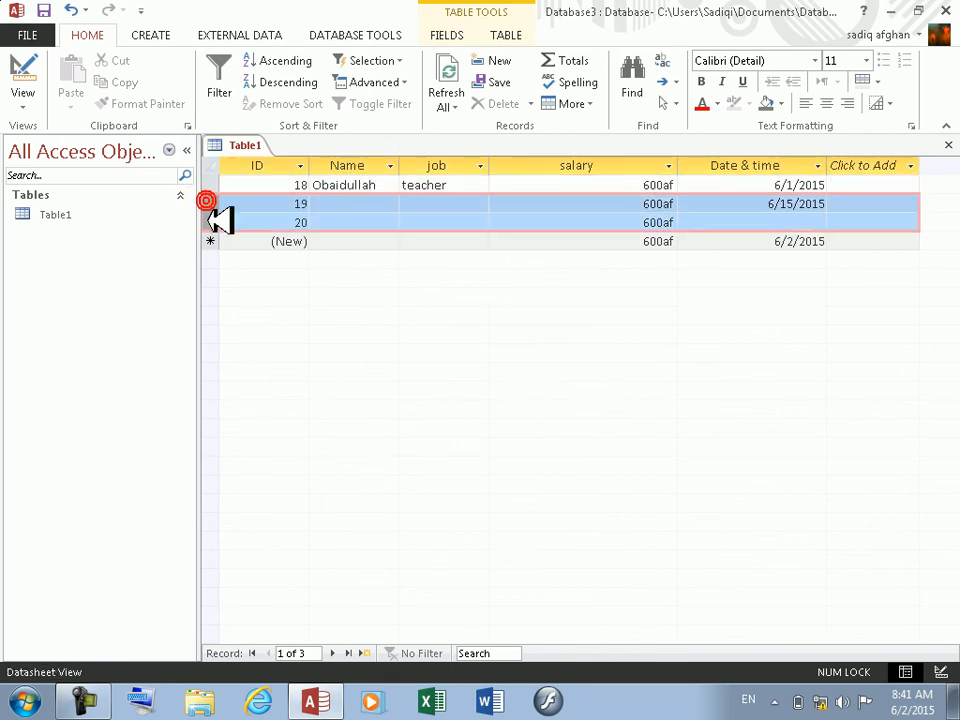
key("Delete")
key("Return")
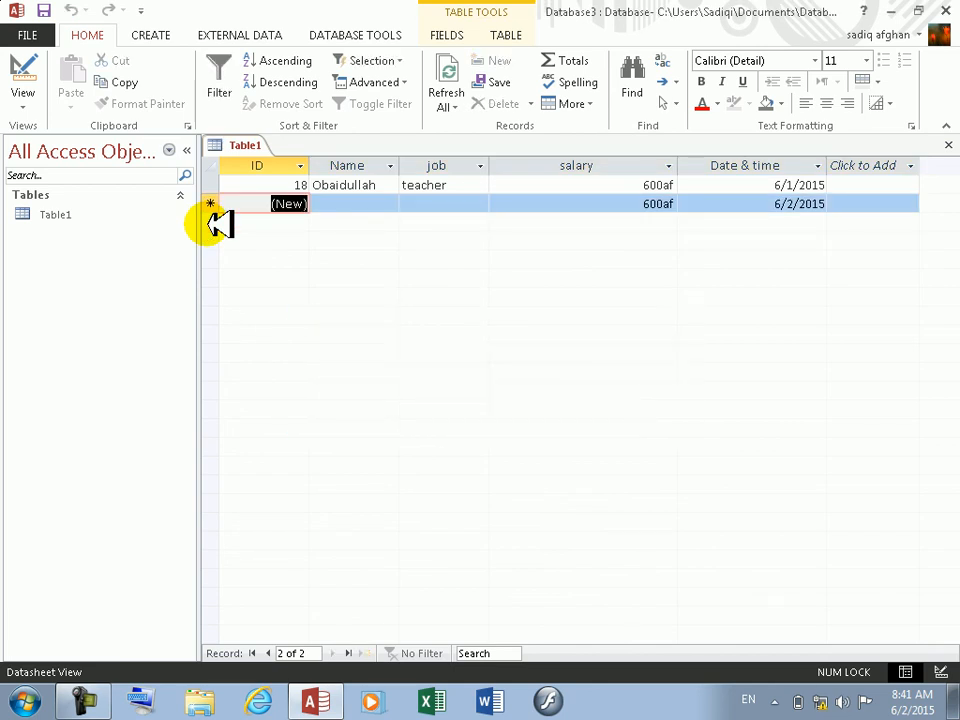
left_click(214, 184)
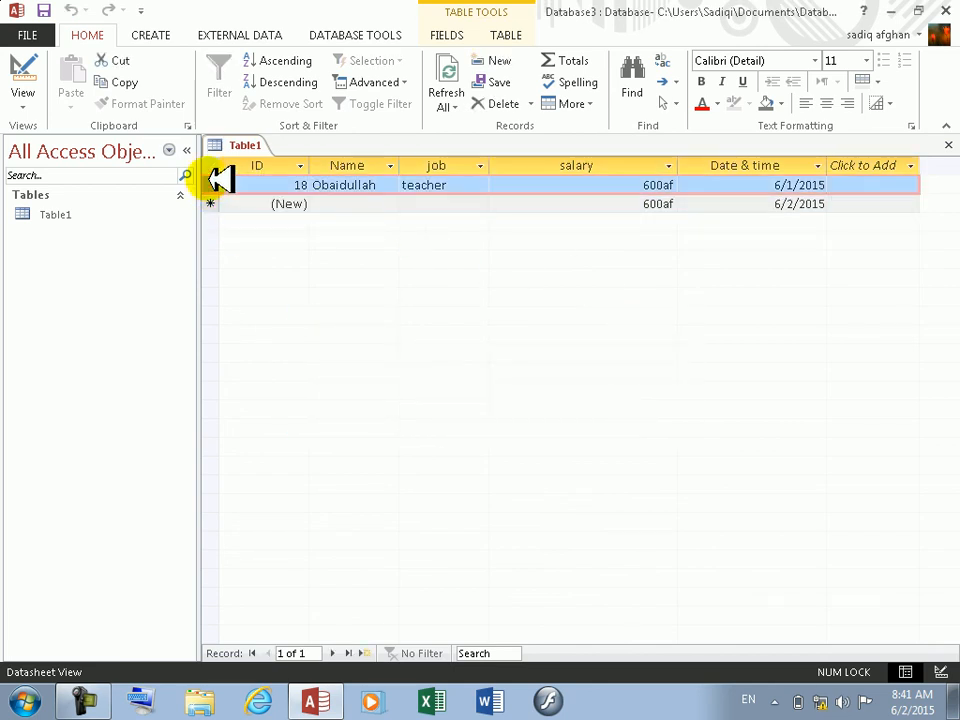
key("Delete")
key("Return")
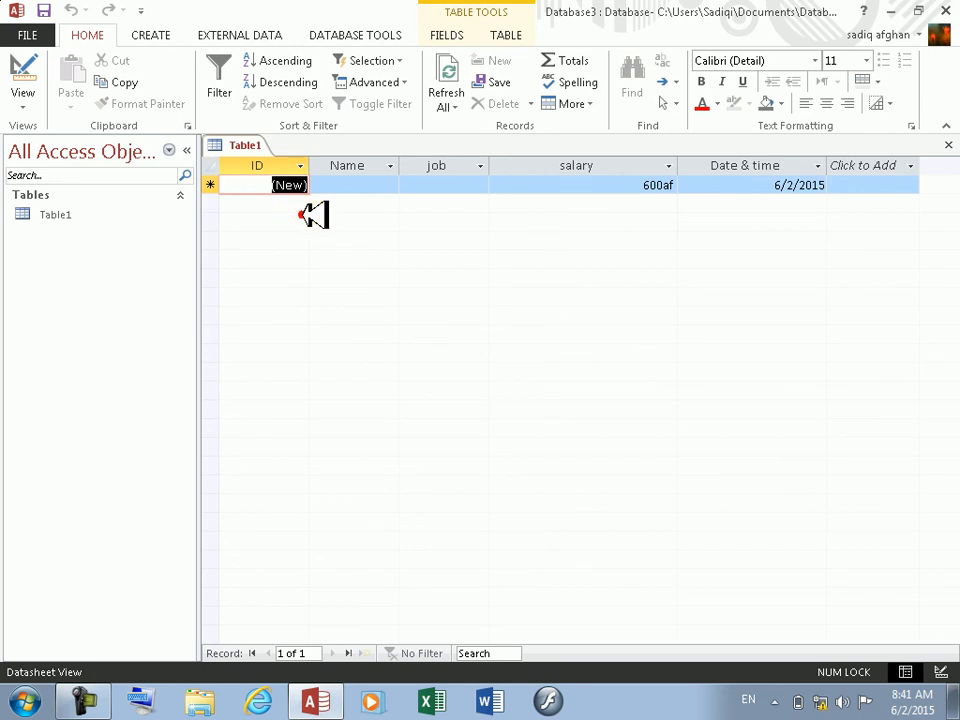
Step: Open Table1 in Design view and start replacing the Date & time field's validation rule with "like"
left_click(22, 78)
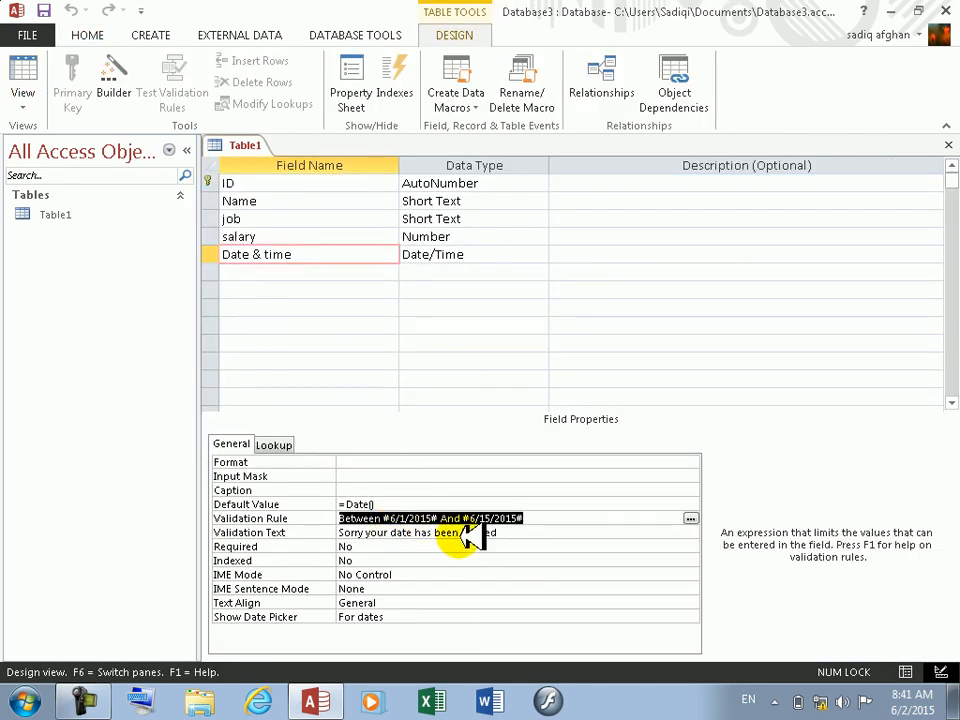
type("li")
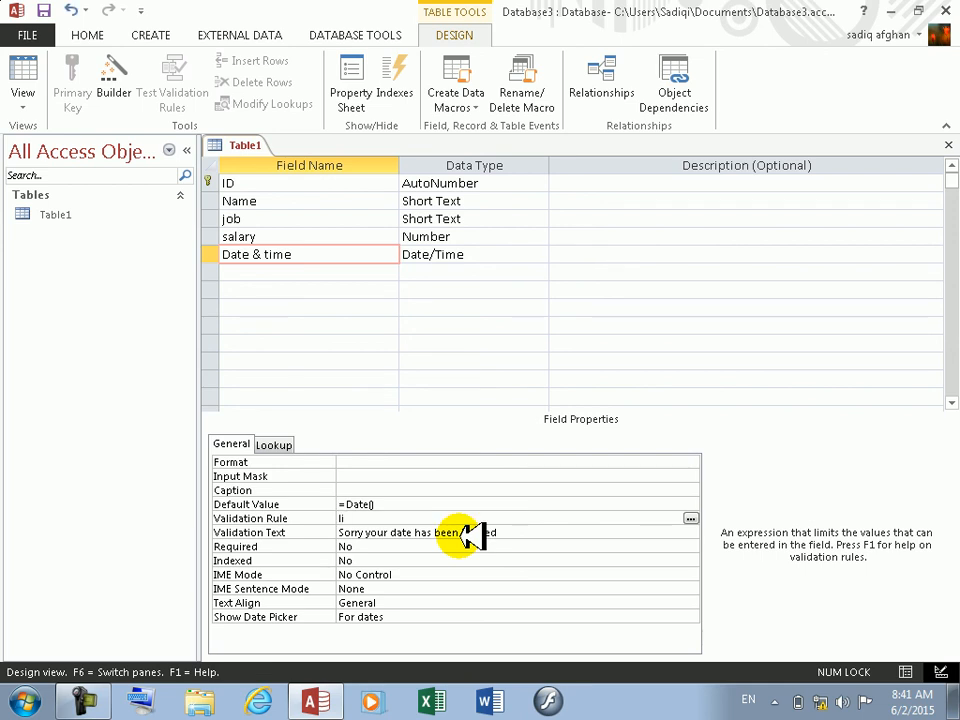
type("ke06#")
key("BackSpace")
key("BackSpace")
key("BackSpace")
left_click(395, 500)
left_click(487, 405)
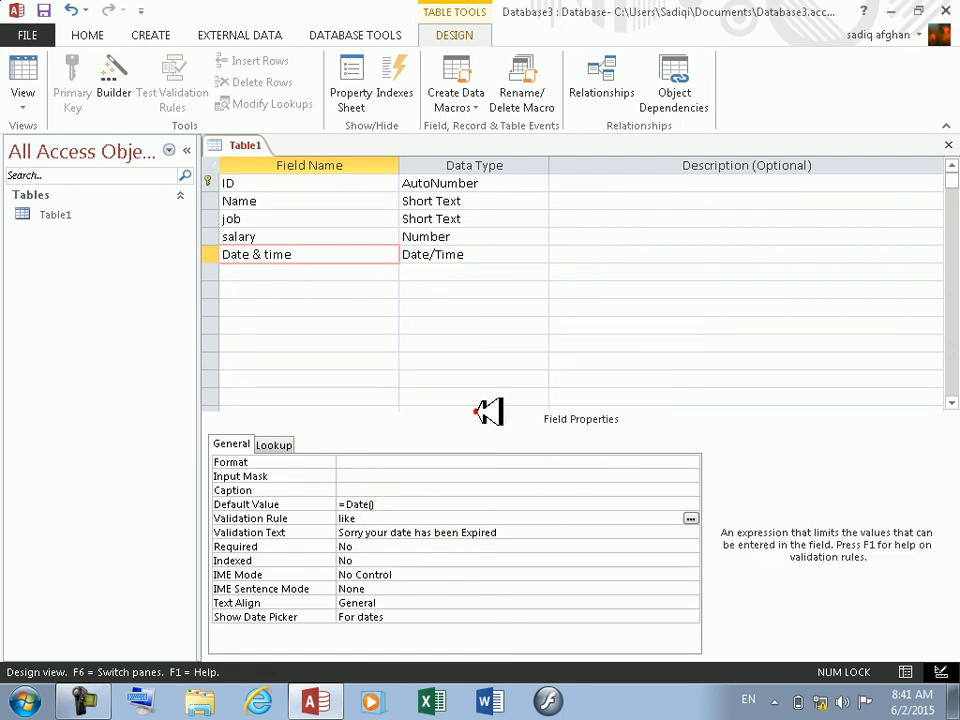
Step: Clear both the validation rule and the default value of the Date & time field
key("BackSpace")
key("BackSpace")
key("BackSpace")
key("BackSpace")
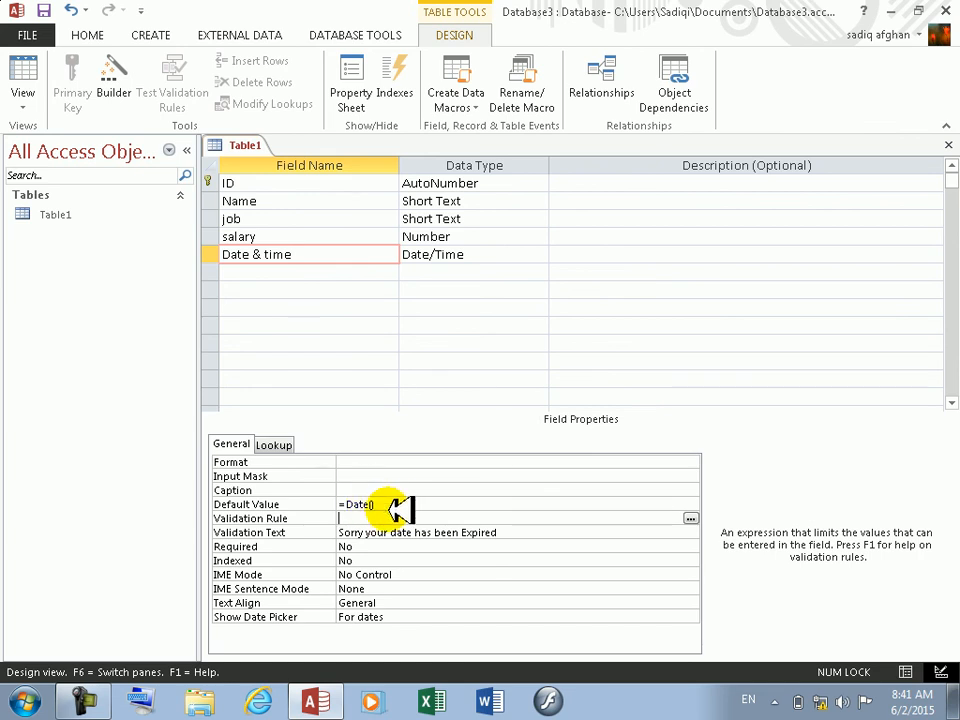
left_click_drag(388, 509, 265, 488)
key("BackSpace")
left_click(355, 518)
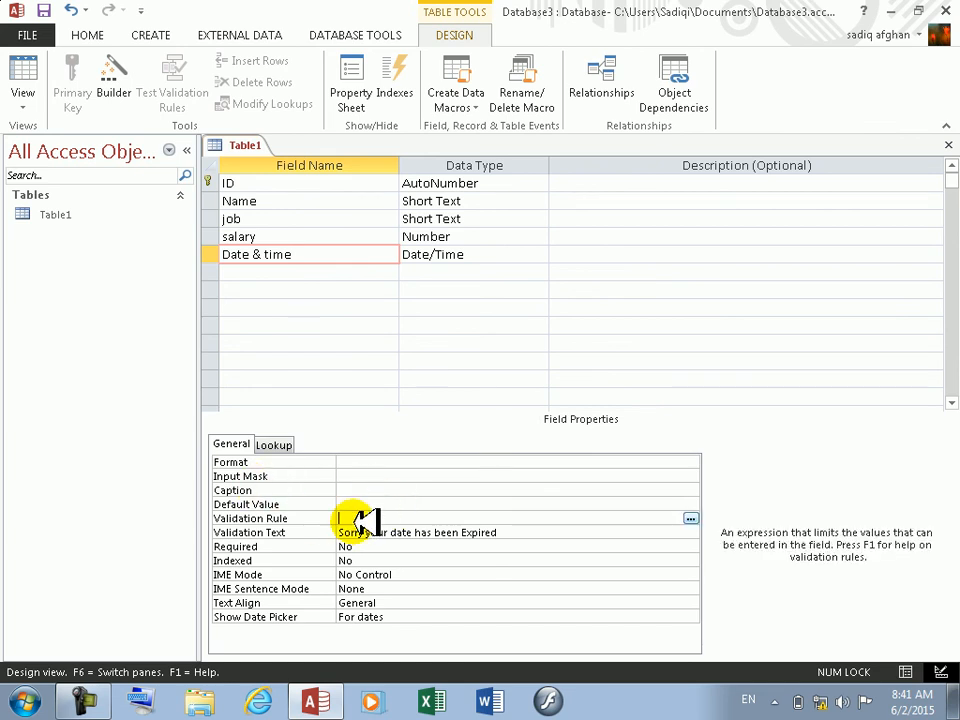
type("like")
key("BackSpace")
key("BackSpace")
key("BackSpace")
key("BackSpace")
key("Return")
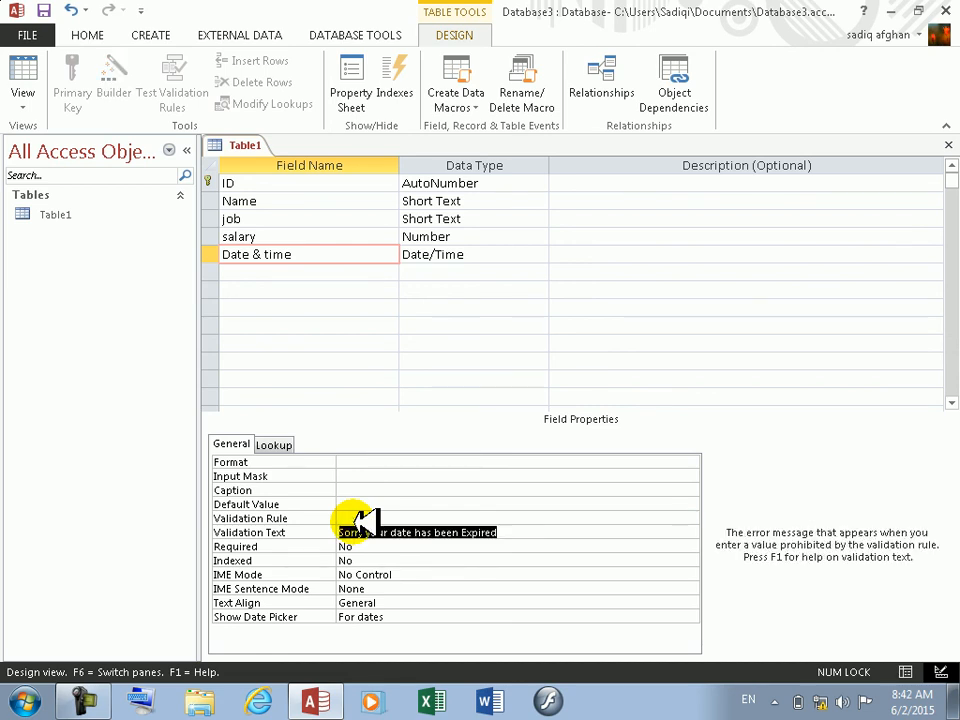
left_click(357, 519)
type("like")
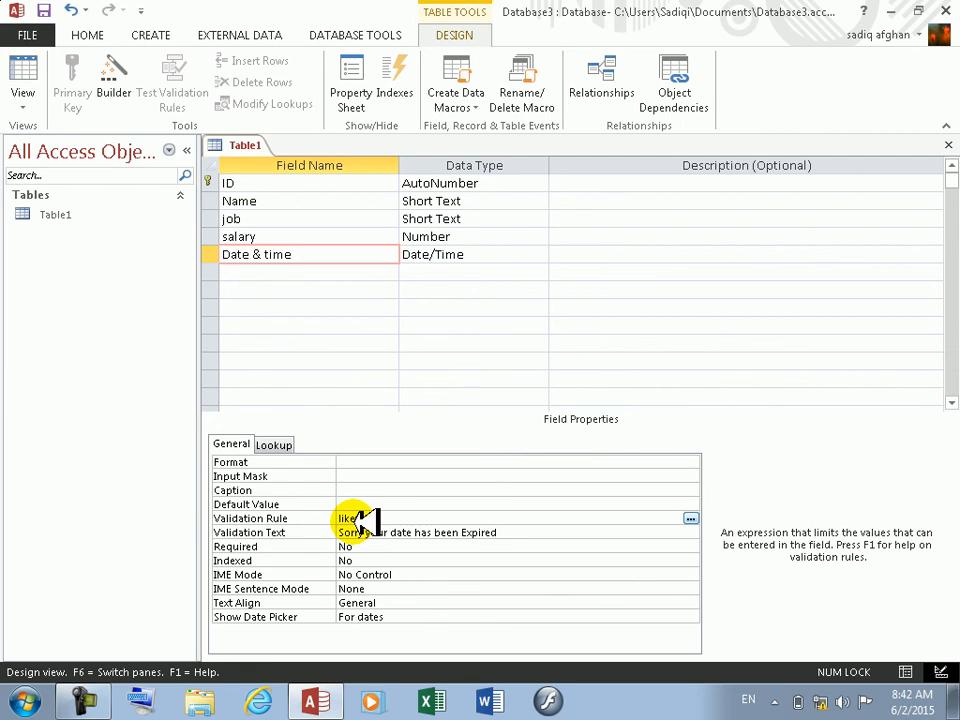
key("Return")
key("Return")
key("Return")
key("Return")
key("Return")
key("Return")
key("Return")
key("Return")
key("Return")
key("Return")
key("BackSpace")
key("BackSpace")
key("BackSpace")
key("BackSpace")
key("BackSpace")
key("Return")
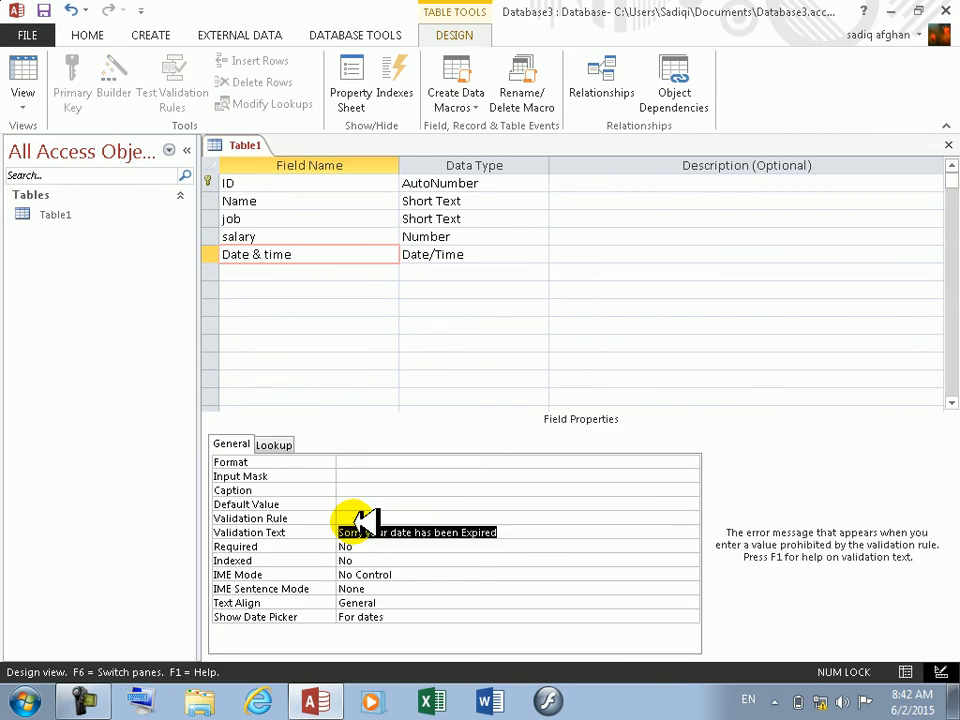
Step: Close the database and discard the unsaved design changes to Table1
left_click(415, 504)
left_click(371, 516)
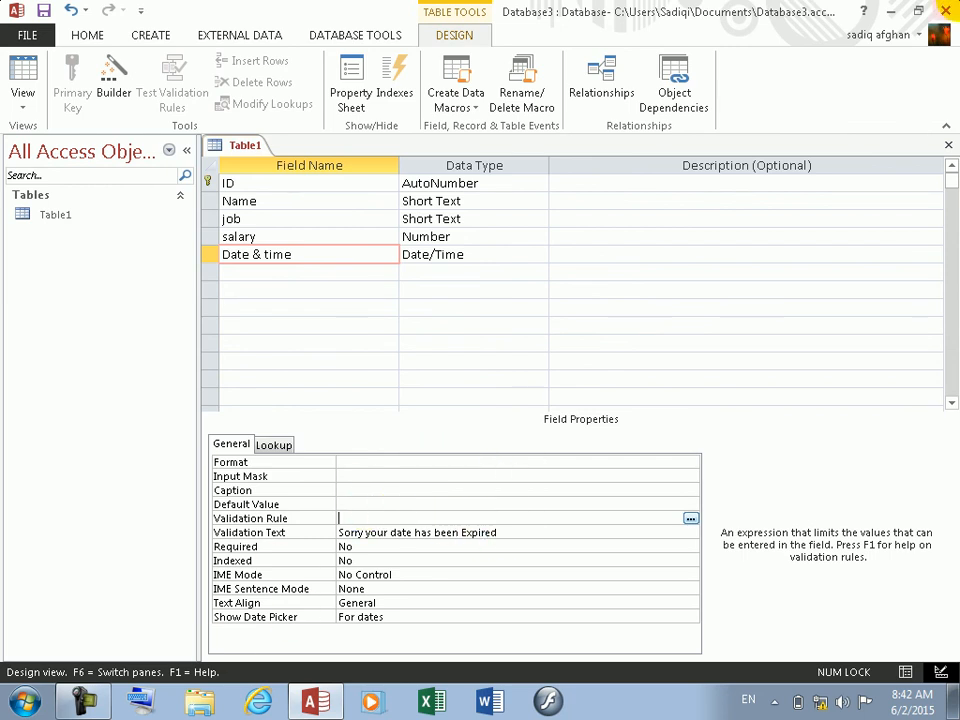
left_click(954, 4)
left_click(489, 396)
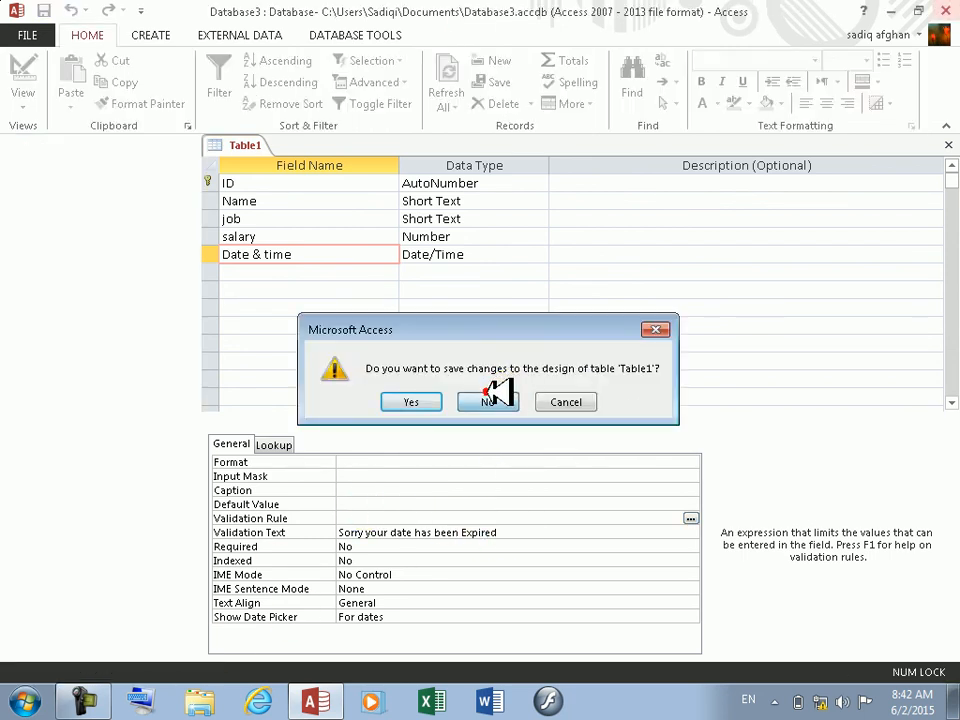